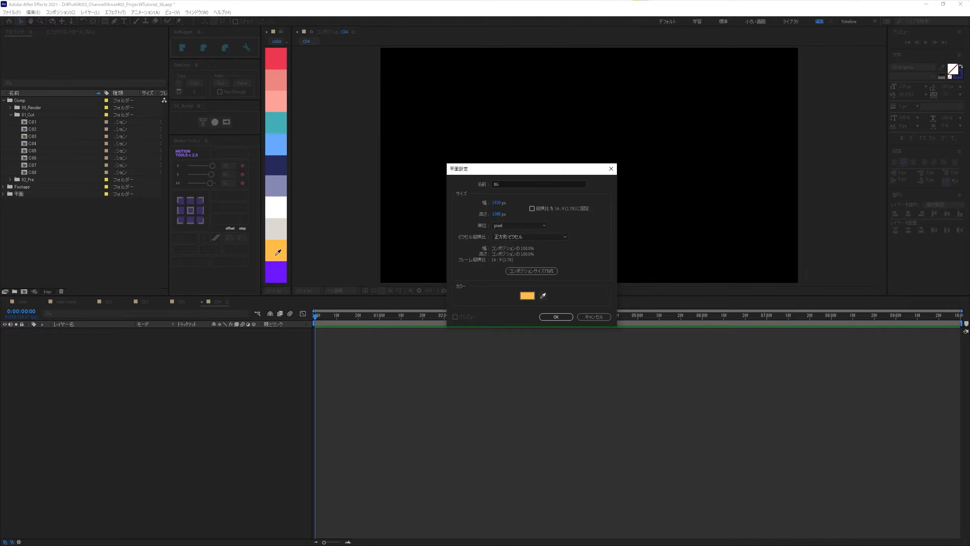
- Create the orange 1920 × 1080 solid named BG and duplicate it as a layer named Radial Wipe
click(557, 317)
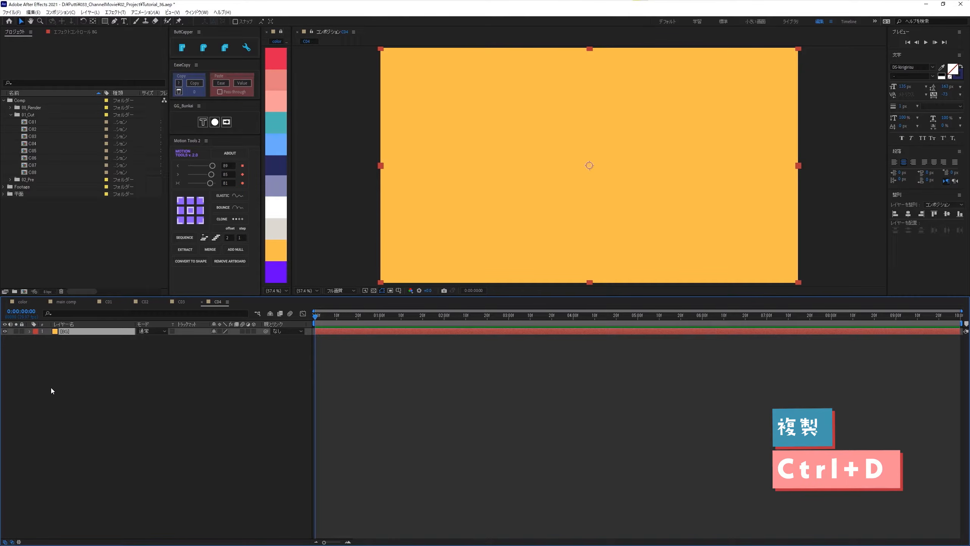
key(ctrl+d)
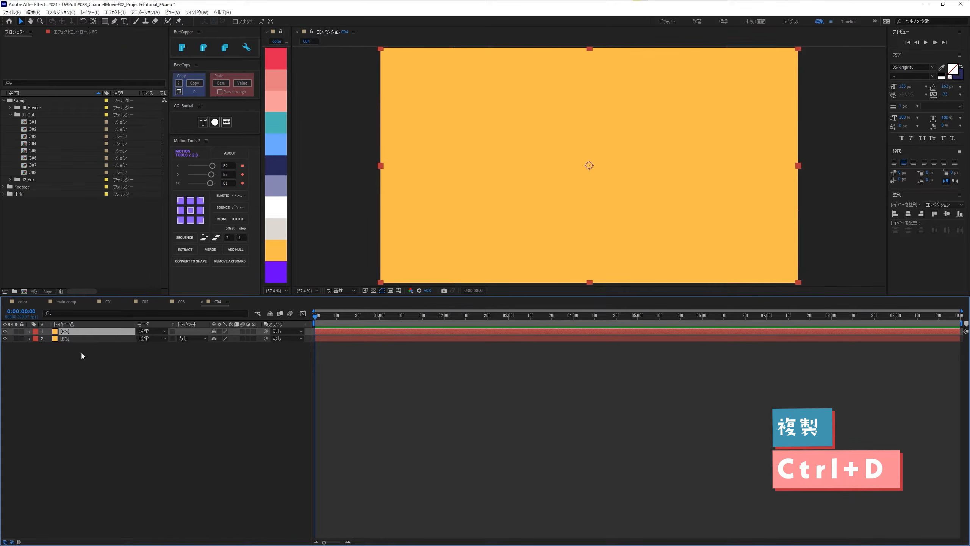
key(Return)
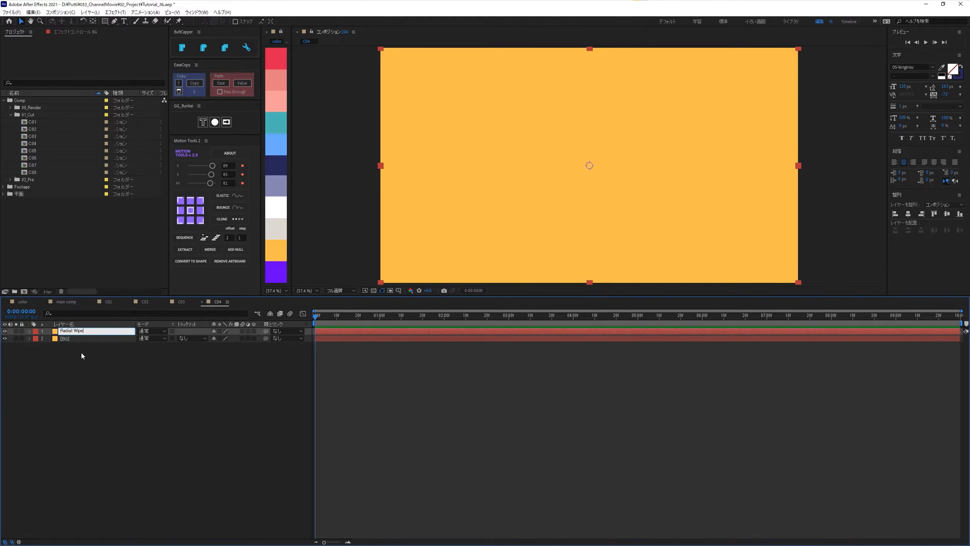
key(Return)
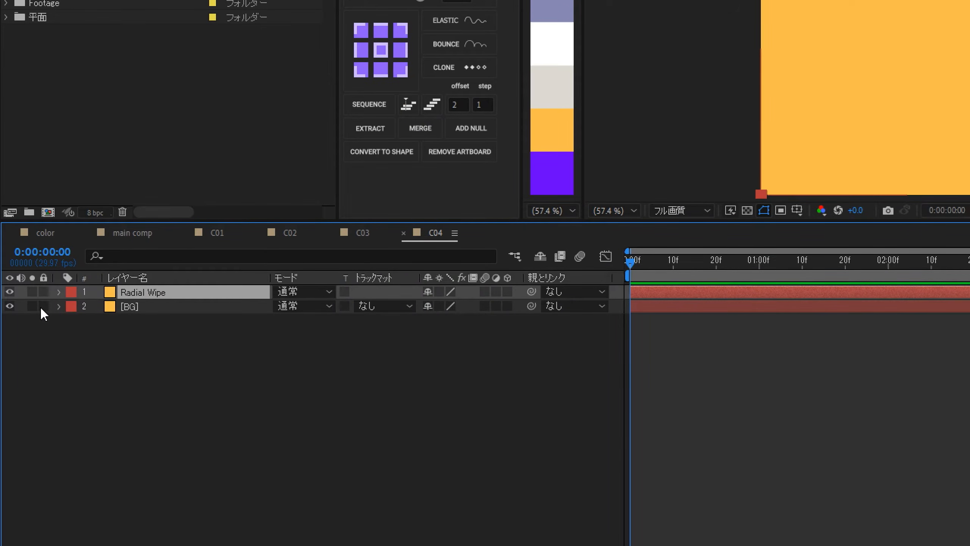
- Lock the BG layer
click(44, 306)
click(80, 343)
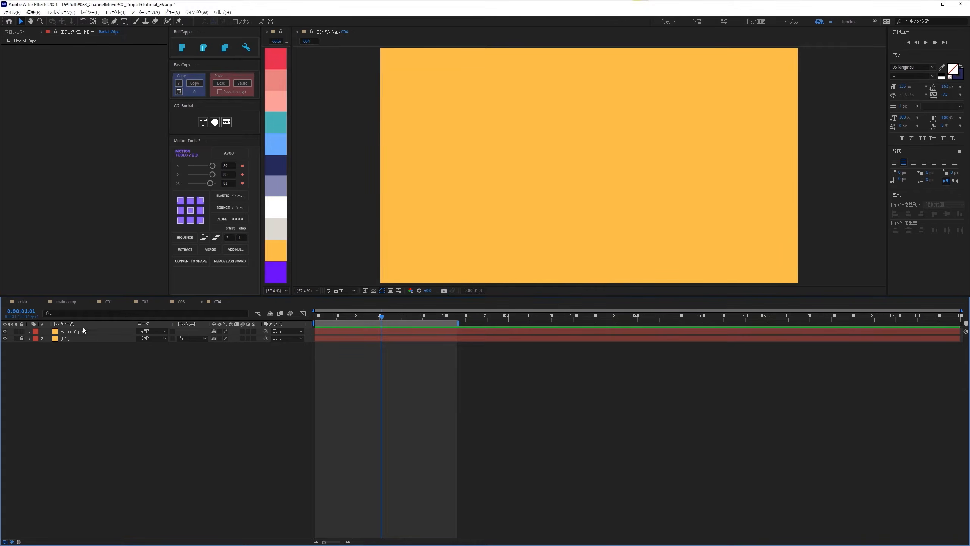
- Apply a Fill (塗り) effect to the Radial Wipe layer and sample the dark navy palette swatch as its color
click(82, 329)
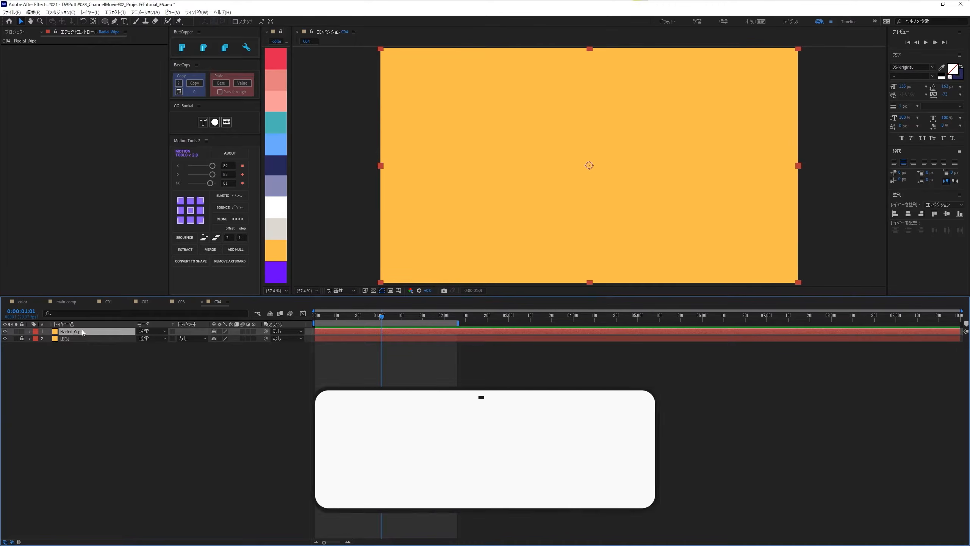
key(ctrl+space)
key(Return)
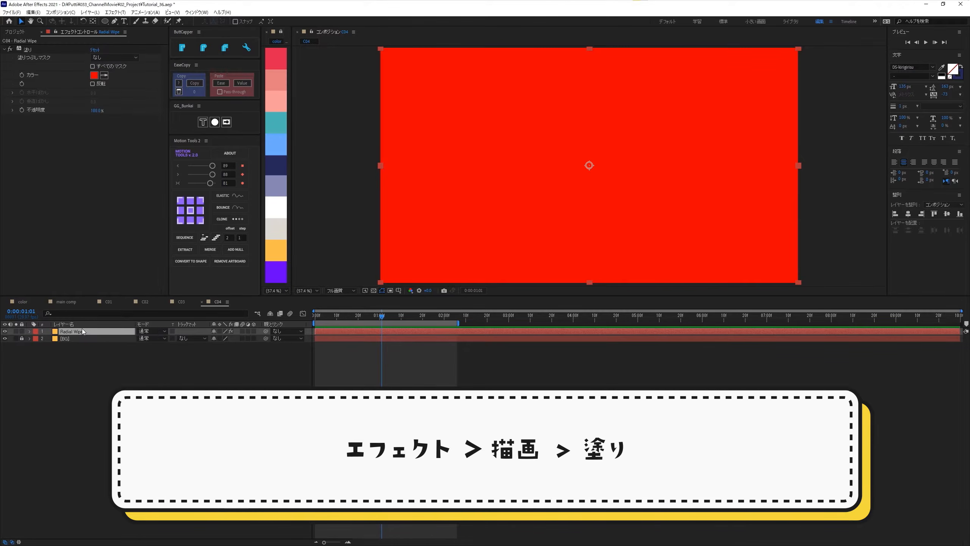
click(104, 75)
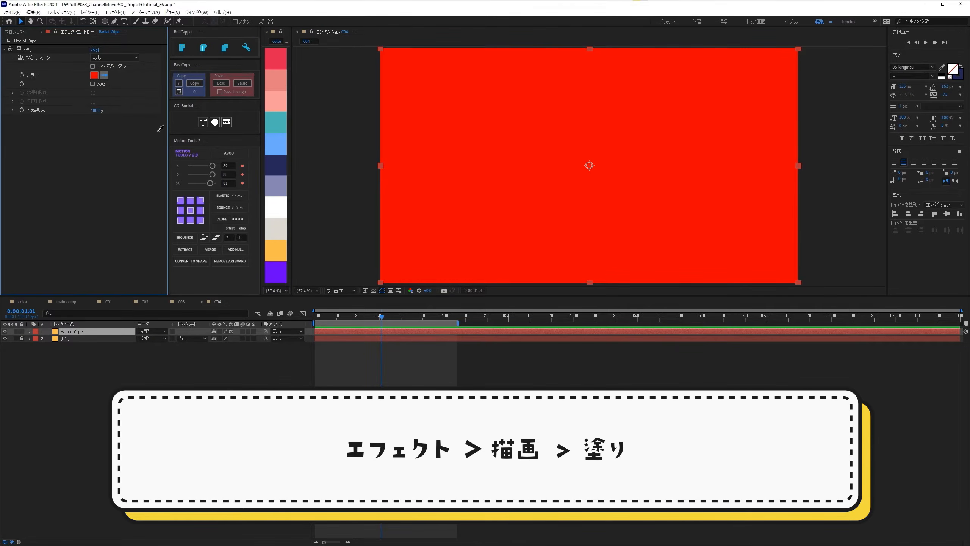
click(272, 166)
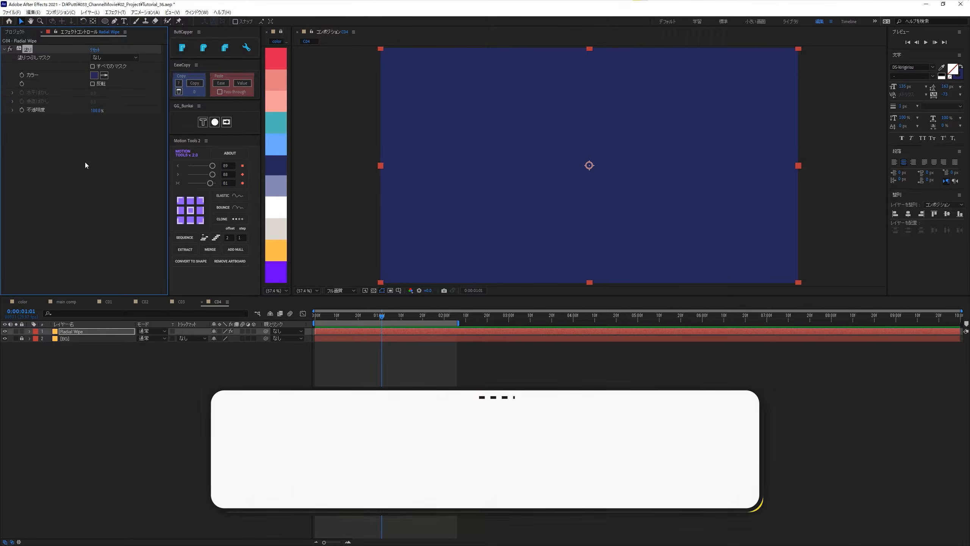
- Add the Radial Wipe (放射状ワイプ) effect to the navy layer and set its Transition Completion (変換終了) to 100%
key(ctrl+space)
text(radial)
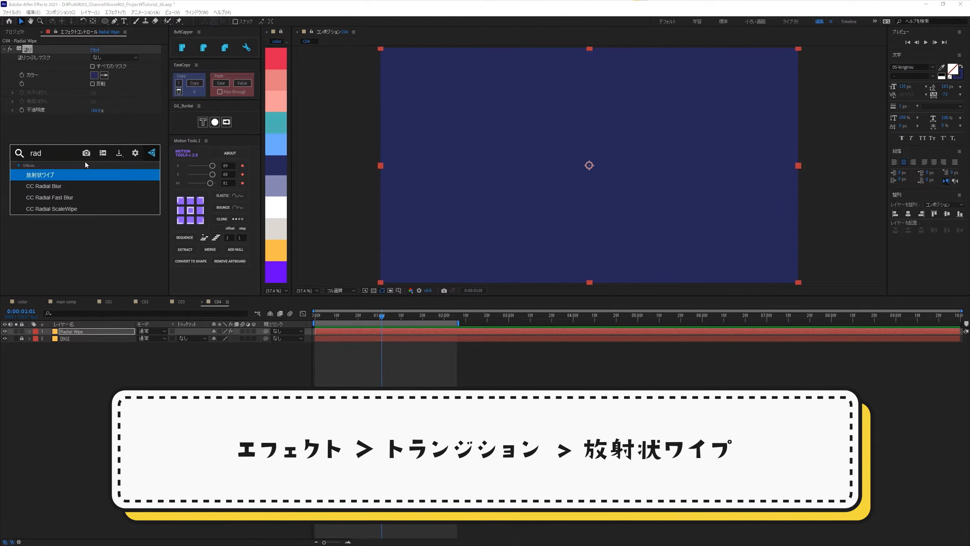
key(Return)
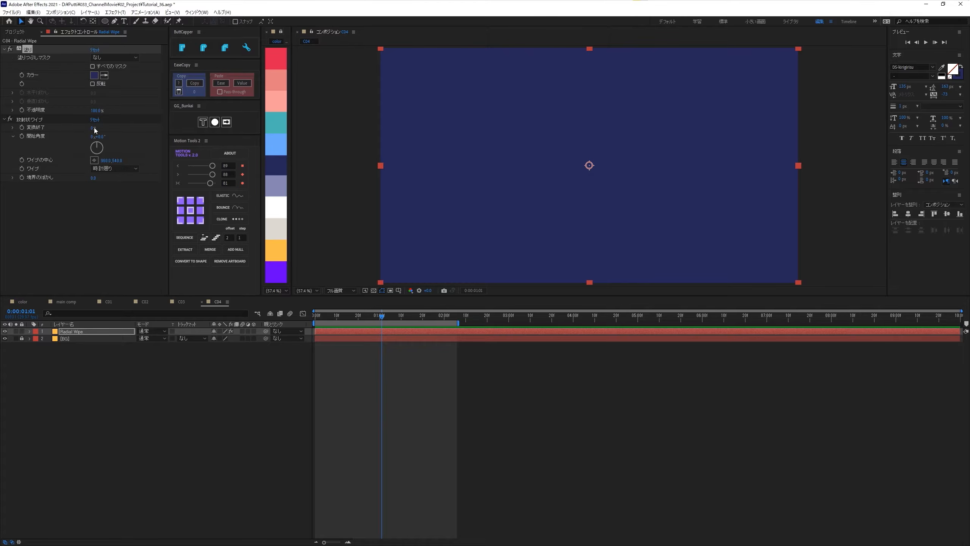
click(4, 49)
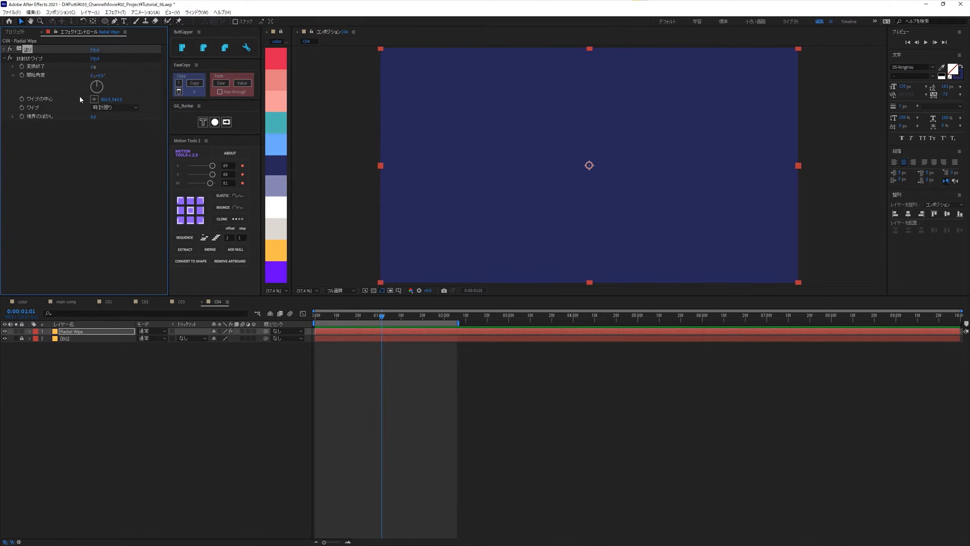
drag(91, 67, 137, 79)
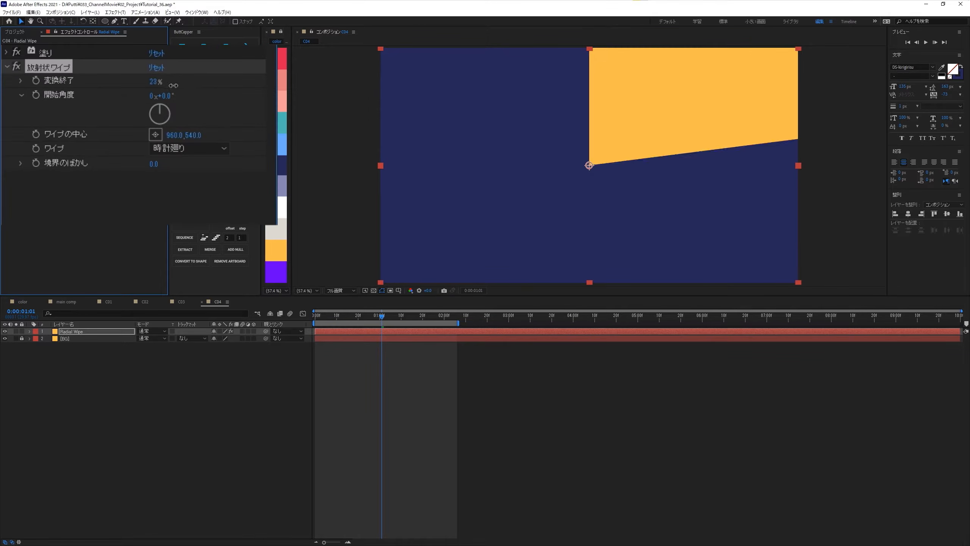
drag(228, 103, 252, 110)
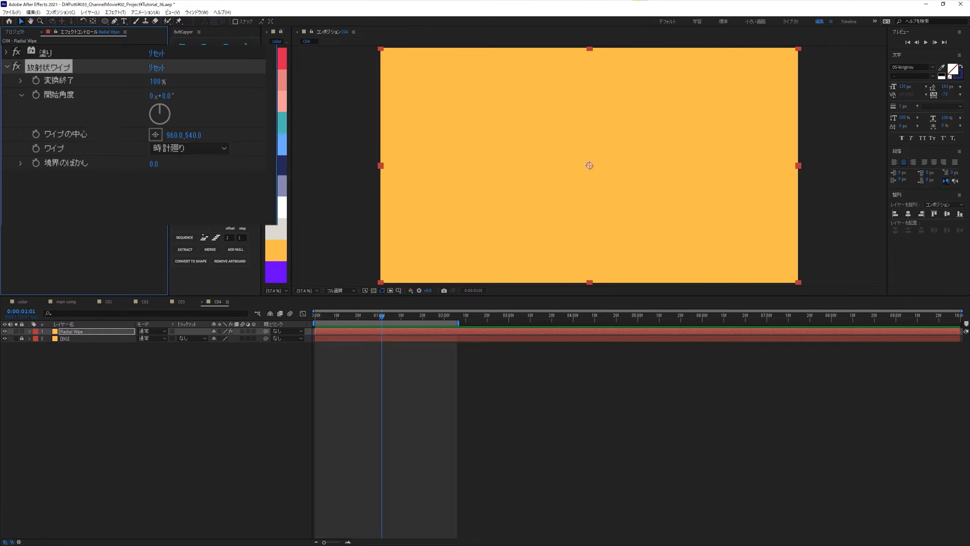
- Keyframe the Radial Wipe's Transition Completion at 100% on frame 0 and 75% on frame 14
key(Home)
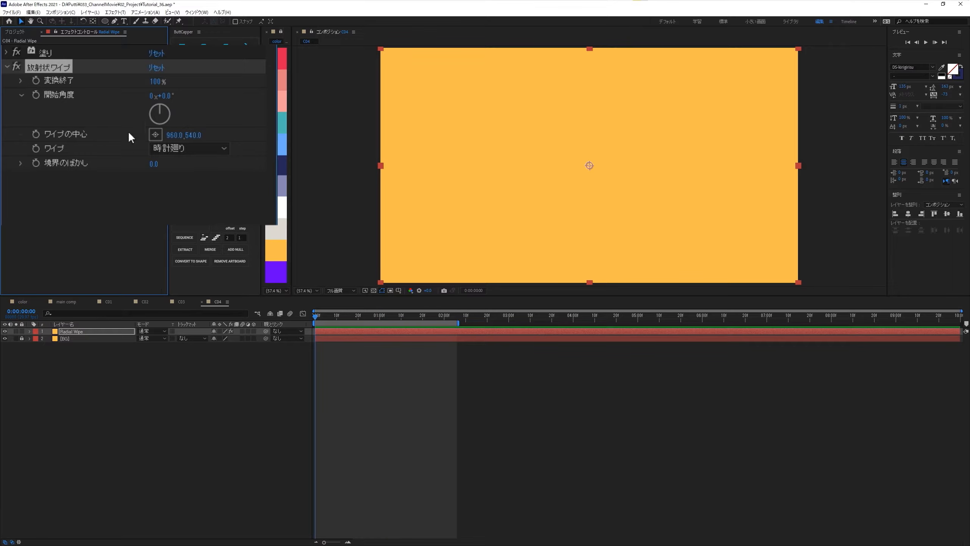
click(35, 81)
key(shift+Page_Down)
key(Page_Down)
key(Page_Down)
key(Page_Down)
key(Page_Down)
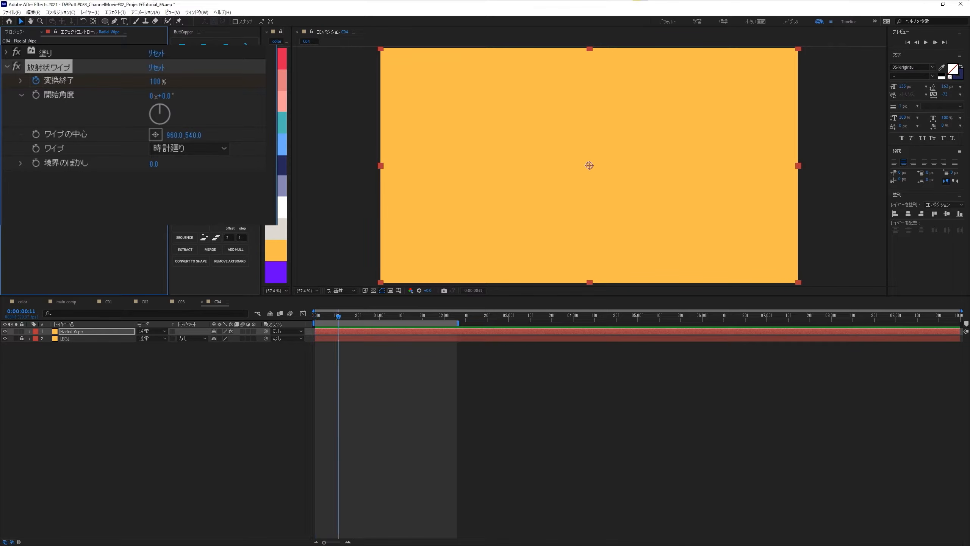
click(157, 81)
text(75)
key(Return)
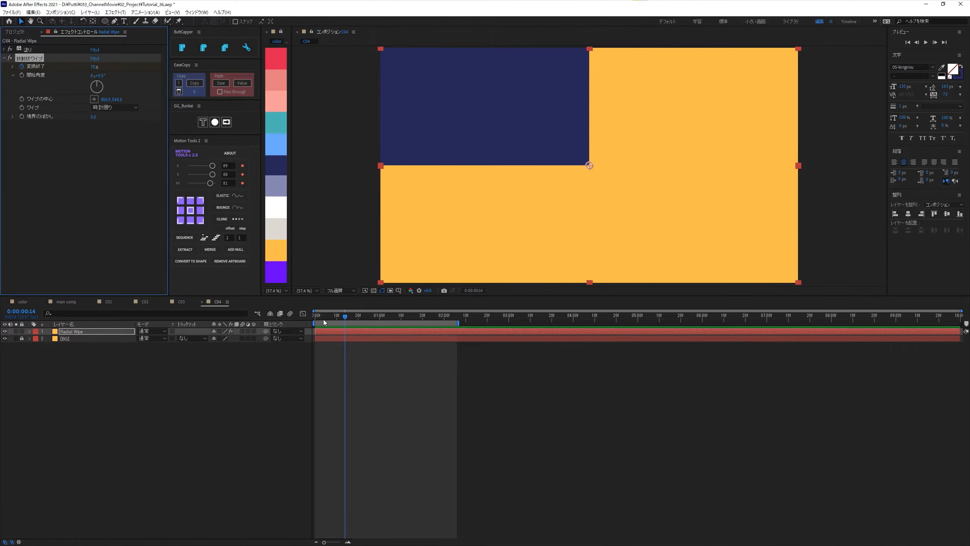
- Reveal the layer's keyframes and ease the Transition Completion end keyframe with a Motion Tools strength of 85
drag(336, 322, 349, 349)
key(u)
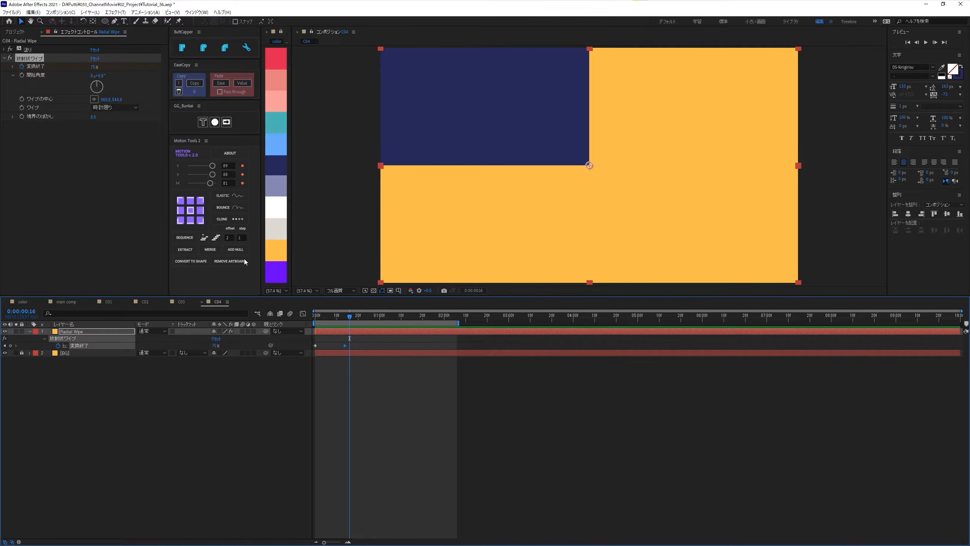
click(213, 177)
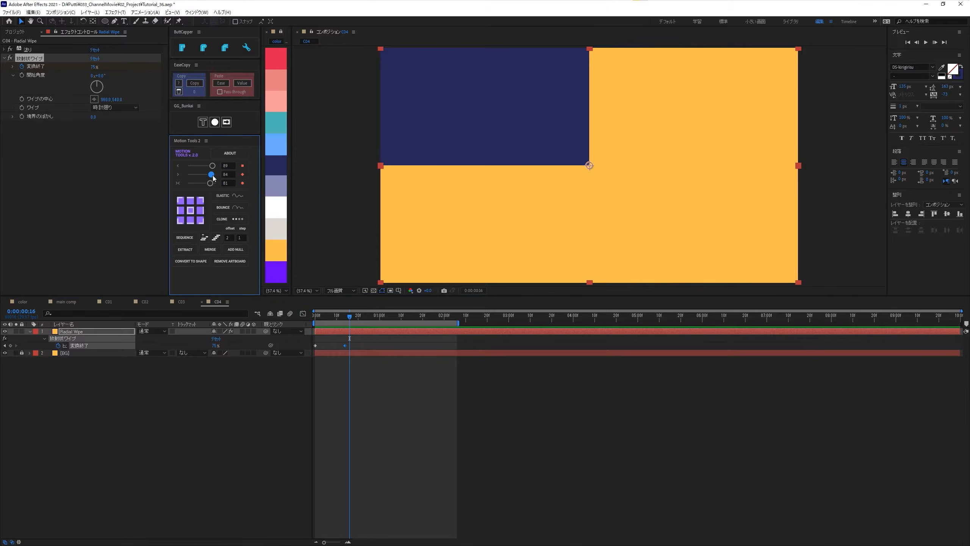
- Preview the wipe animation and end the work area at 0:00:01:16
drag(330, 317, 292, 318)
key(space)
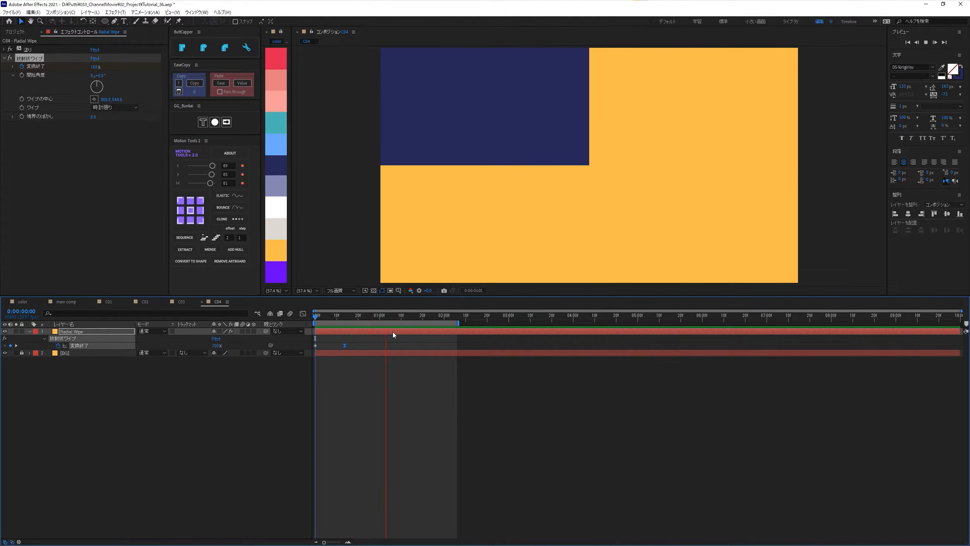
key(space)
key(n)
key(space)
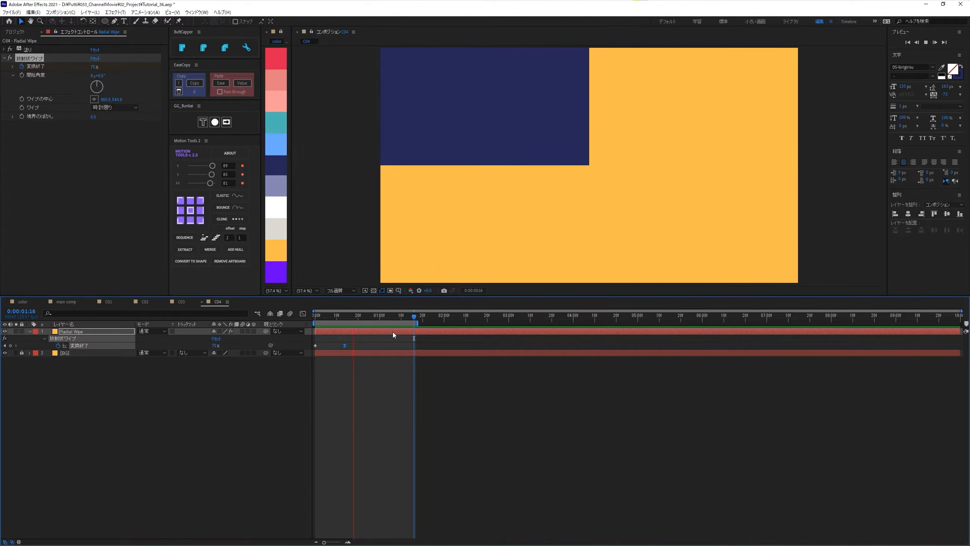
key(space)
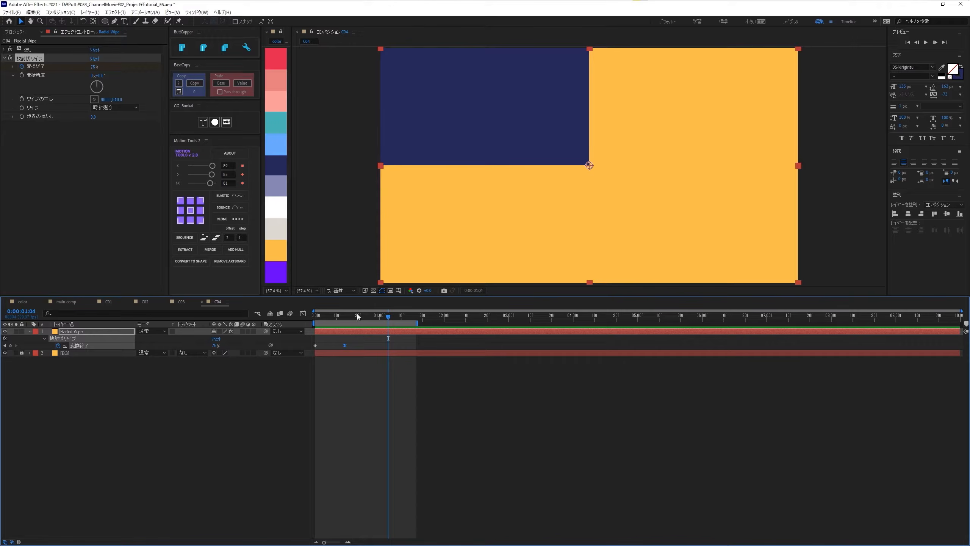
- Duplicate the Radial Wipe effect and set the copy's wipe direction to counterclockwise (反時計廻り)
drag(357, 314, 304, 316)
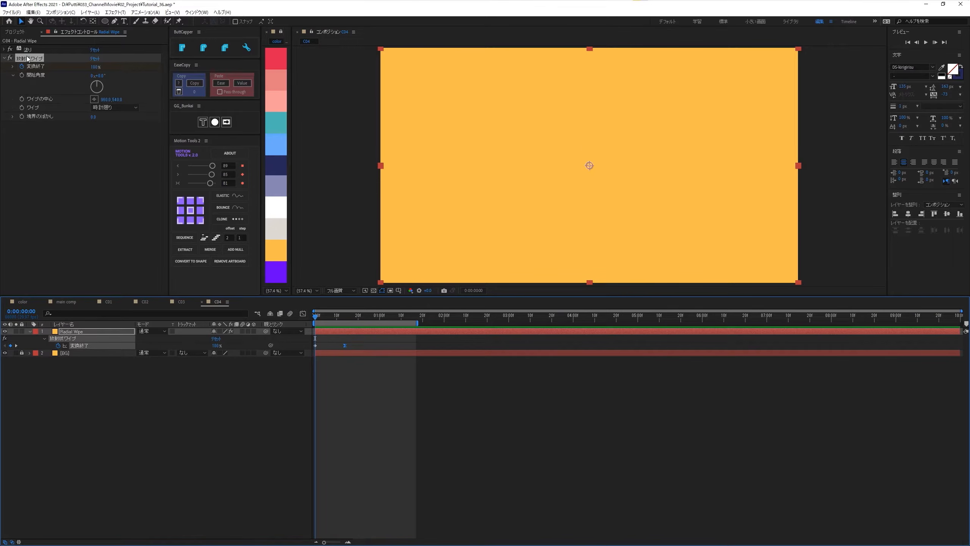
key(ctrl+d)
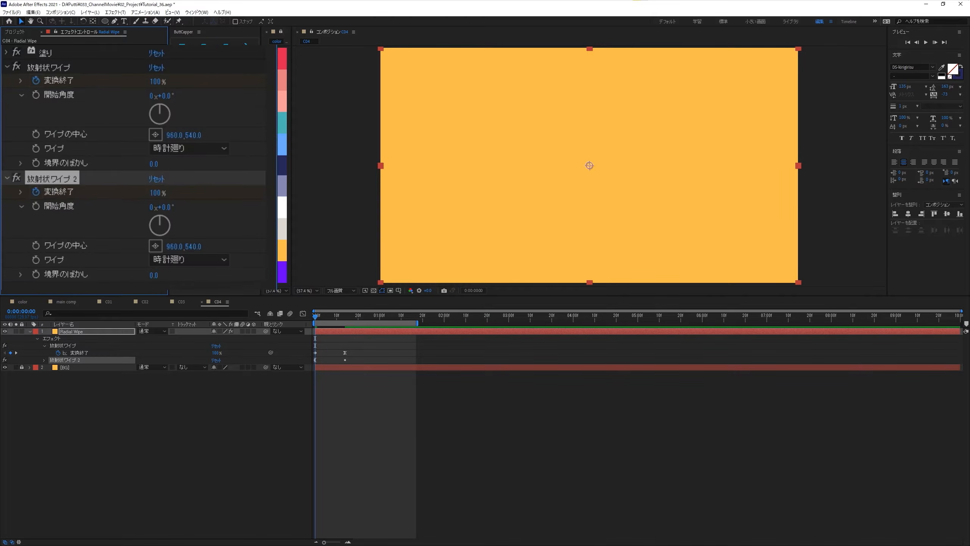
click(178, 259)
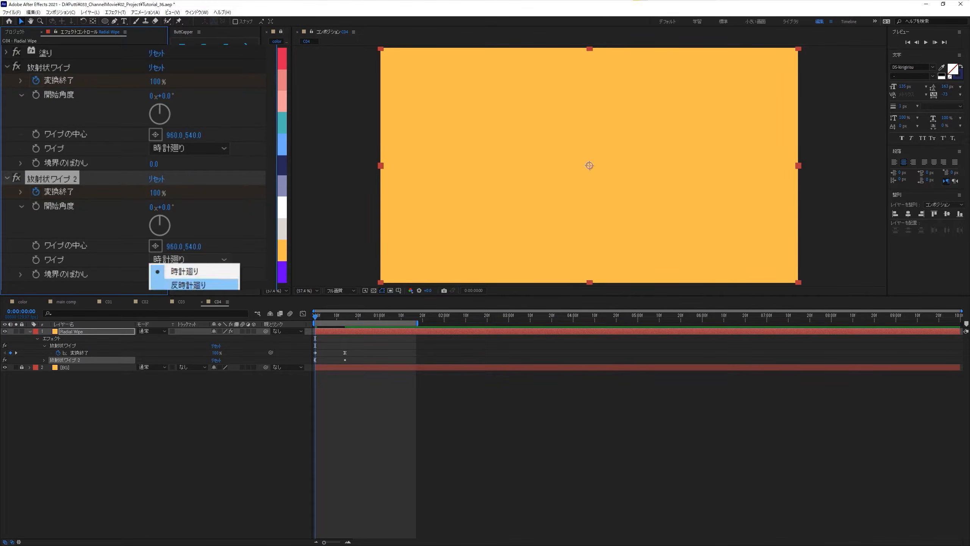
click(189, 285)
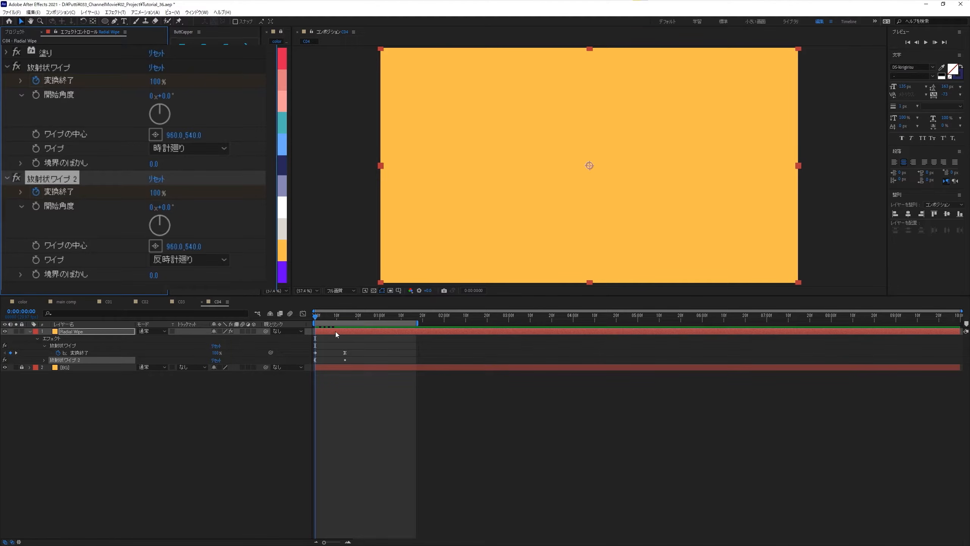
- Reveal the layer's modified properties and set the second Radial Wipe's Transition Completion to 0% at frame 0
key(u)
key(u)
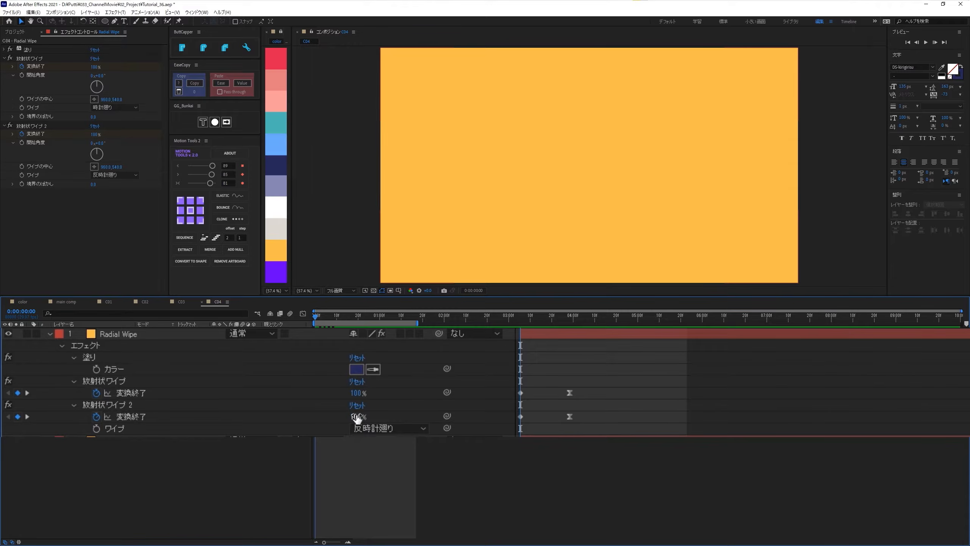
click(356, 417)
text(0)
key(Return)
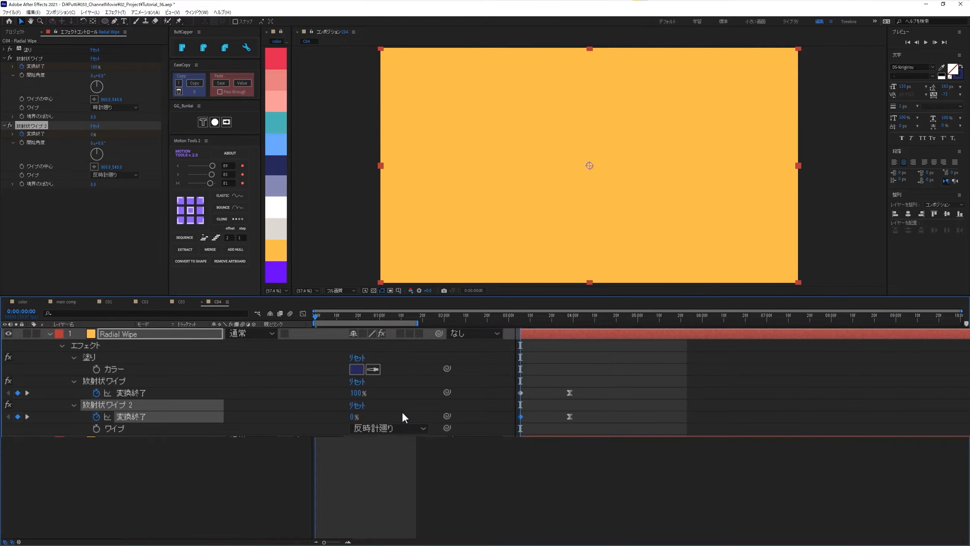
- Set the second Radial Wipe's Transition Completion to 25% at its frame 14 keyframe
key(k)
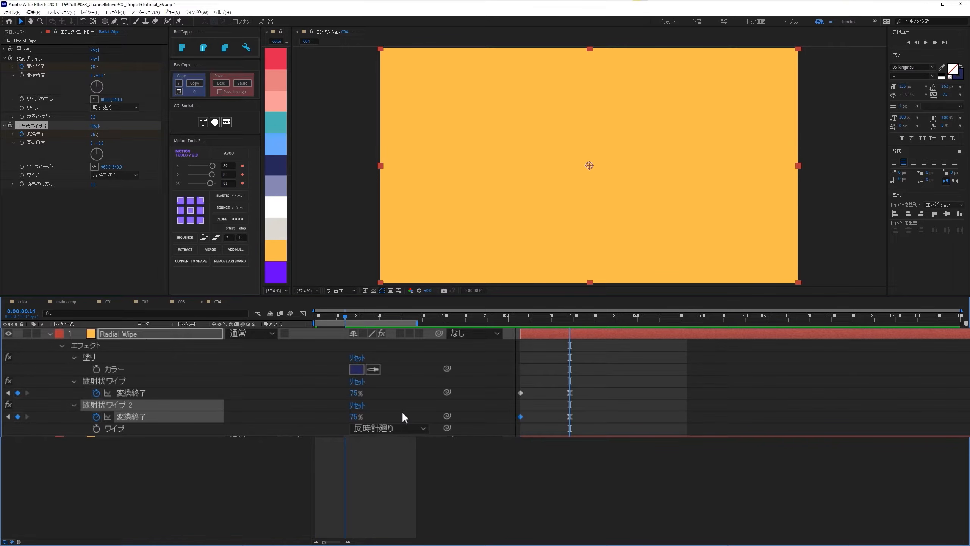
click(357, 417)
text(25)
key(Return)
drag(332, 314, 345, 338)
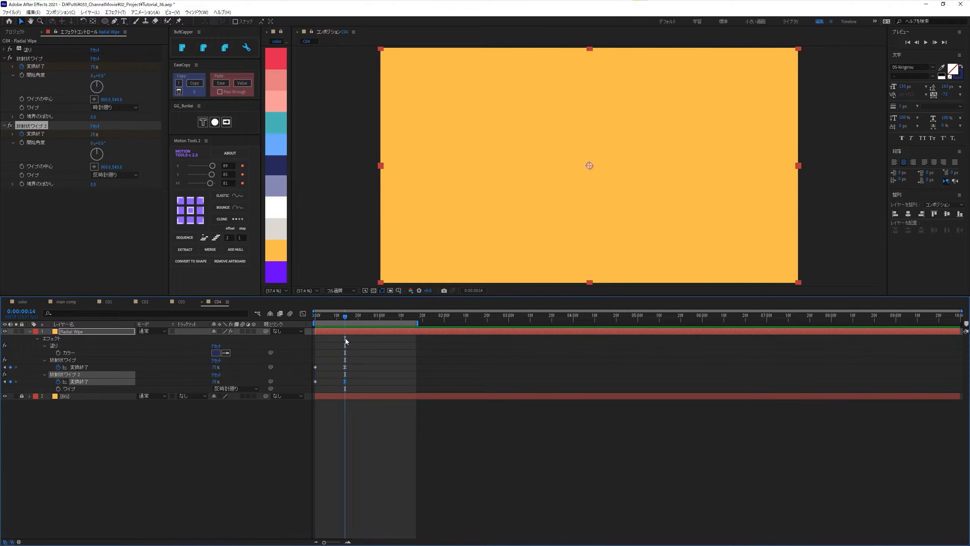
- Delay the second Radial Wipe's start keyframe to about frame 4 and its end keyframe by 10 frames, and preview the result
click(328, 377)
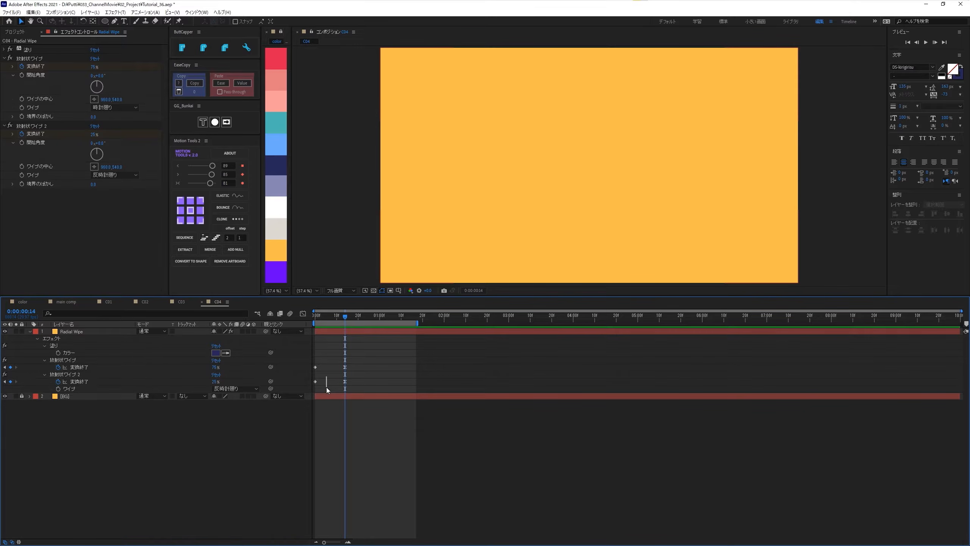
click(315, 381)
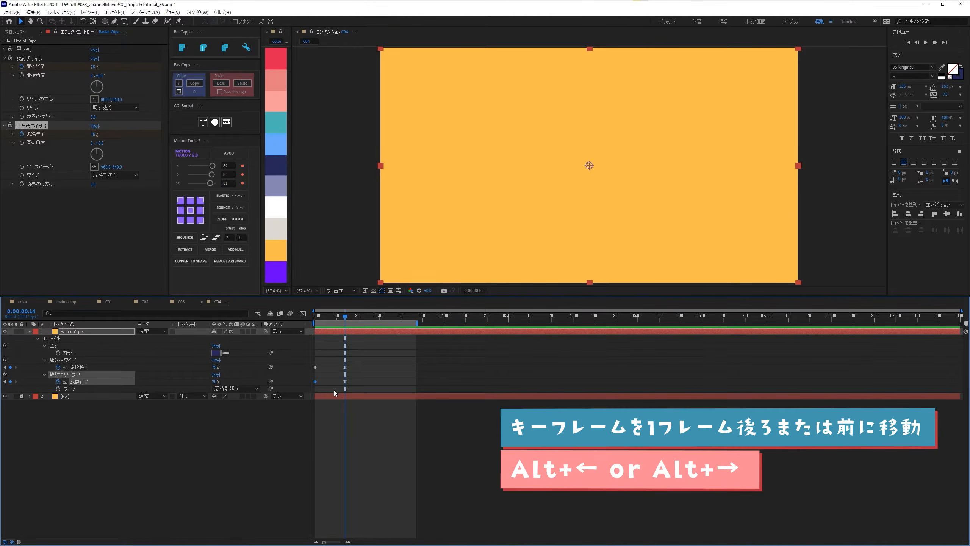
key(alt+Right)
key(alt+Right)
key(alt+Right)
drag(336, 378, 354, 387)
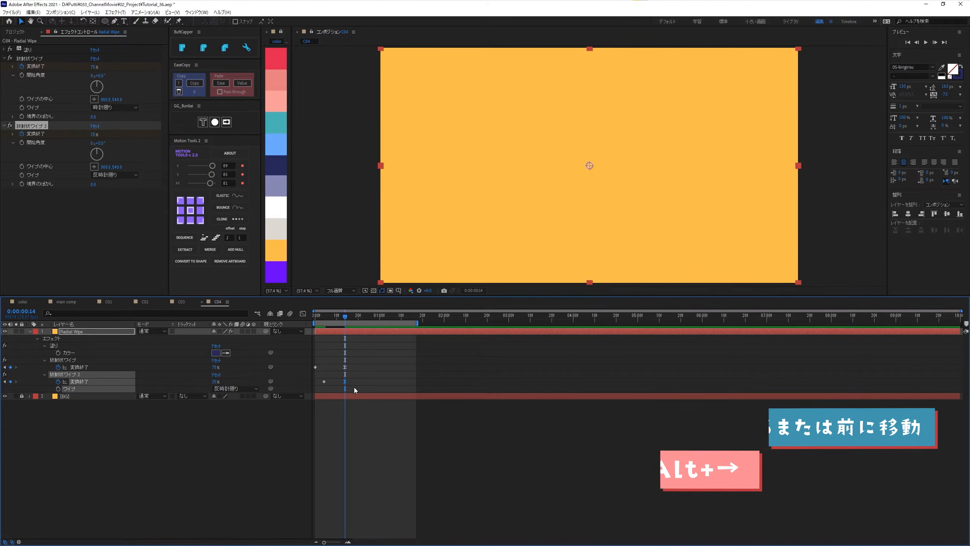
key(alt+shift+Right)
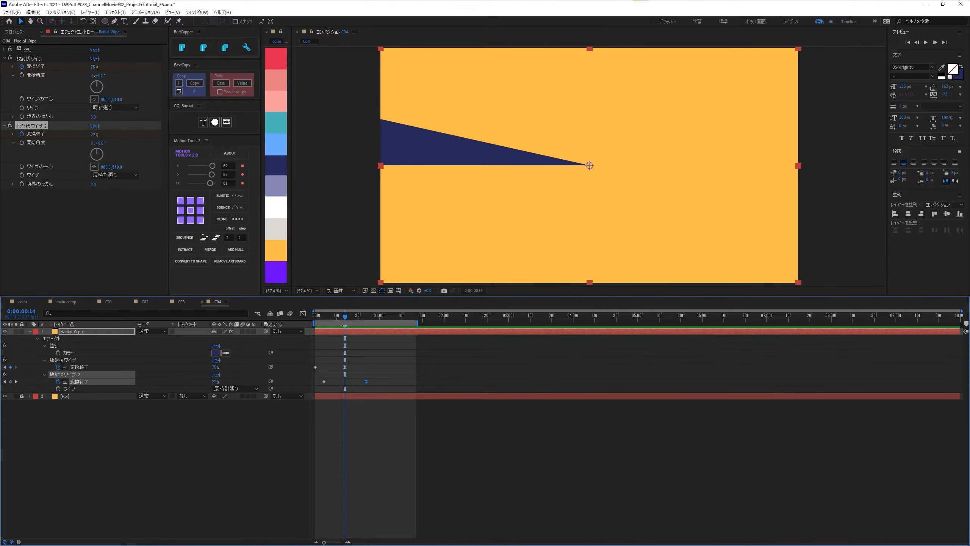
drag(329, 316, 307, 314)
key(space)
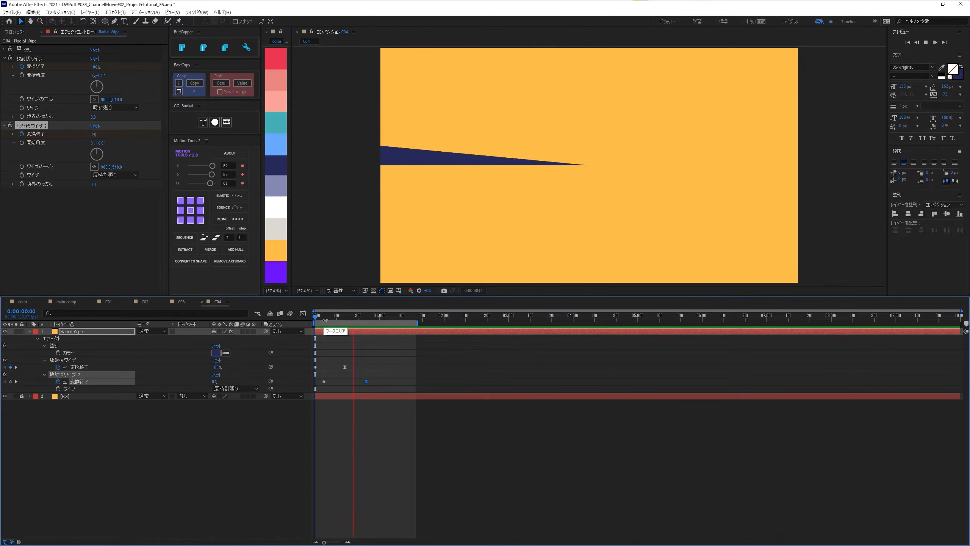
- Apply the Mirror (ミラー) effect to the Radial Wipe layer while viewing it at frame 7
click(326, 316)
drag(327, 318, 331, 340)
click(336, 332)
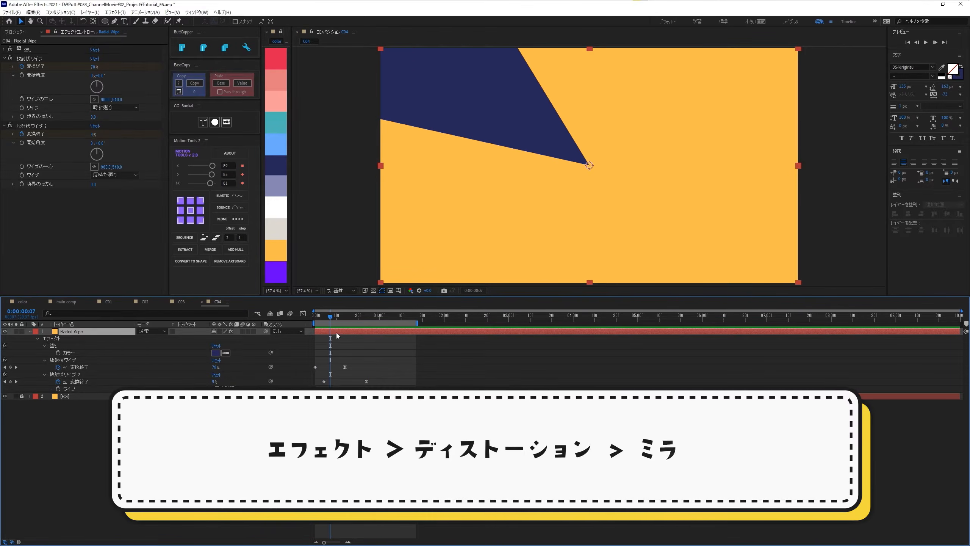
key(ctrl+space)
text(mioor)
key(BackSpace)
key(BackSpace)
key(BackSpace)
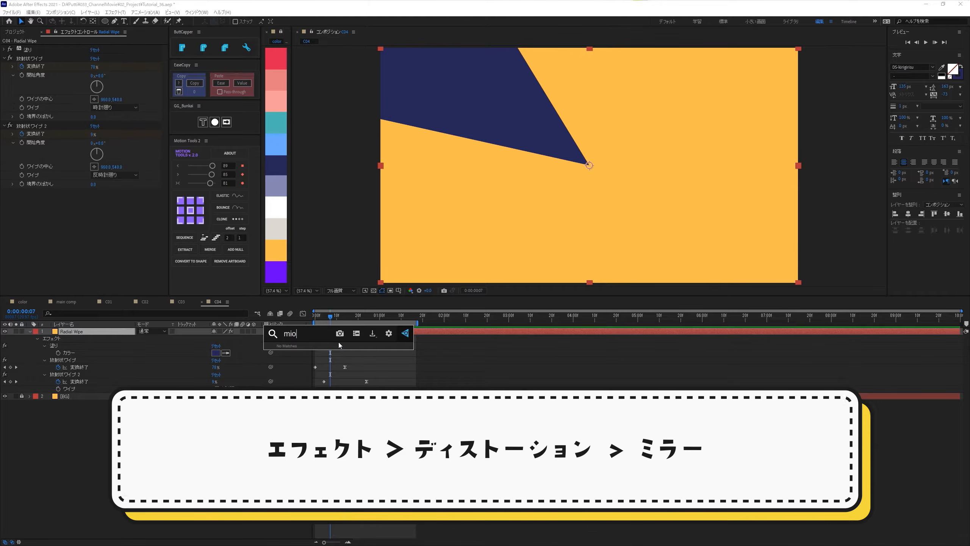
text(r)
key(Return)
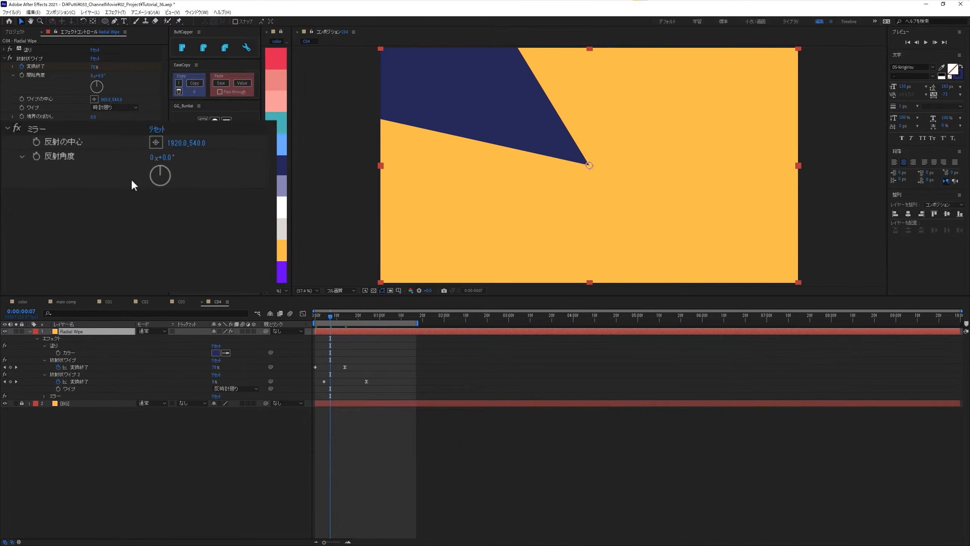
- Set the Mirror effect's reflection angle (反射角度) to 90° and check the mirrored wipe at frame 6
click(163, 157)
text(90)
key(Return)
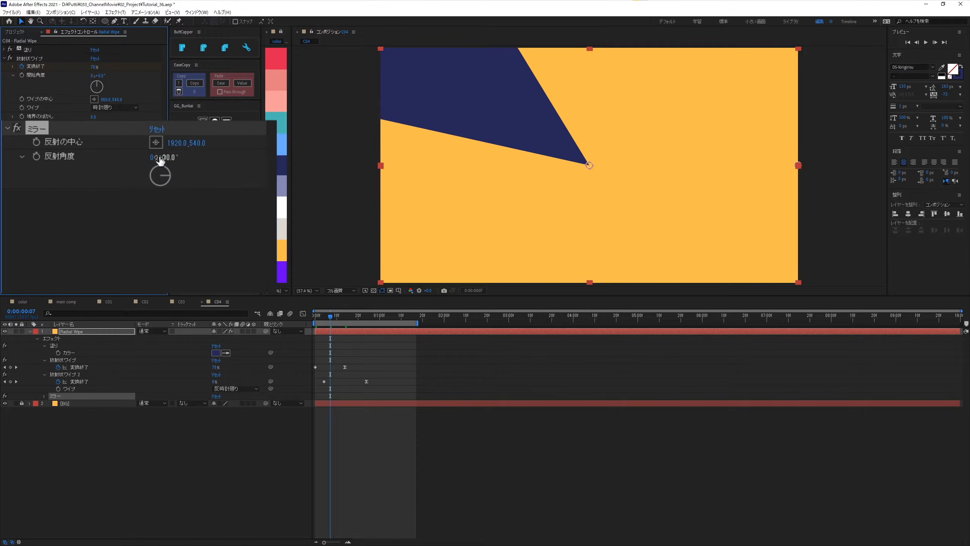
mouse_move(331, 319)
mouse_down()
mouse_move(319, 318)
mouse_move(328, 321)
mouse_up()
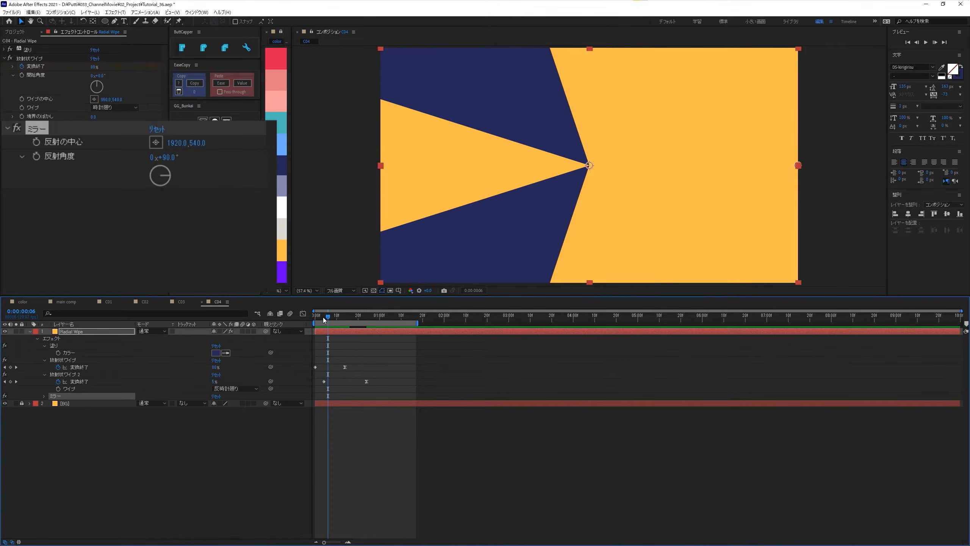
- Add a second Mirror effect to the Radial Wipe layer and set its reflection center X (反射の中心) to 960
key(ctrl+space)
text(mir)
key(Return)
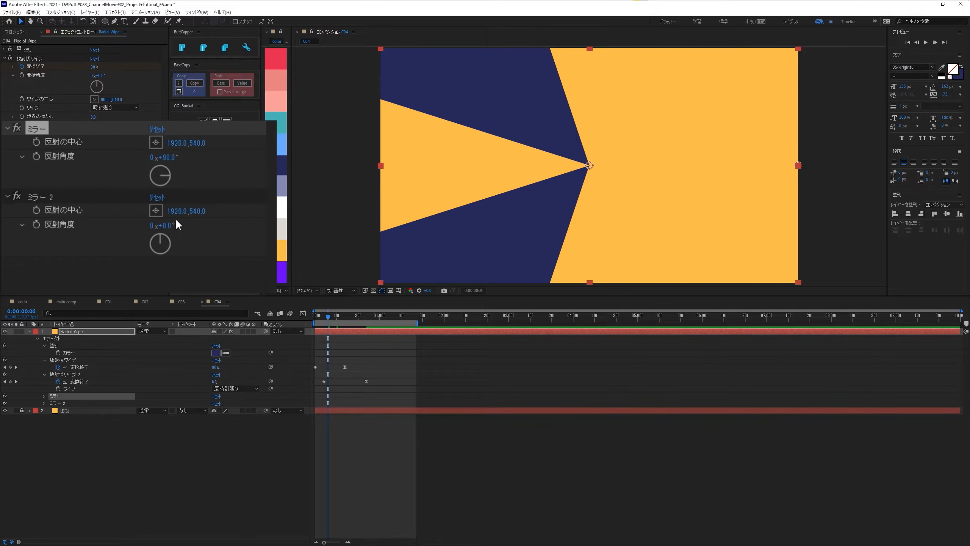
drag(178, 214, 1, 293)
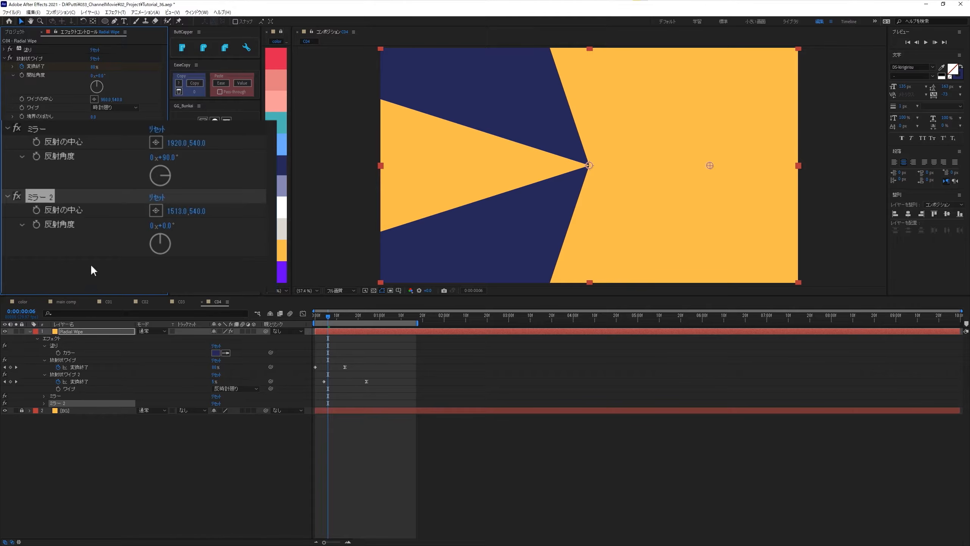
click(181, 213)
text(960)
key(Return)
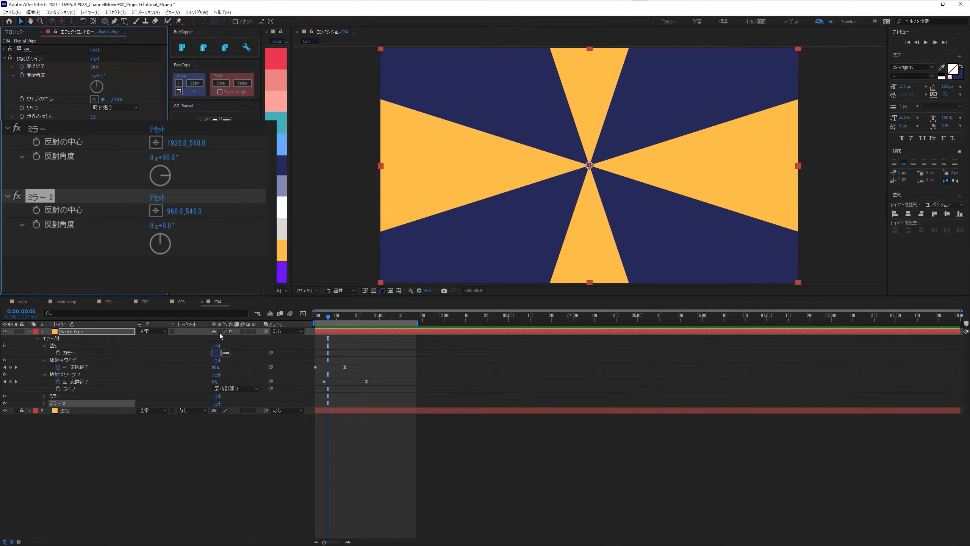
- Play back the mirrored radial wipe and examine the frames around the first wipe's end keyframe
key(space)
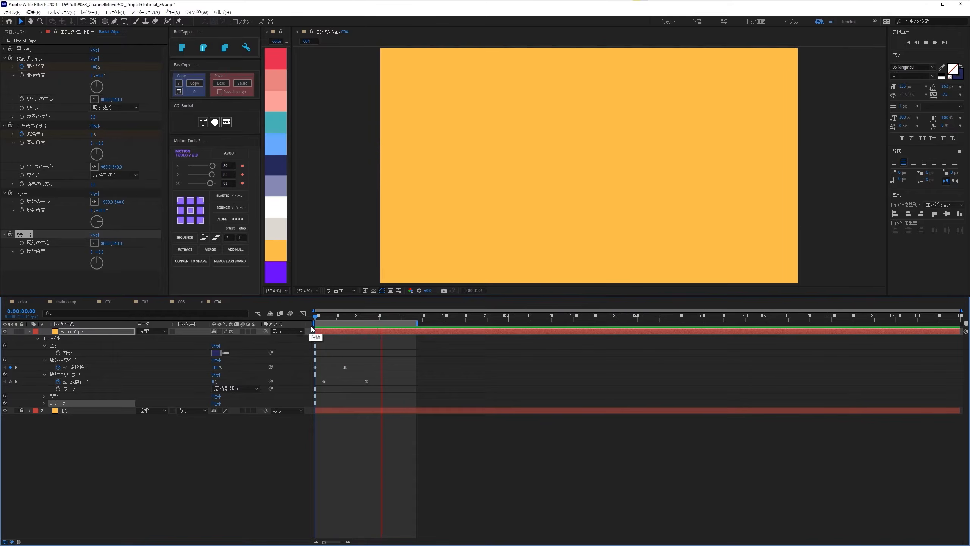
key(space)
drag(319, 317, 348, 326)
- Set the first Radial Wipe's wipe center (ワイプの中心) to 961, 541
key(slash)
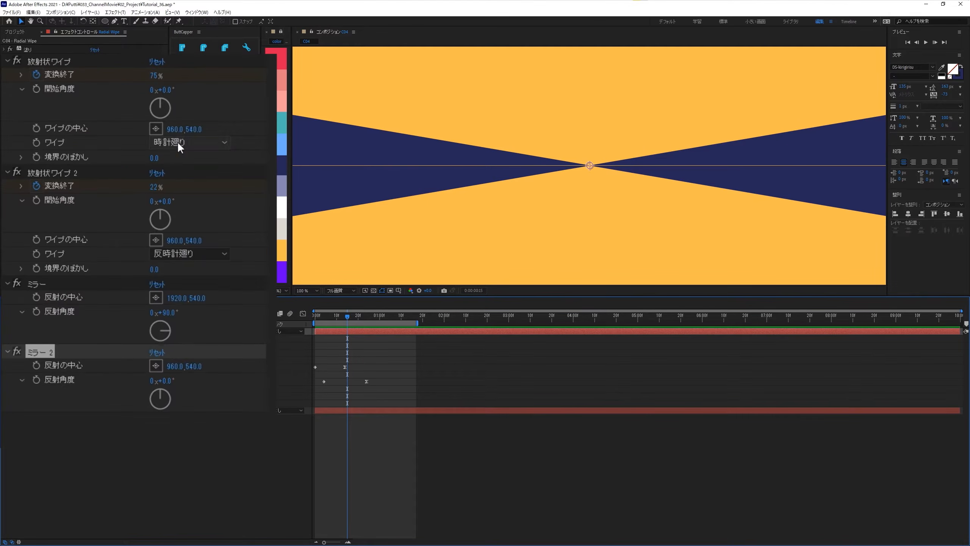
click(175, 130)
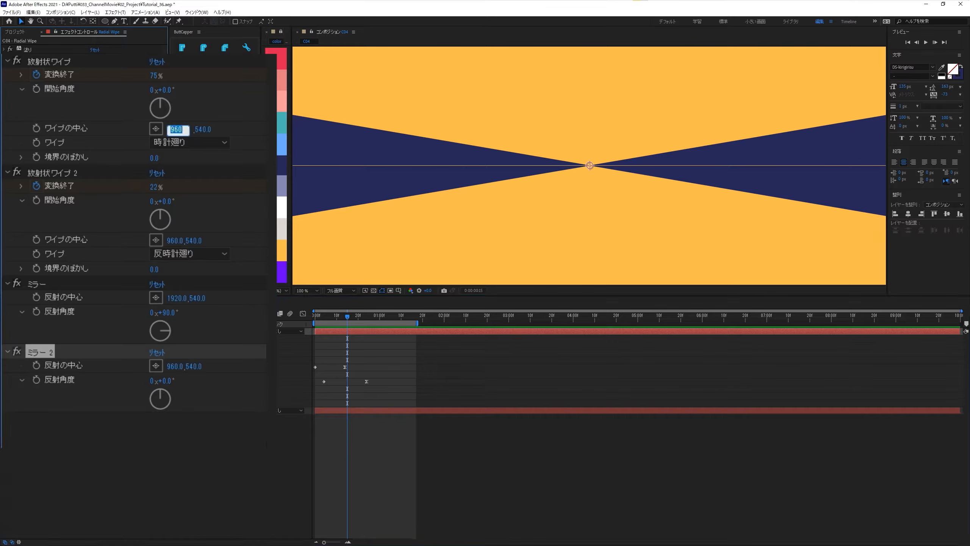
text(961)
text(541)
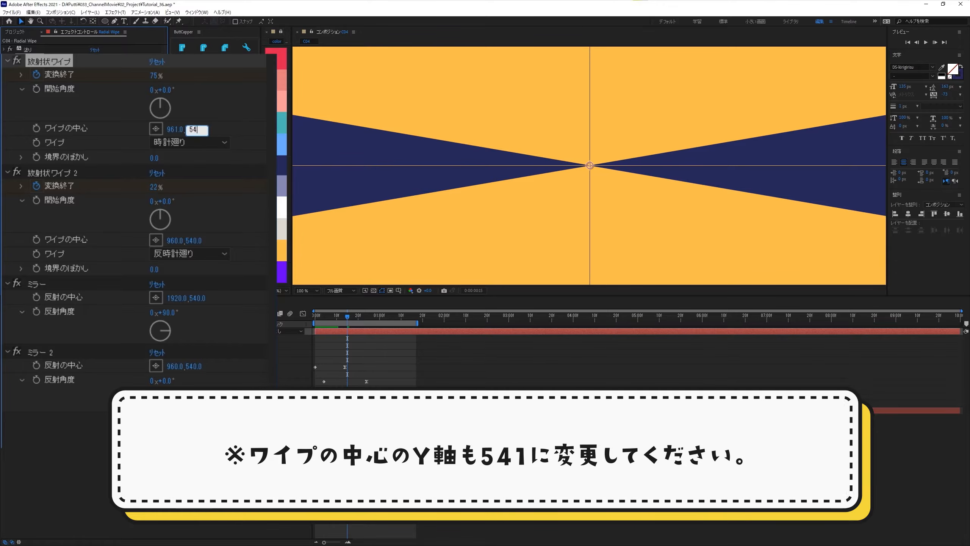
key(Tab)
key(Tab)
key(Tab)
key(Tab)
- Set the second Radial Wipe's wipe center to 961, 541
key(Tab)
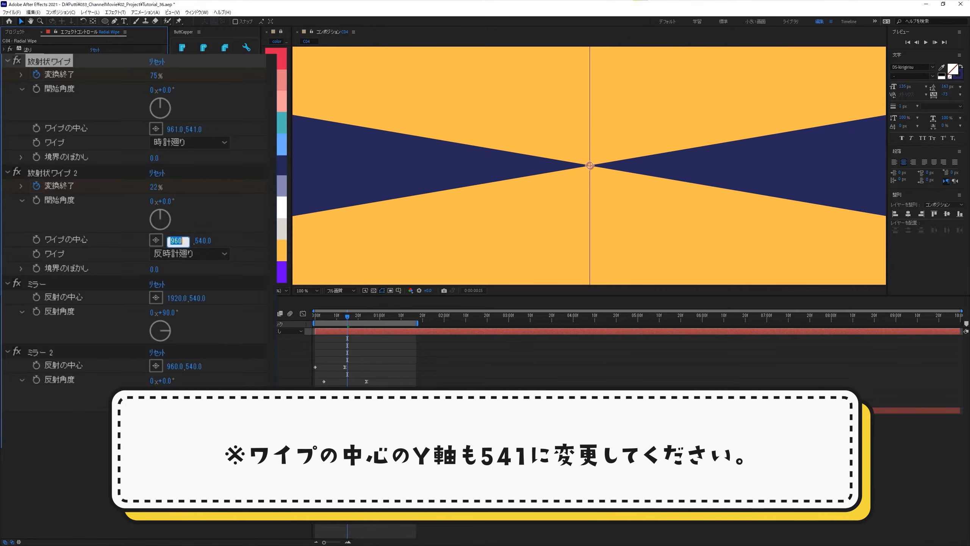
text(961)
key(Tab)
text(541)
key(Return)
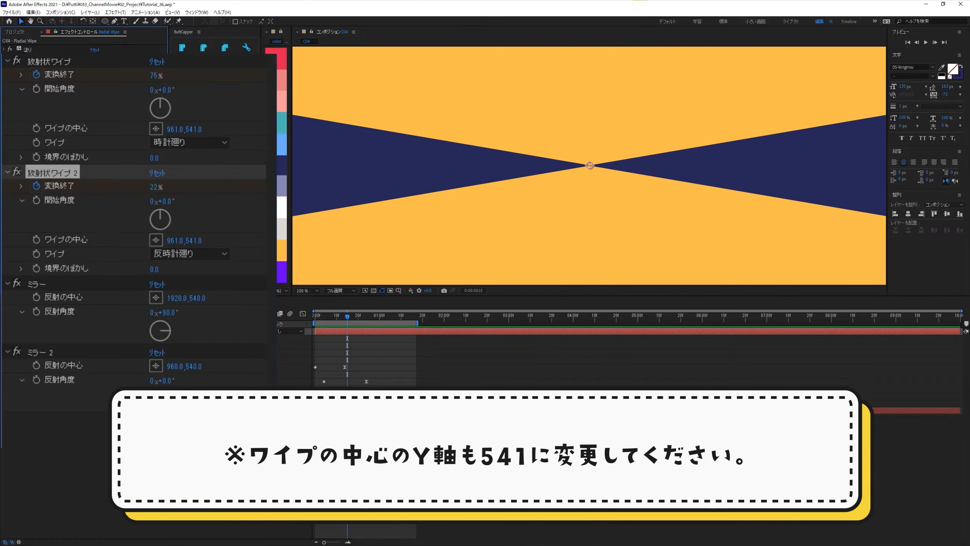
- Check the adjusted wipe at frame 12, then collapse the Radial Wipe layer's properties and deselect the layer
mouse_move(337, 321)
mouse_down()
mouse_move(311, 316)
mouse_move(341, 321)
mouse_up()
key(shift+slash)
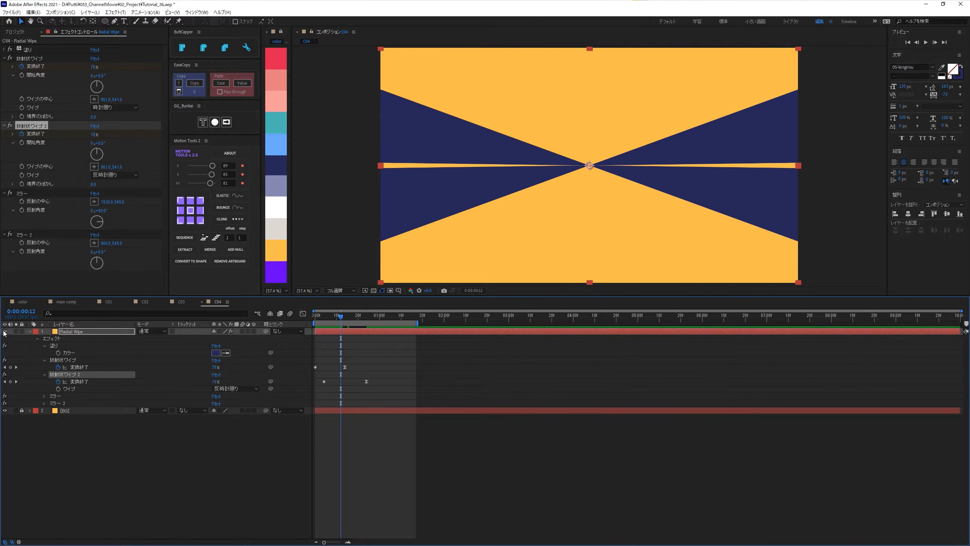
click(30, 331)
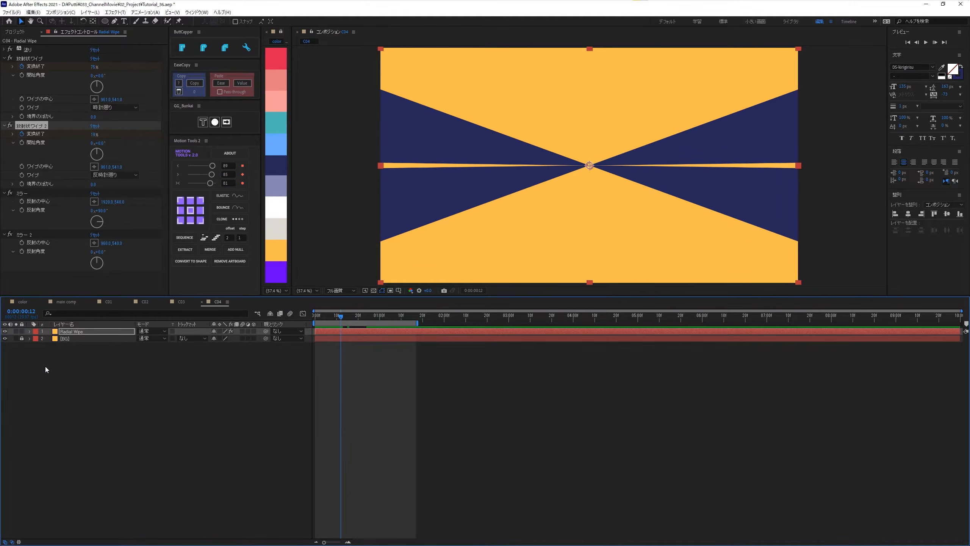
click(56, 379)
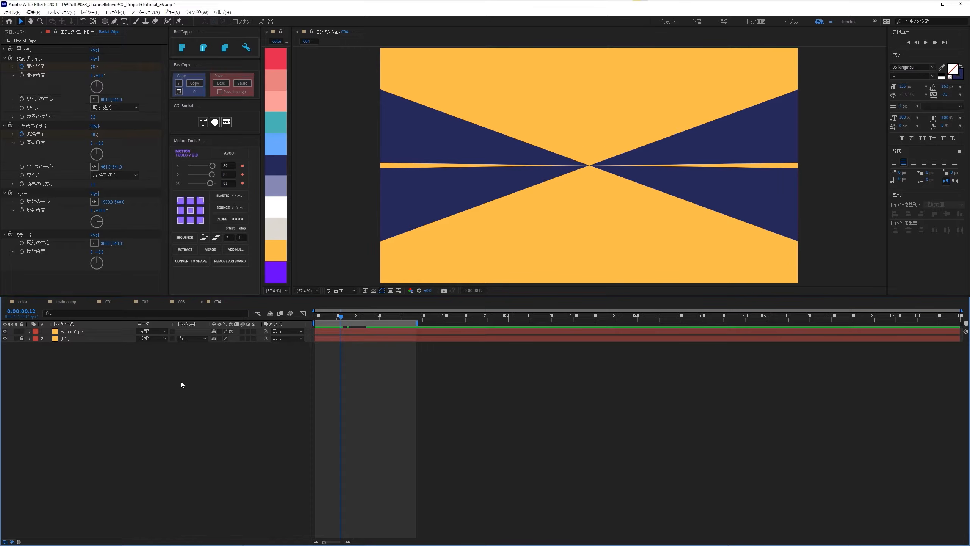
- Create a composition-sized ellipse shape layer with a white-to-black linear gradient fill and no stroke, and name it 2Tone Color Circle
click(106, 25)
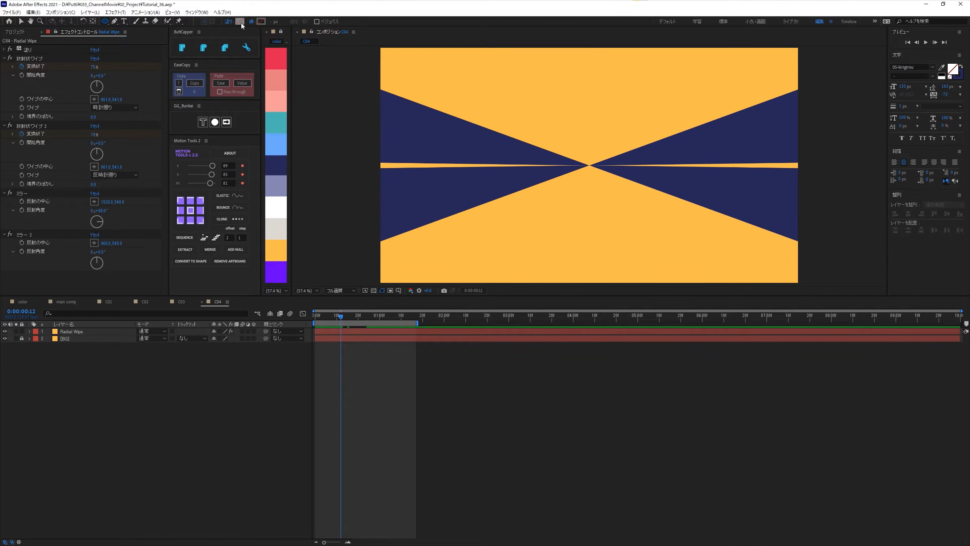
alt+click(240, 22)
double_click(104, 21)
key(v)
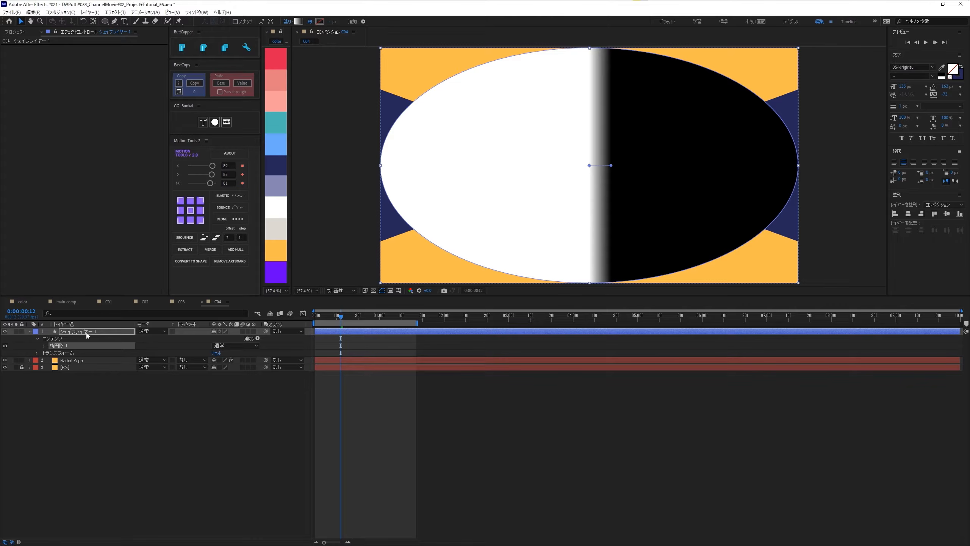
text(2Tone Color Circle)
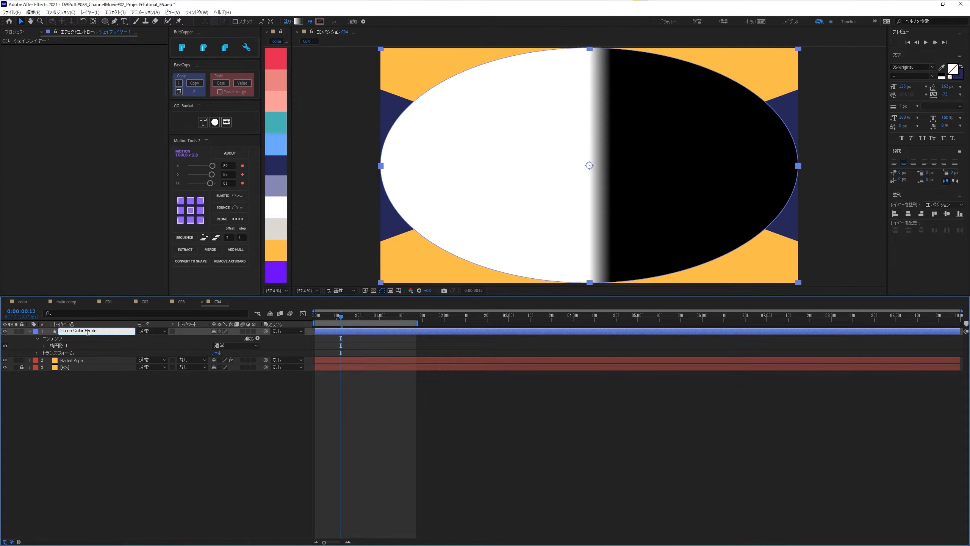
key(Return)
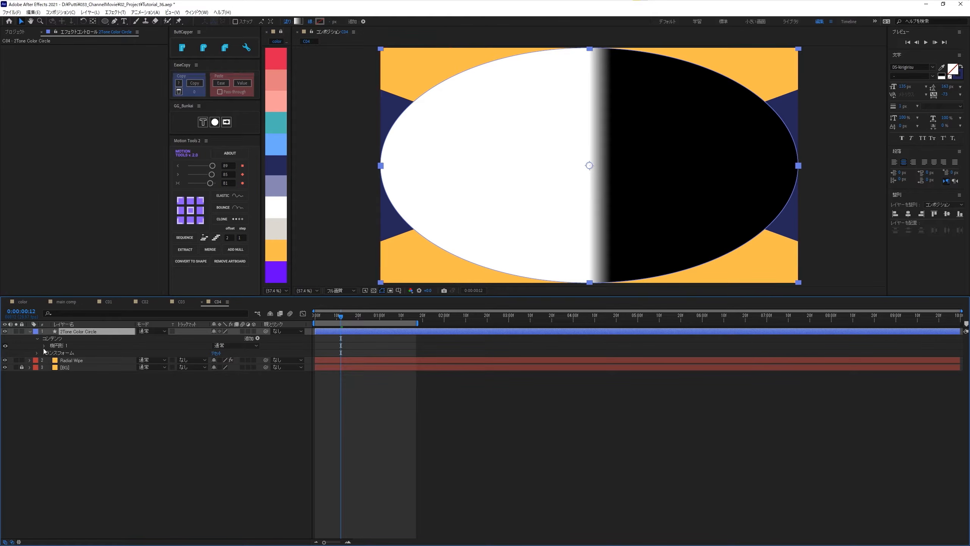
- Start the 2Tone Color Circle layer at frame 5 and keyframe its ellipse path size (サイズ) at 0 there
drag(327, 316, 326, 315)
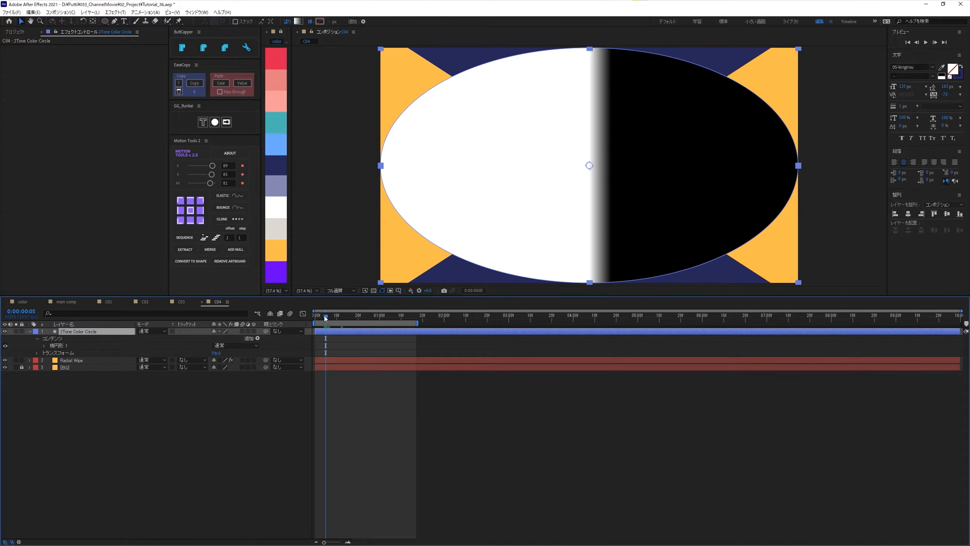
click(44, 345)
click(51, 353)
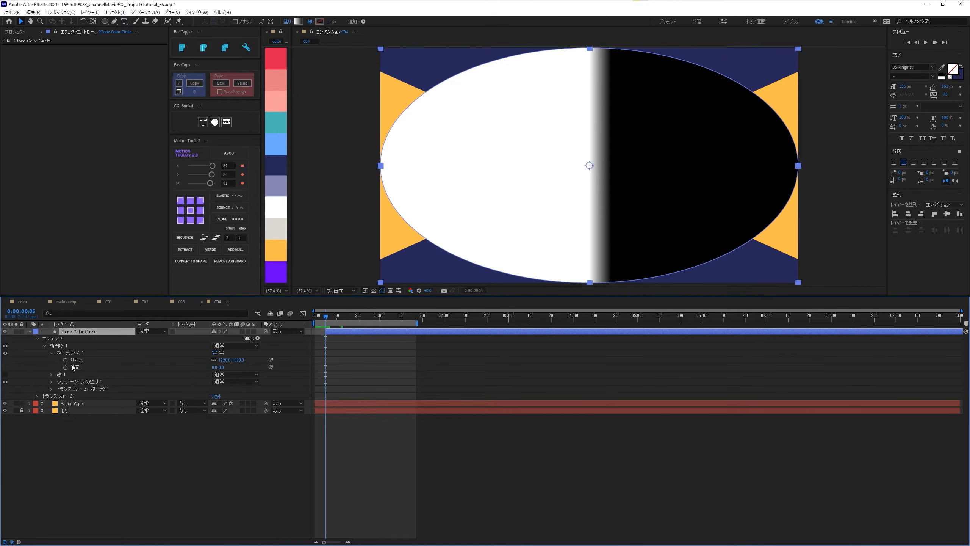
click(223, 361)
text(0)
key(Return)
click(65, 360)
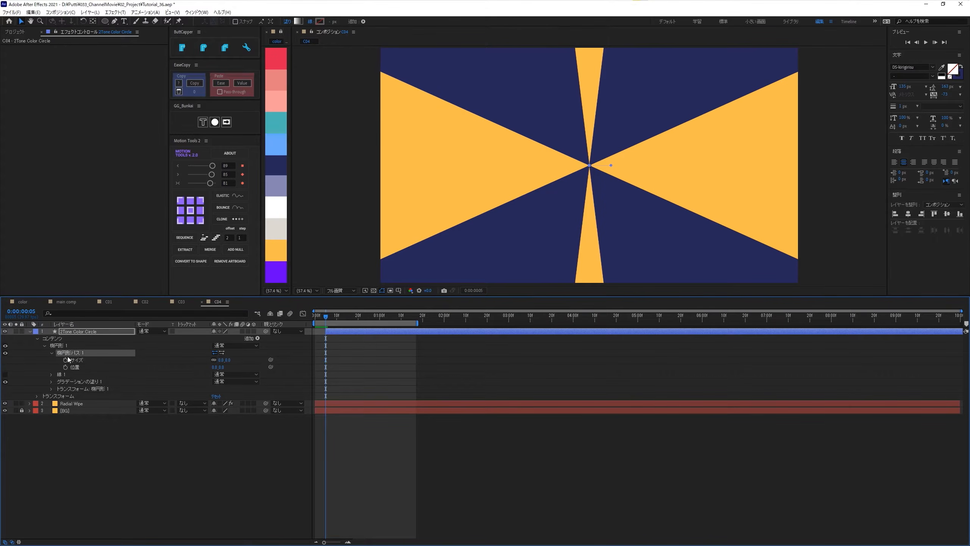
- Set the ellipse path's size to 2228 at frame 22
key(shift+Page_Down)
key(shift+Page_Down)
key(Page_Up)
key(Page_Up)
key(Page_Up)
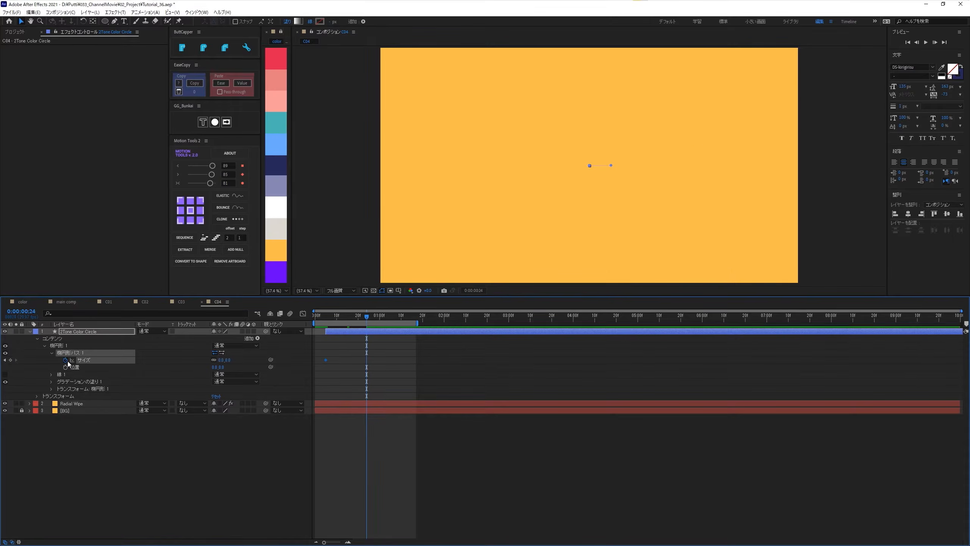
click(222, 360)
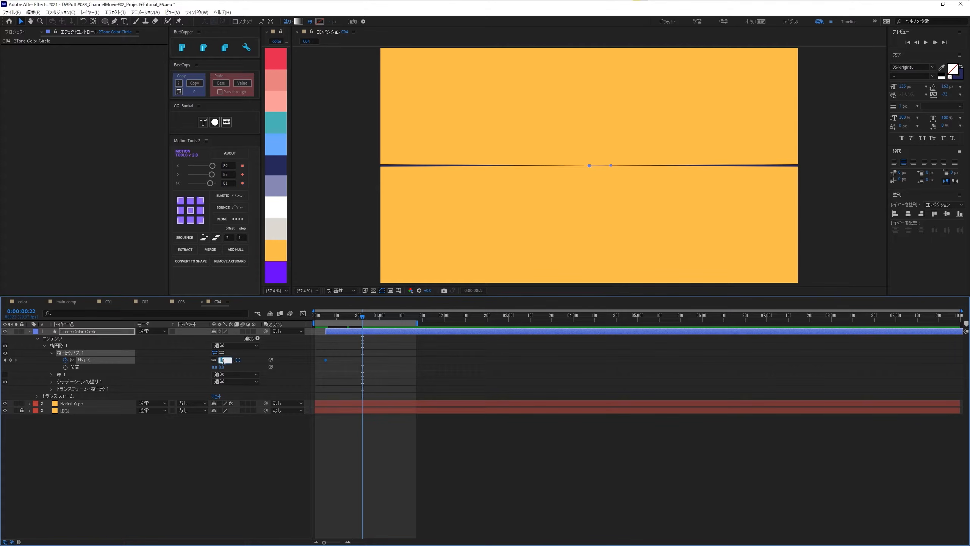
text(2228)
key(Return)
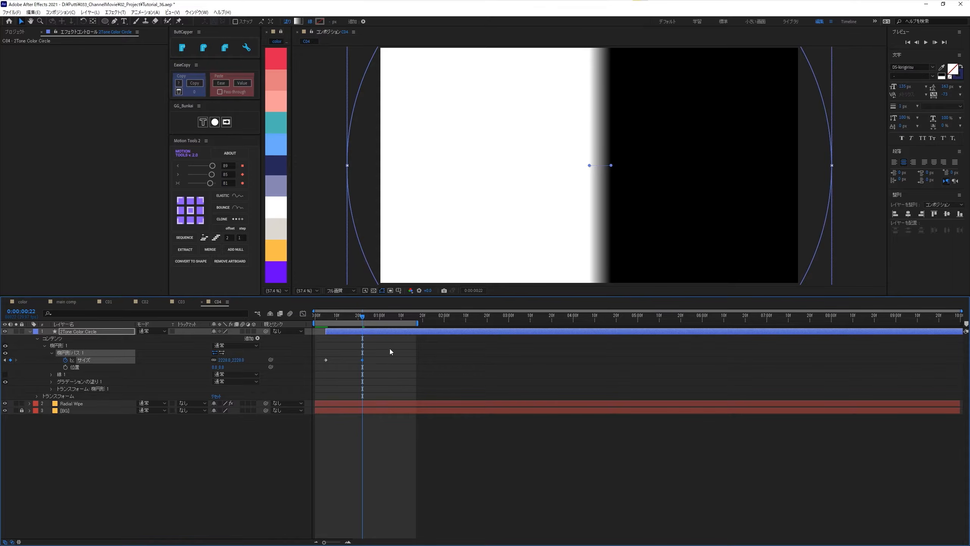
- Ease both ellipse size keyframes with a Motion Tools in-and-out value of 89, and deselect the layer
drag(390, 349, 299, 370)
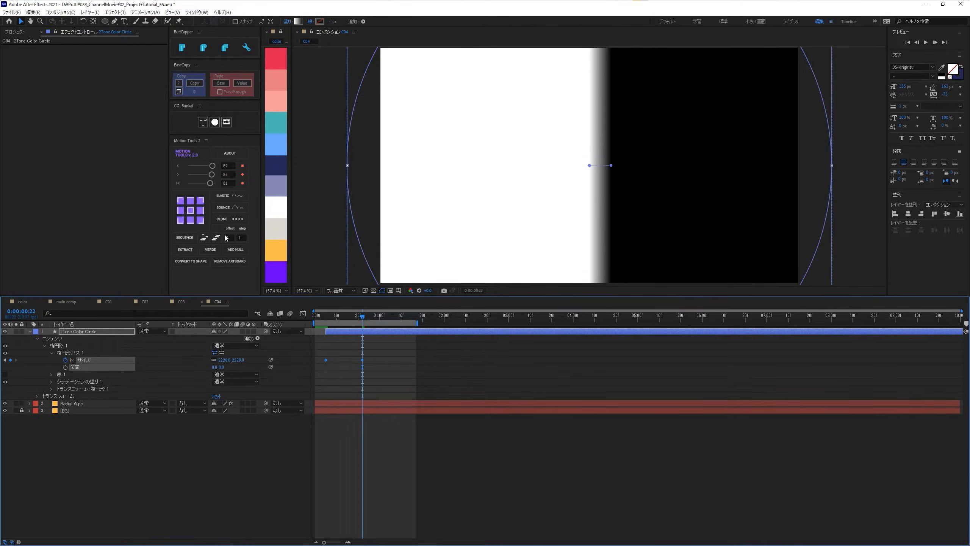
click(211, 183)
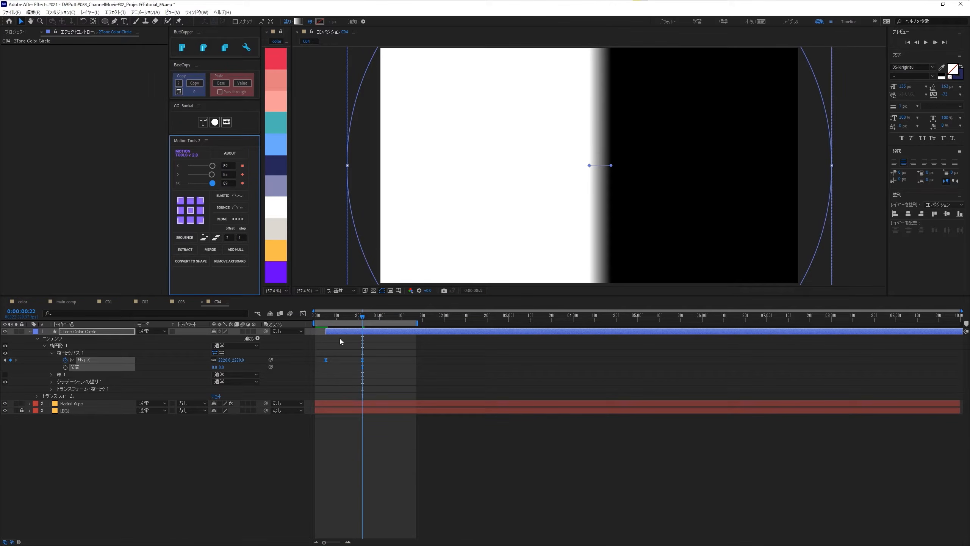
drag(321, 318, 359, 347)
click(114, 452)
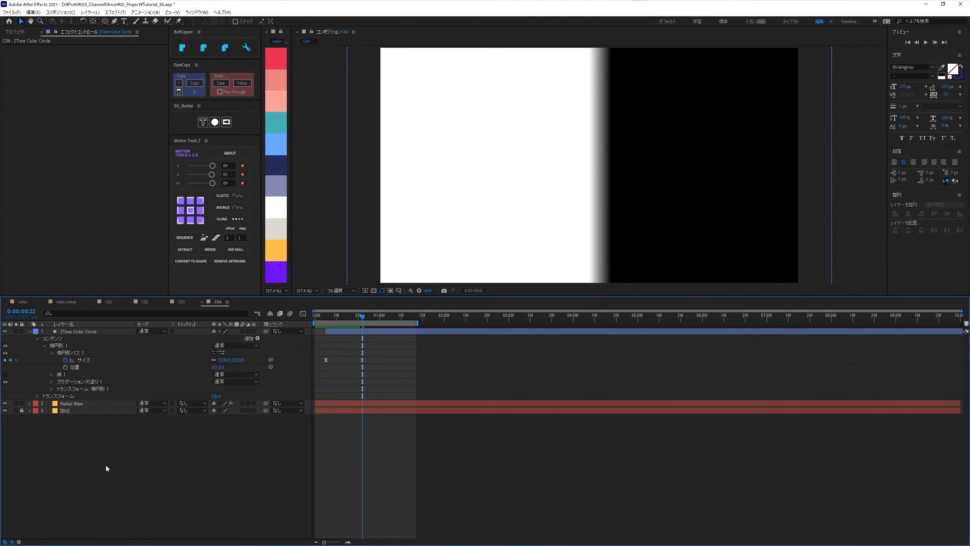
- Set the end point (終了点) X of the ellipse's gradient fill to -1 for a hard two-tone split
click(50, 382)
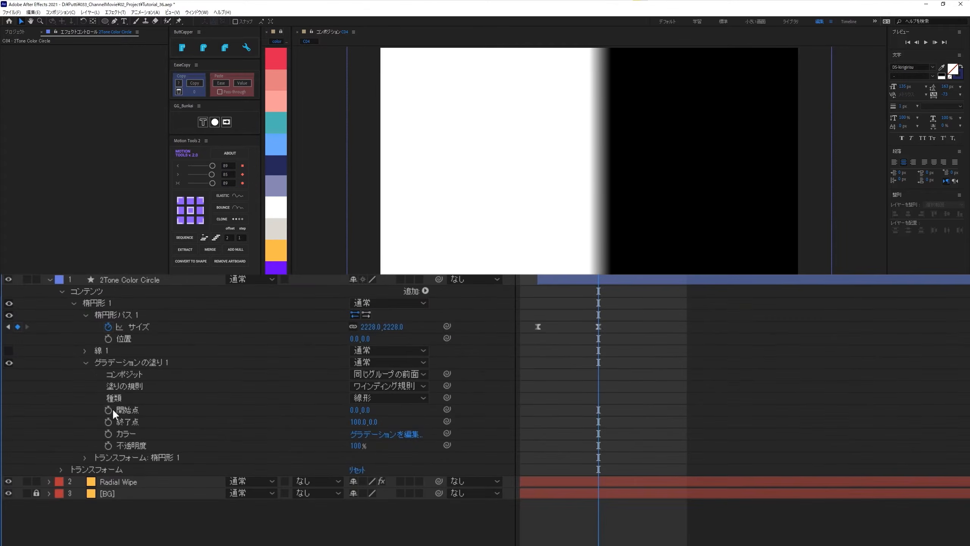
click(360, 421)
text(-1)
key(Return)
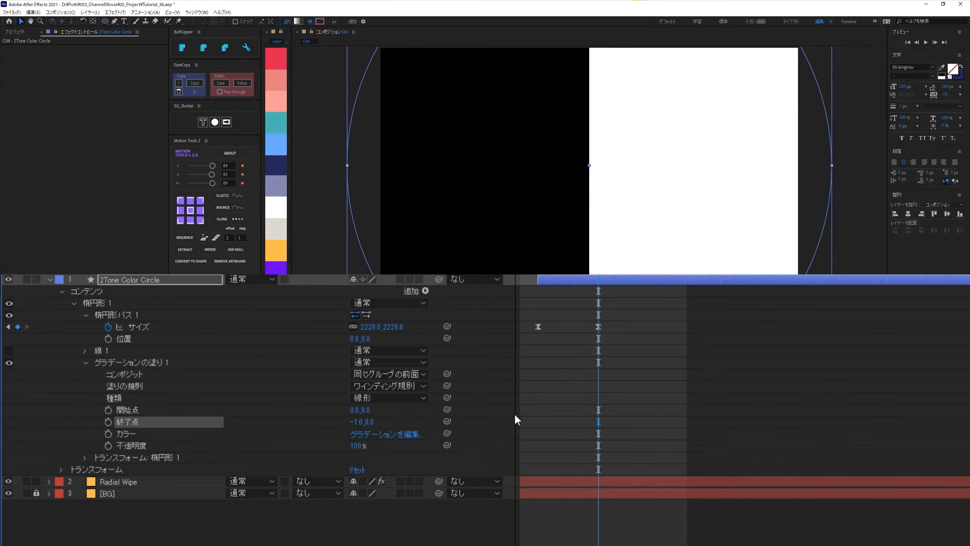
- Rotate the ellipse group to 90° in its own shape transform (トランスフォーム: 楕円形 1)
click(85, 457)
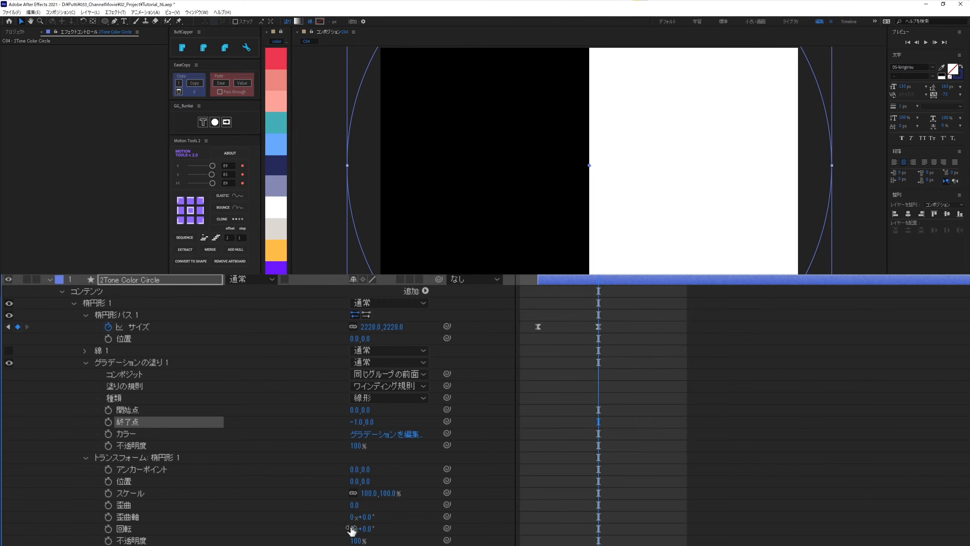
click(368, 529)
text(90)
key(Return)
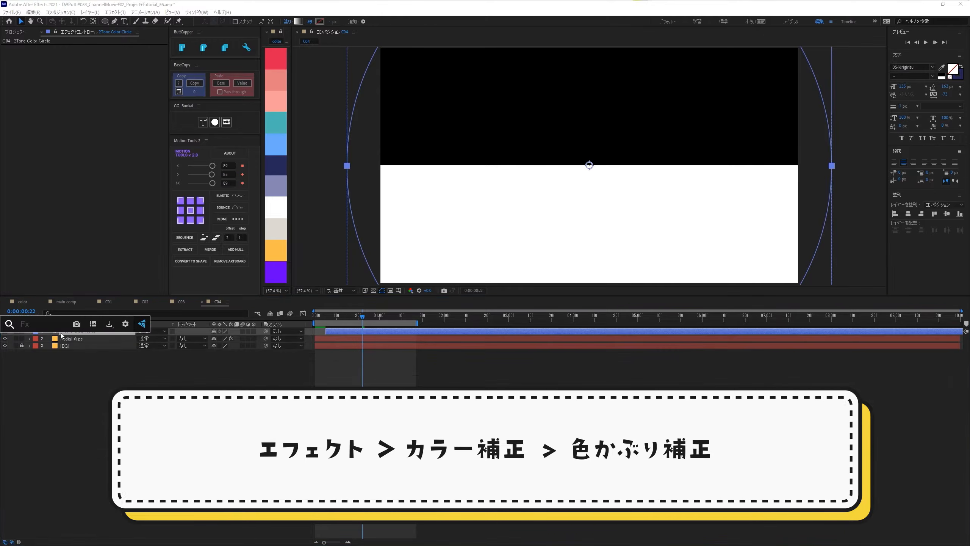
- Apply the Tint (色かぶり補正) effect to the 2Tone Color Circle layer
right_click(61, 332)
click(60, 338)
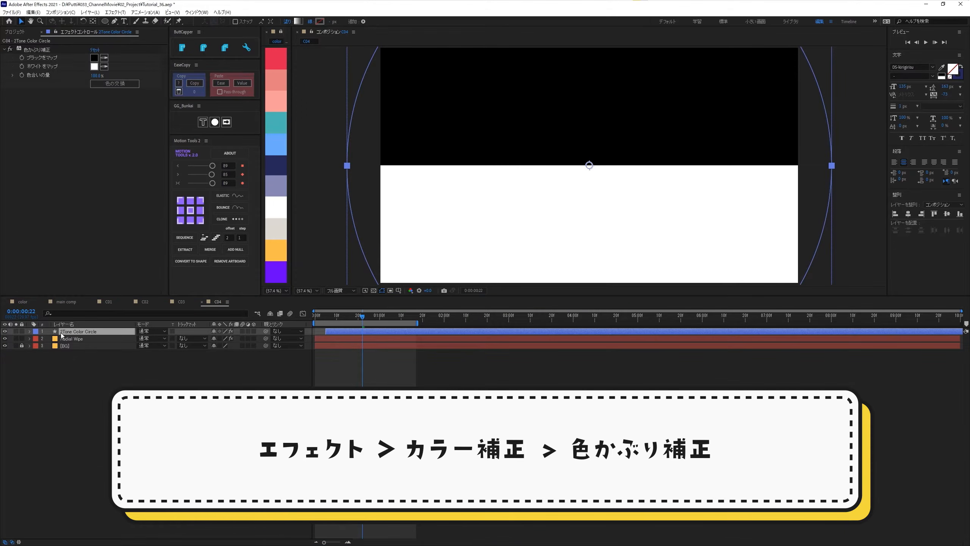
- Map the Tint effect's black to the palette's dark navy and its white to the salmon pink swatch
click(104, 58)
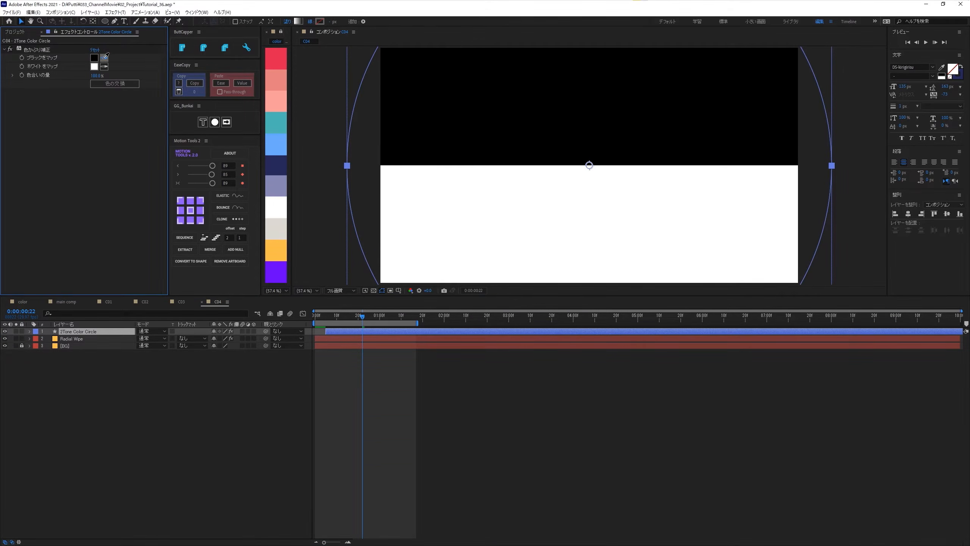
click(272, 165)
click(104, 66)
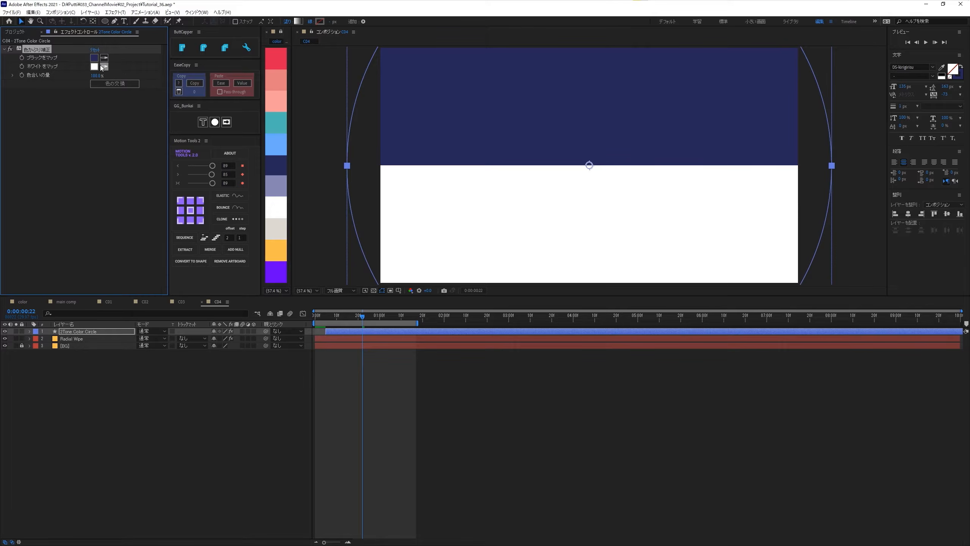
click(278, 81)
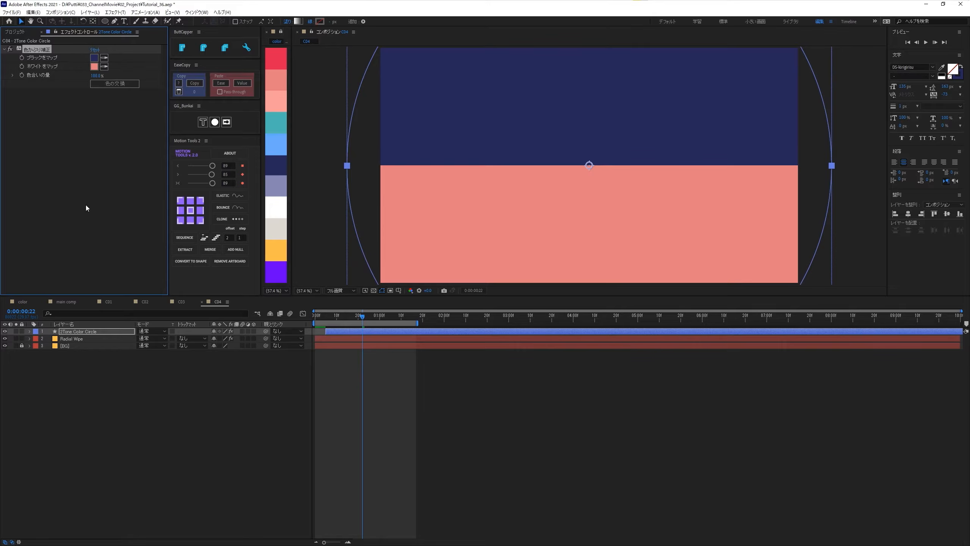
- Duplicate the 2Tone Color Circle layer and rename the copy Circle
click(74, 331)
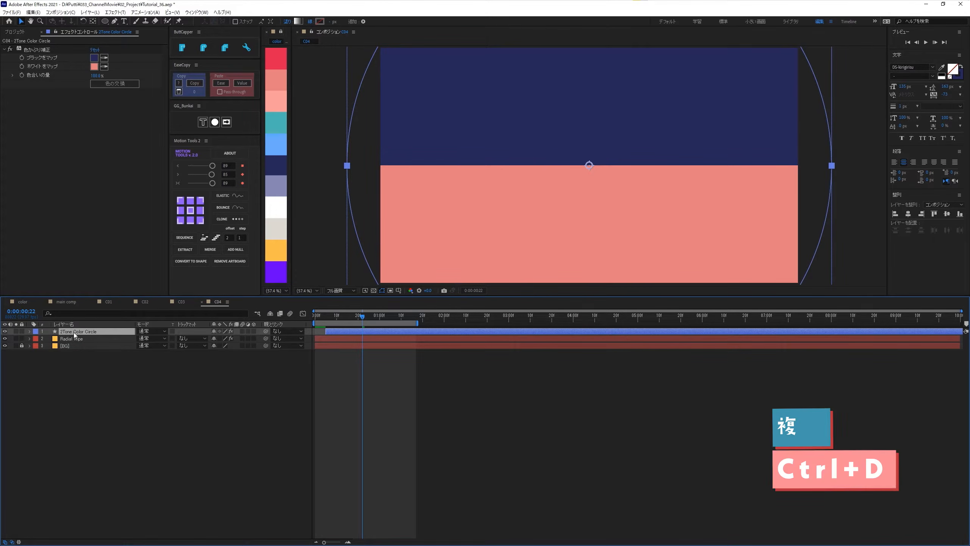
key(ctrl+d)
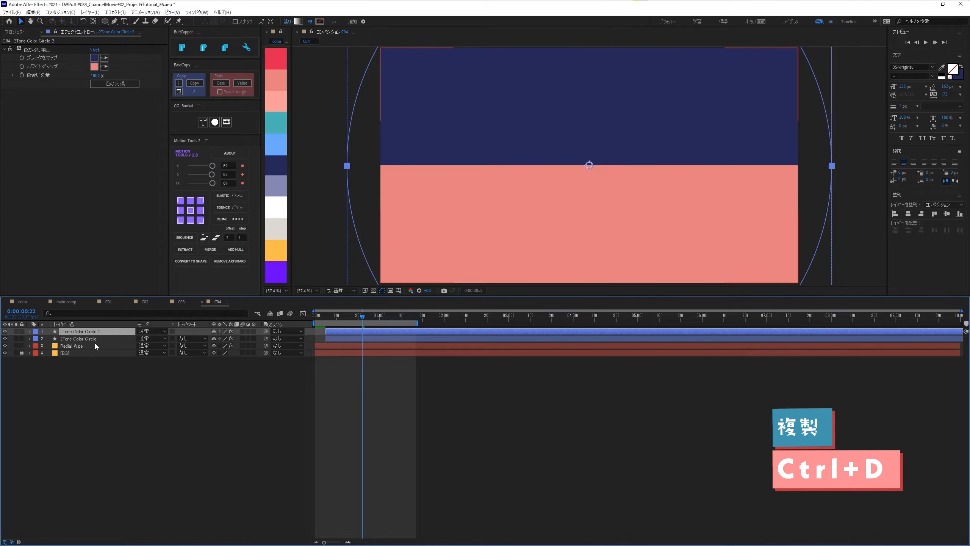
key(Return)
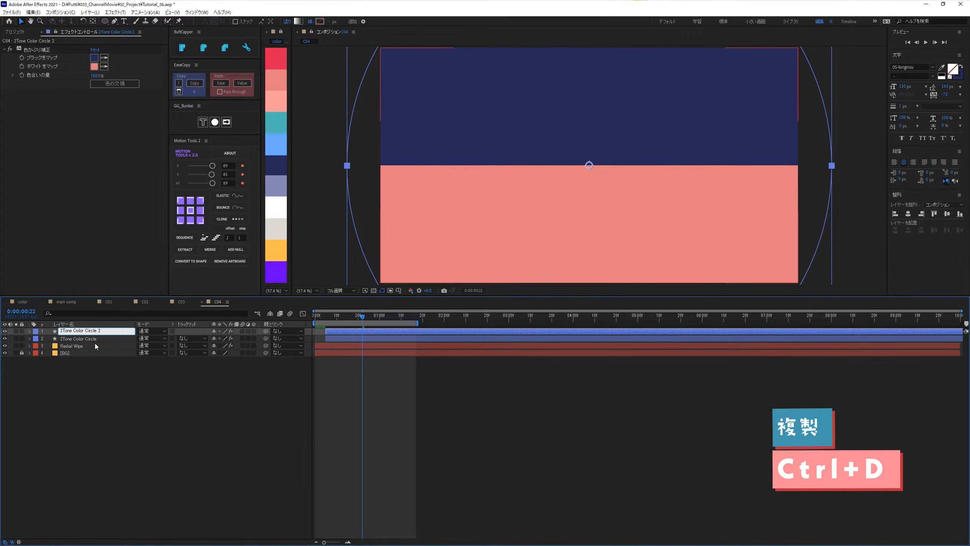
key(BackSpace)
key(BackSpace)
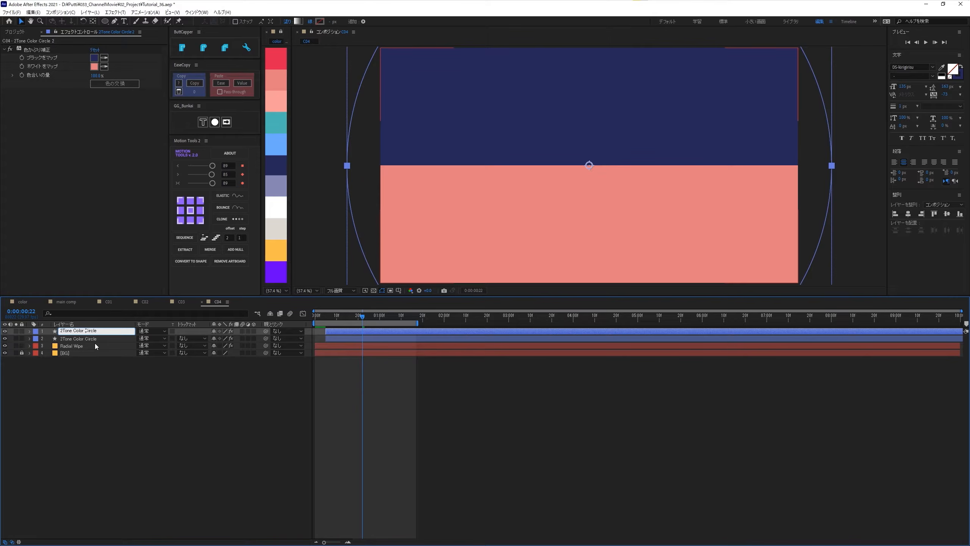
key(BackSpace)
key(BackSpace)
key(BackSpace)
key(BackSpace)
key(BackSpace)
key(BackSpace)
key(Return)
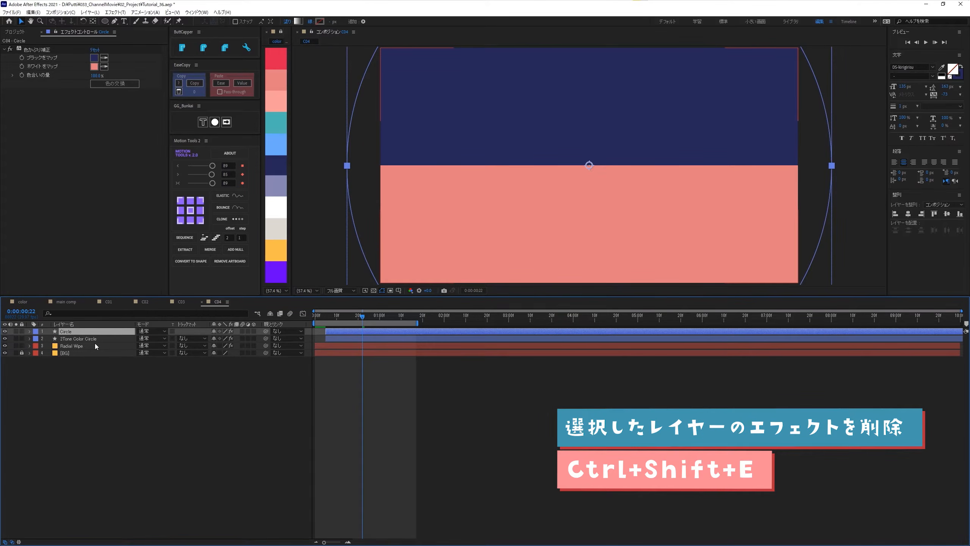
- Remove the effects from the Circle layer and change its gradient fill to solid white
key(ctrl+shift+e)
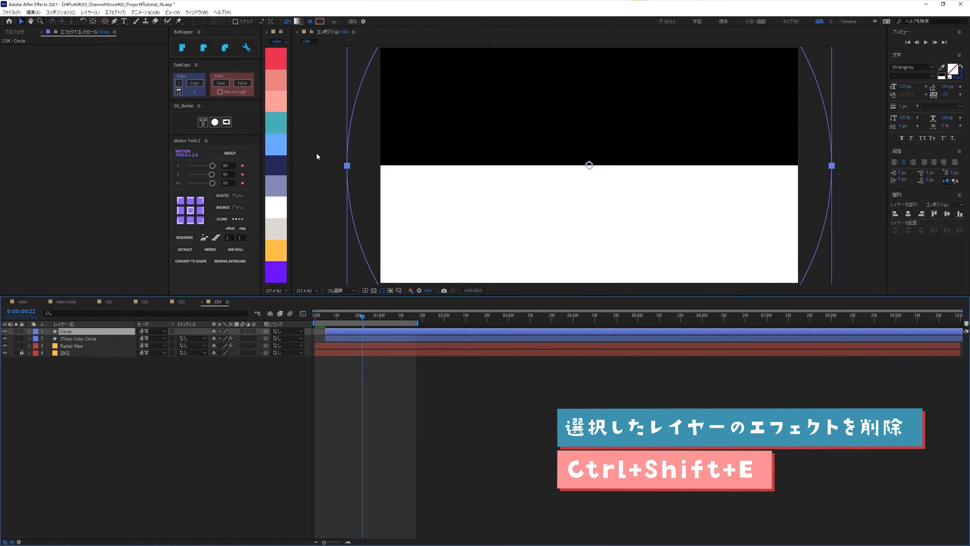
alt+click(297, 23)
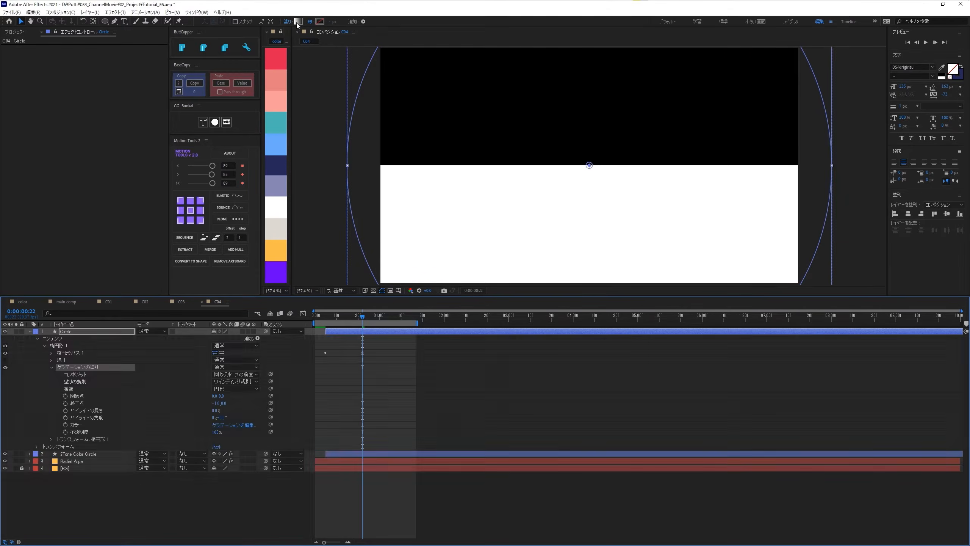
alt+click(297, 23)
alt+click(297, 23)
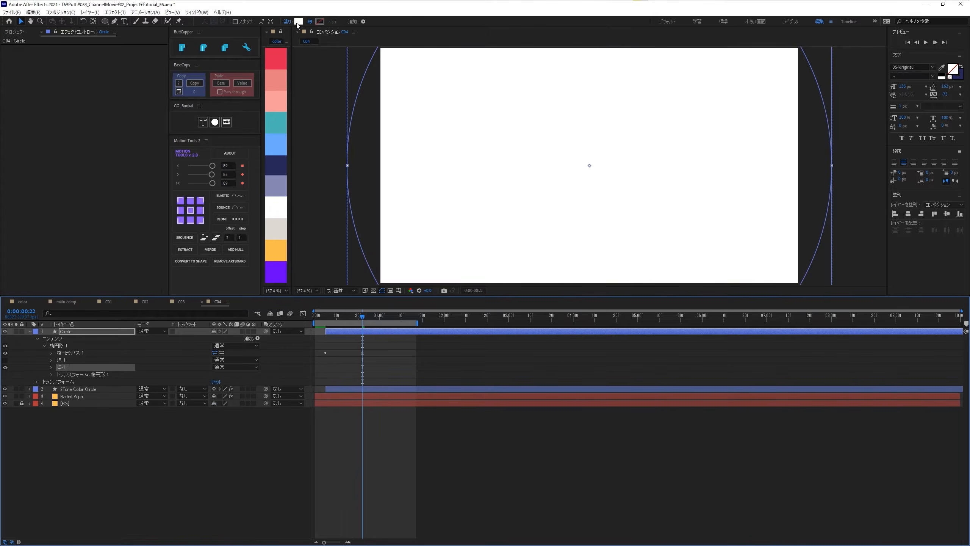
click(297, 21)
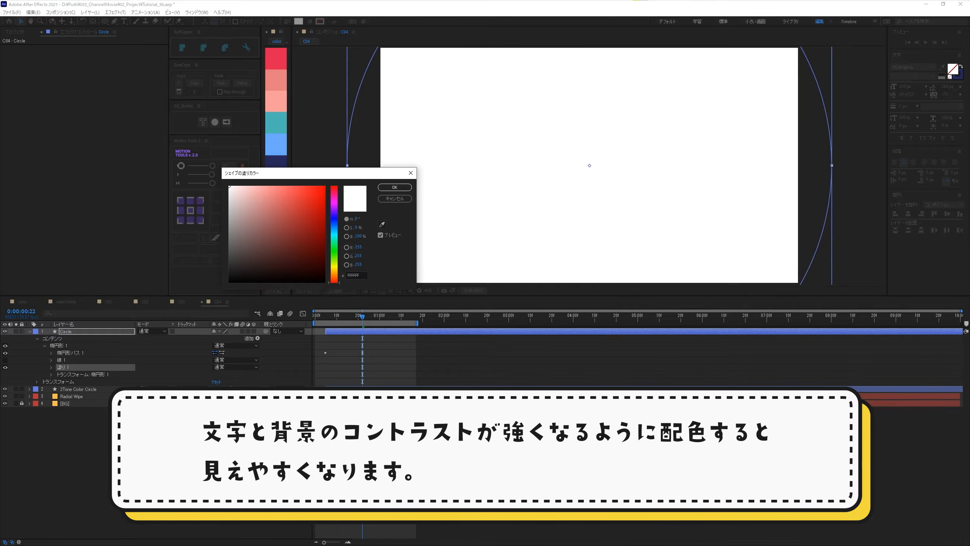
click(395, 187)
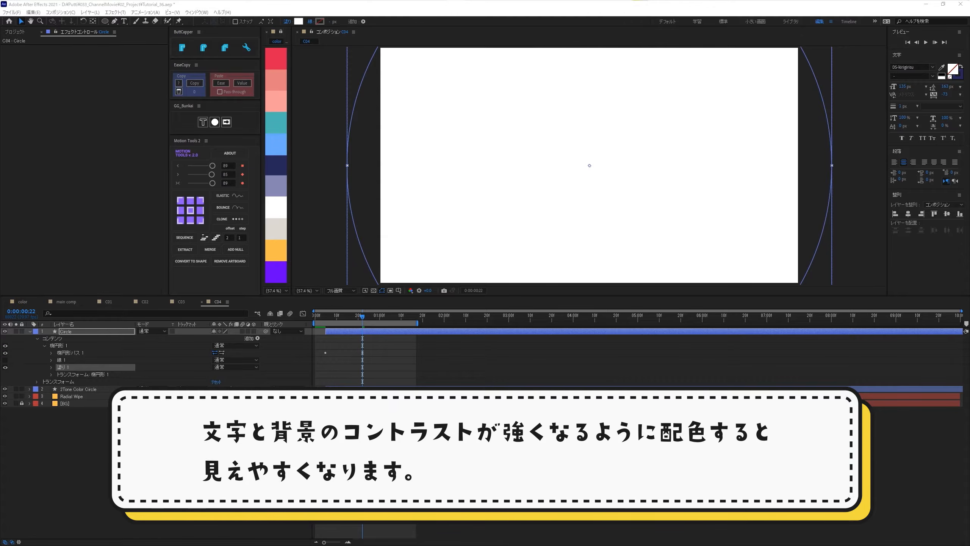
click(153, 451)
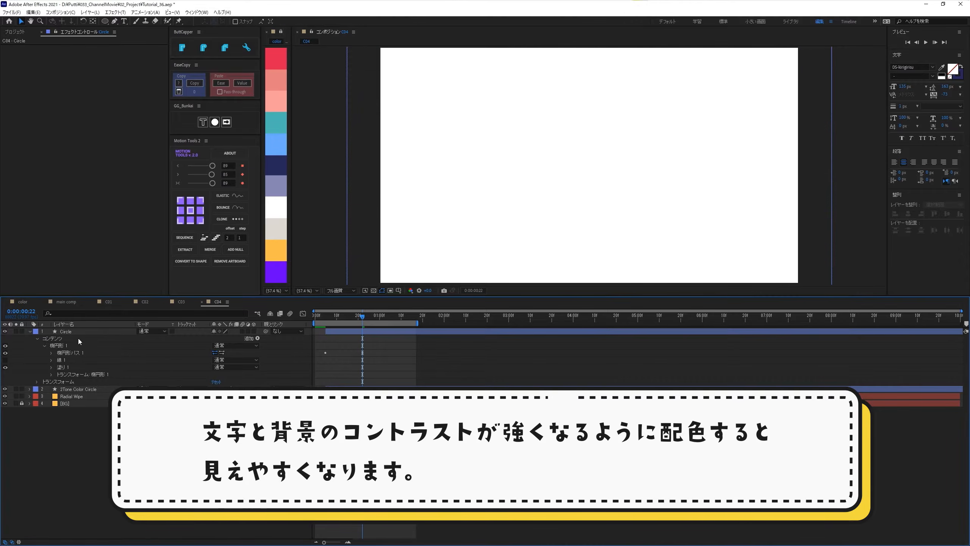
- Delay the Circle layer by two frames relative to 2Tone Color Circle and reveal its keyframed properties
click(68, 331)
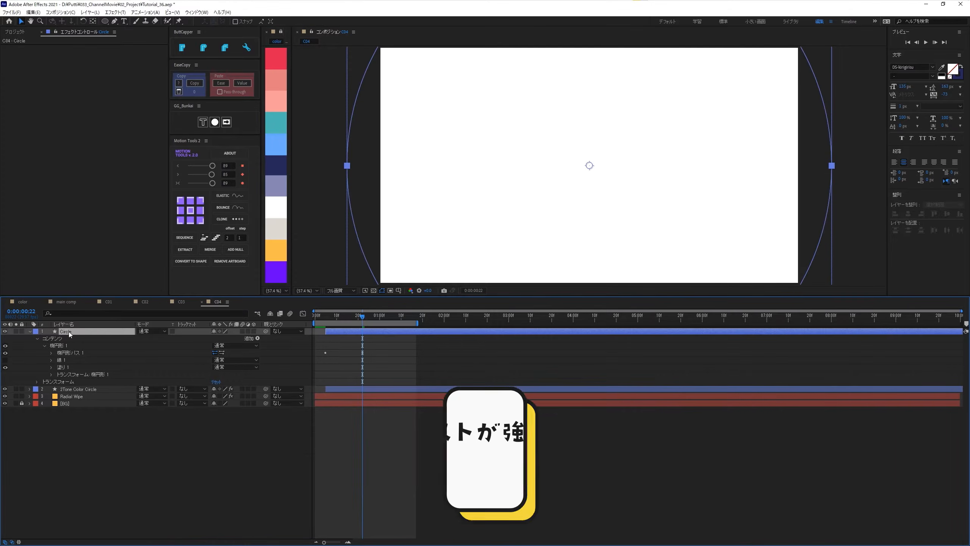
click(324, 317)
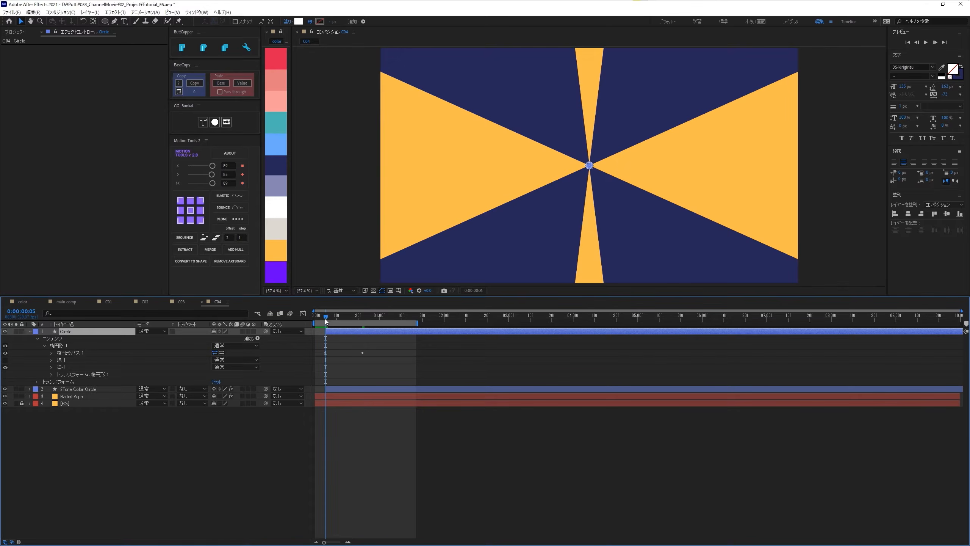
drag(325, 320, 347, 331)
key(u)
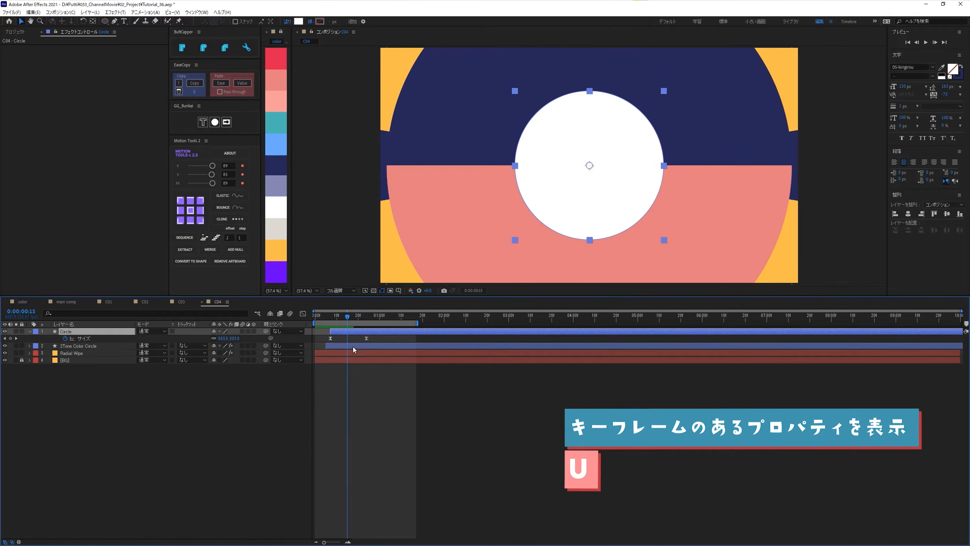
- Set the Circle layer's ellipse size (サイズ) to 1370 at its ending keyframe, frame 24
drag(354, 320, 362, 323)
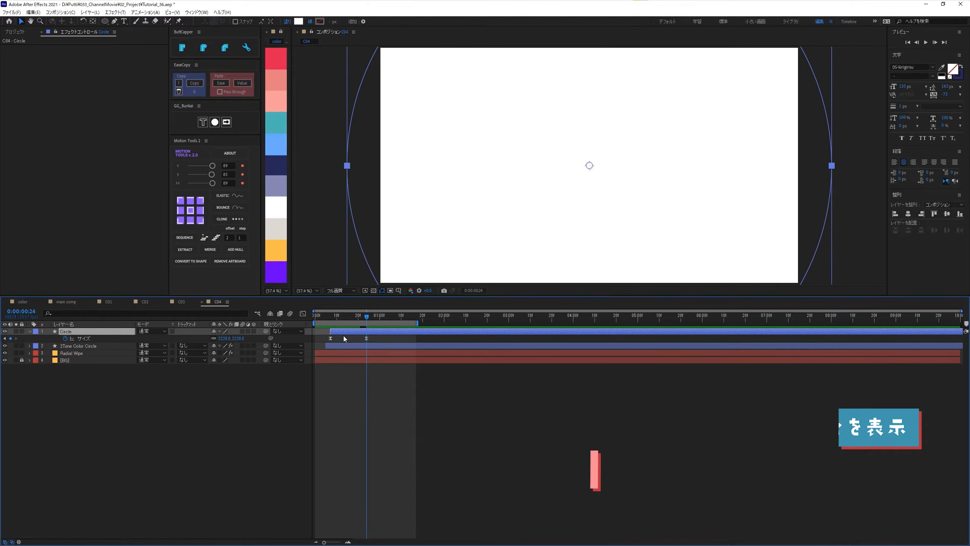
click(240, 338)
text(1370)
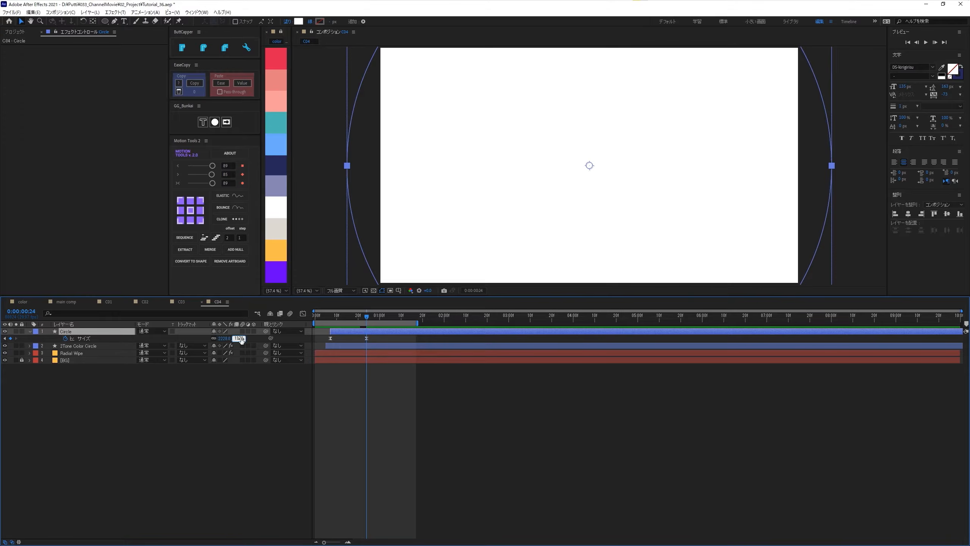
key(Return)
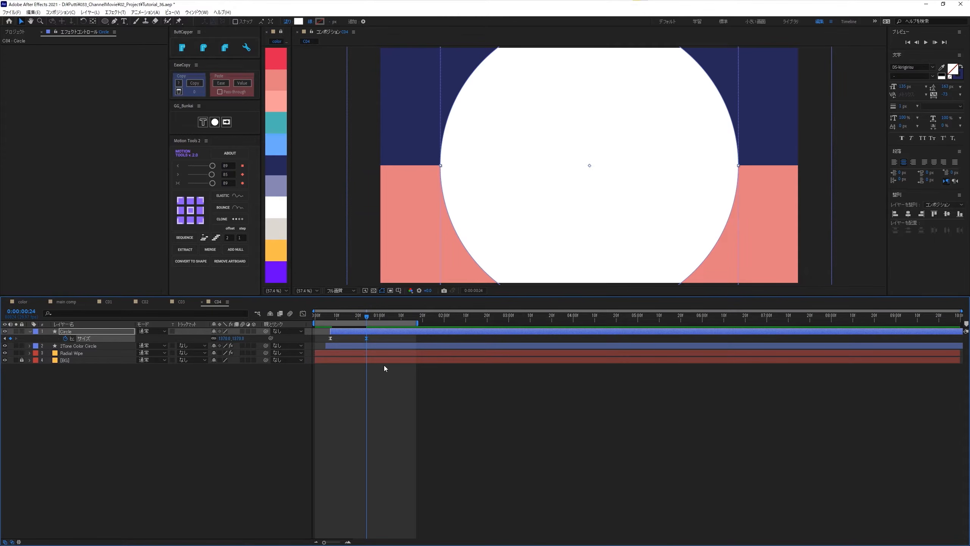
- Move the Circle layer's ending size keyframe about five frames later, and collapse the layer's properties
key(alt+Right)
key(alt+Right)
key(alt+Right)
key(alt+Right)
key(alt+Right)
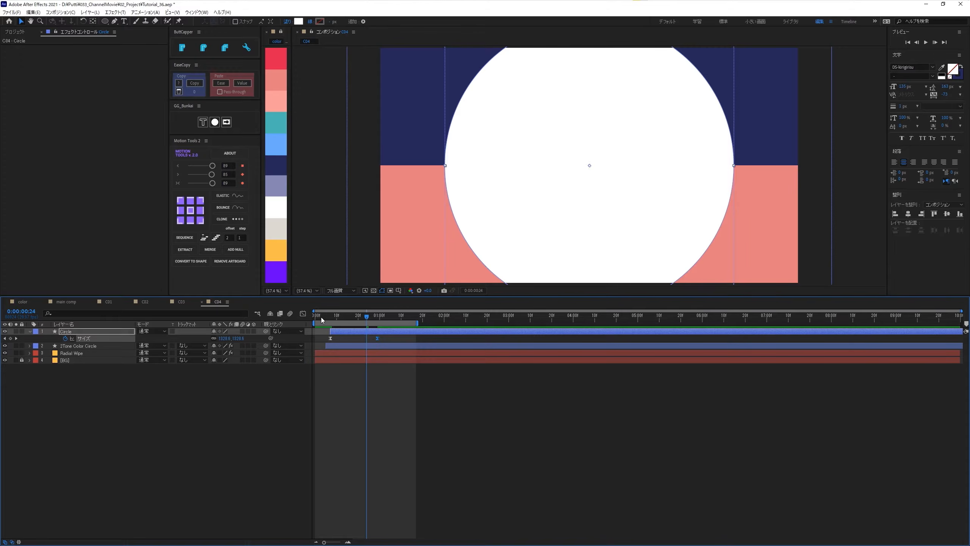
click(87, 383)
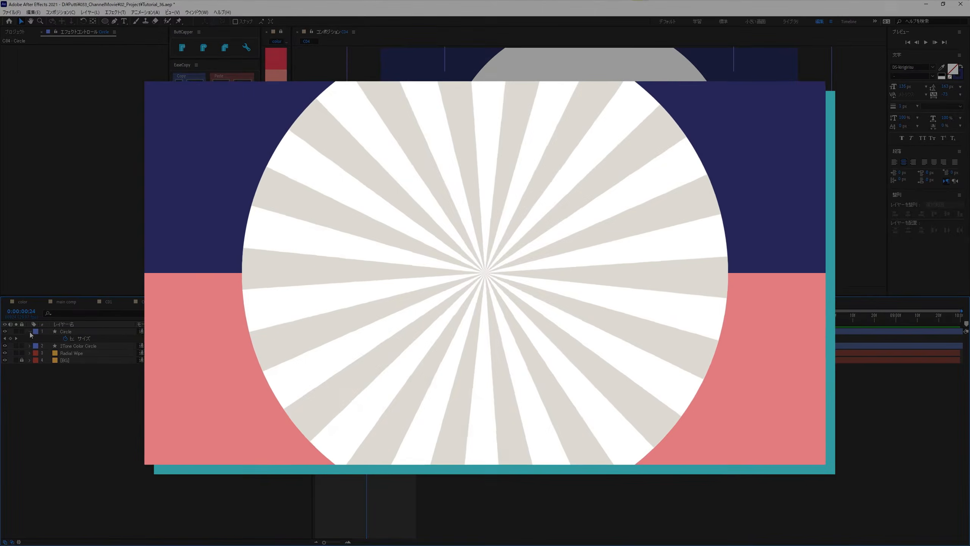
click(30, 332)
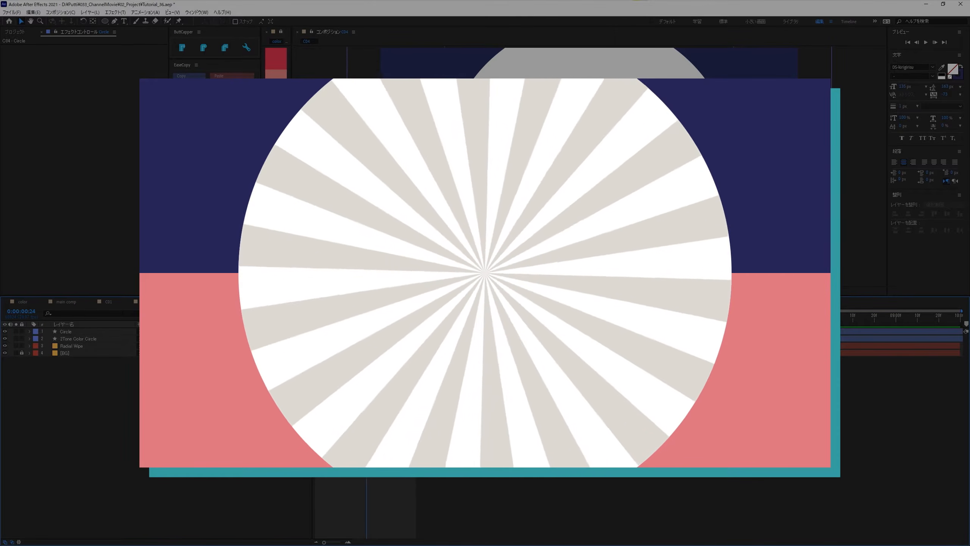
- Set up the Pen tool with a 1 px stroke in the palette's light grey
key(q)
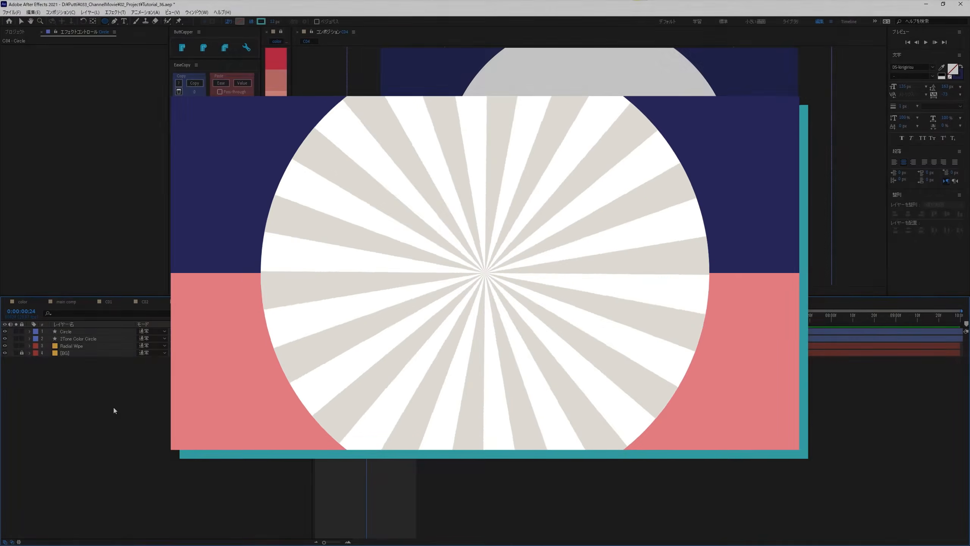
key(g)
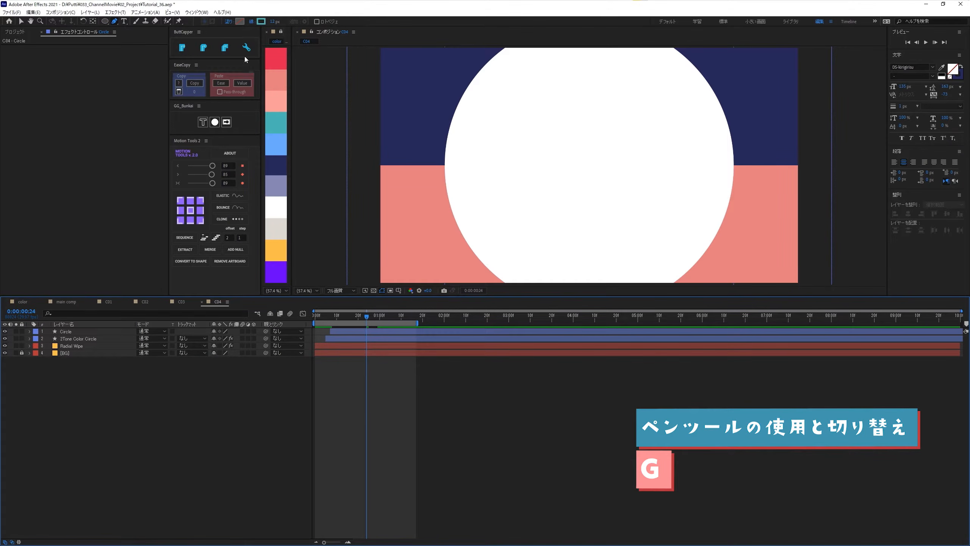
click(274, 21)
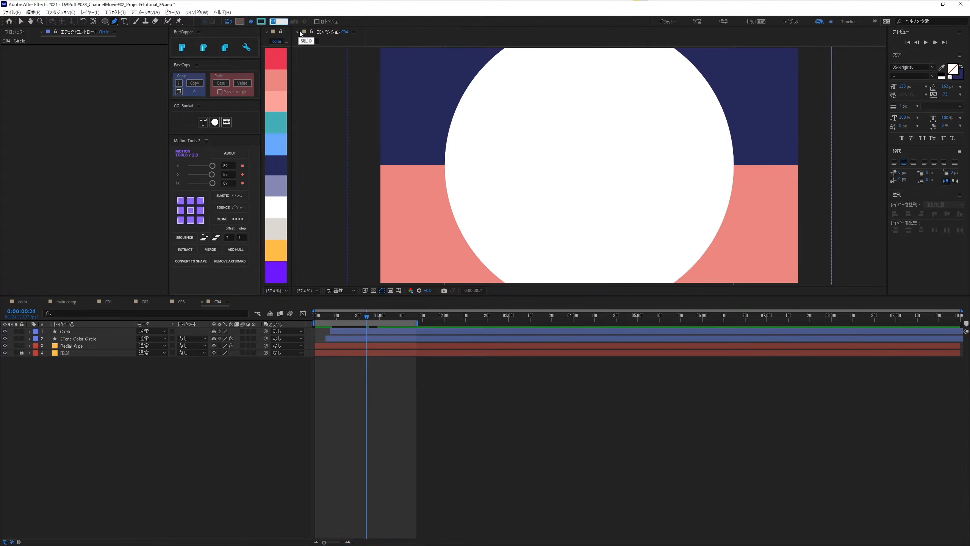
click(261, 22)
click(455, 207)
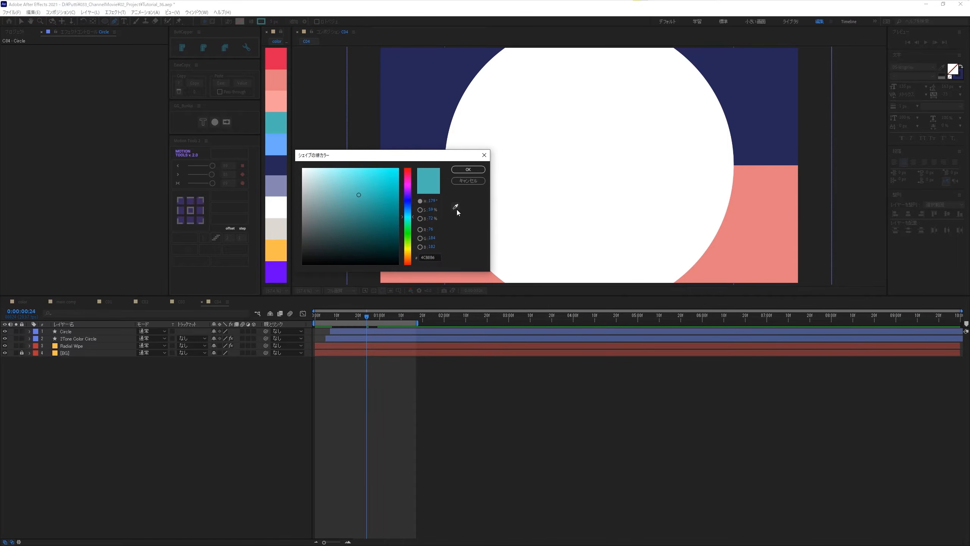
click(281, 233)
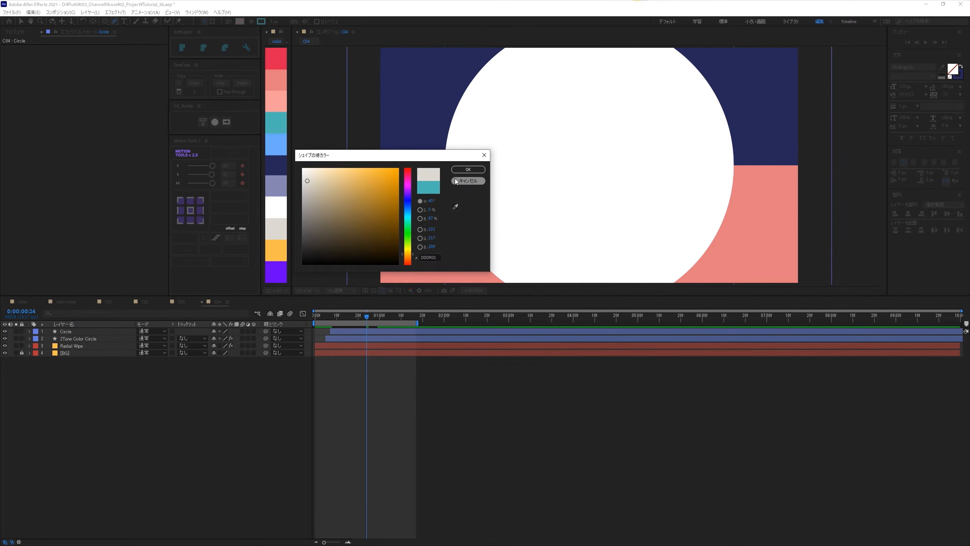
click(468, 169)
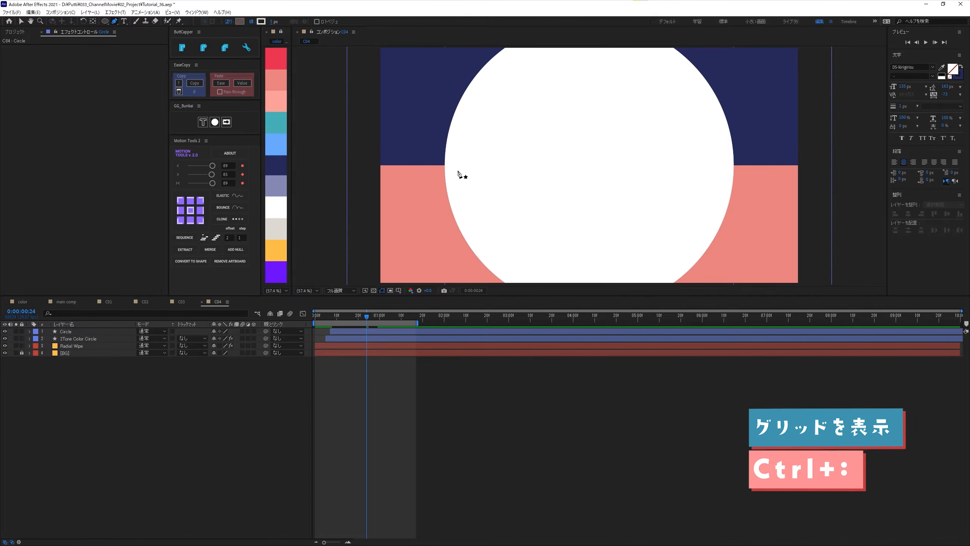
- Show the grid with snapping and the title/action-safe guides, and place a path's first point at the composition's centre
key(ctrl+colon)
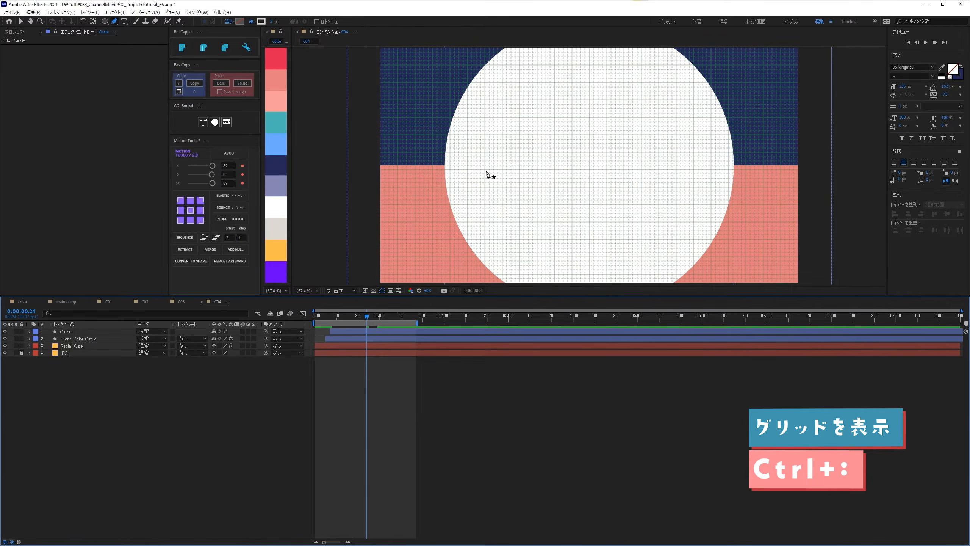
key(apostrophe)
scroll(589, 168, up, 4)
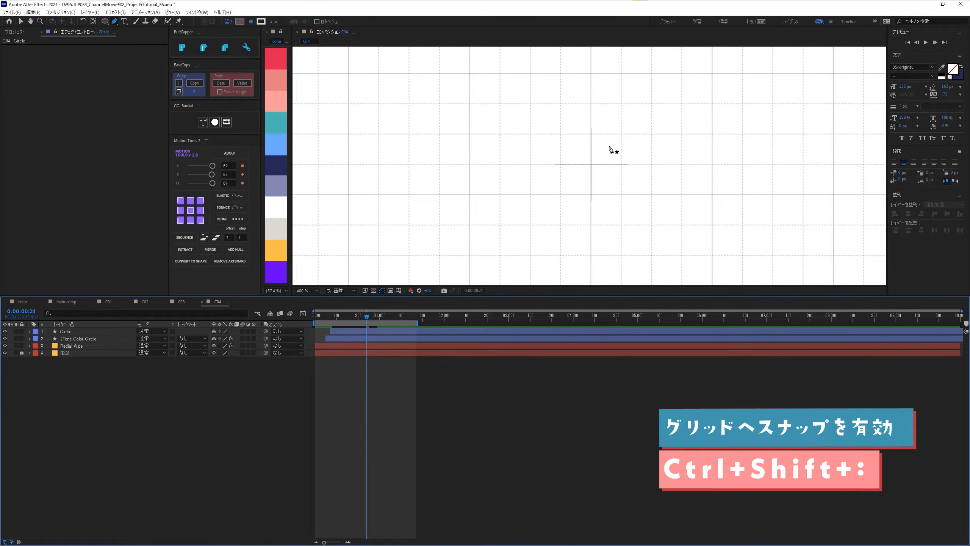
drag(610, 149, 592, 165)
key(comma)
key(comma)
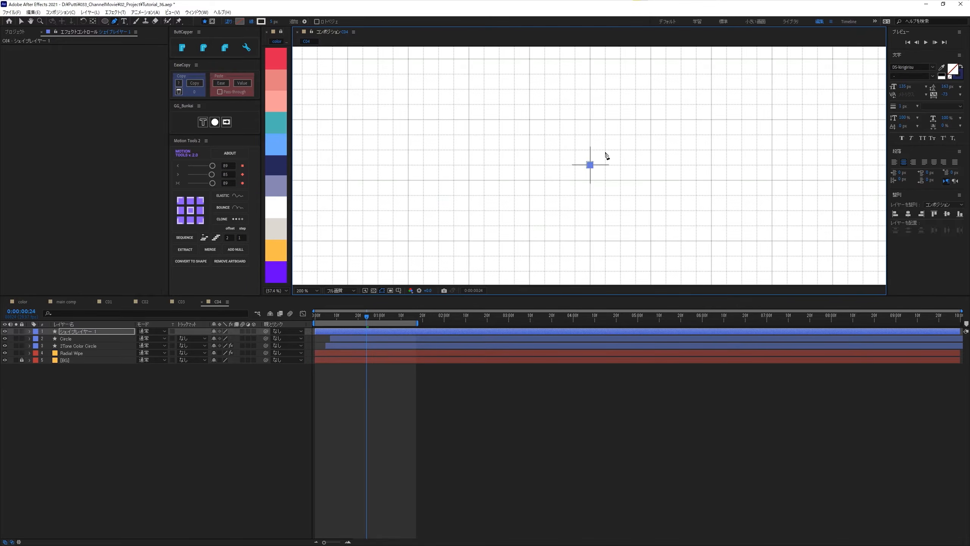
- Hide the grid and extend the path straight up to a second point above the composition's upper edge
key(ctrl+apostrophe)
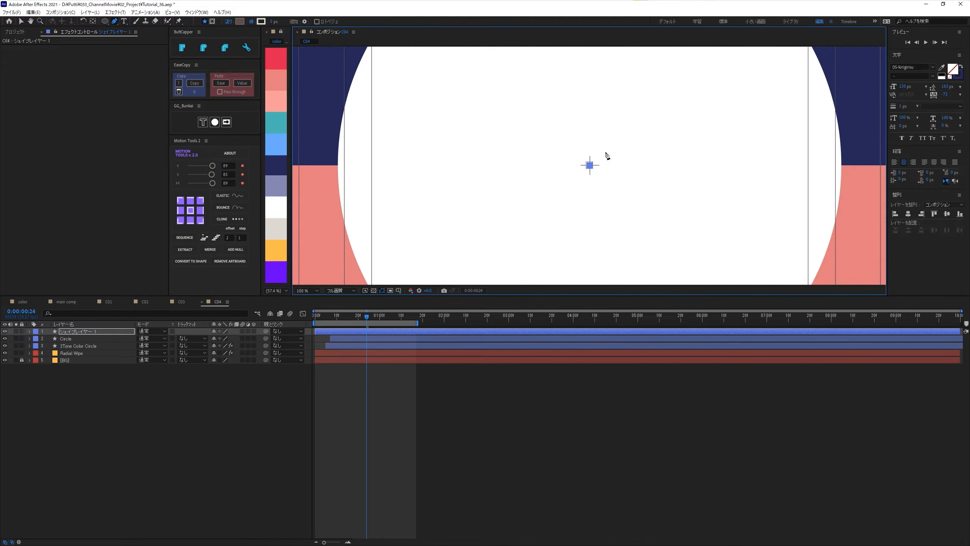
key(comma)
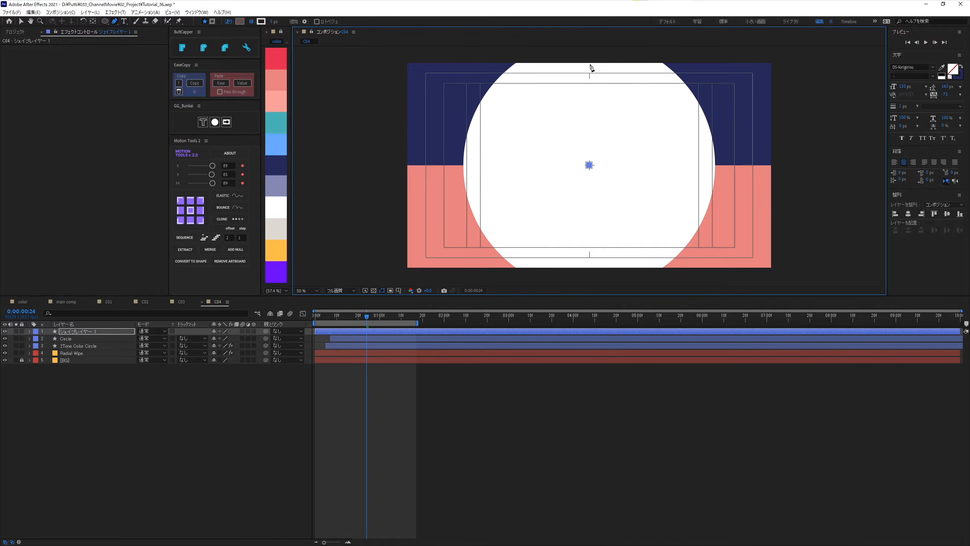
click(588, 54)
drag(588, 54, 589, 41)
drag(595, 91, 596, 113)
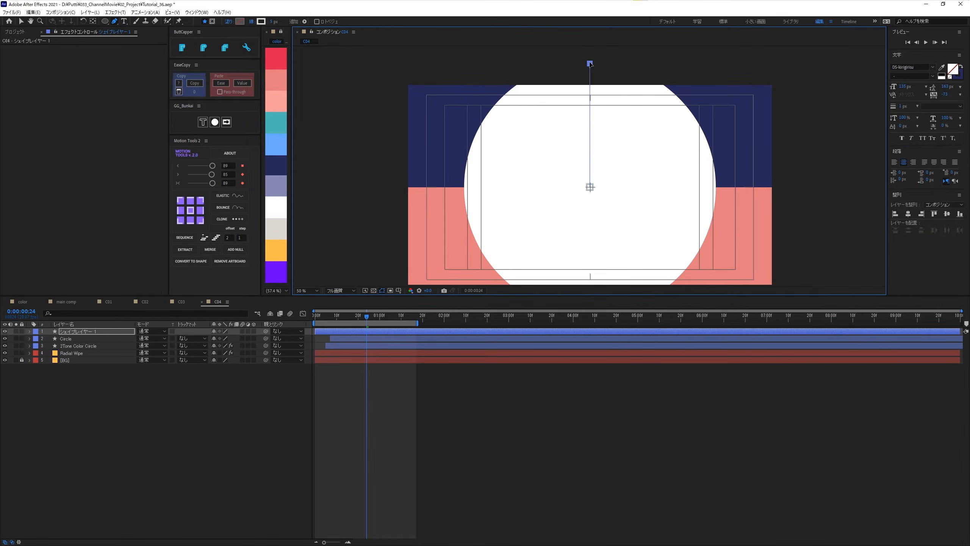
- Move the line's upper point slightly farther up above the composition, and hide the title/action-safe guides
drag(590, 63, 589, 55)
key(slash)
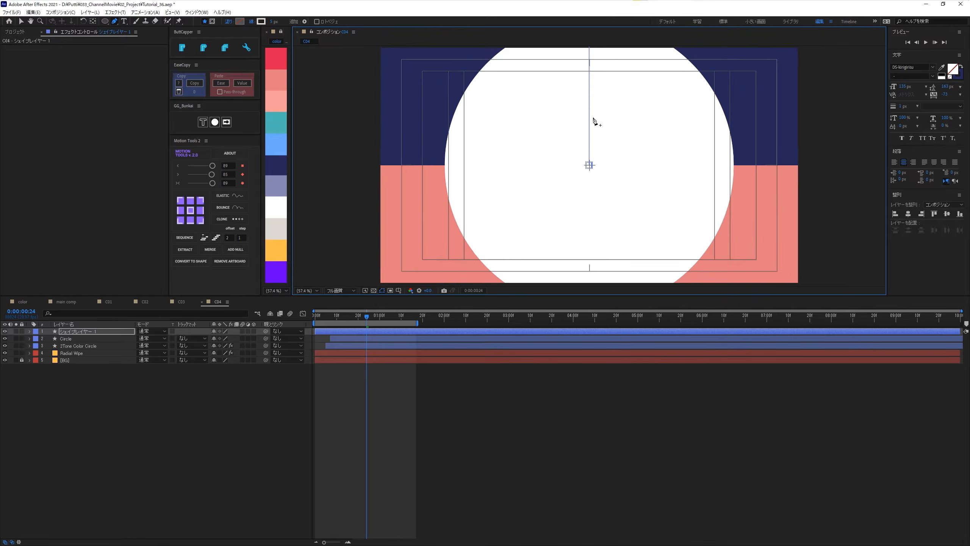
key(apostrophe)
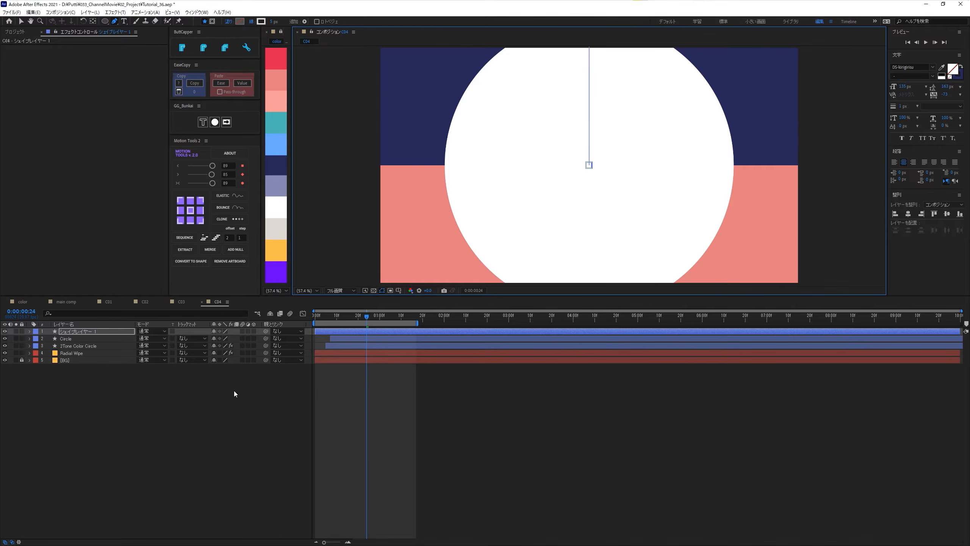
- Rename the new line's shape layer as Line Taper
click(76, 330)
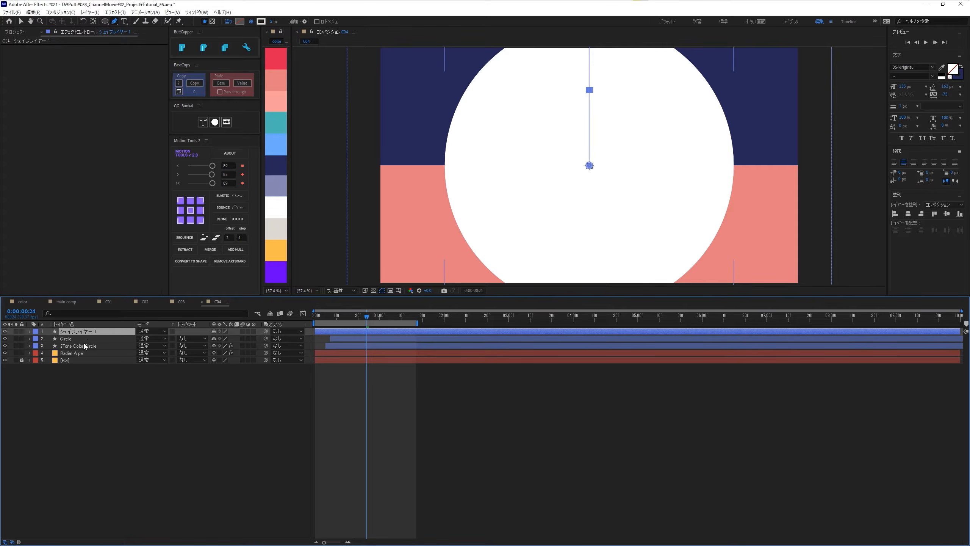
text(Line Taper)
key(Return)
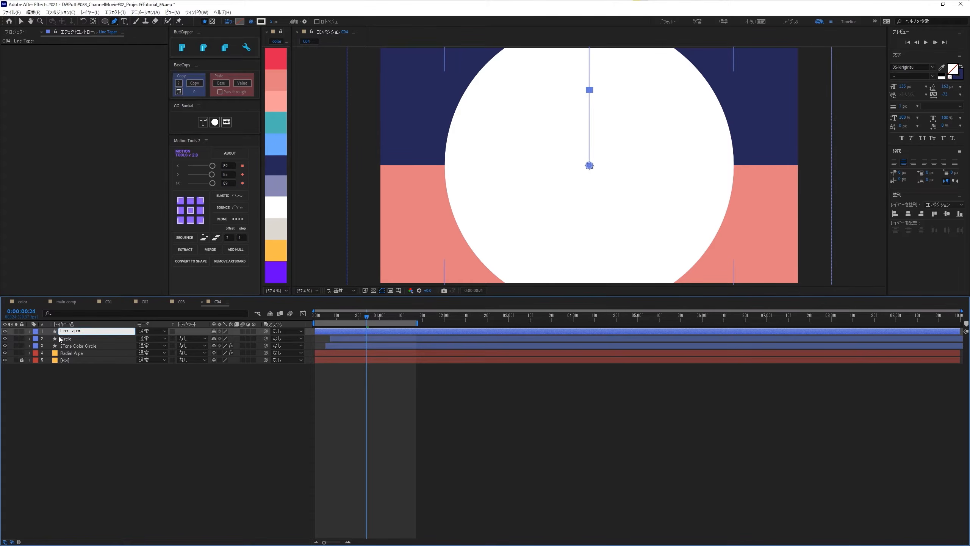
- Shift the Line Taper layer so that it starts at 0:00:00:16
click(29, 331)
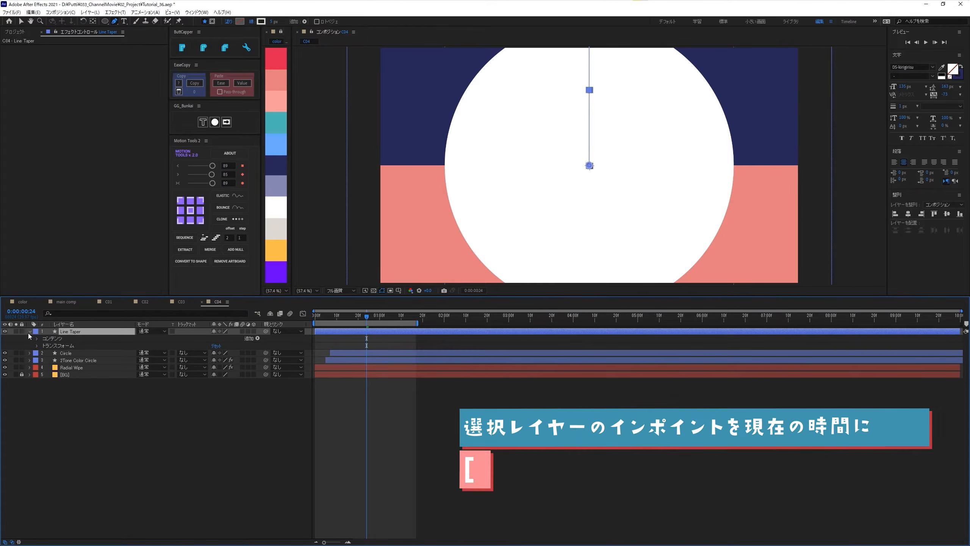
click(347, 316)
key(Page_Down)
key(bracketleft)
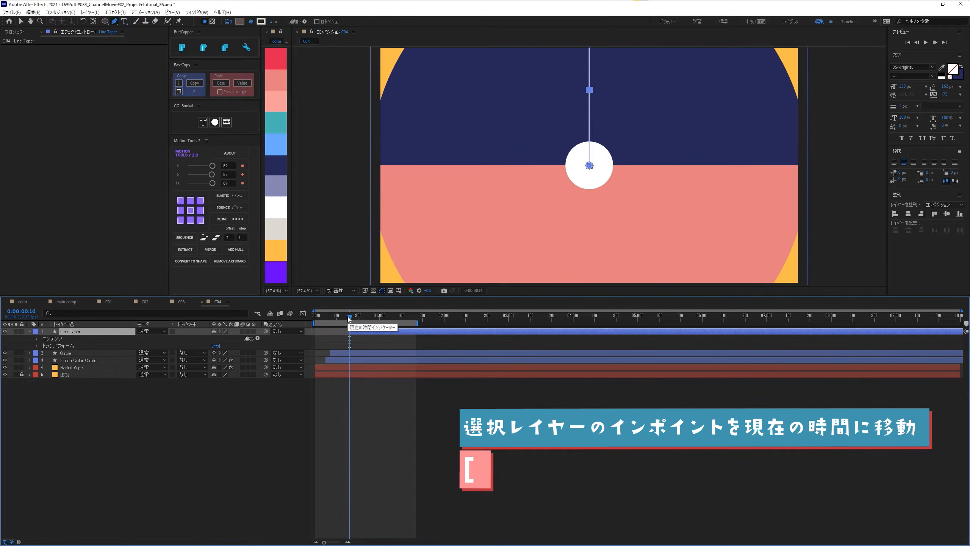
- Expand the line's stroke properties and add a stroke width keyframe at 0:00:00:16
click(37, 339)
click(44, 345)
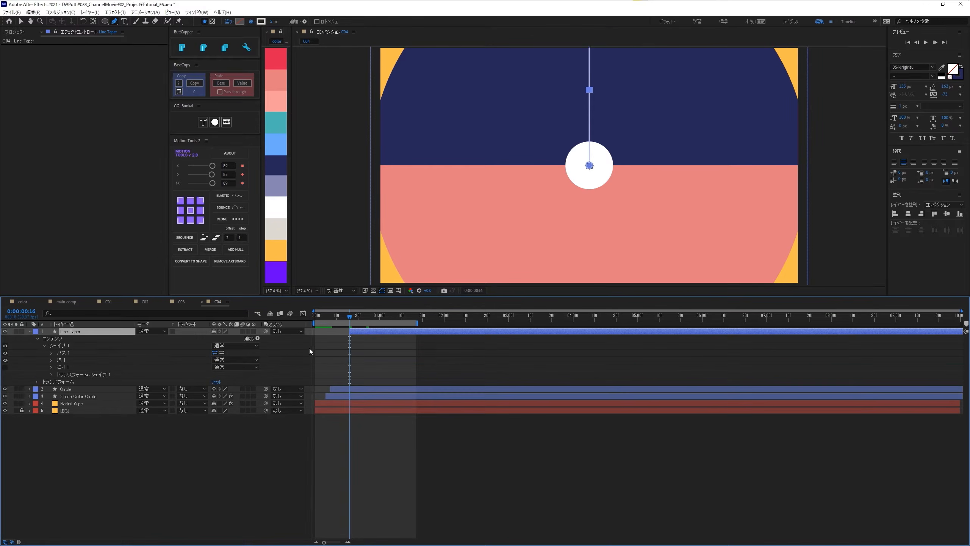
click(50, 360)
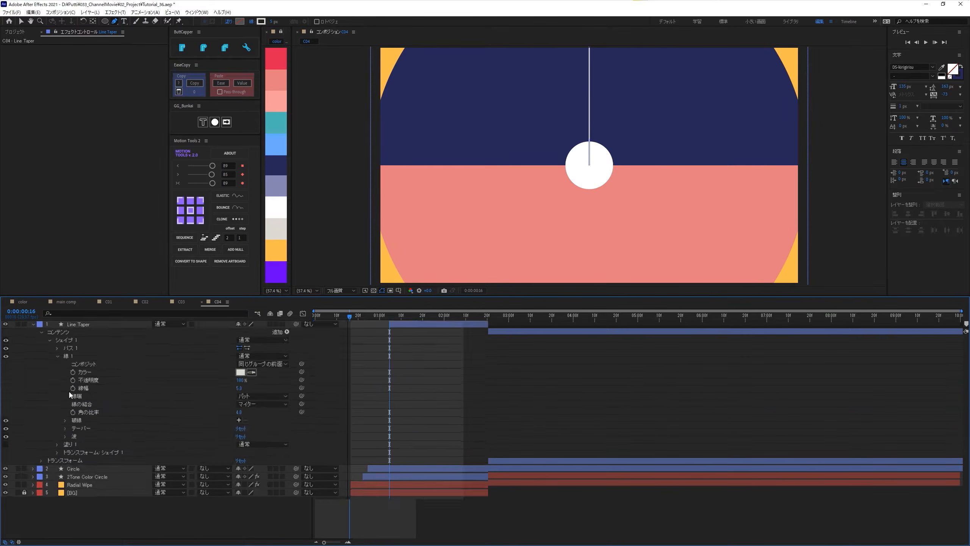
click(106, 385)
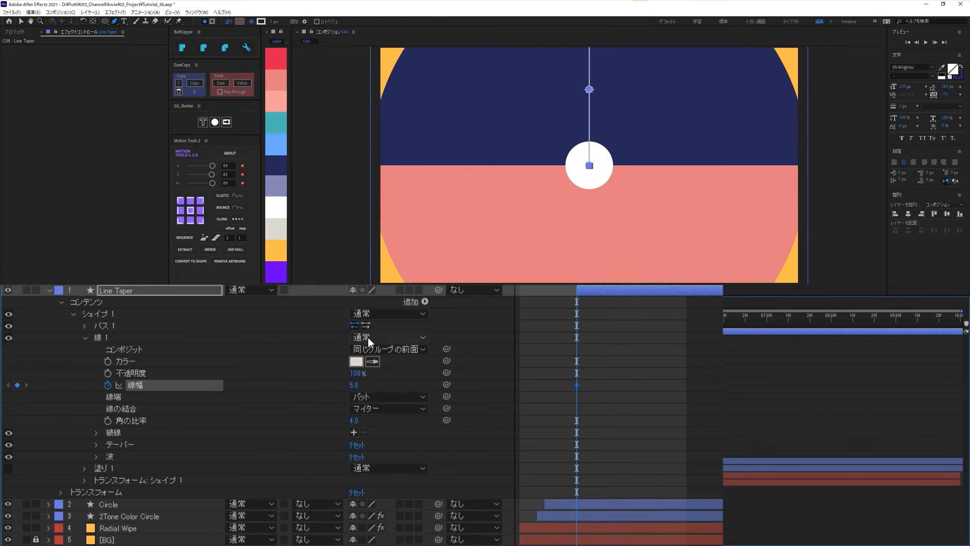
- Add Trim Paths to the Line Taper layer and keyframe its End at 0% at the layer's start
click(425, 302)
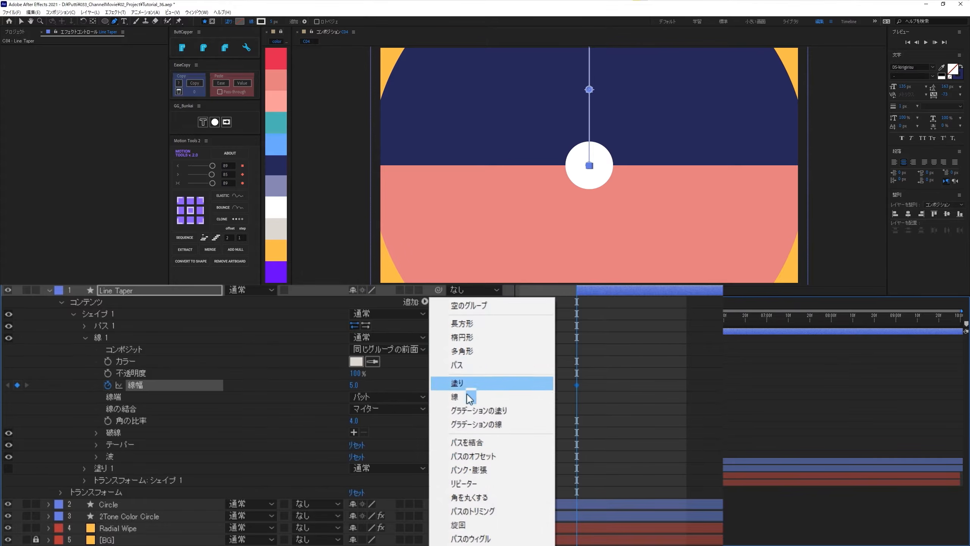
click(474, 510)
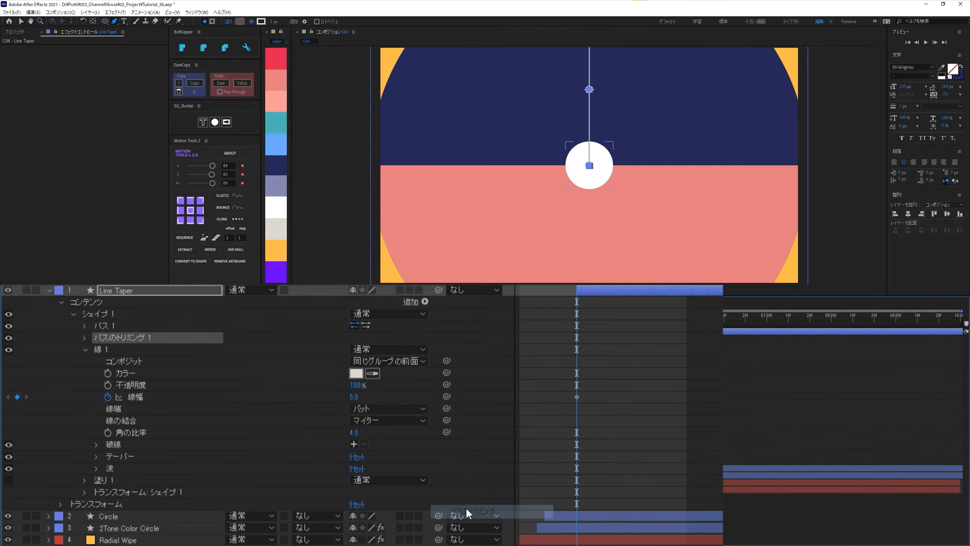
click(84, 338)
drag(356, 363, 147, 369)
click(106, 363)
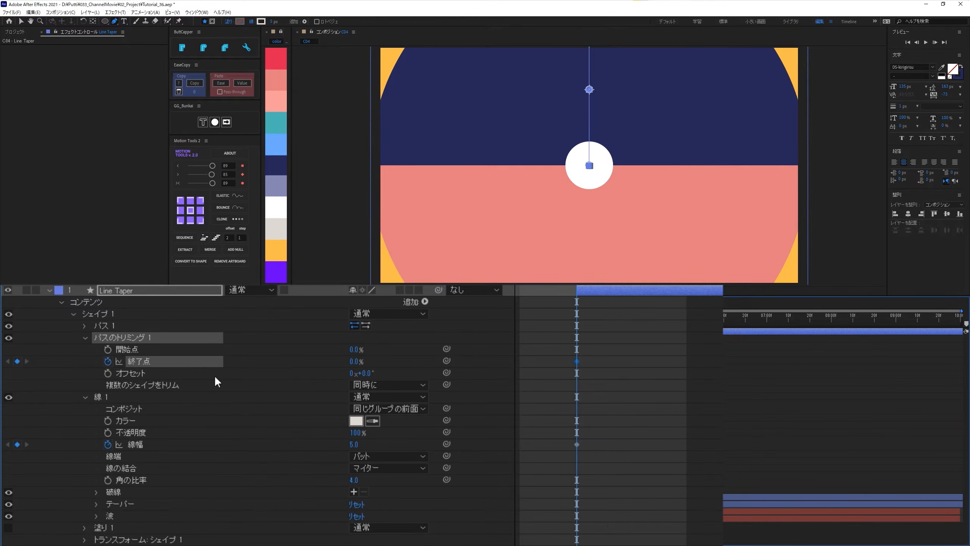
- At 0:00:01:11, keyframe the line's stroke width at 120 and the Trim Paths End at 100%
key(space)
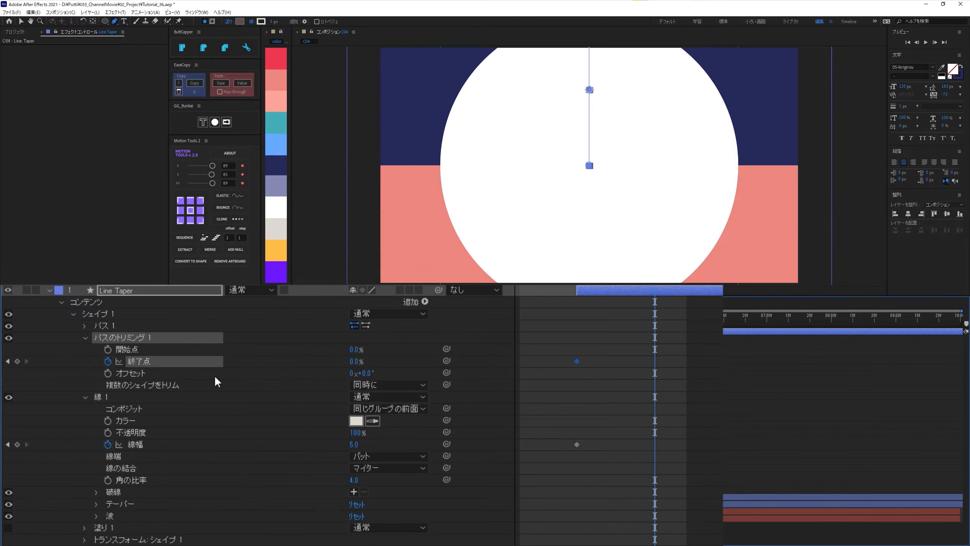
click(355, 445)
text(120)
key(Return)
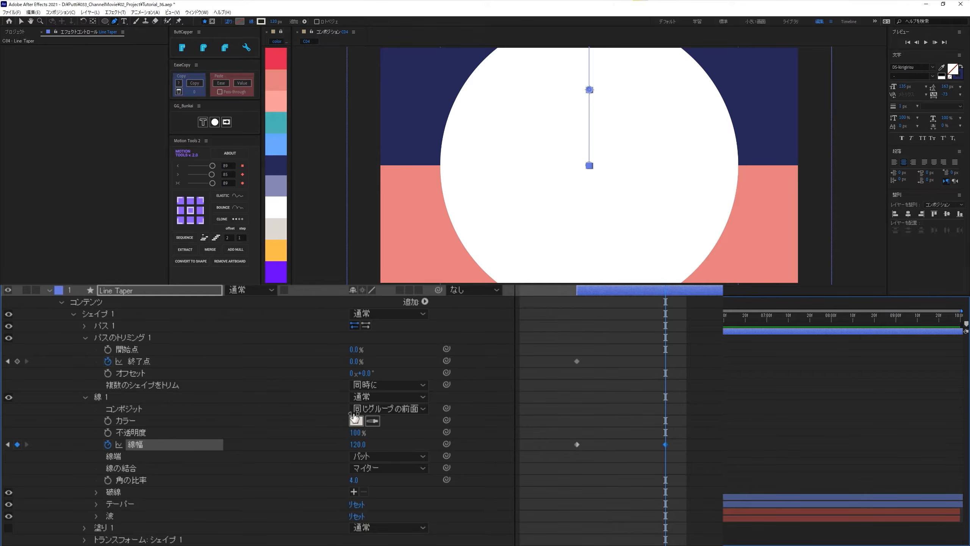
text(100)
key(Return)
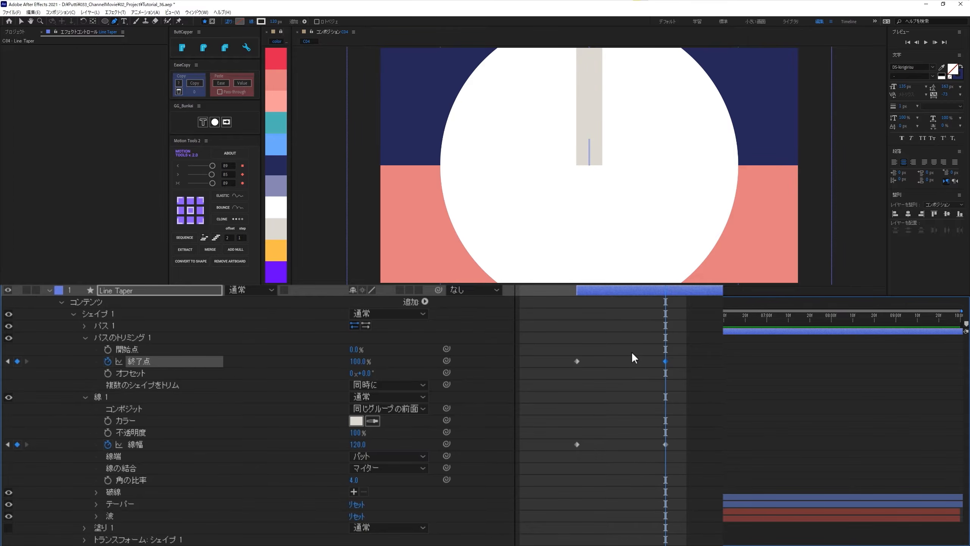
- Ease the ending keyframes of the Trim Paths End and the stroke width with Motion Tools
drag(632, 353, 701, 454)
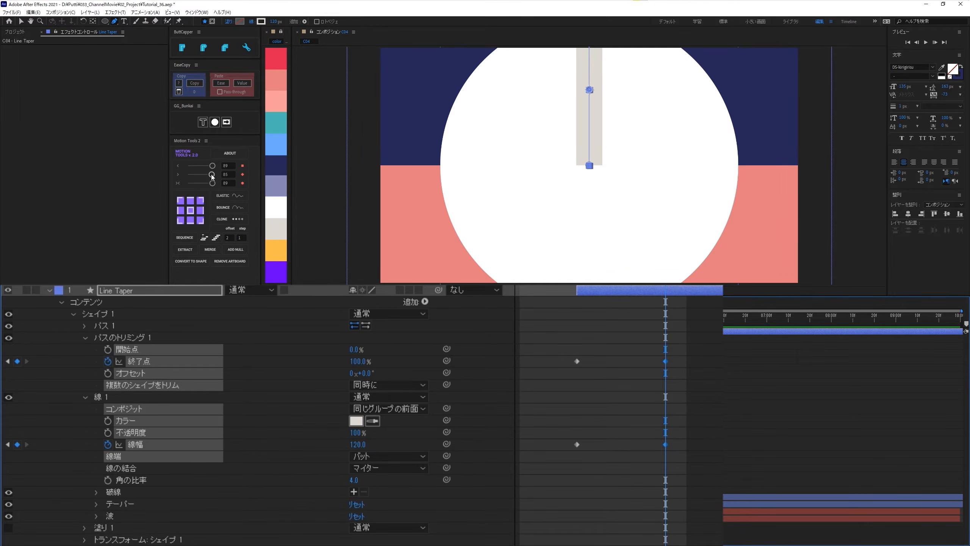
drag(212, 174, 214, 176)
click(676, 339)
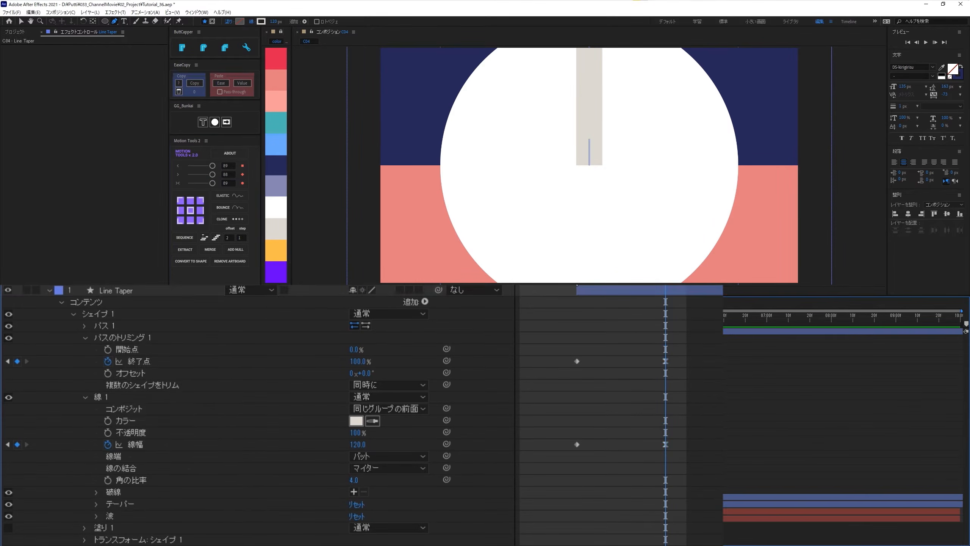
drag(567, 270, 667, 343)
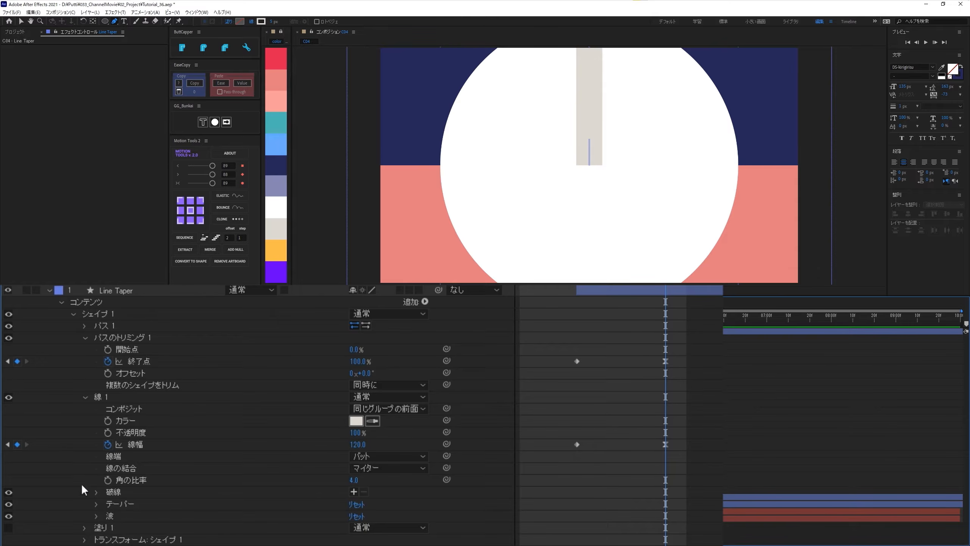
- Set the stroke taper's start length to 100% and preview the wedge animation
click(96, 504)
scroll(241, 513, down, 2)
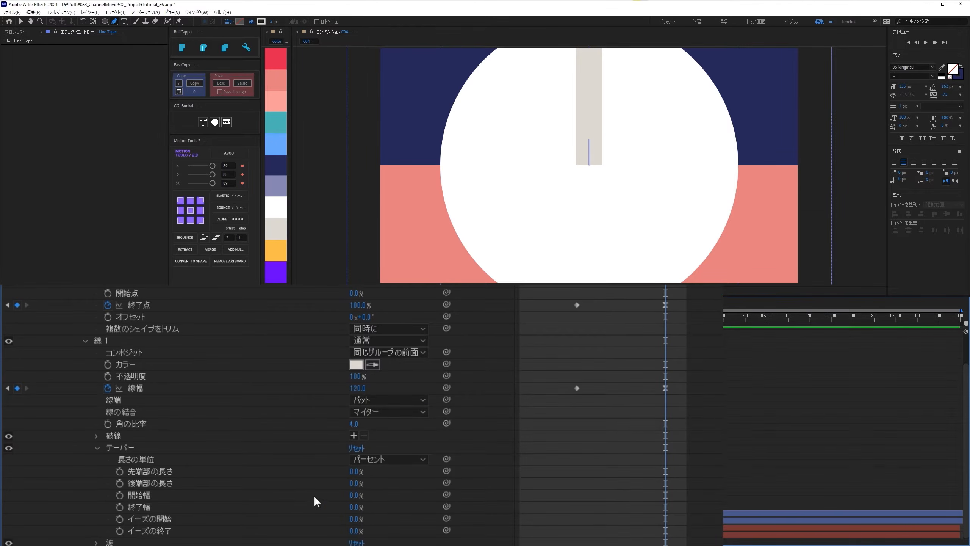
drag(356, 465, 541, 464)
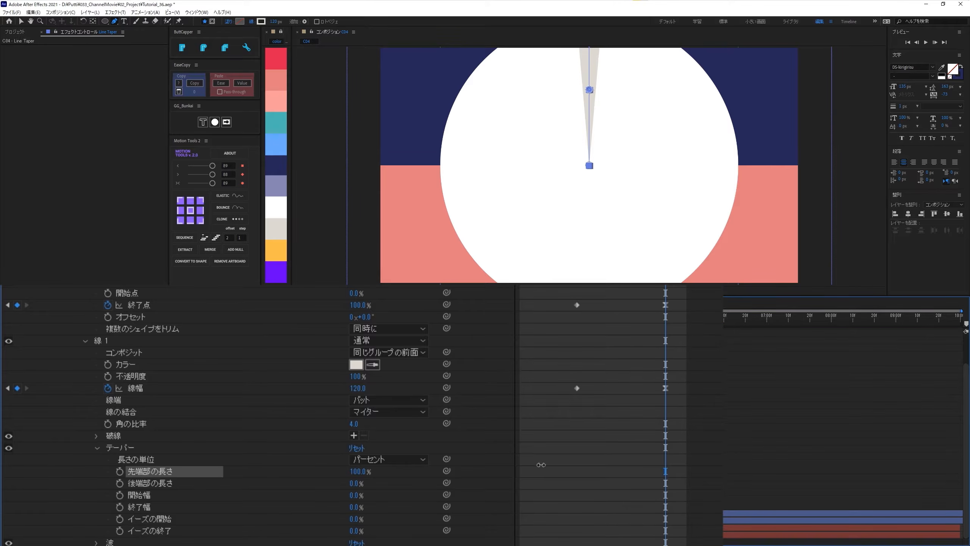
key(space)
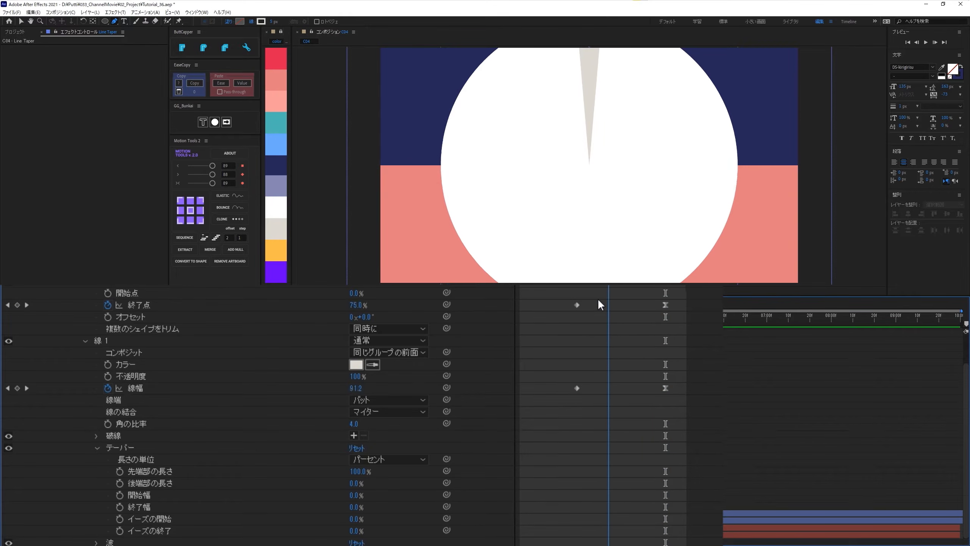
- Add a Repeater to the Line Taper layer's contents and set it to 18 copies
scroll(420, 333, up, 3)
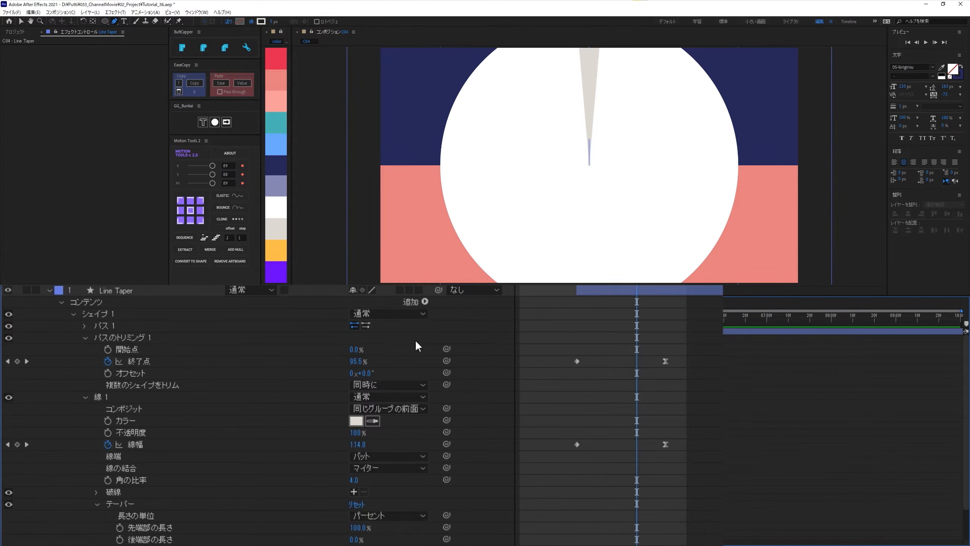
click(424, 302)
click(464, 484)
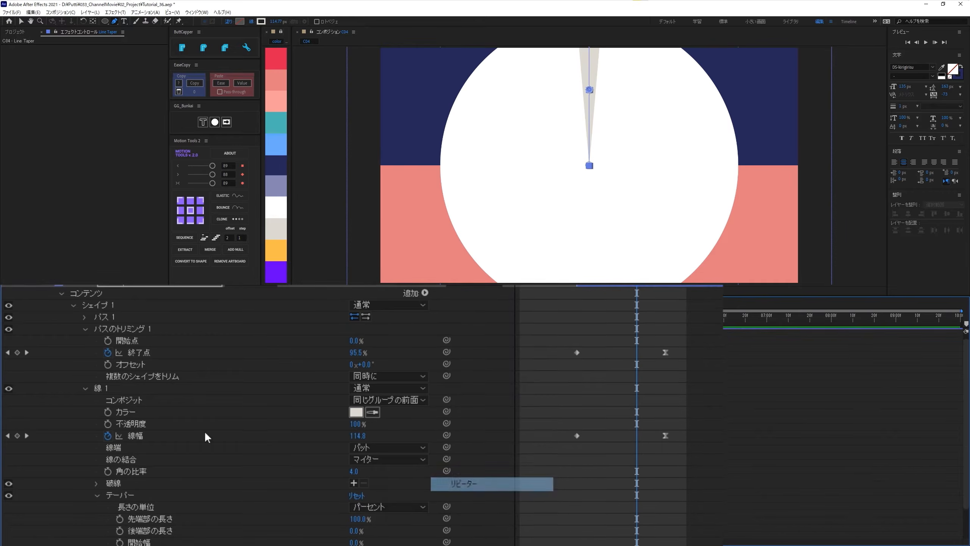
click(84, 389)
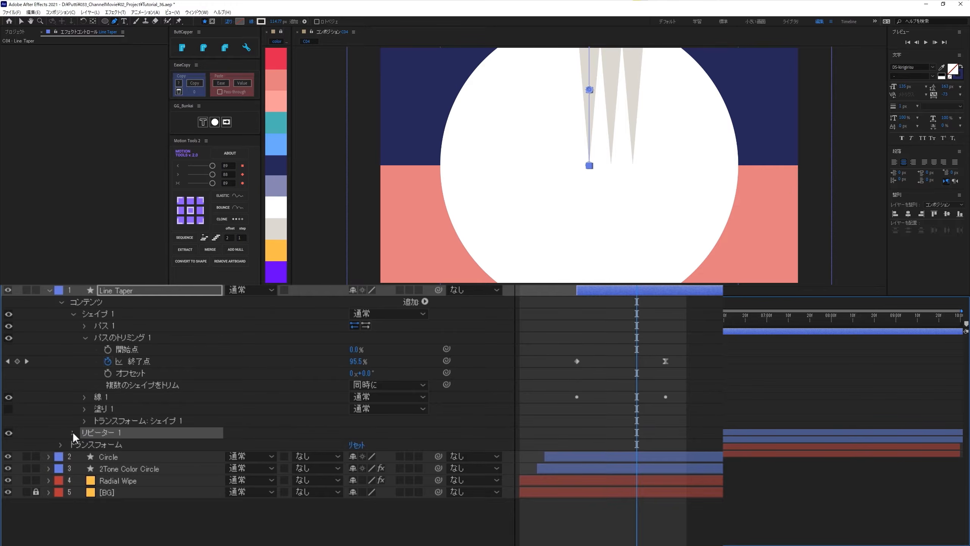
click(73, 433)
click(84, 480)
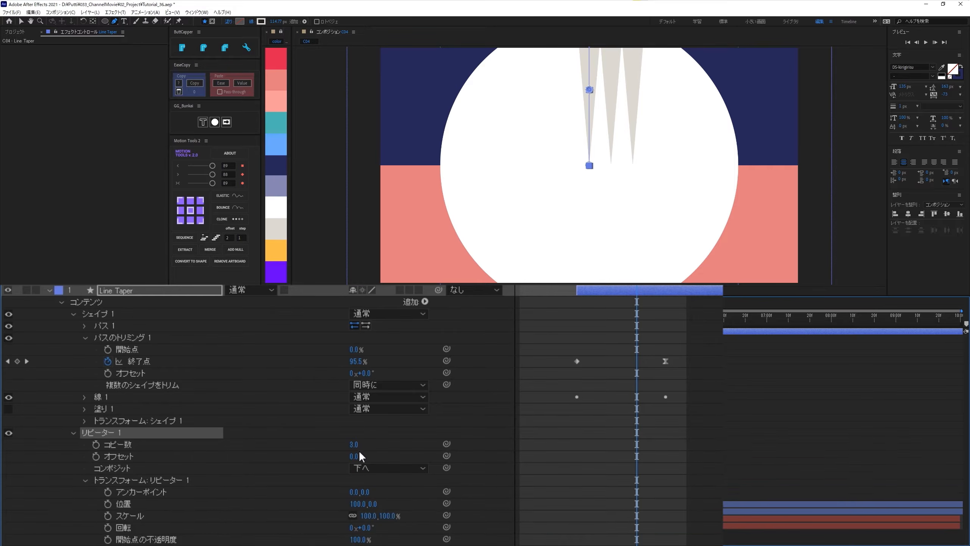
click(355, 445)
key(Return)
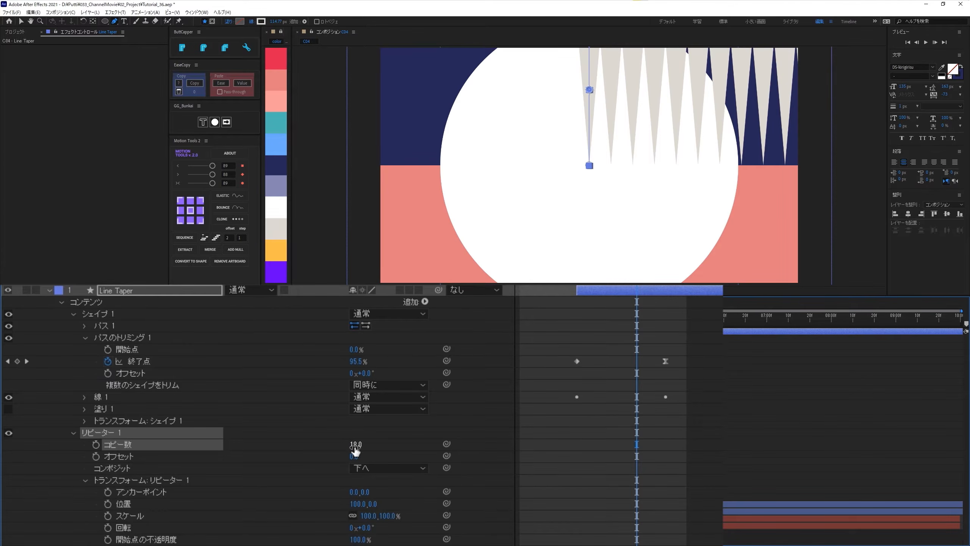
- Set the Repeater's transform position to 0, 0 and its rotation to 20° to arrange the wedges as a full sunburst
click(355, 503)
text(0)
key(Return)
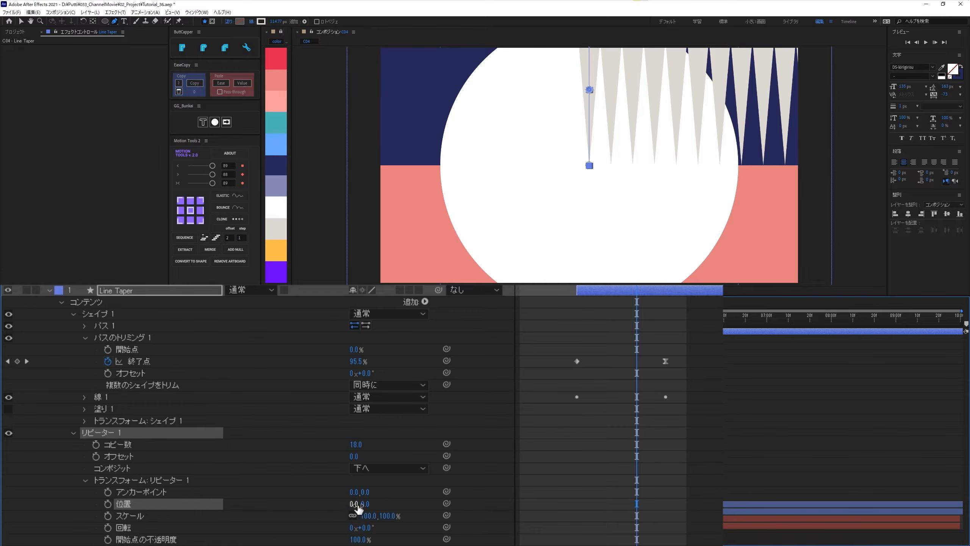
click(368, 528)
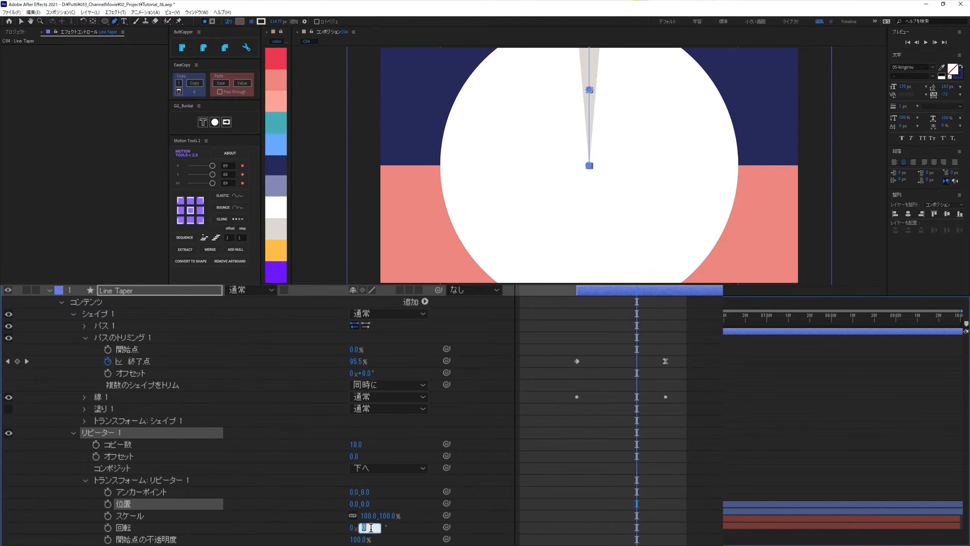
text(360/18)
key(Return)
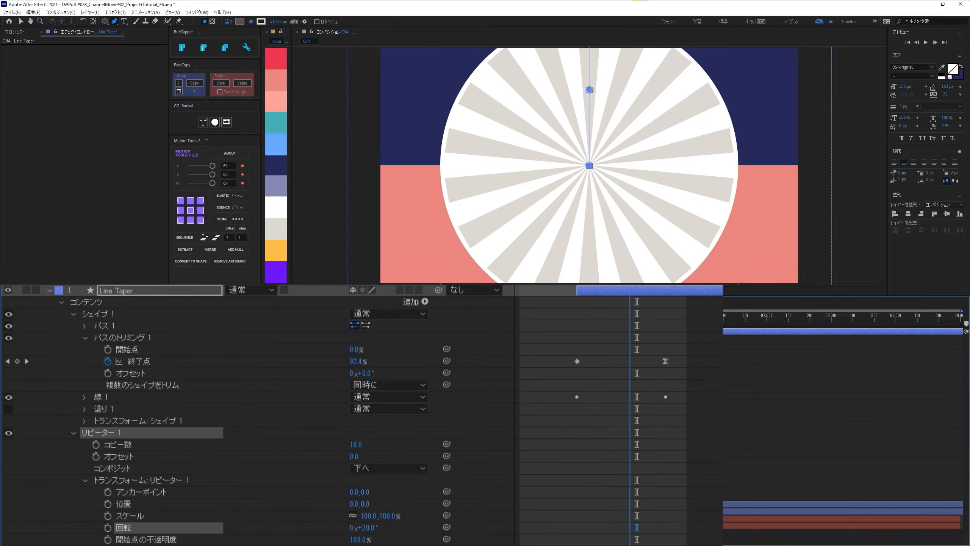
- Scrub through the sunburst animation to 0:00:01:11, and collapse the Line Taper layer's properties
drag(668, 289, 642, 290)
drag(396, 330, 402, 335)
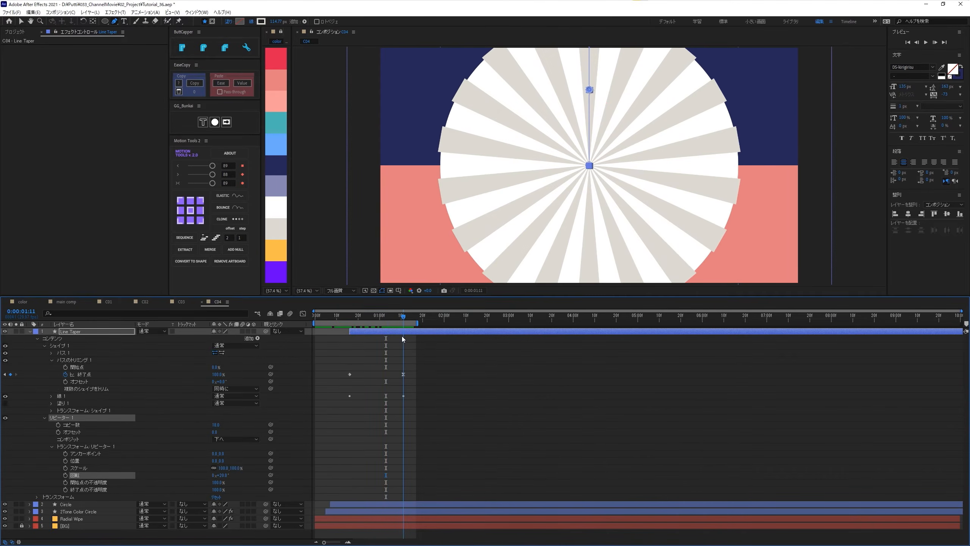
click(45, 417)
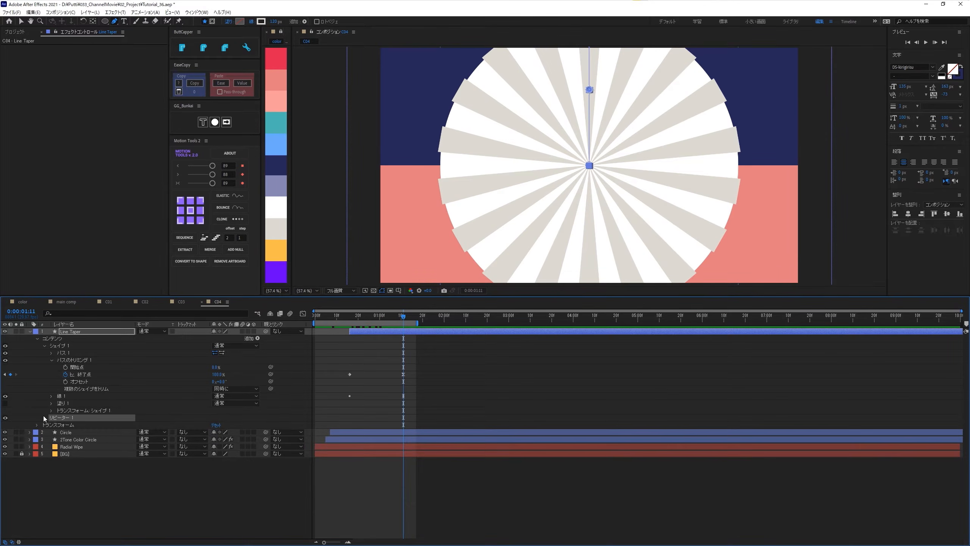
click(45, 346)
click(37, 338)
click(30, 331)
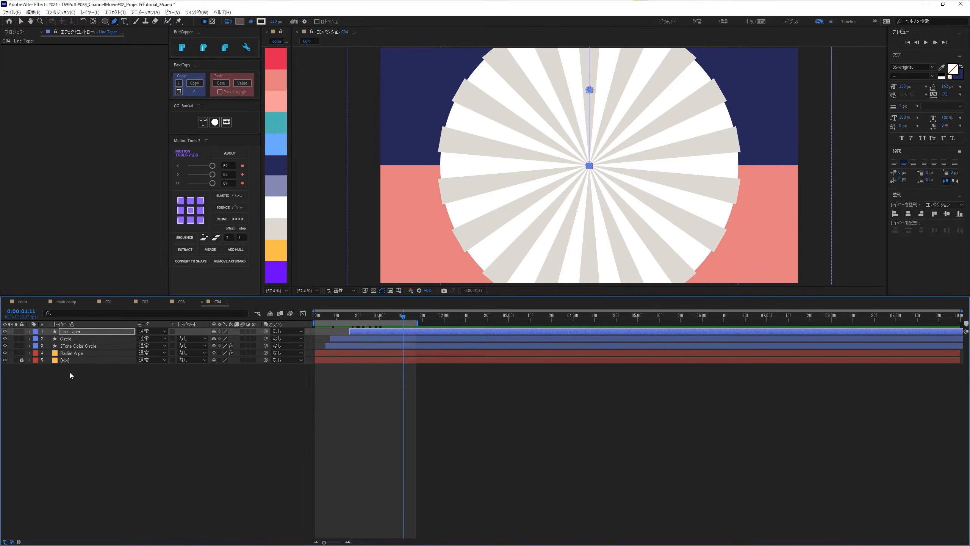
- Apply the Set Matte (マット設定) effect to the Line Taper layer
click(71, 332)
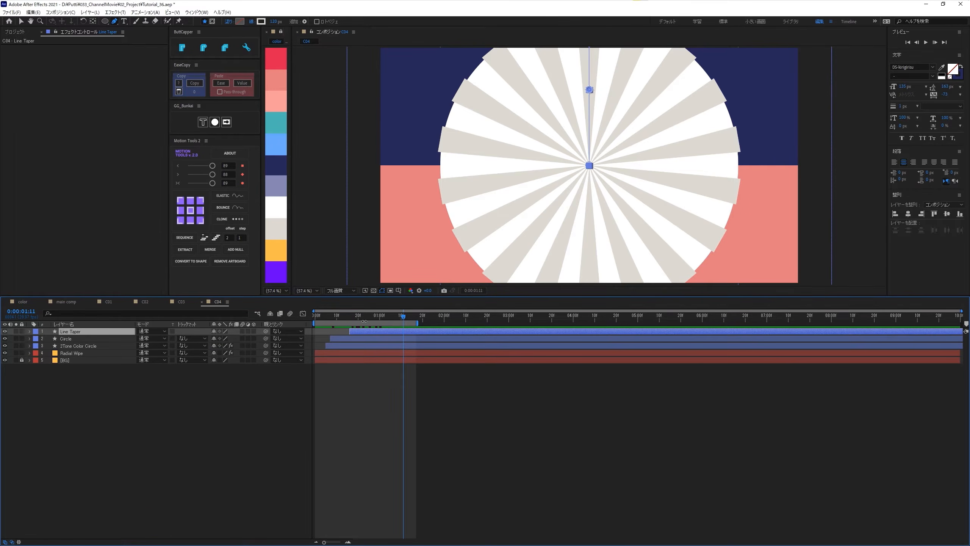
key(ctrl+space)
text(matt)
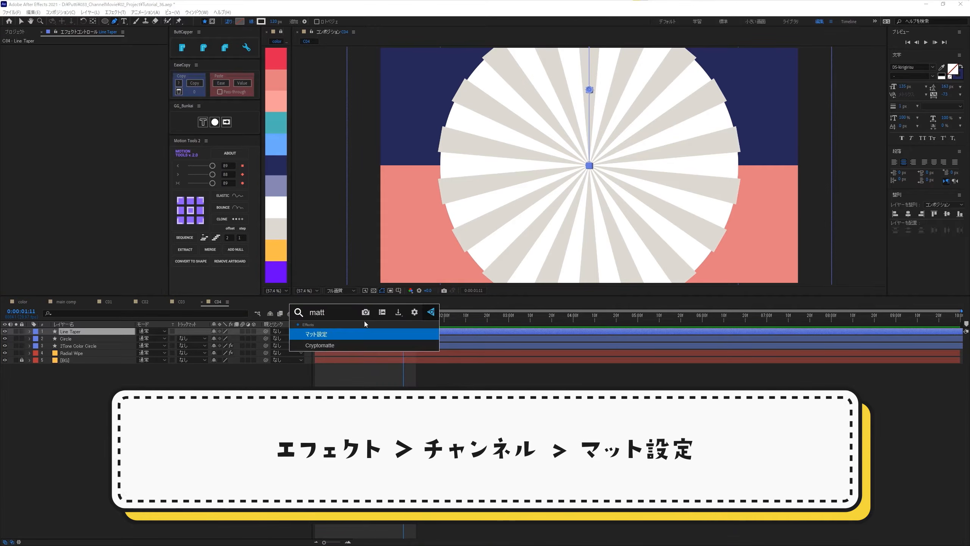
key(Return)
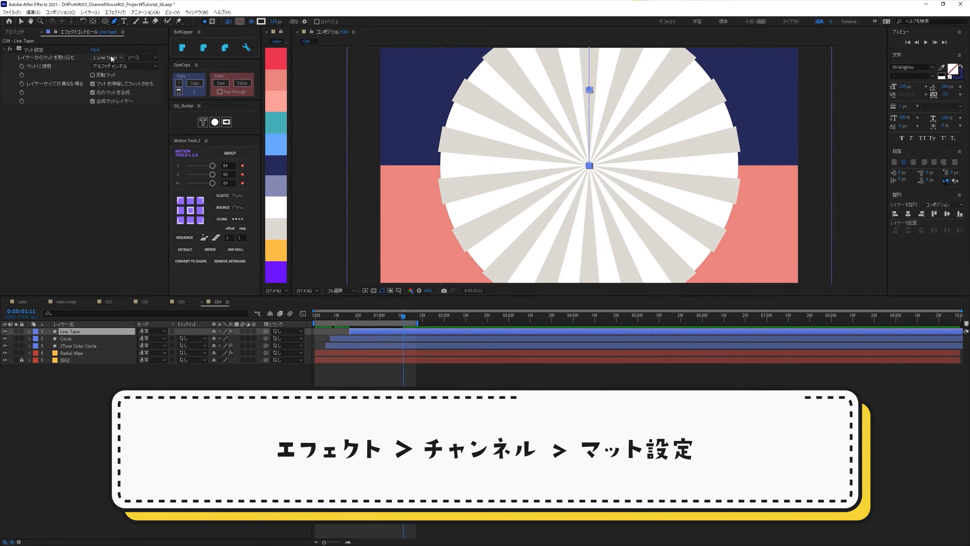
- Set the Line Taper layer's matte source to the Circle layer, and play back the clipped sunburst
click(111, 56)
click(121, 85)
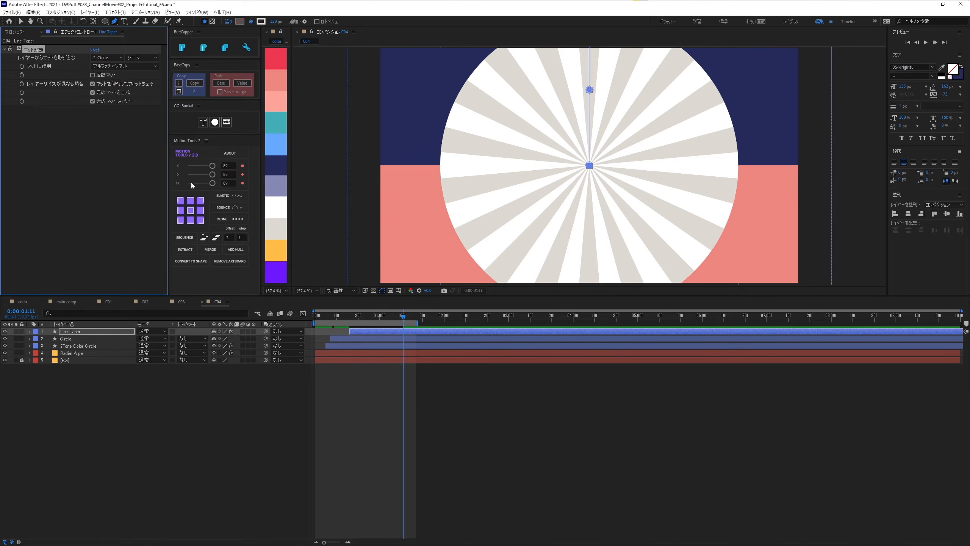
drag(365, 316, 394, 335)
key(space)
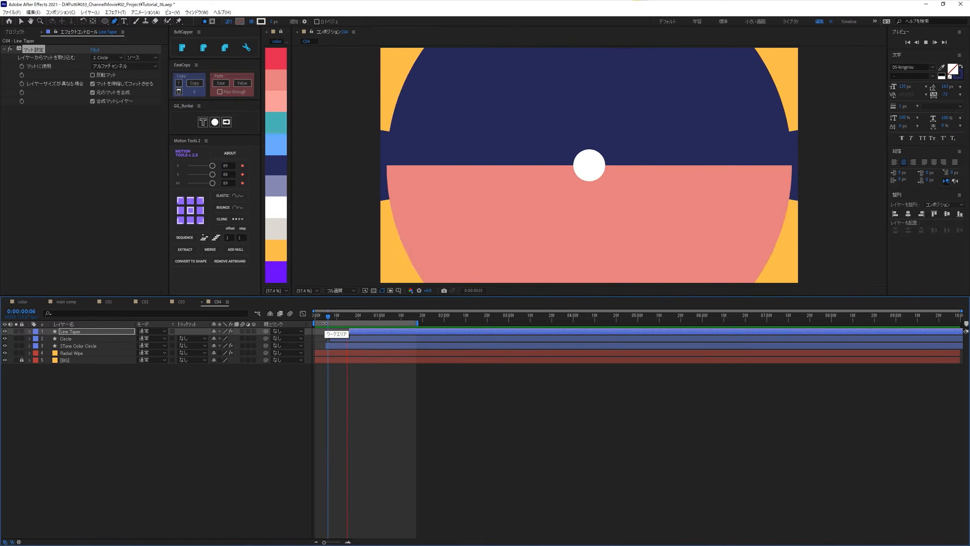
key(space)
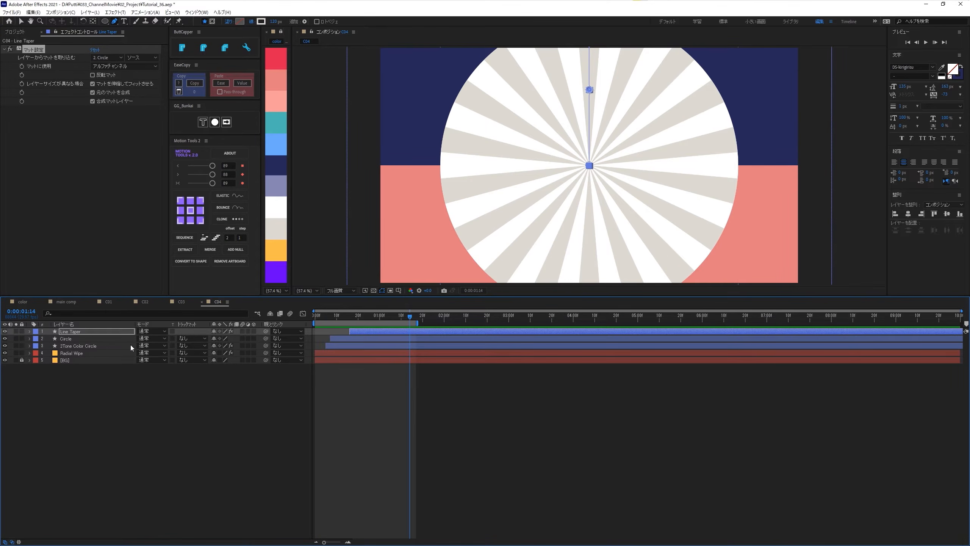
- Move the Line Taper layer's anchor point to the center of the layer
click(85, 330)
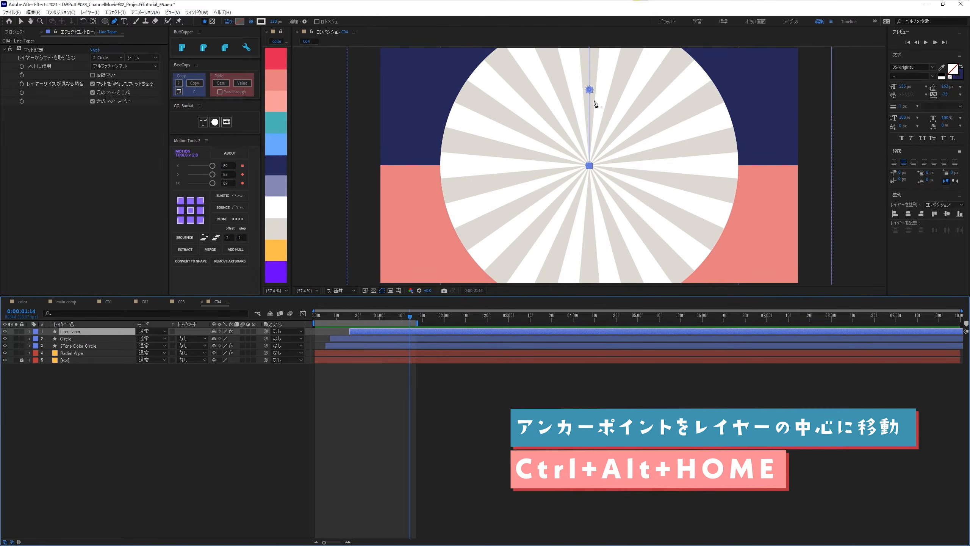
key(v)
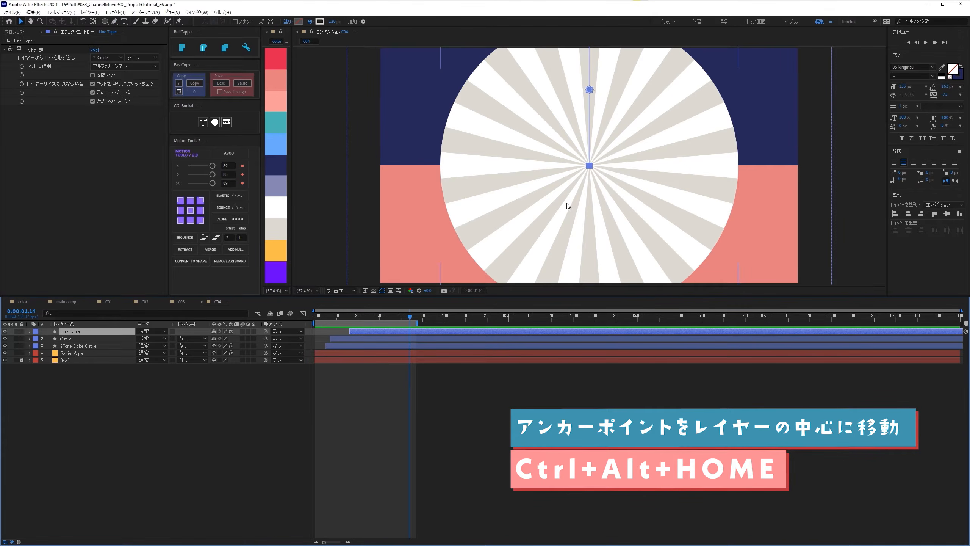
key(ctrl+alt+Home)
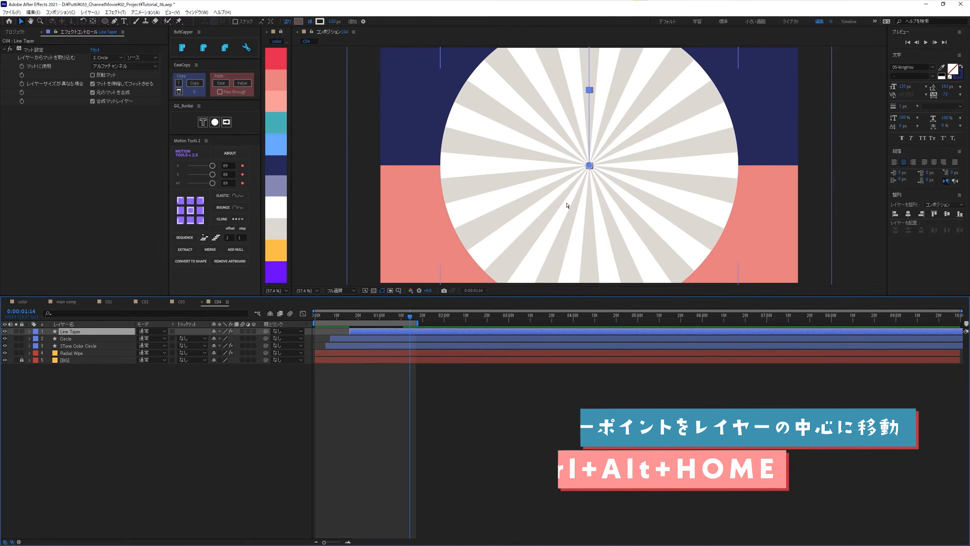
- Add the expression time*15 to the Line Taper layer's rotation so the sunburst turns continuously
key(r)
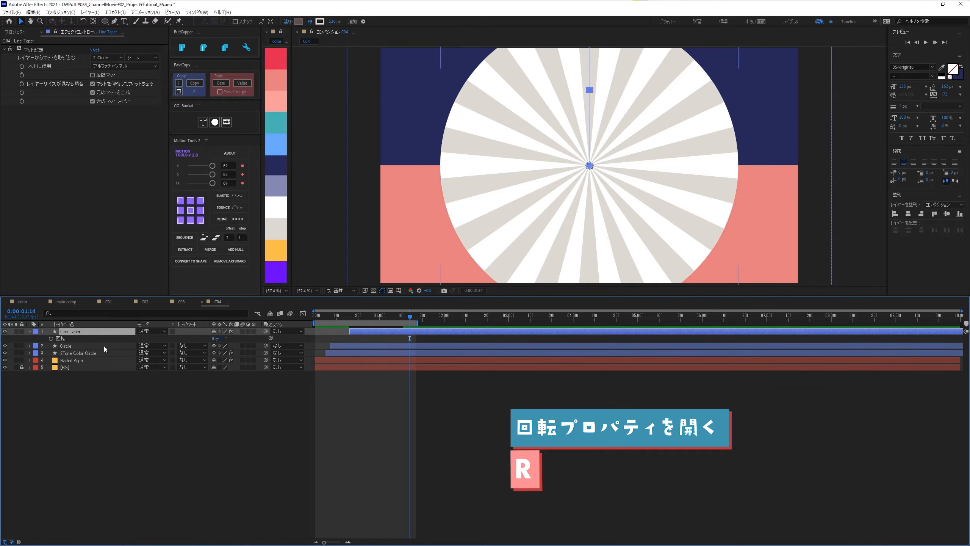
alt+click(52, 339)
text(t)
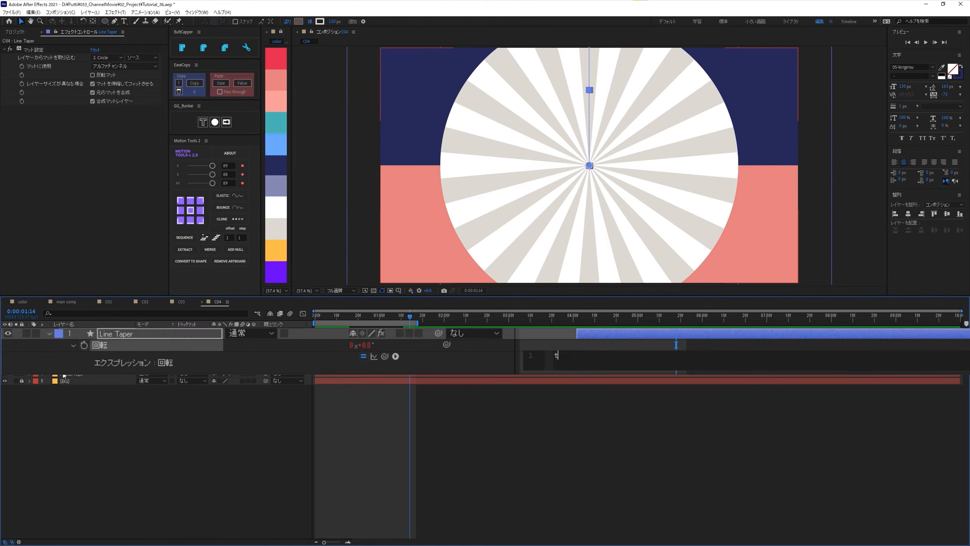
text(ime*)
key(KP_Enter)
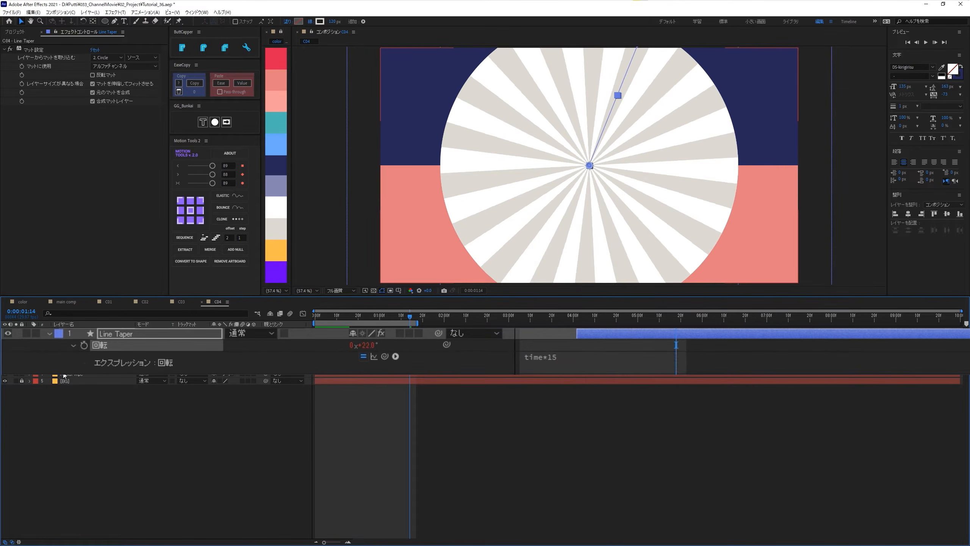
- Extend the work area's end to just past 3 seconds, and preview the rotating sunburst from the start
drag(410, 316, 305, 318)
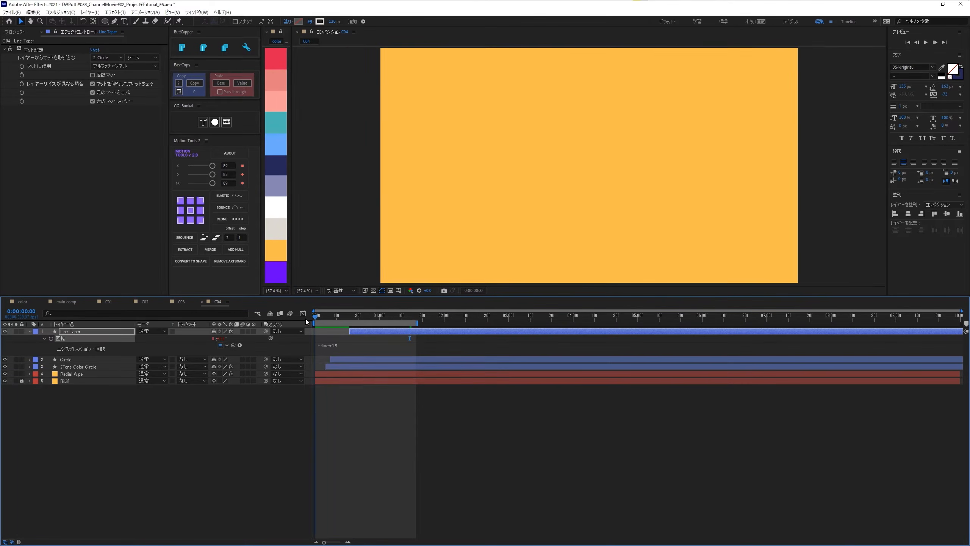
key(space)
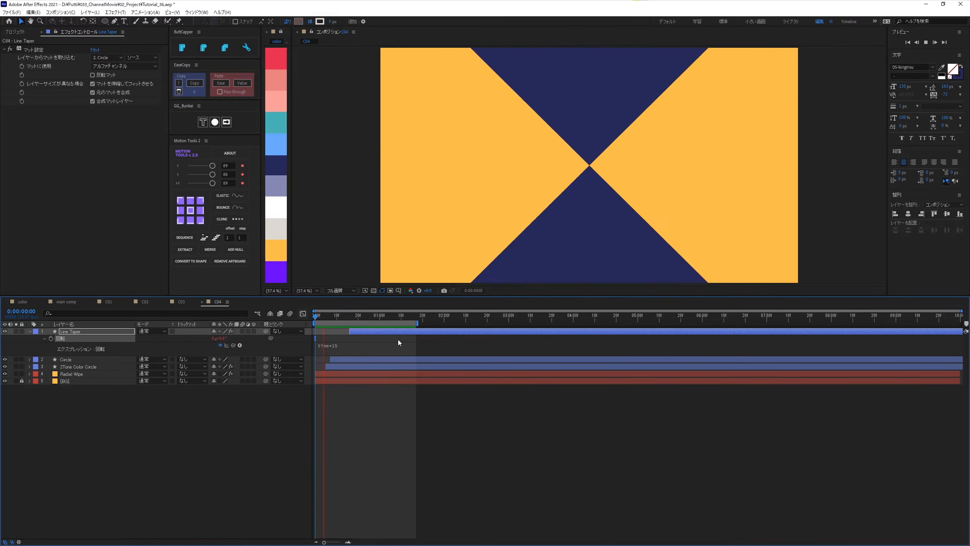
drag(418, 323, 513, 323)
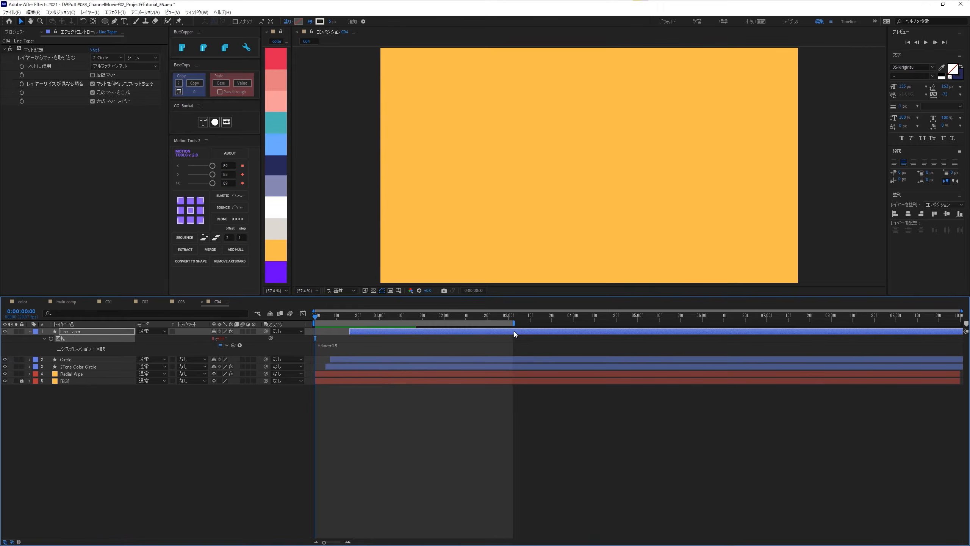
key(space)
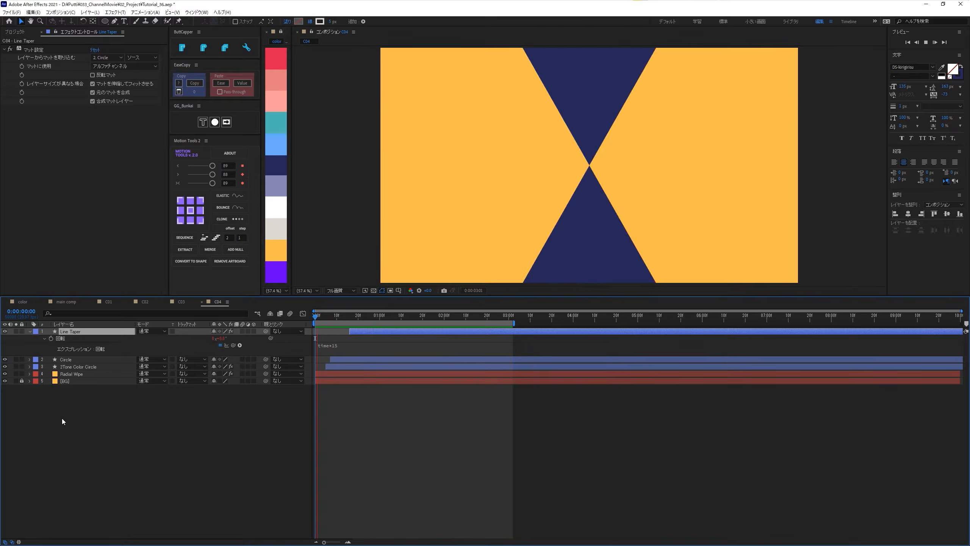
key(space)
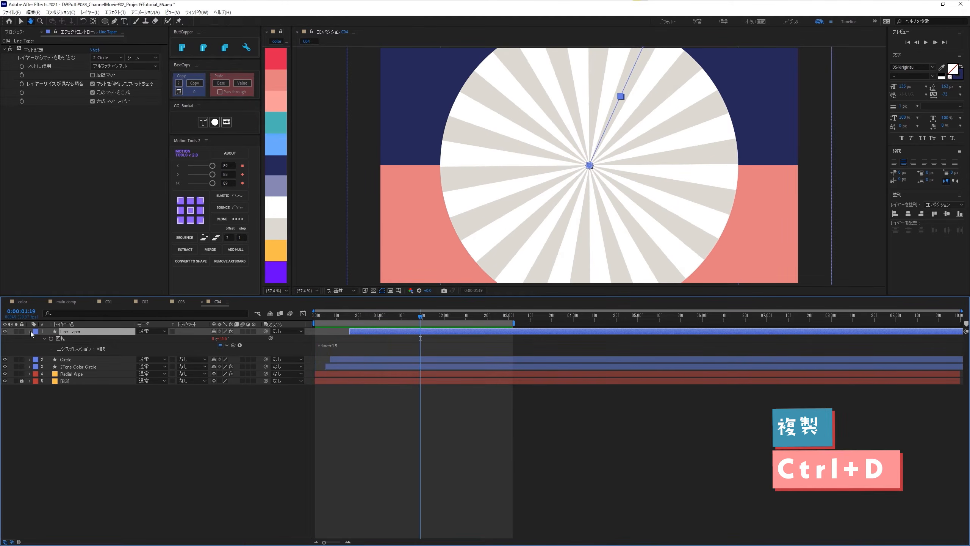
- Collapse the Line Taper layer, then duplicate the Circle layer and rename the copy Circle Line 01
click(30, 331)
click(67, 338)
key(ctrl+d)
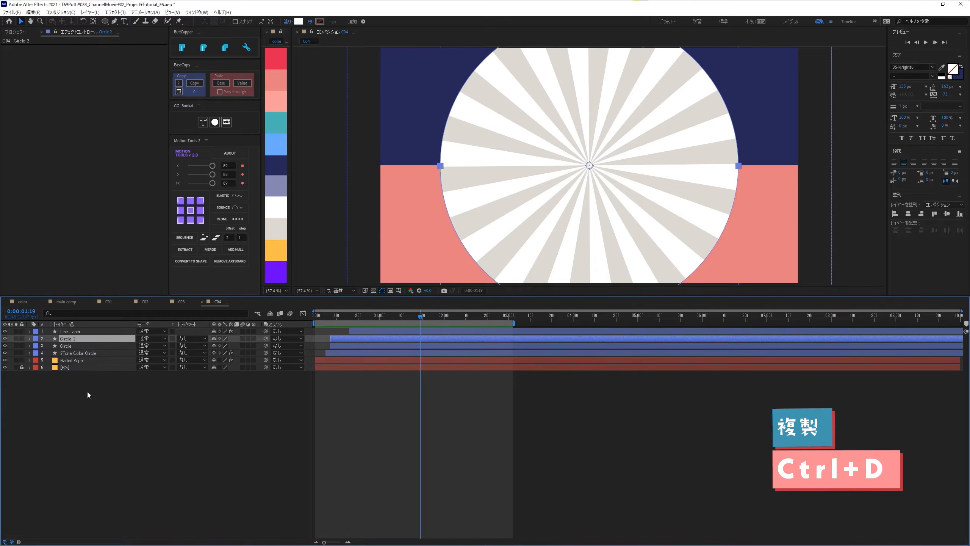
key(Return)
text(Circle Line 01)
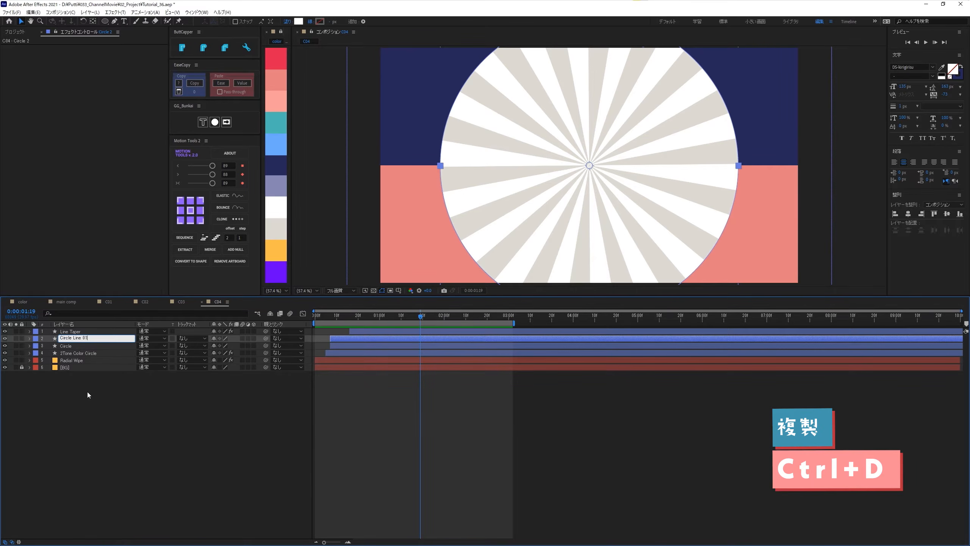
key(Return)
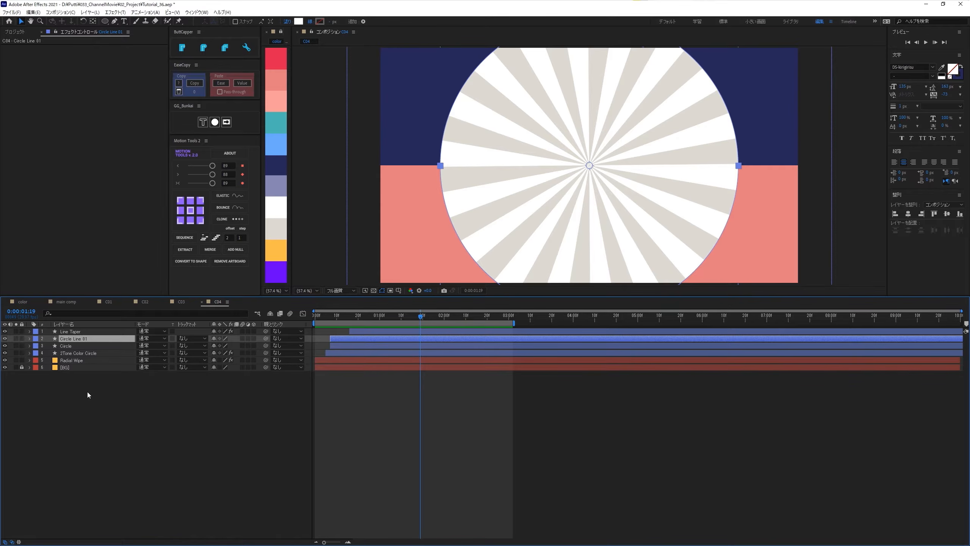
- Place the Circle Line 01 layer above Line Taper and shift it to start at 0:00:00:09
key(ctrl+alt+Up)
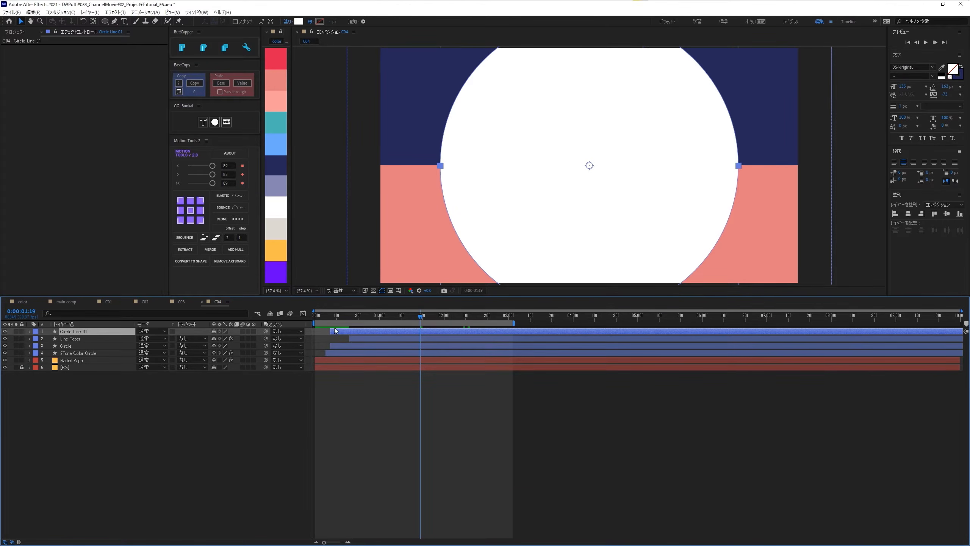
click(333, 315)
click(333, 314)
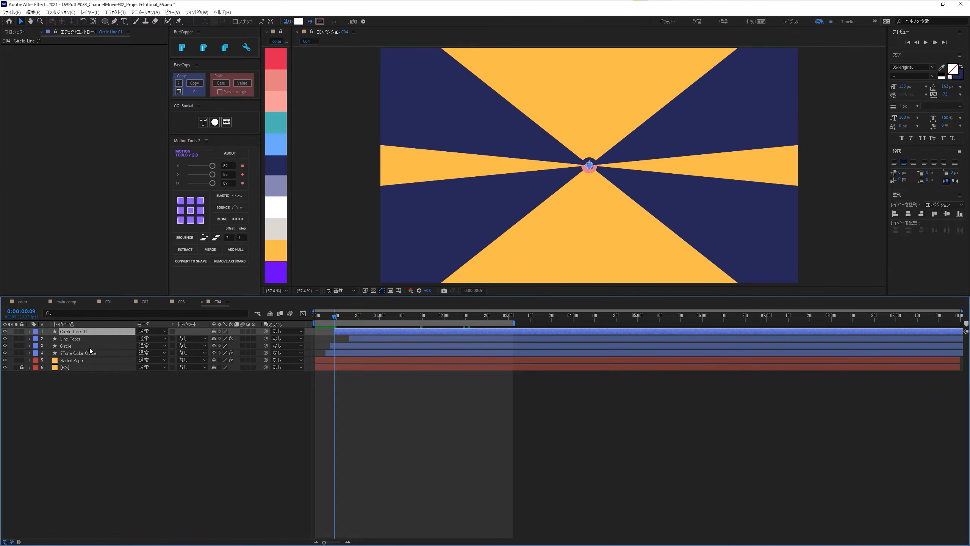
- Turn off Circle Line 01's fill and give it a 4 px stroke in the light pink sampled from the color palette
alt+click(301, 21)
alt+click(301, 21)
alt+click(301, 20)
alt+click(319, 23)
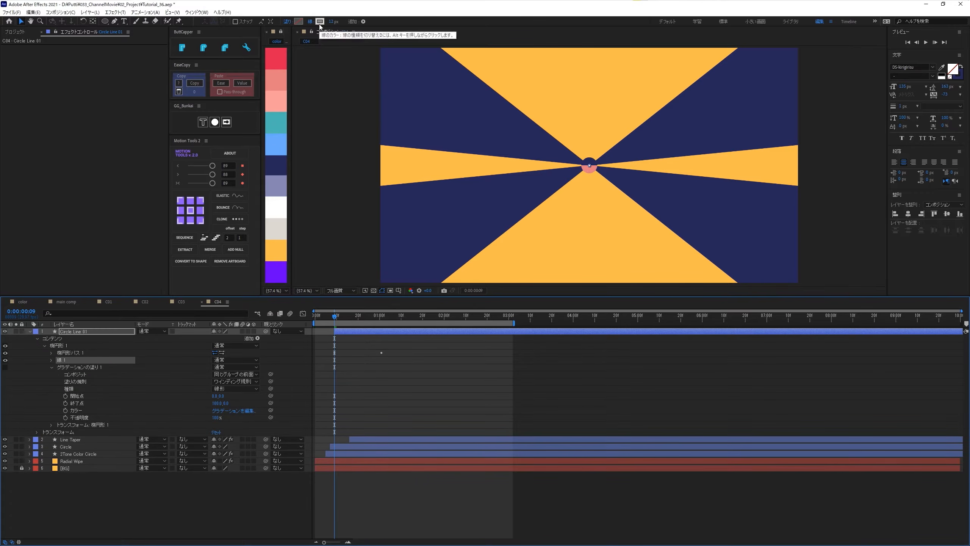
click(333, 21)
key(Return)
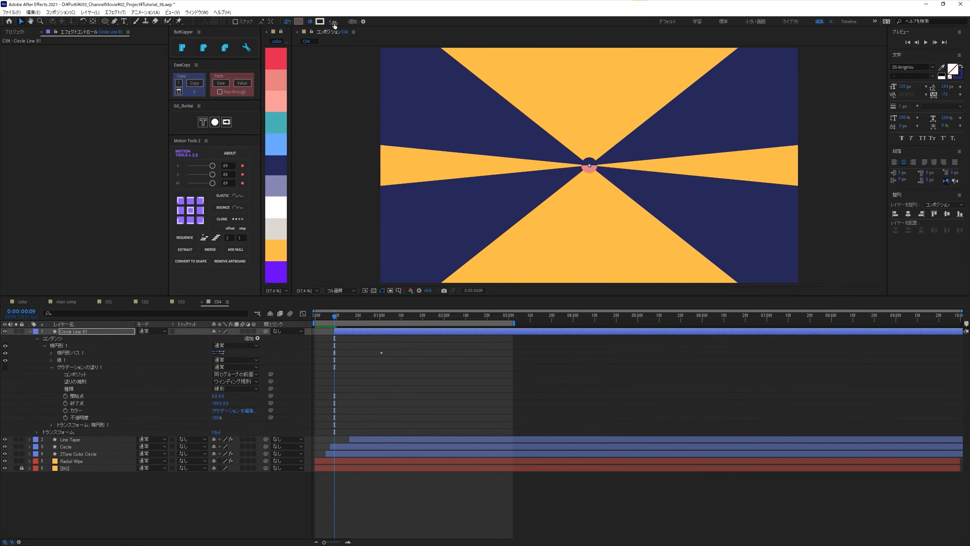
click(319, 21)
click(455, 207)
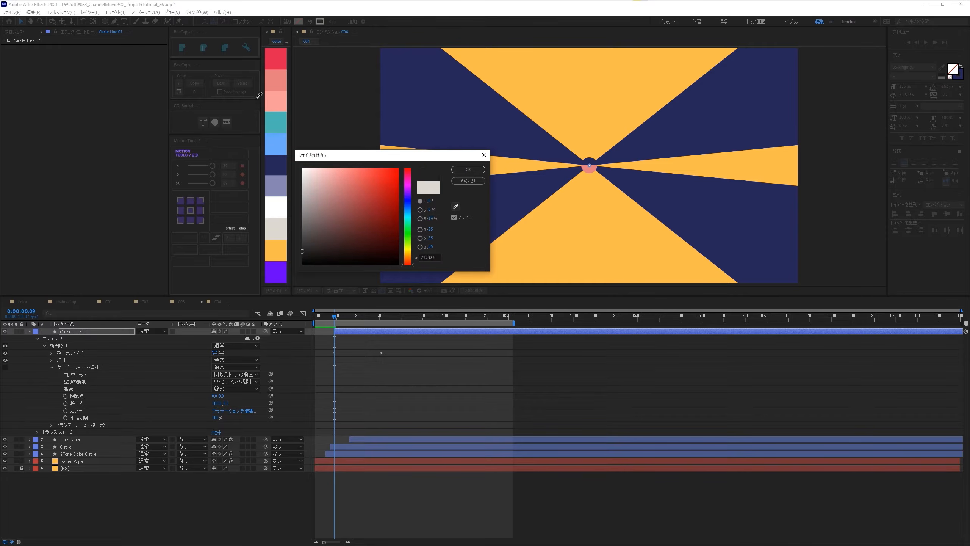
click(279, 100)
click(468, 170)
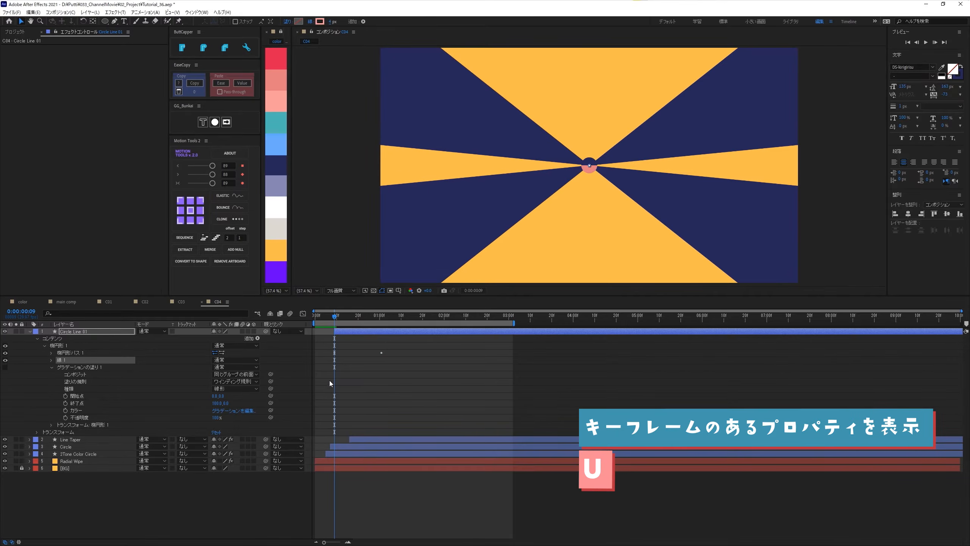
- Set Circle Line 01's size keyframe at 0:00:01:01 to 1130, 1130
key(u)
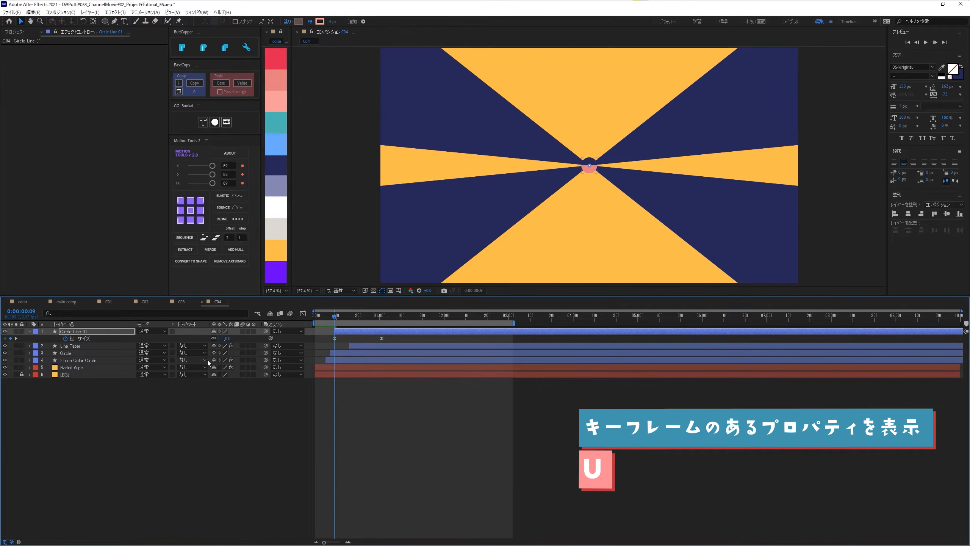
key(k)
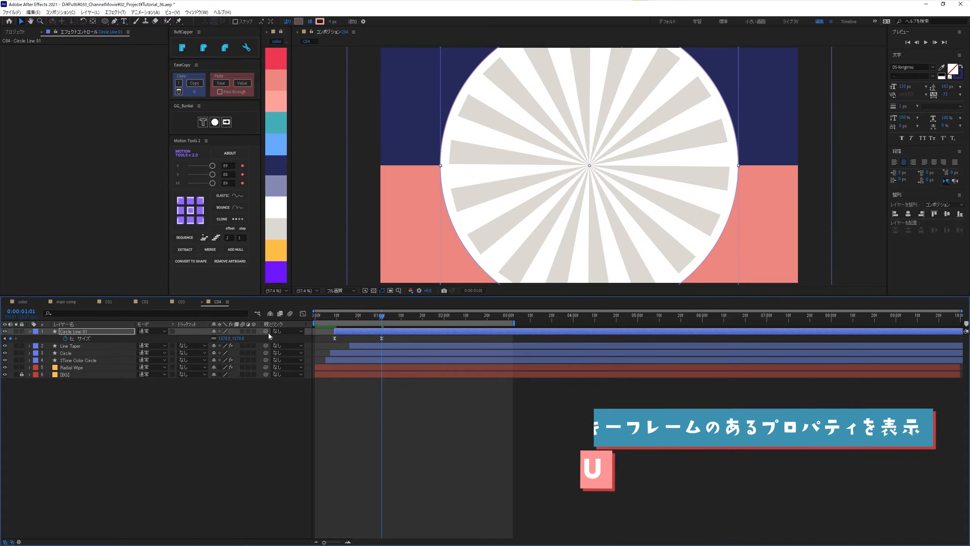
click(241, 338)
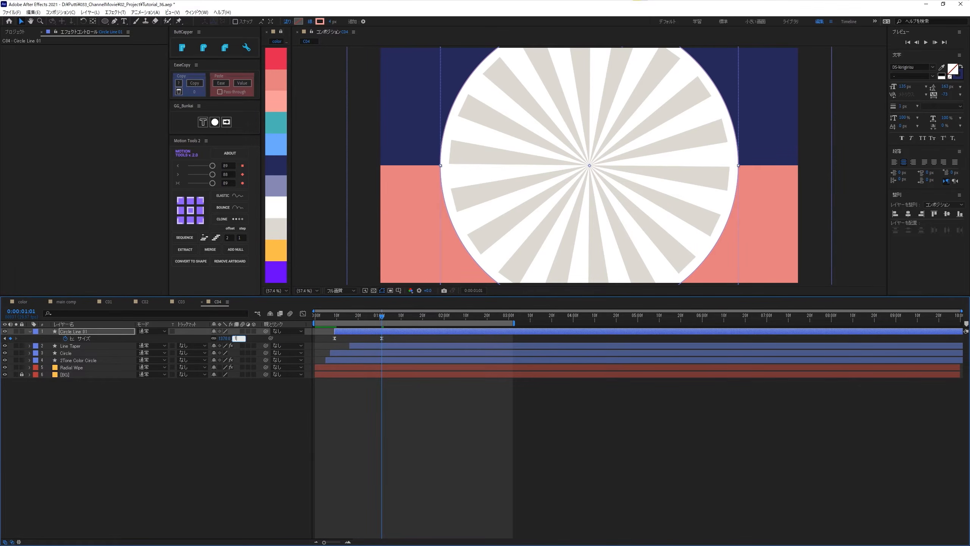
text(1130)
key(Return)
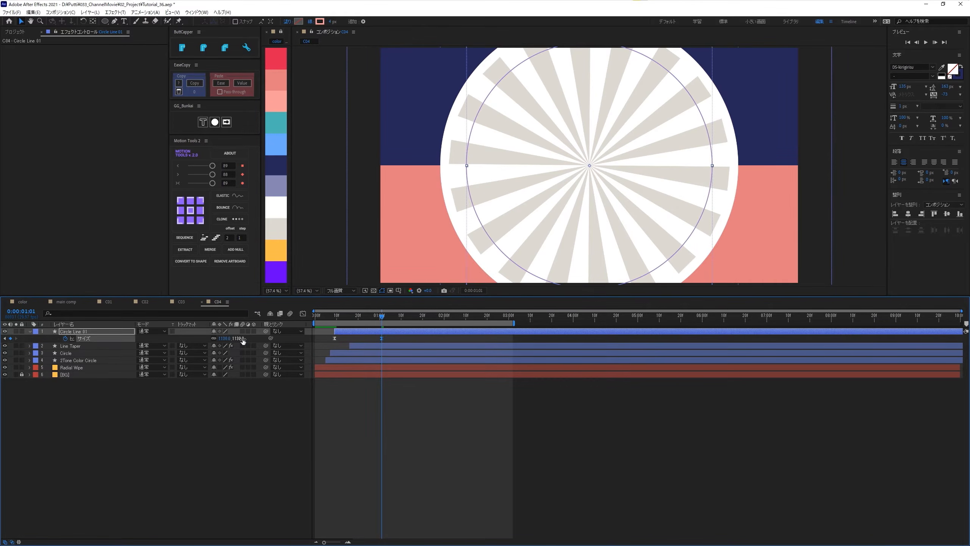
- Deselect and collapse the Circle Line 01 layer, and play back the transition
click(205, 383)
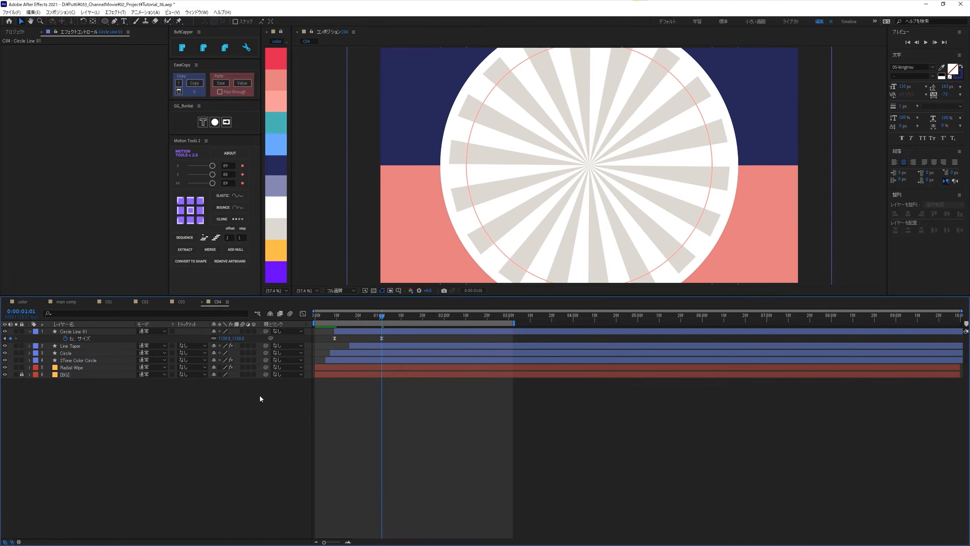
click(30, 332)
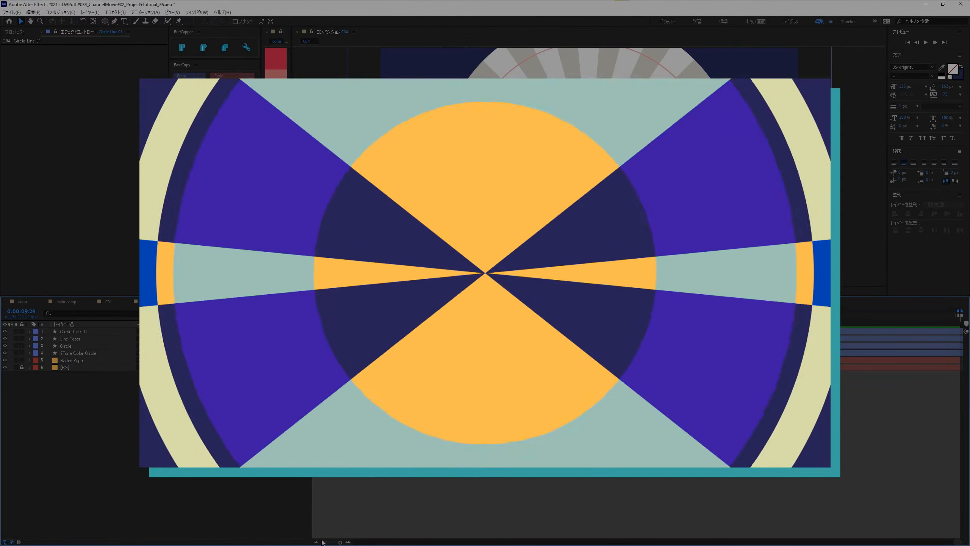
click(323, 541)
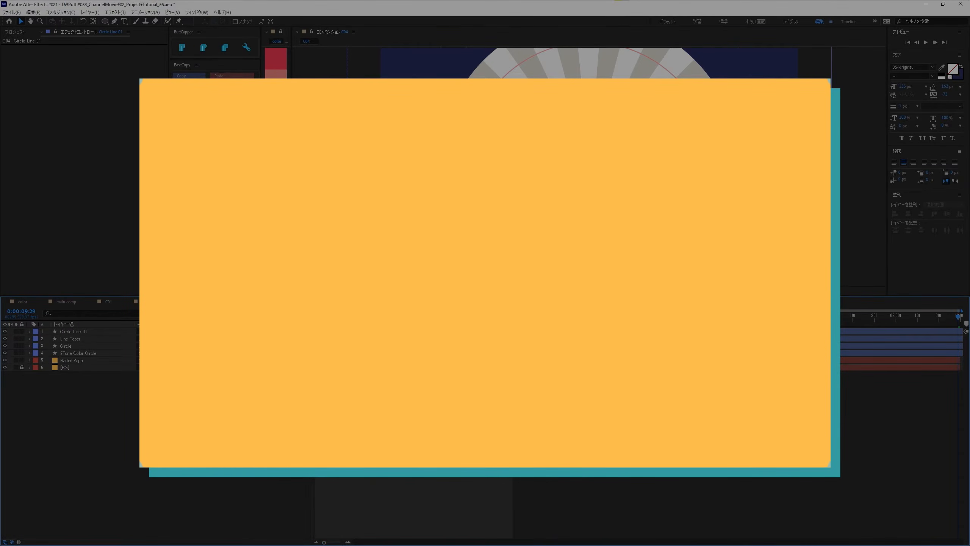
key(space)
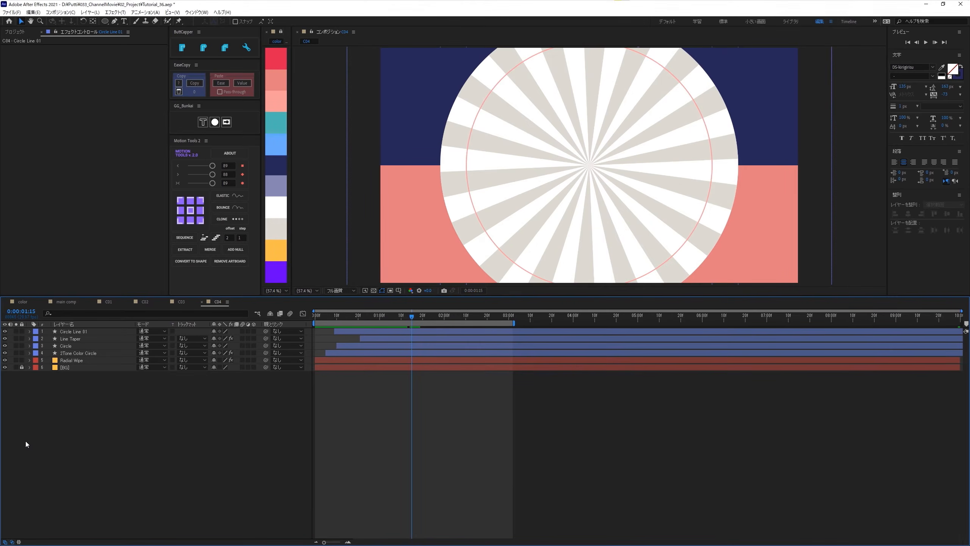
- Duplicate the Circle Line 01 layer and shift the duplicate to start at 0:00:00:01
click(61, 330)
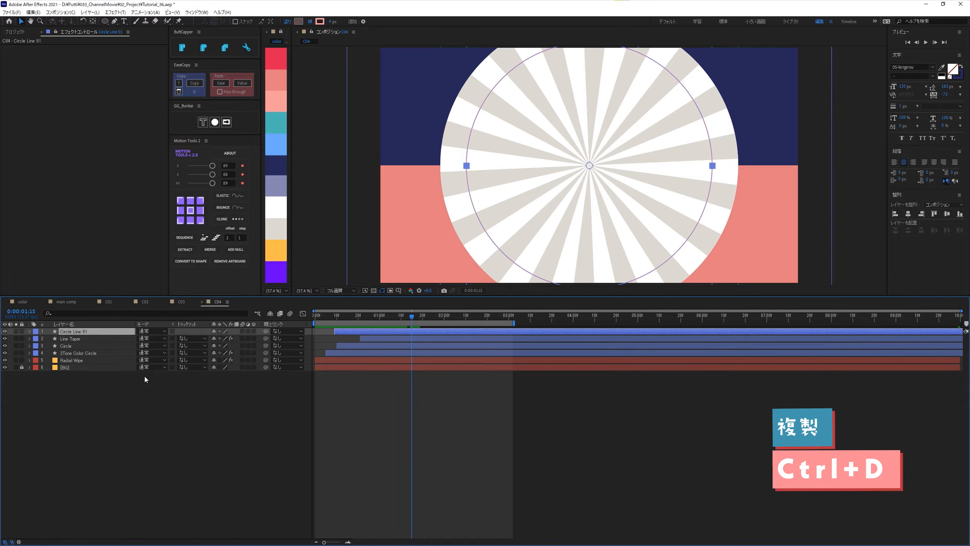
key(ctrl+d)
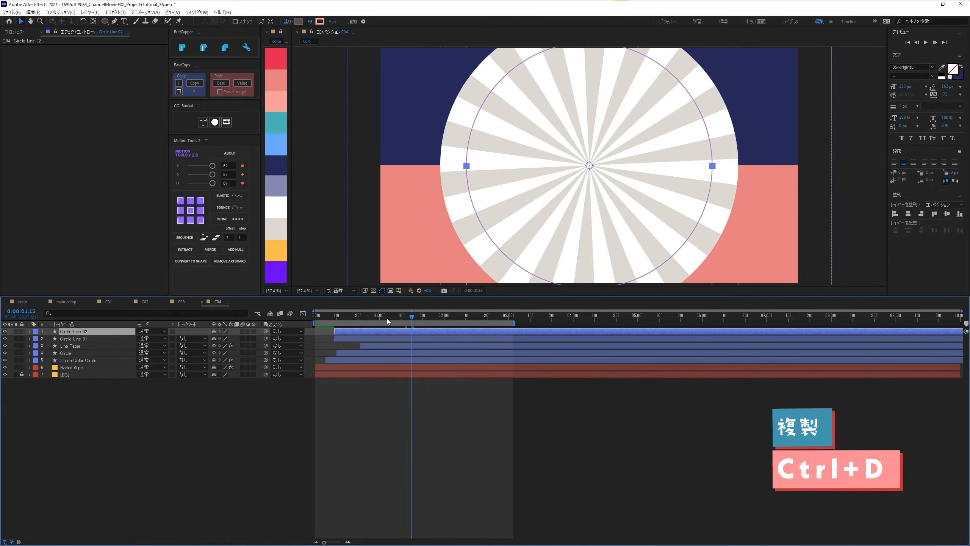
drag(387, 318, 303, 323)
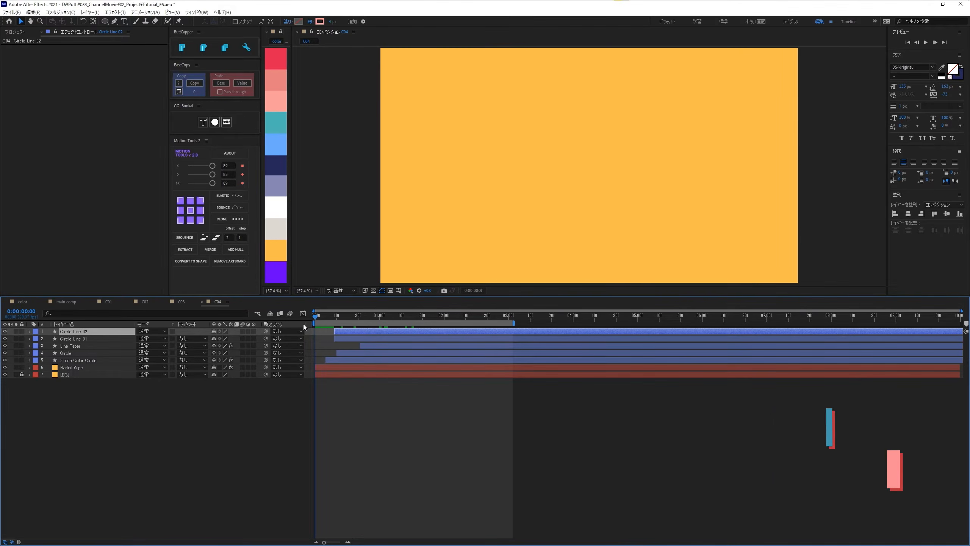
key(Page_Down)
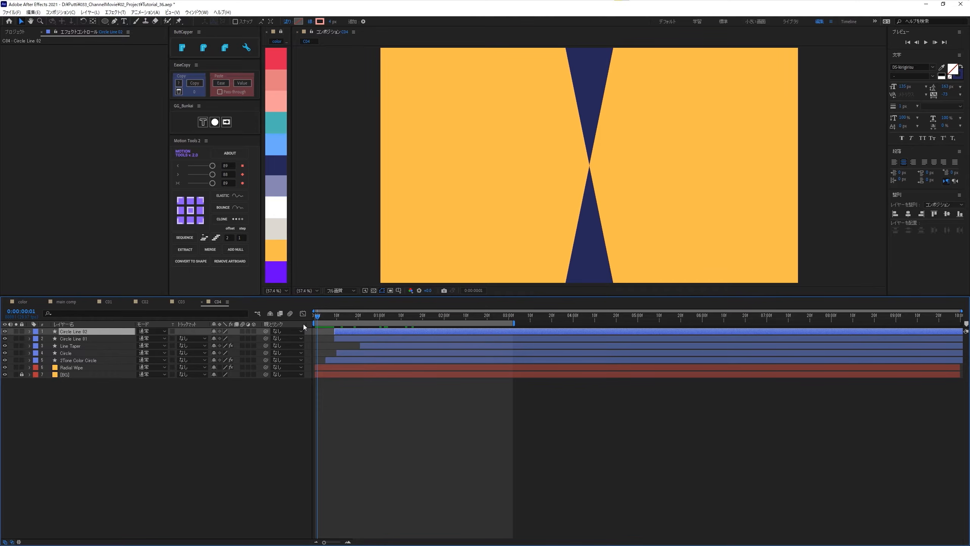
key(bracketleft)
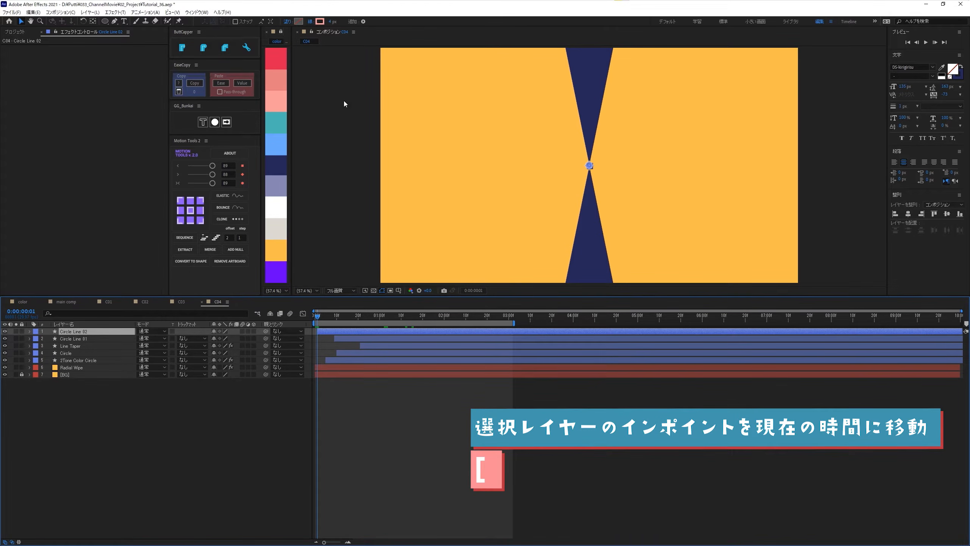
- Give Circle Line 02 a 95 px white stroke
text(95)
key(Return)
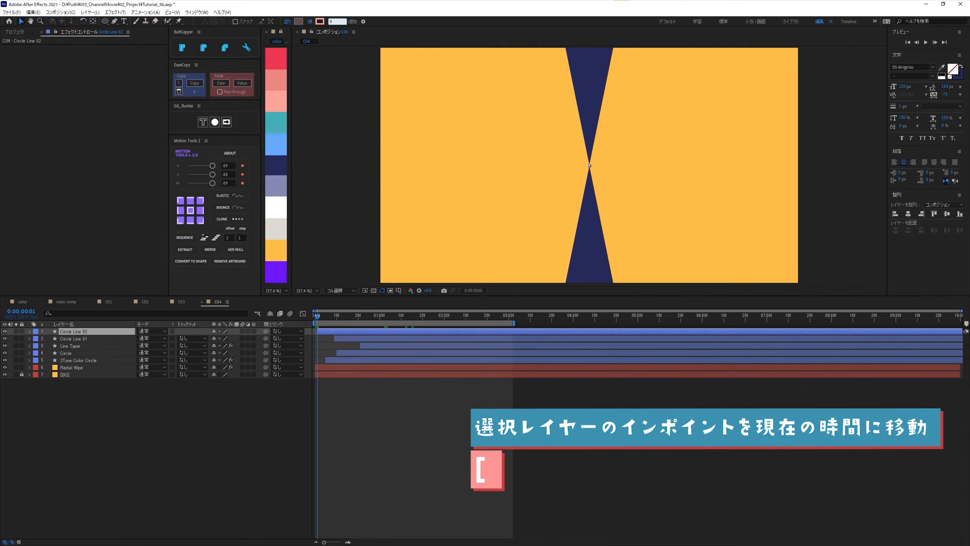
click(320, 21)
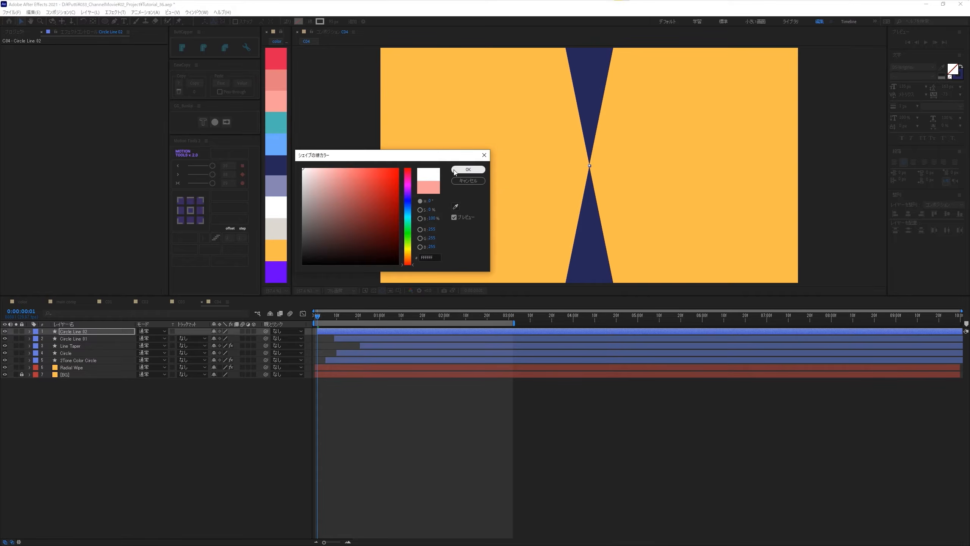
click(468, 170)
- Set Circle Line 02's first size keyframe at 0:00:00:01 to 118, 118
key(u)
mouse_move(326, 316)
mouse_down()
mouse_move(368, 325)
mouse_move(318, 315)
mouse_up()
key(u)
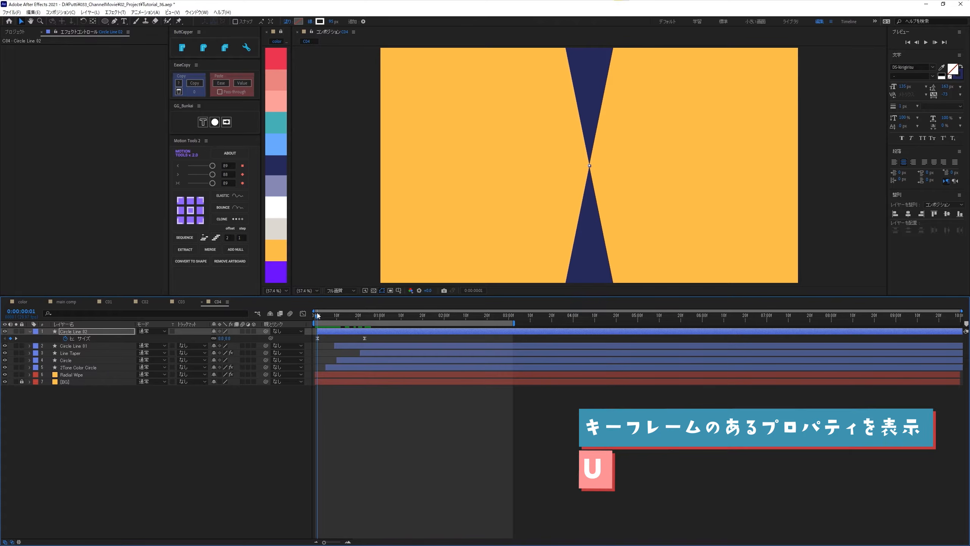
click(229, 338)
text(118)
key(Return)
- Set Circle Line 02's end size keyframe at 0:00:00:23 to 2450, 2450
key(k)
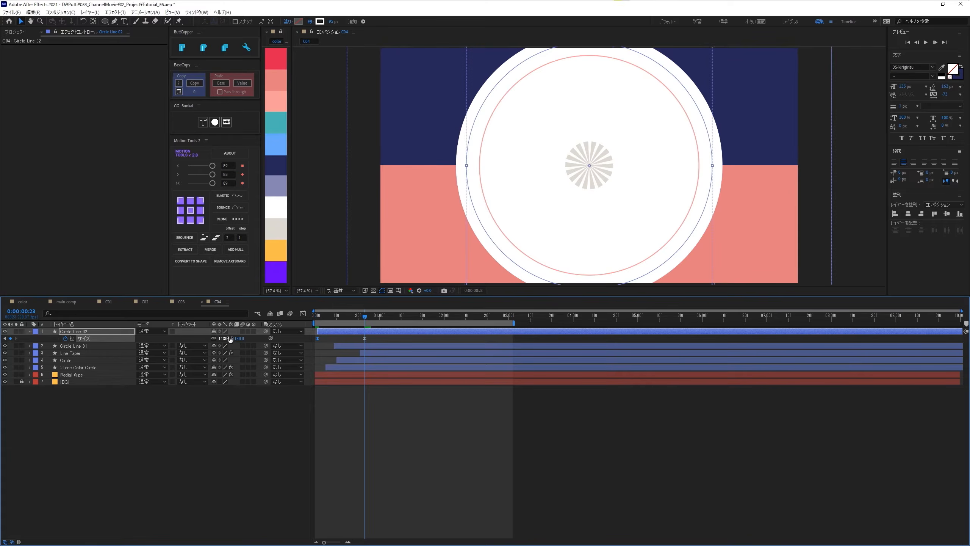
click(230, 338)
text(2450)
key(Return)
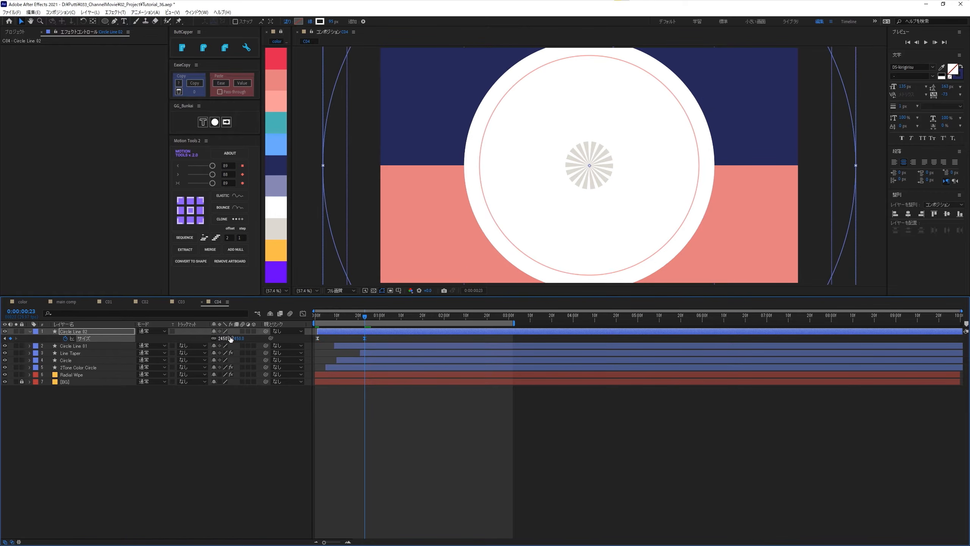
- Move Circle Line 02's end size keyframe to 0:00:01:01
drag(317, 322, 337, 338)
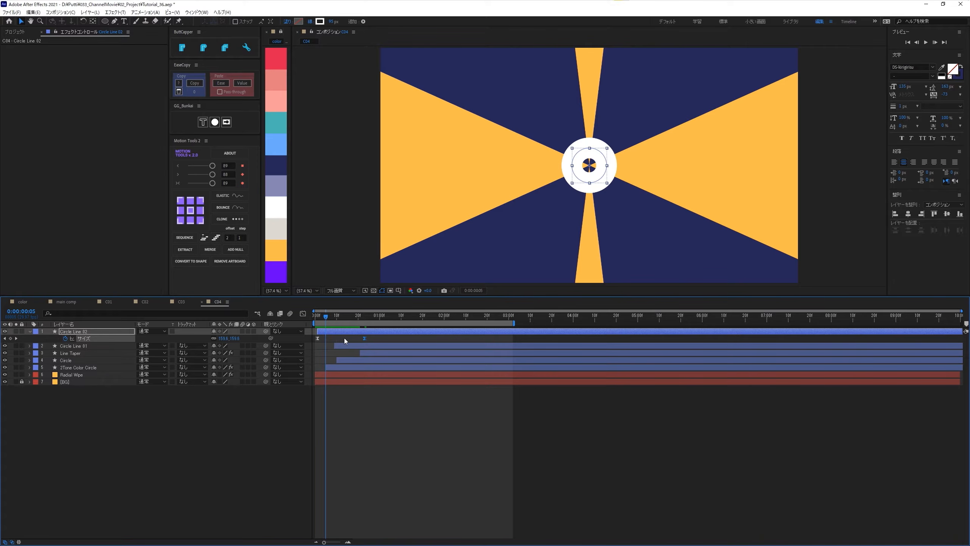
key(alt+Right)
key(alt+Right)
key(alt+Right)
key(alt+Right)
key(alt+Right)
key(alt+Right)
key(alt+Right)
key(alt+Right)
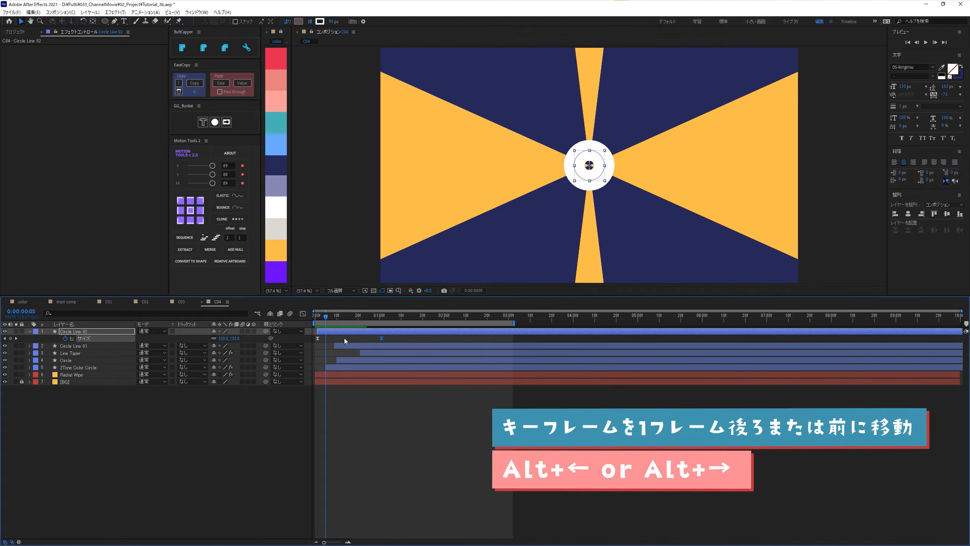
- Adjust the easing of Circle Line 02's first size keyframe in the Graph Editor so the circle grows fast at the start and slows down
drag(326, 316, 314, 335)
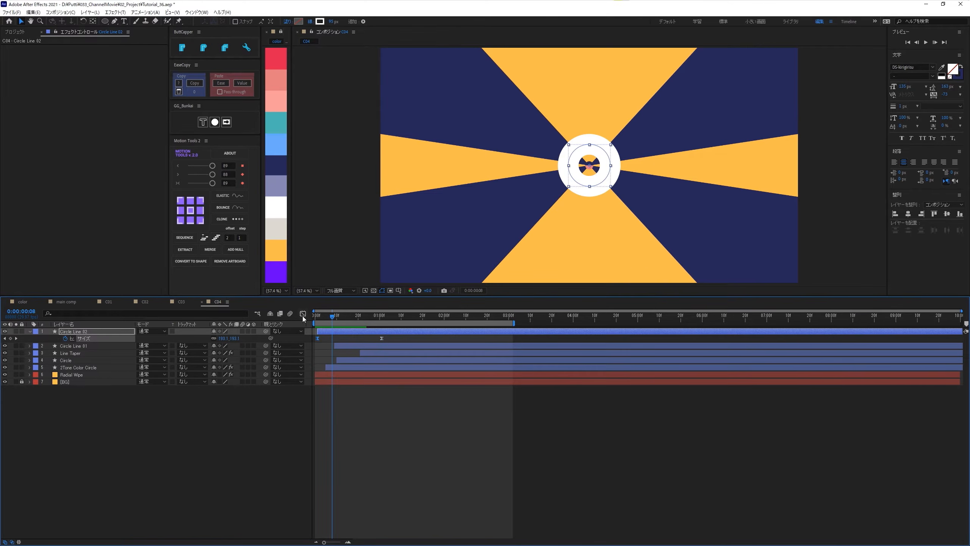
click(302, 313)
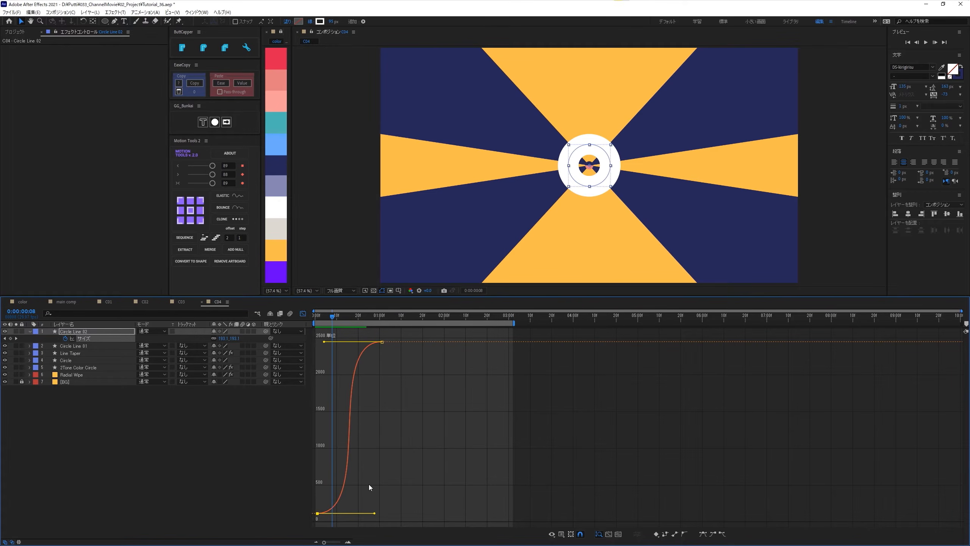
click(609, 534)
drag(840, 513, 424, 415)
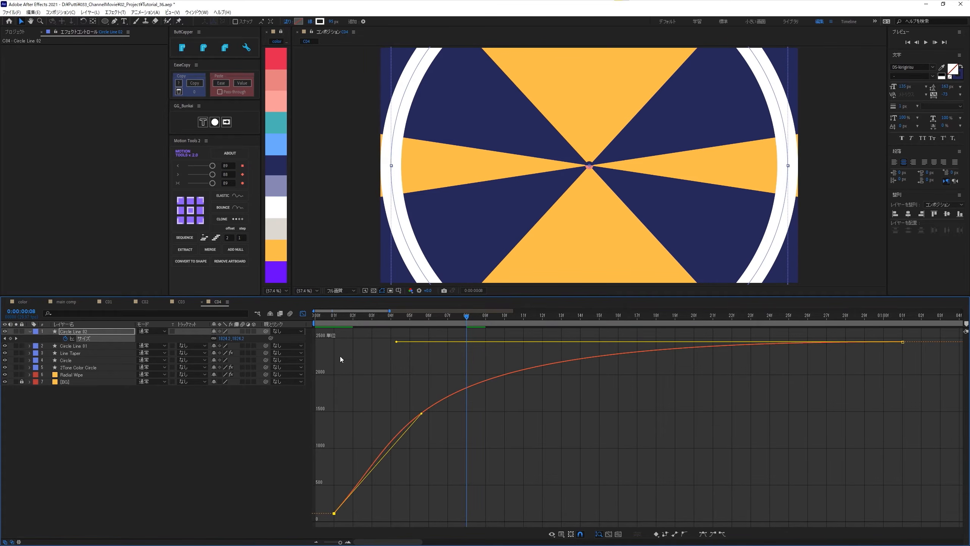
click(302, 315)
key(semicolon)
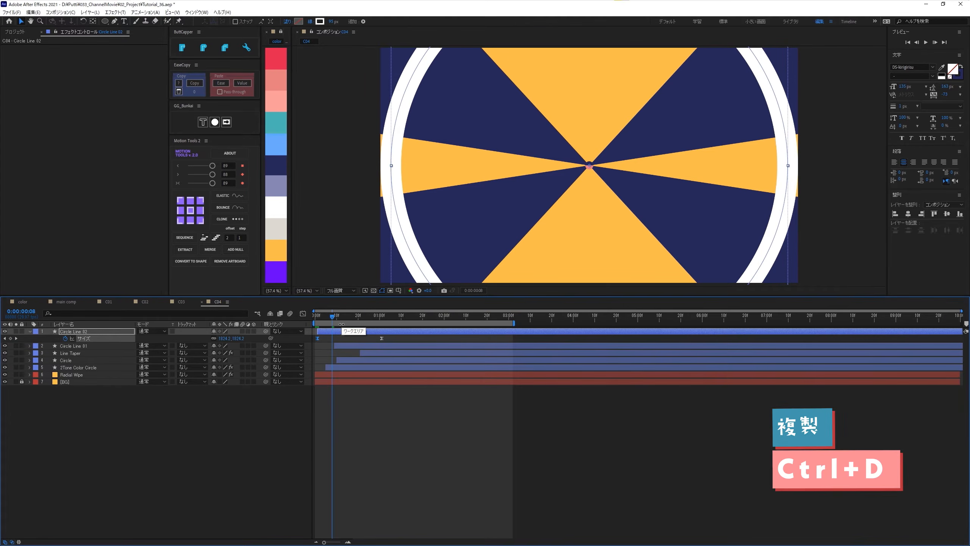
- Duplicate the Circle Line 02 layer and shift the duplicate to start at 0:00:00:05
mouse_move(332, 315)
mouse_down()
mouse_move(311, 314)
mouse_move(327, 316)
mouse_up()
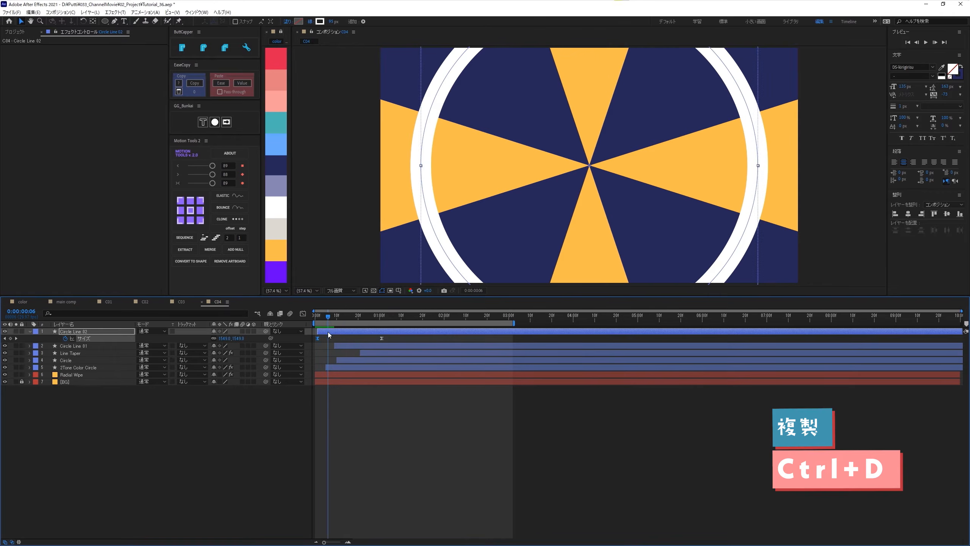
key(ctrl+d)
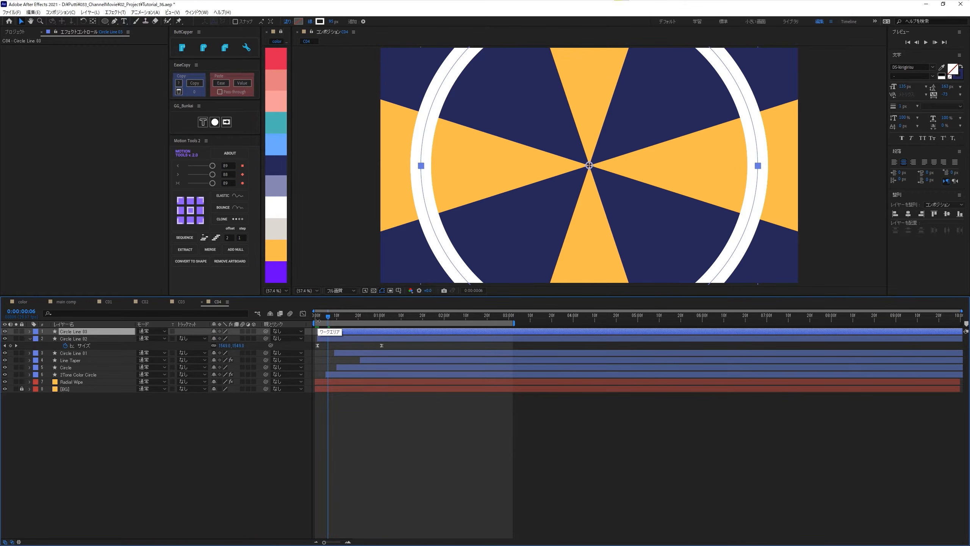
click(318, 316)
key(Page_Down)
key(Page_Down)
key(Page_Down)
key(Page_Down)
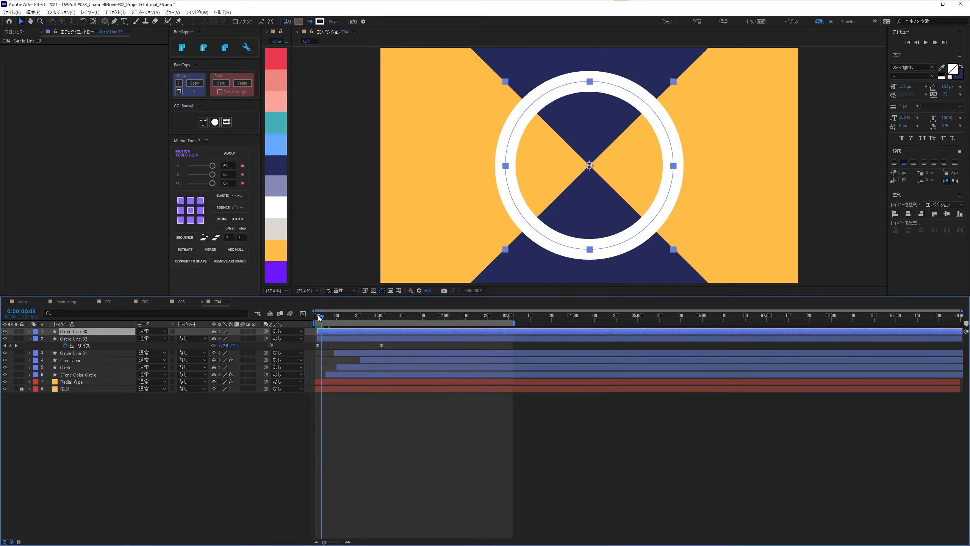
key([)
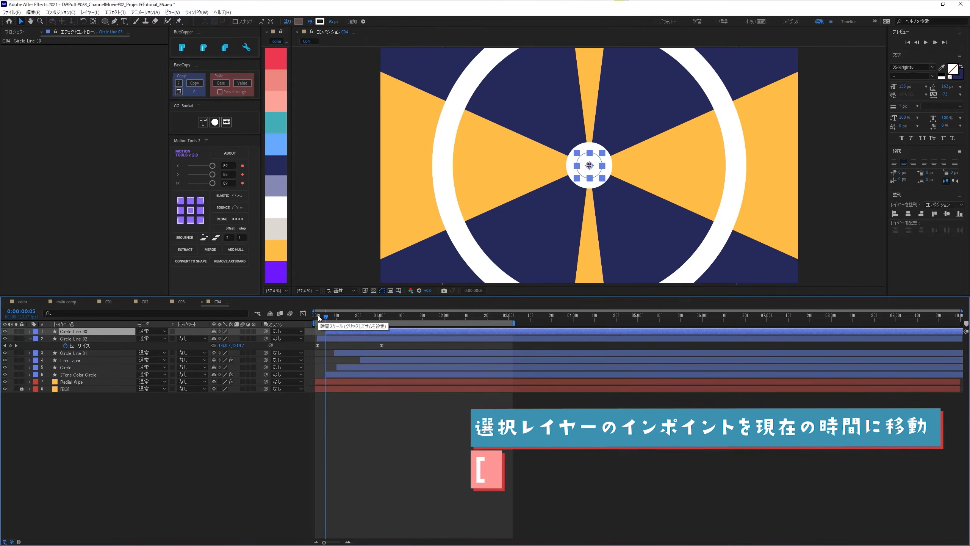
- Give Circle Line 03 a 390 px stroke in the purple sampled from the color palette
click(333, 22)
text(390)
key(Return)
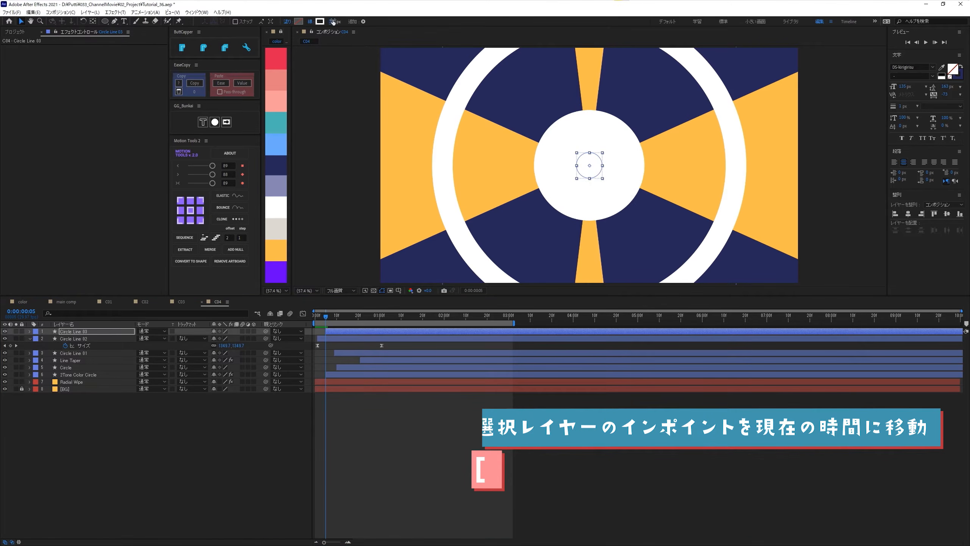
click(321, 21)
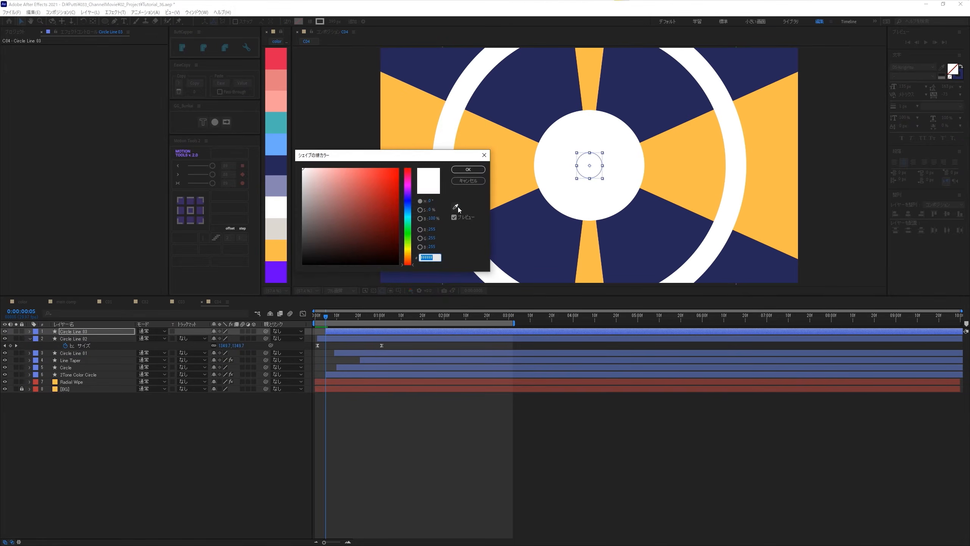
click(455, 207)
click(276, 272)
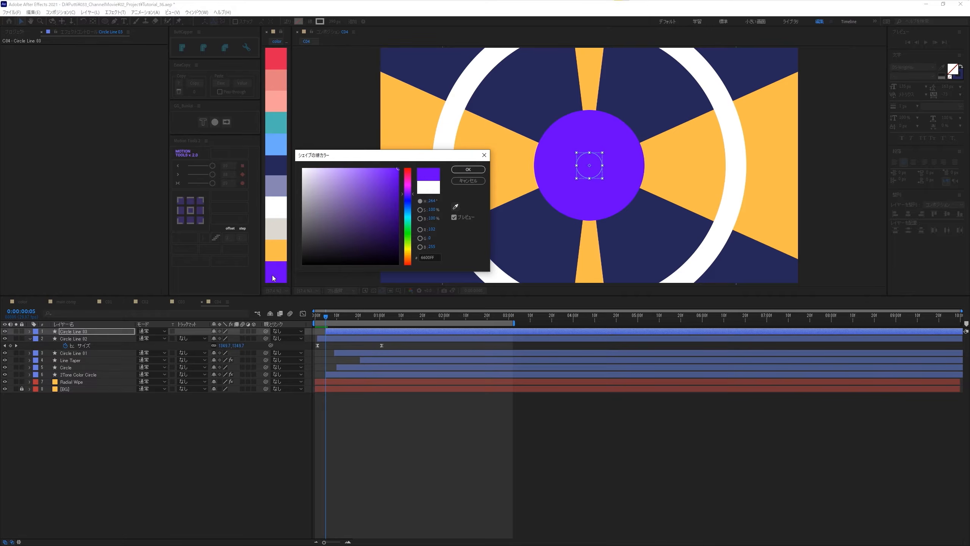
click(461, 174)
- Raise Circle Line 03's size keyframe at 0:00:01:05 to about 2640, and collapse the Circle Line 02 and 03 layers
key(u)
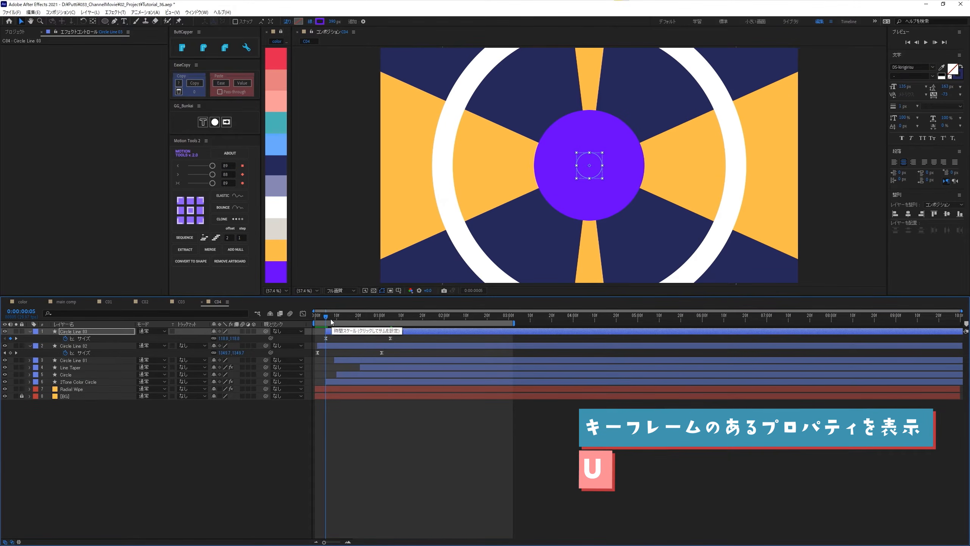
drag(330, 320, 389, 342)
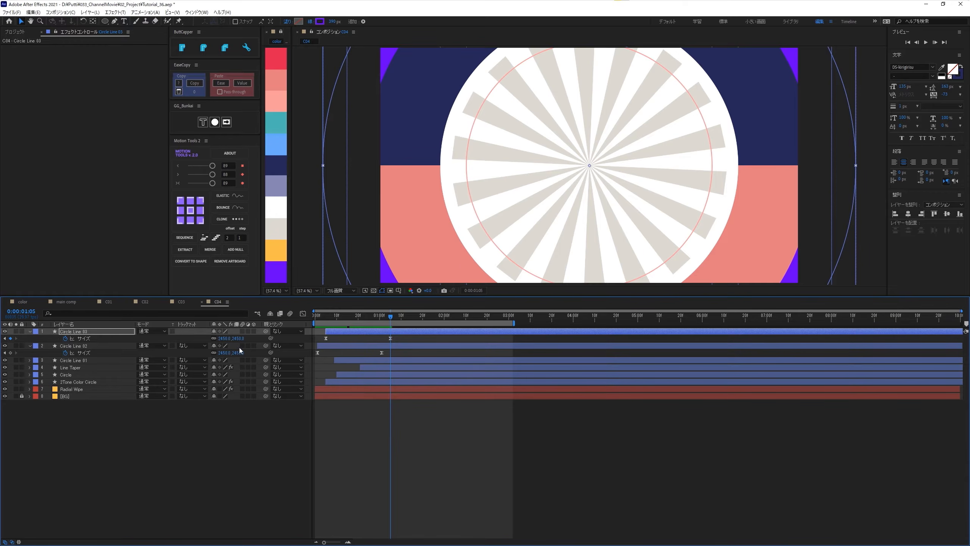
drag(237, 338, 327, 353)
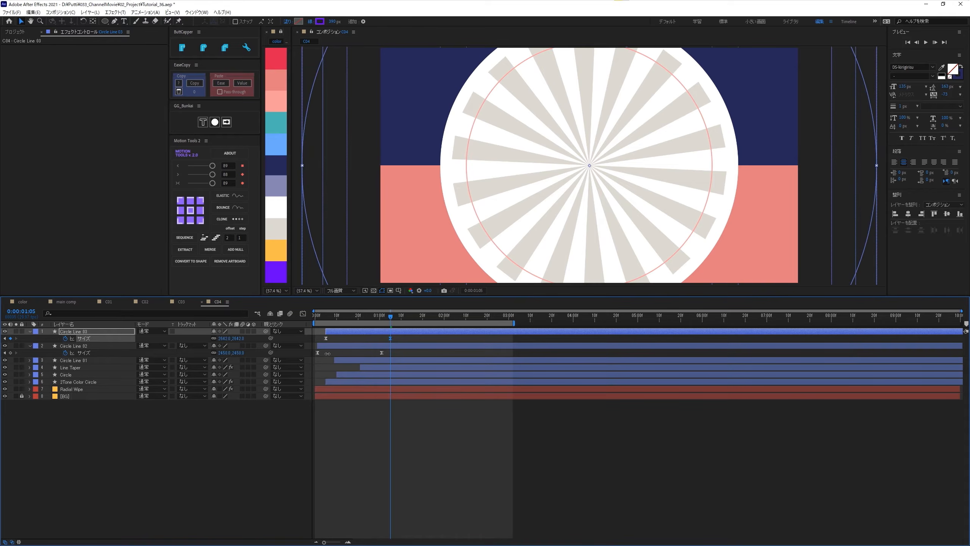
click(31, 346)
click(31, 331)
click(170, 414)
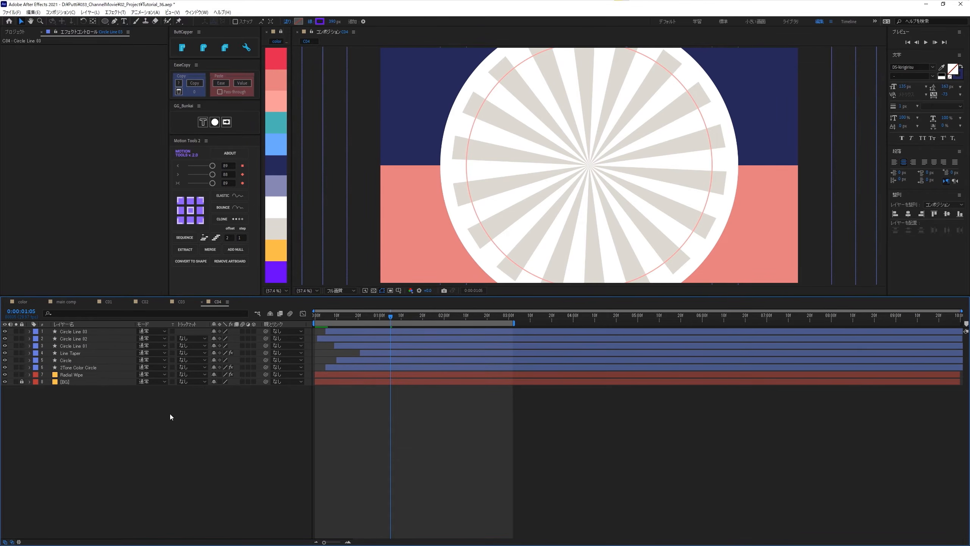
- Move Circle Line 03's end size keyframe to about 0:00:01:11, then deselect and collapse the layer
click(341, 333)
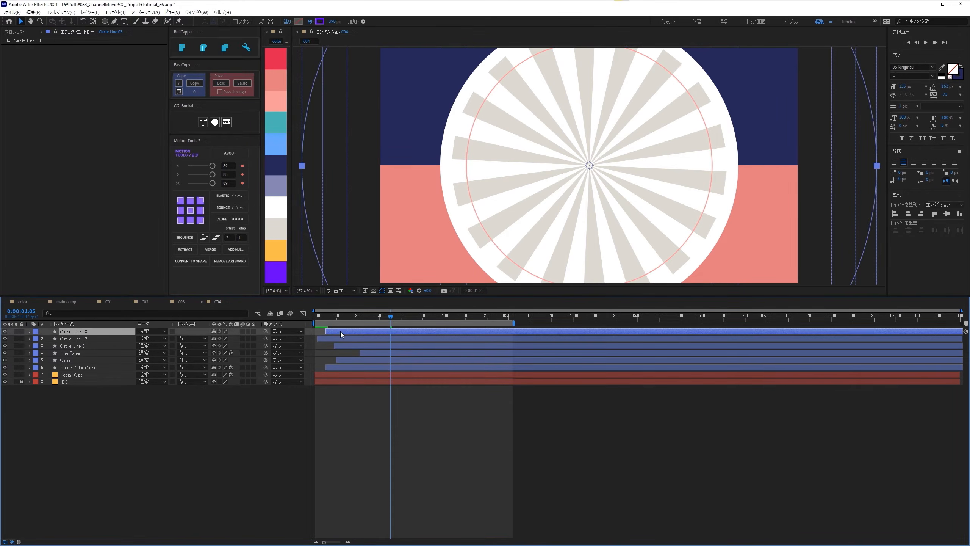
key(u)
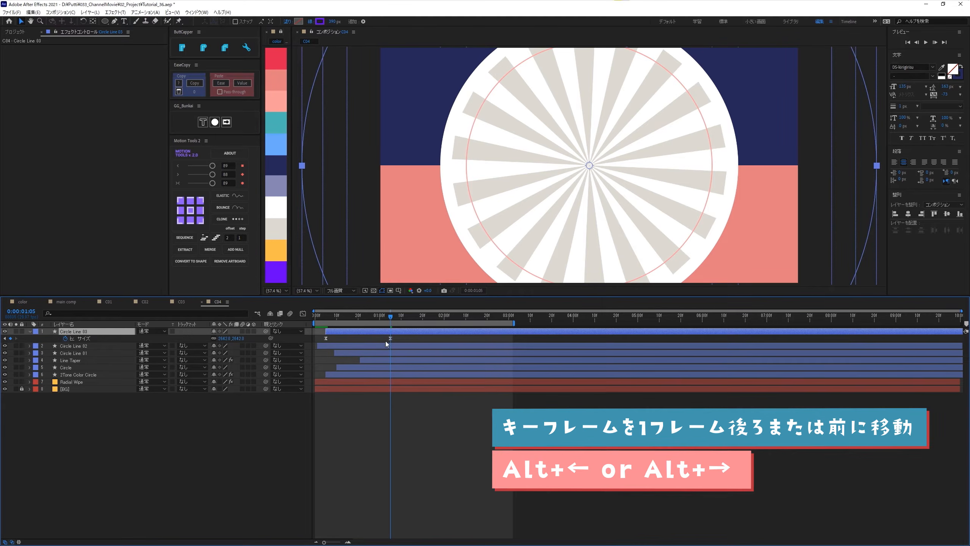
drag(385, 335, 398, 342)
key(alt+Right)
key(alt+Right)
key(alt+Right)
key(alt+Right)
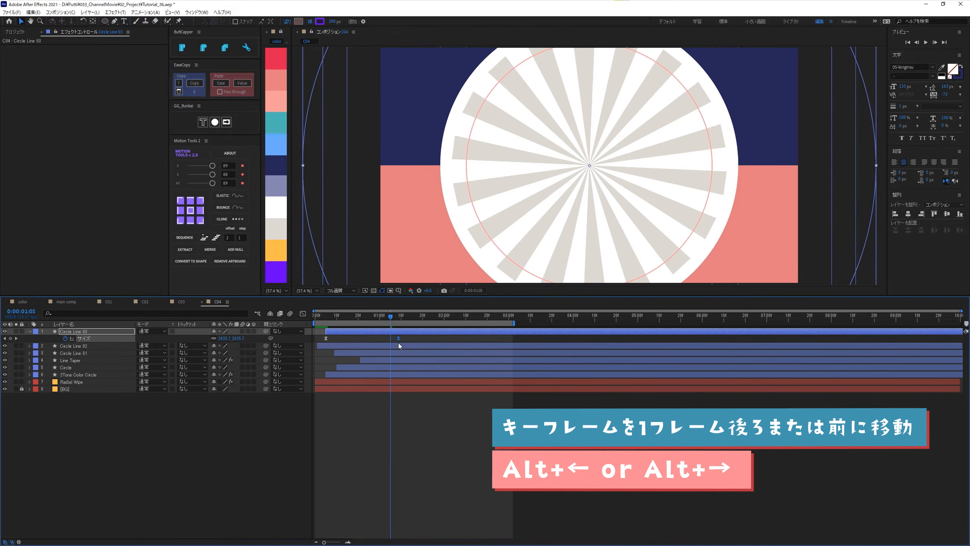
click(128, 405)
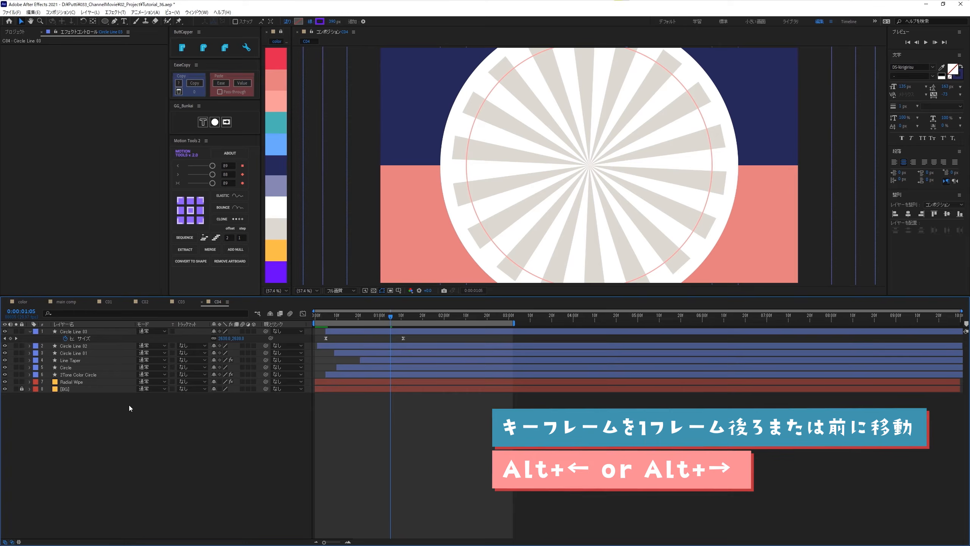
click(30, 331)
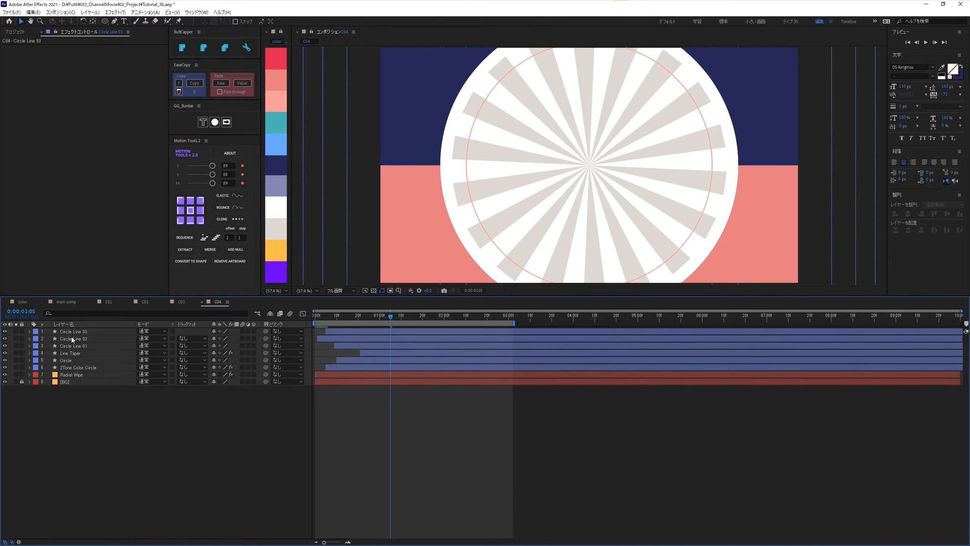
- Set the blending mode of Circle Line 02 and Circle Line 03 to Difference, and play back the transition
click(71, 338)
ctrl+click(71, 331)
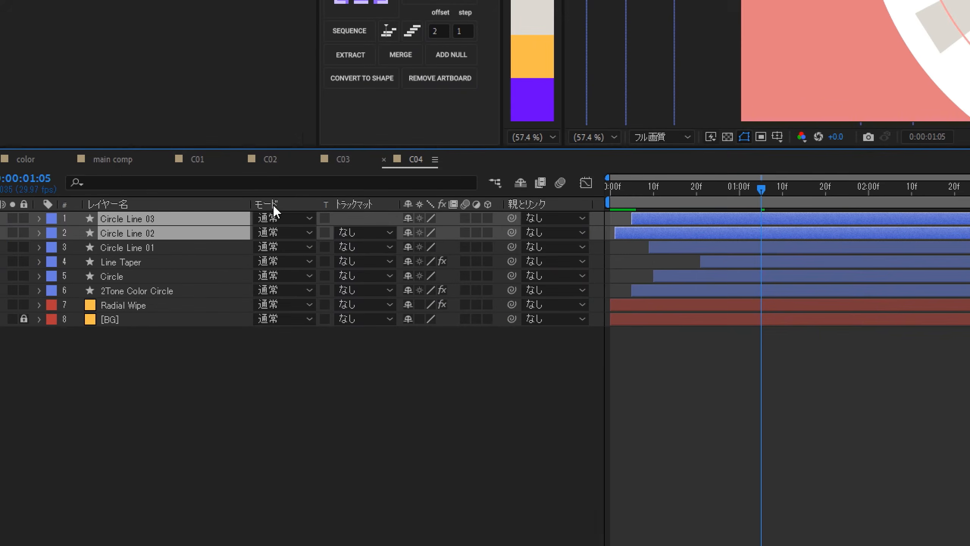
click(270, 220)
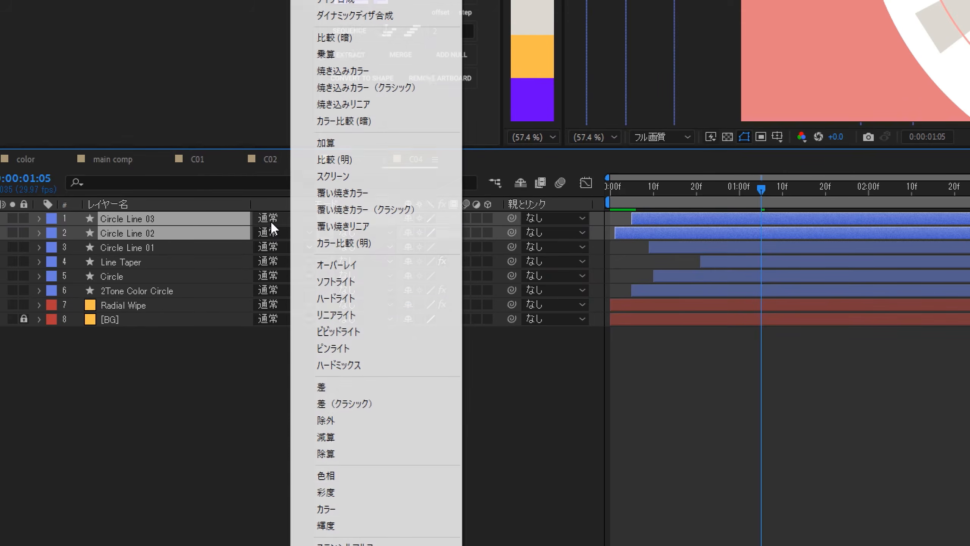
click(336, 388)
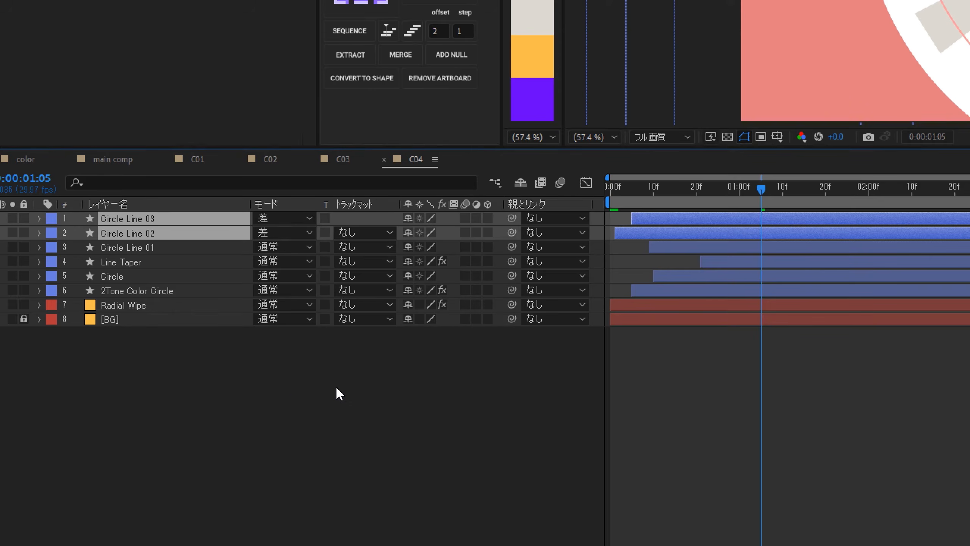
key(space)
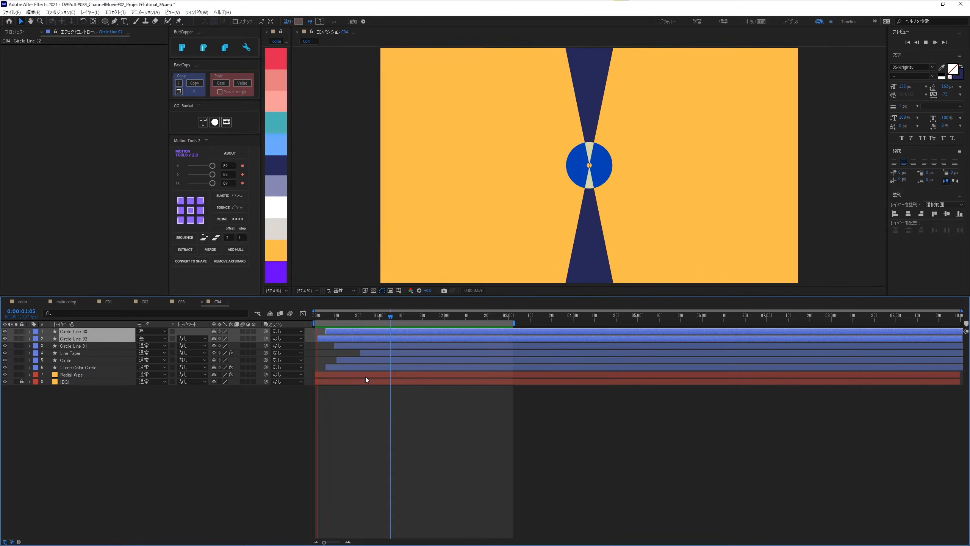
key(space)
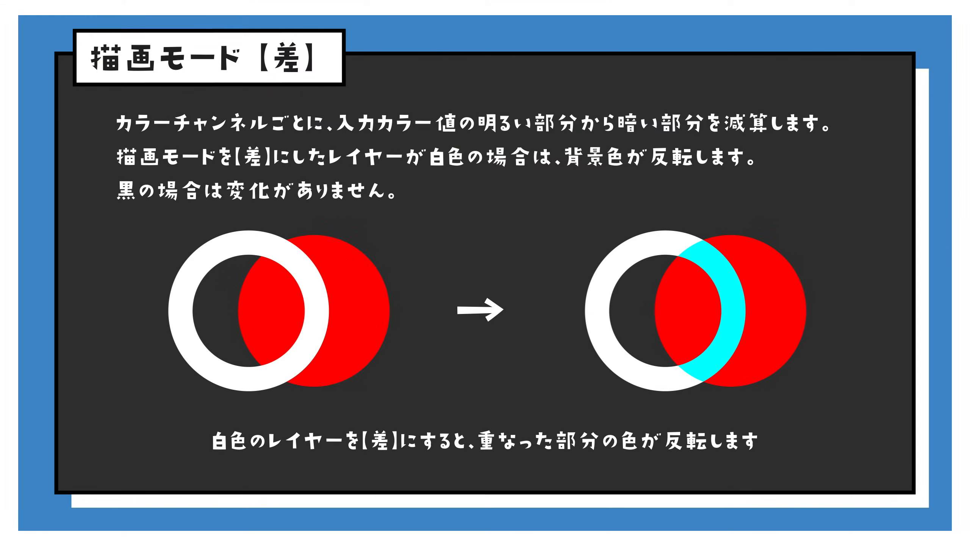
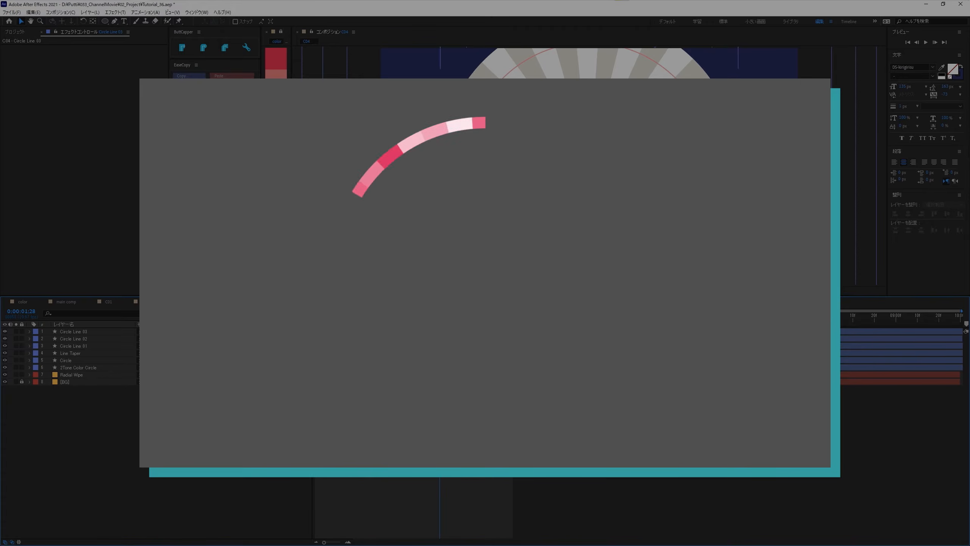
- Play back the transition from the start, and create a 2500 × 1080 px composition named Circle Line Colorama
key(Home)
key(space)
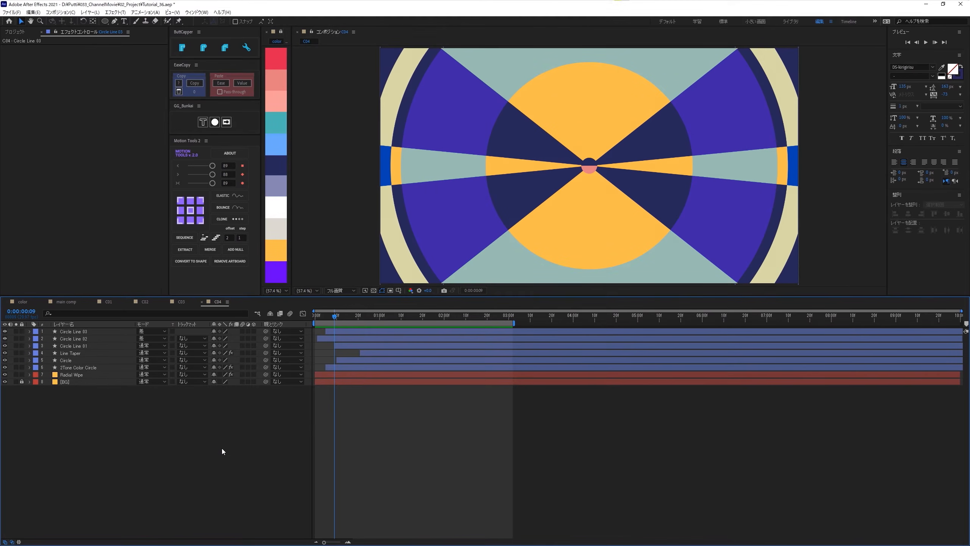
key(ctrl+n)
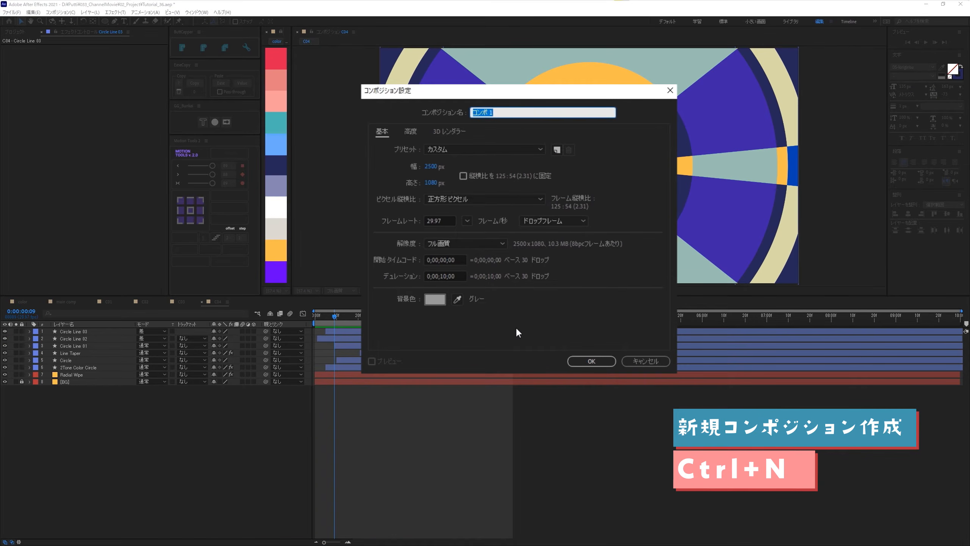
text(Circle Line Colorama)
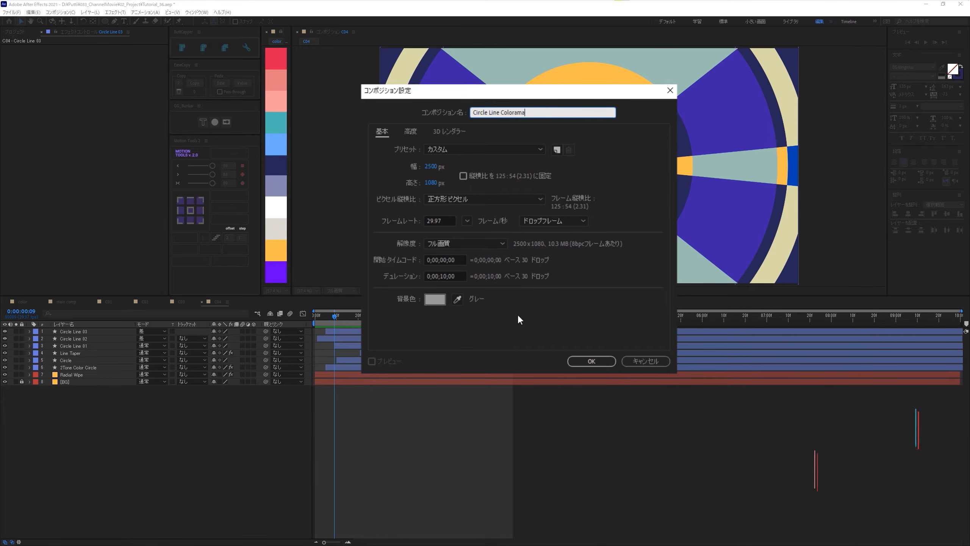
click(615, 123)
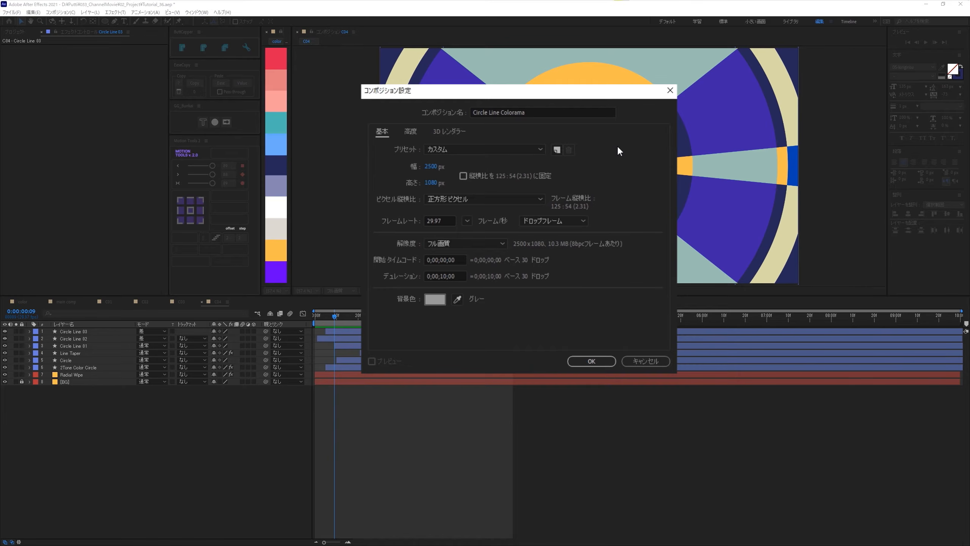
click(591, 361)
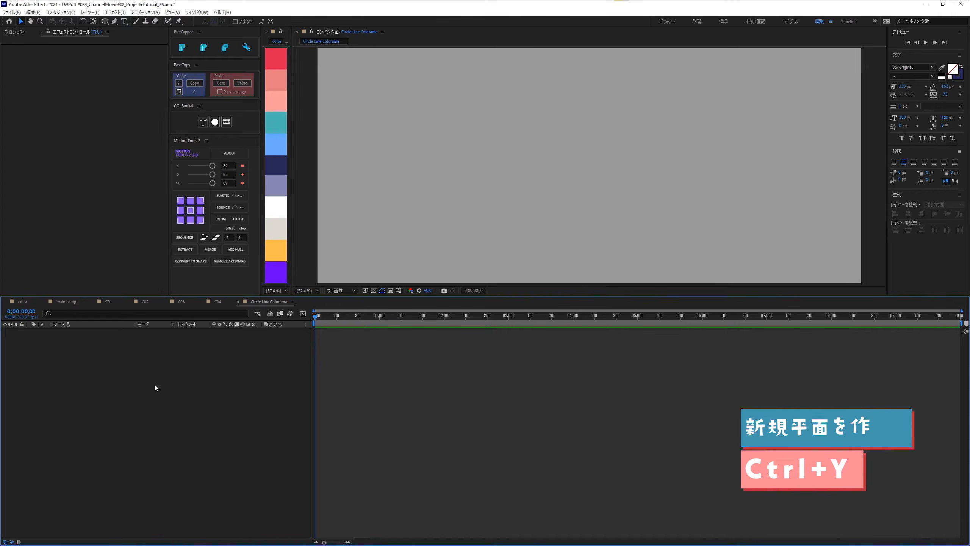
- Add a black solid of 2500 × 50 px to the Circle Line Colorama composition
key(ctrl+y)
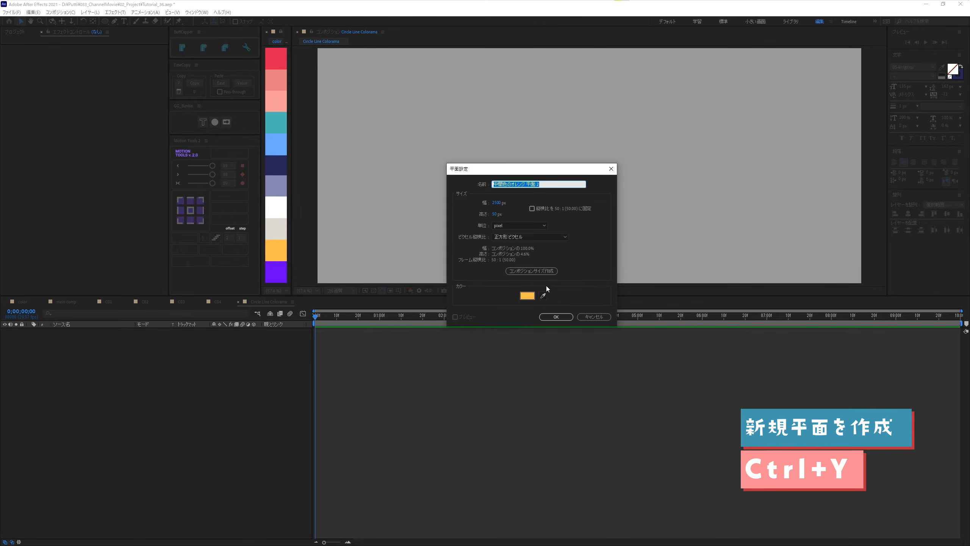
click(534, 295)
drag(328, 243, 302, 265)
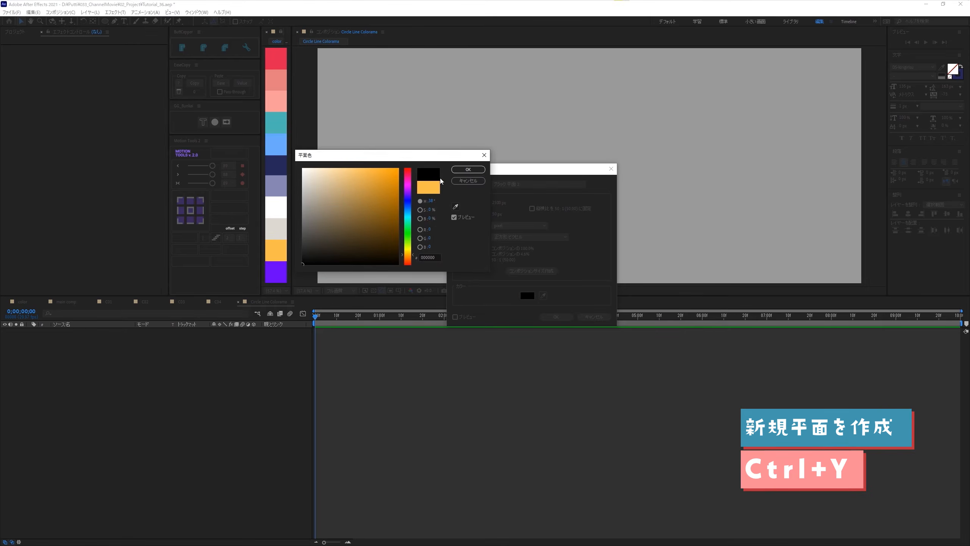
click(468, 169)
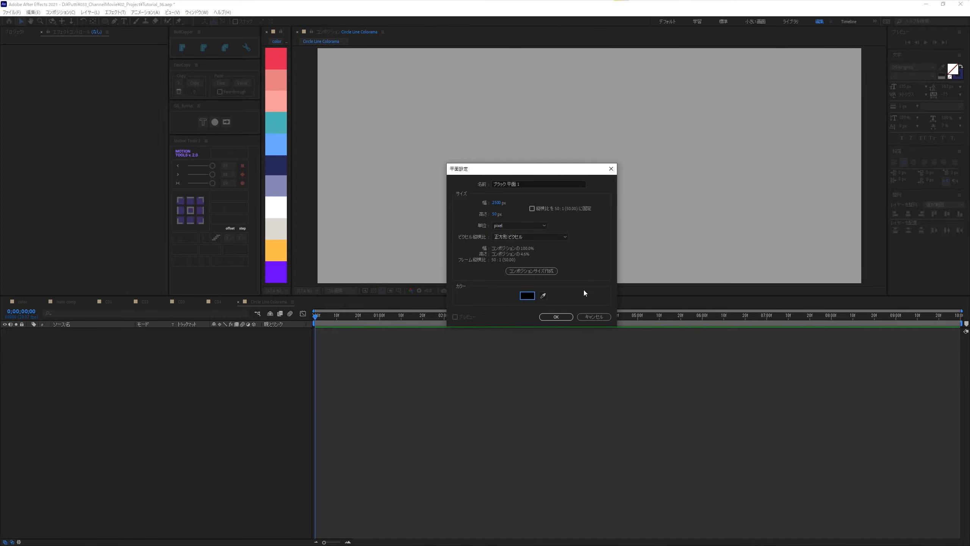
click(566, 317)
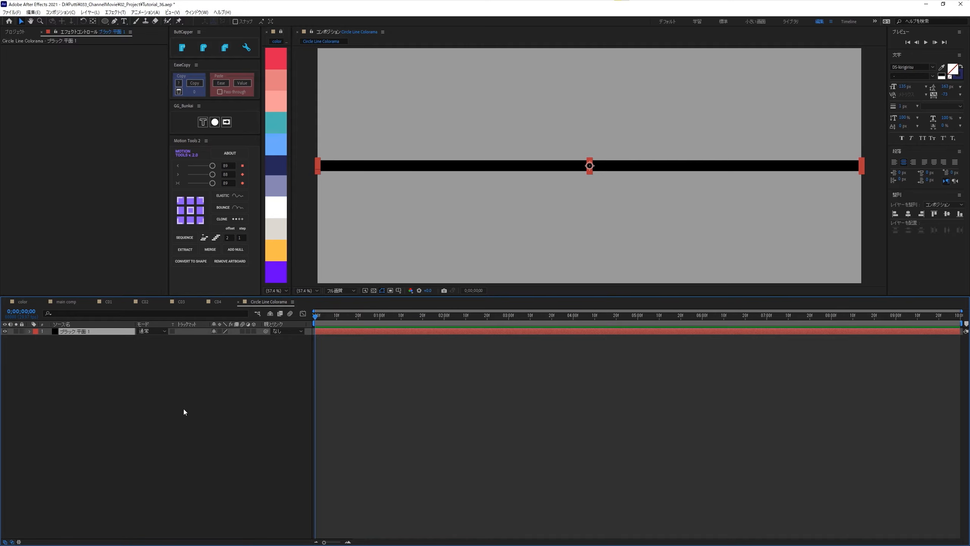
- Move the black solid's anchor point to its left edge and set its vertical position to 1020
click(180, 210)
key(p)
click(225, 338)
text(1020)
key(Return)
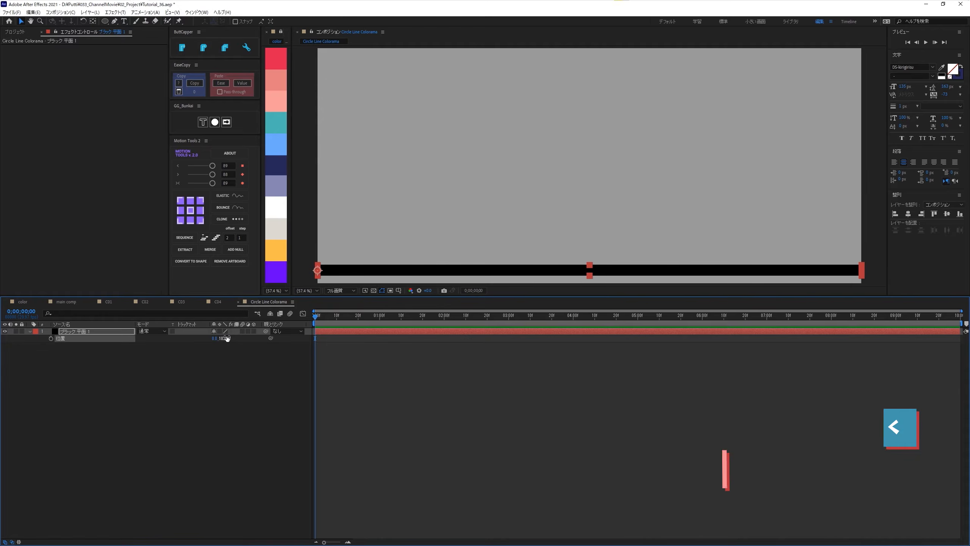
click(91, 333)
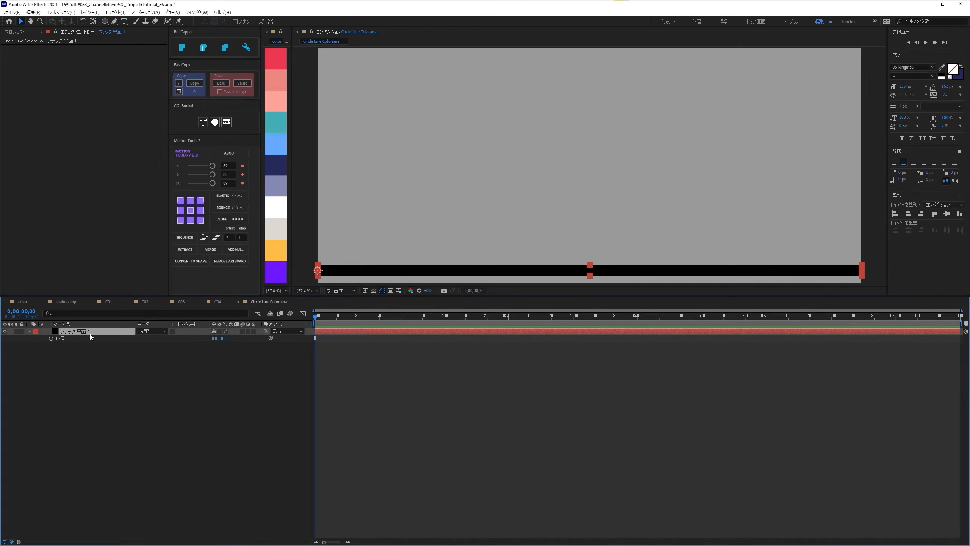
click(29, 332)
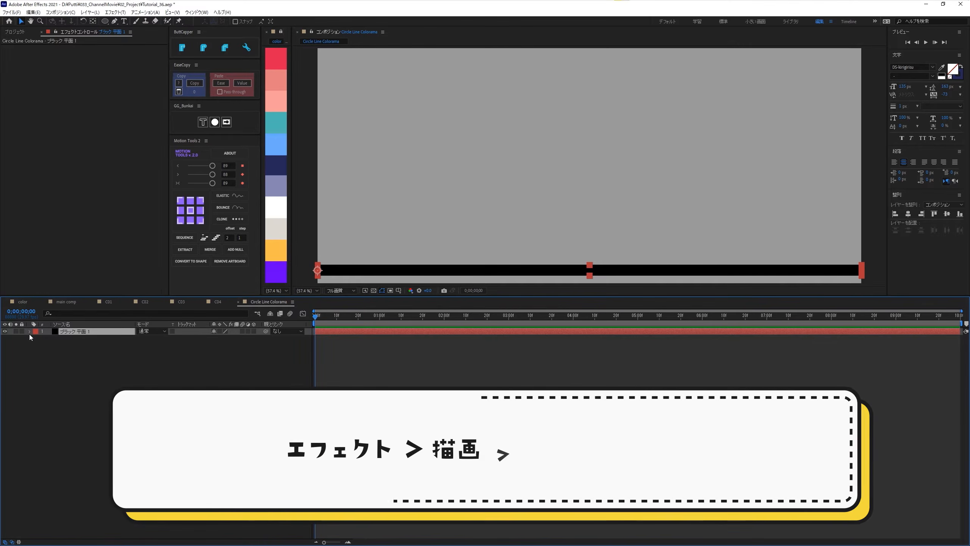
- Apply the Gradient Ramp effect to the black solid and set the ramp's start point to 0, 0
key(ctrl+space)
key(Return)
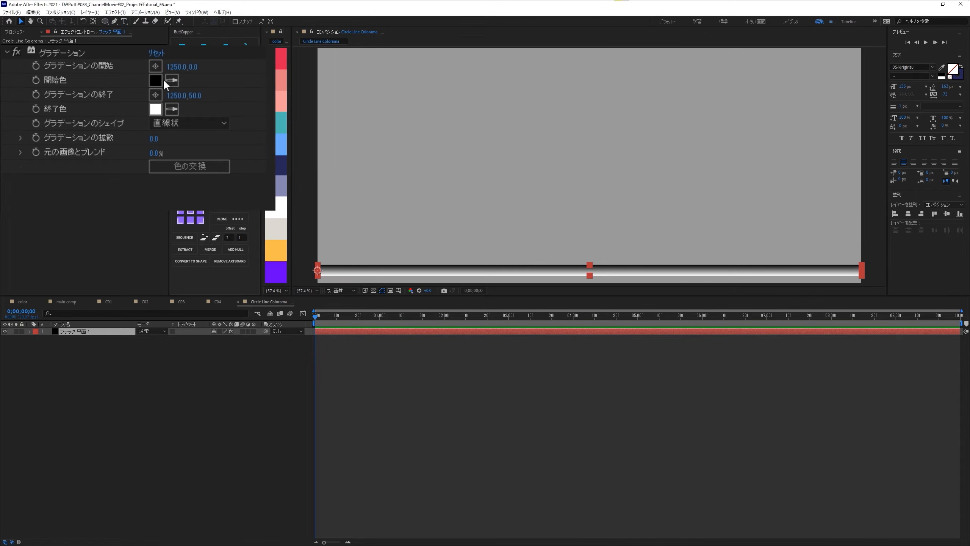
drag(172, 68, 174, 66)
click(174, 66)
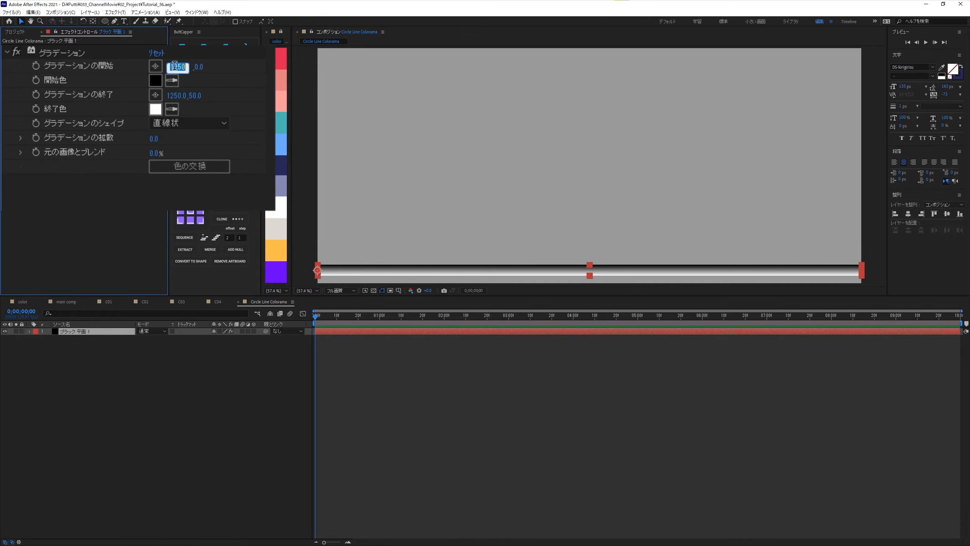
text(0)
key(Return)
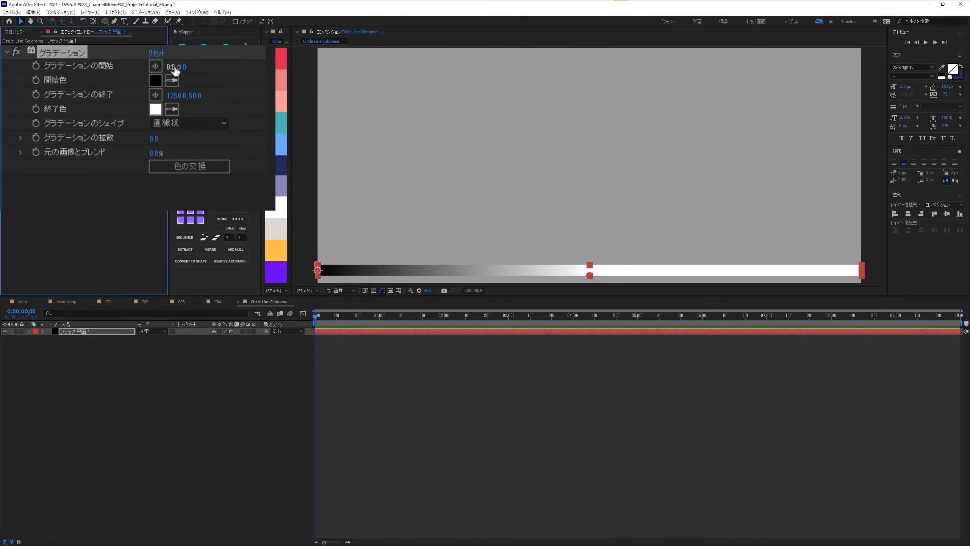
- Set the gradient's end point to 2500, 0 so the ramp runs along the solid's full width
click(174, 95)
text(2500)
key(Tab)
text(0)
key(Return)
click(107, 187)
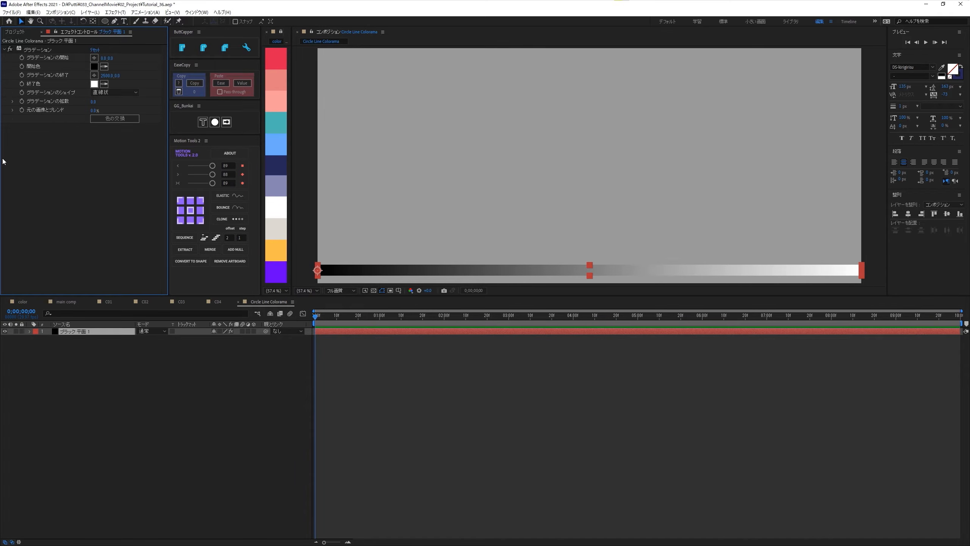
- Apply the Colorama effect to the solid and turn off palette interpolation in its output cycle
key(ctrl+space)
text(col)
key(Down)
key(Return)
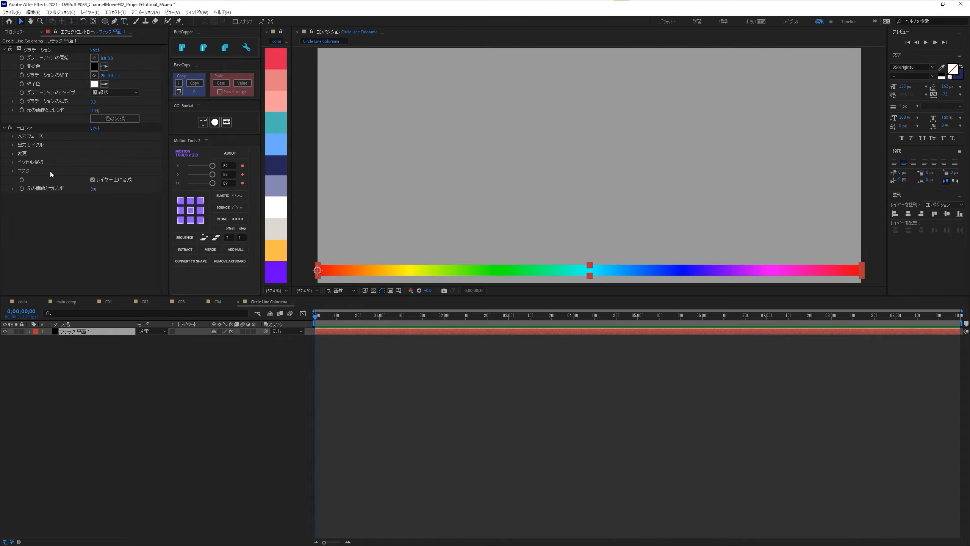
click(4, 50)
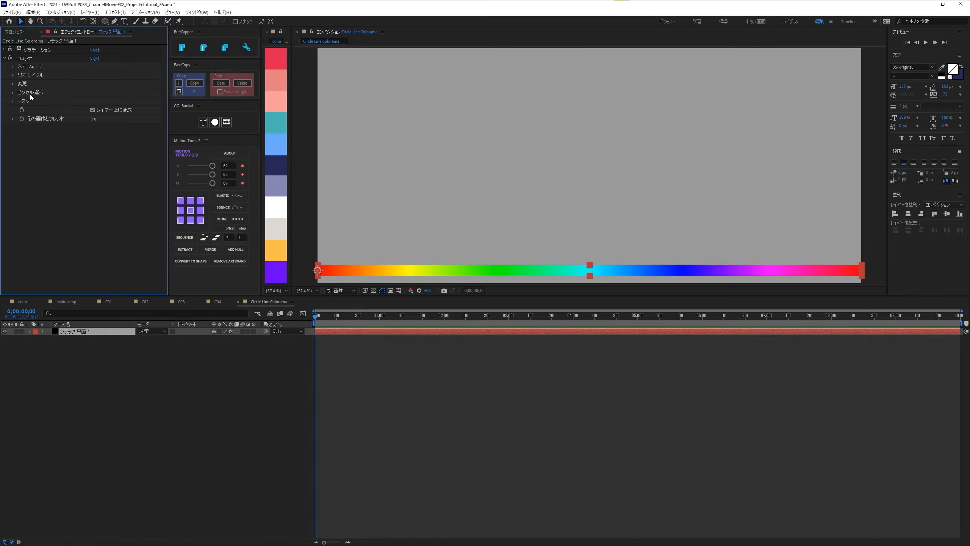
click(12, 75)
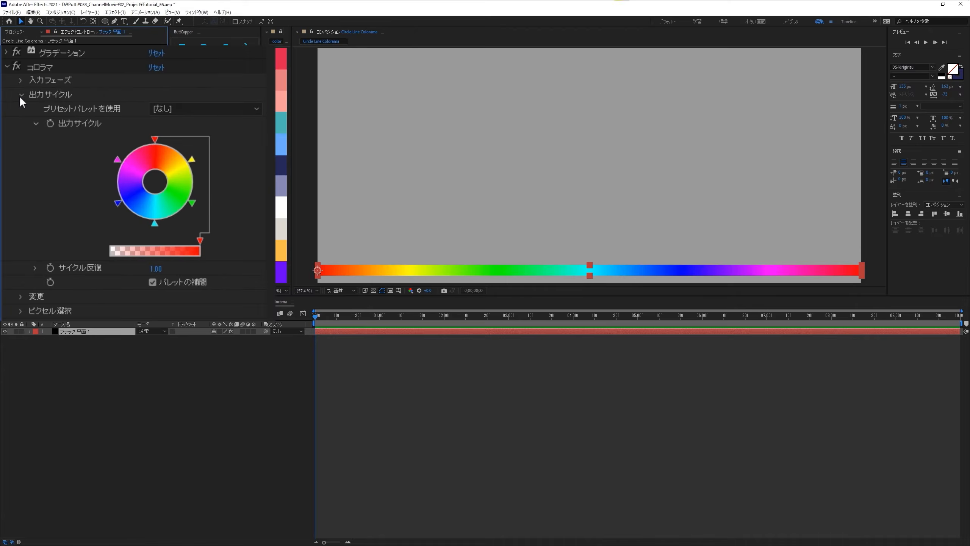
click(152, 283)
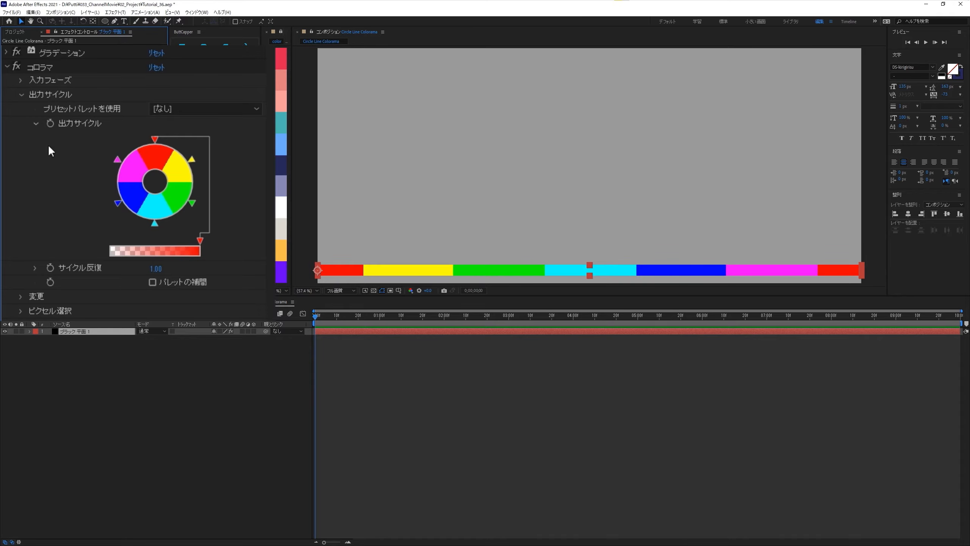
click(4, 58)
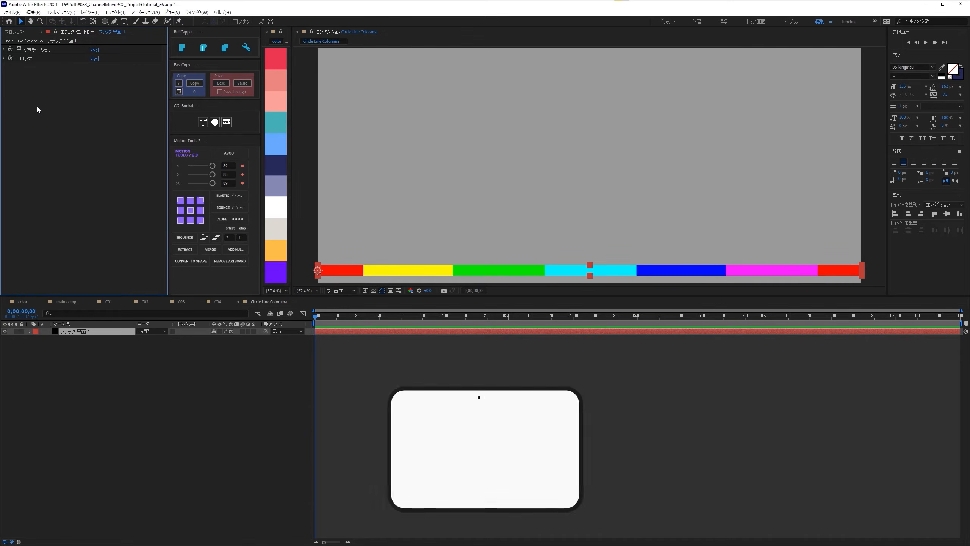
- Apply the Tint effect to the solid and map black to the red sampled from the color palette
key(ctrl+space)
text(t)
key(Return)
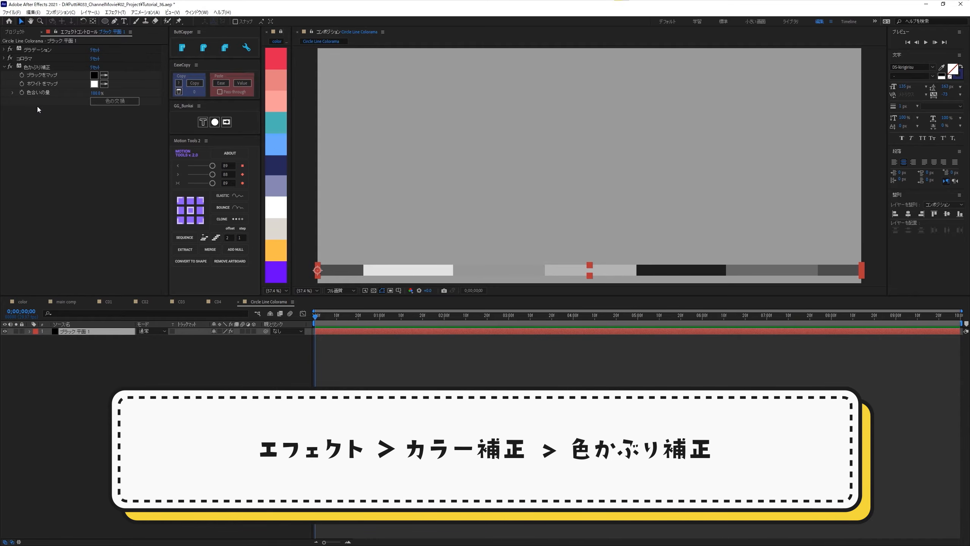
click(104, 75)
click(274, 61)
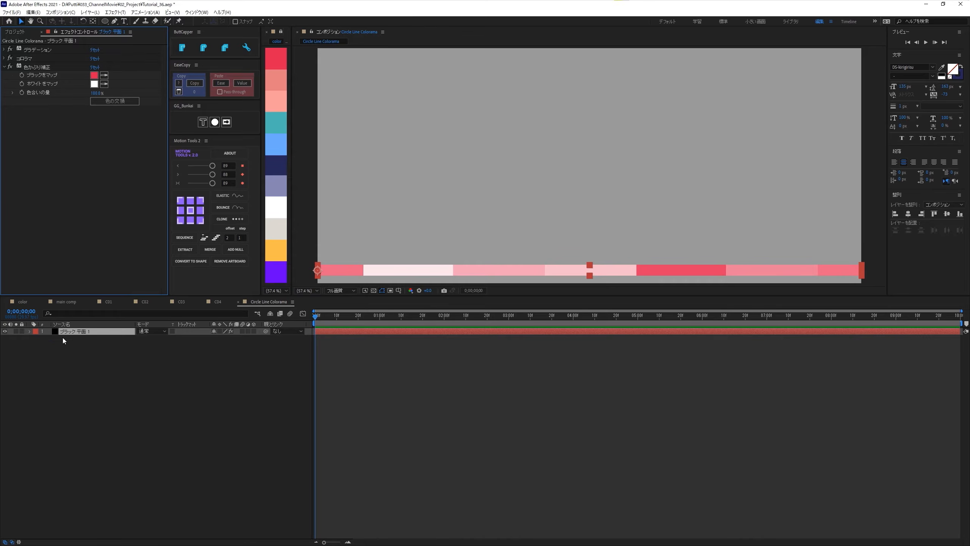
click(59, 339)
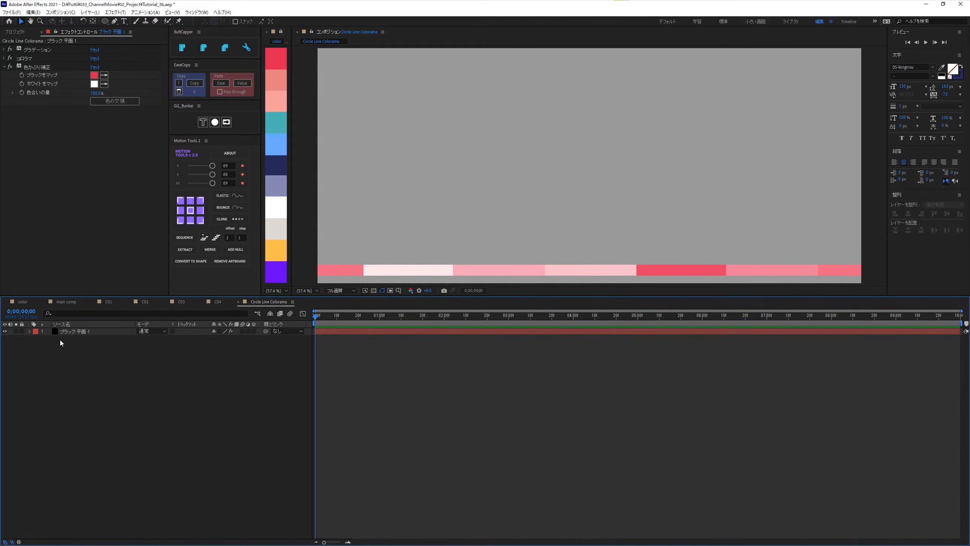
- Unlink the solid's scale proportions and set a starting horizontal scale of 0% with a keyframe at 0;00;00;00
click(63, 331)
key(s)
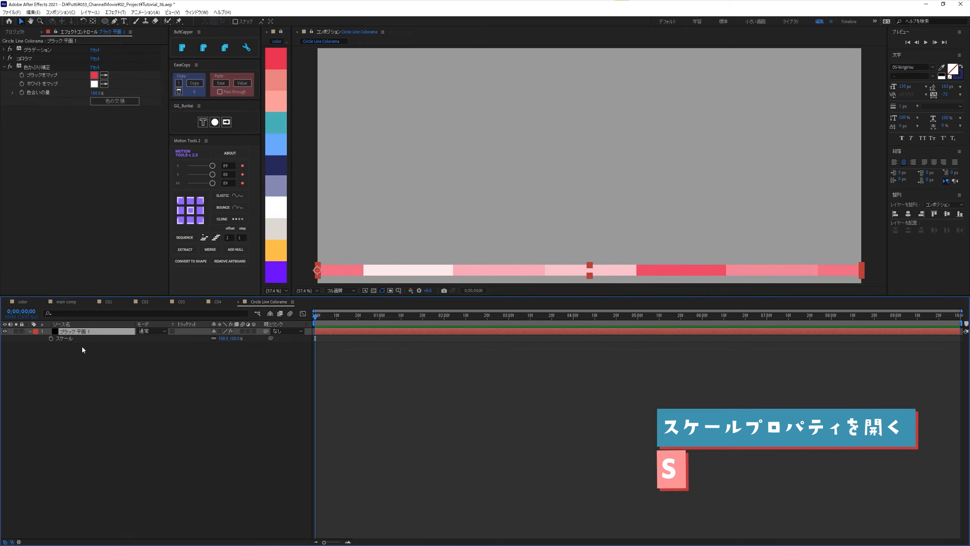
click(213, 338)
click(224, 338)
text(0)
key(Return)
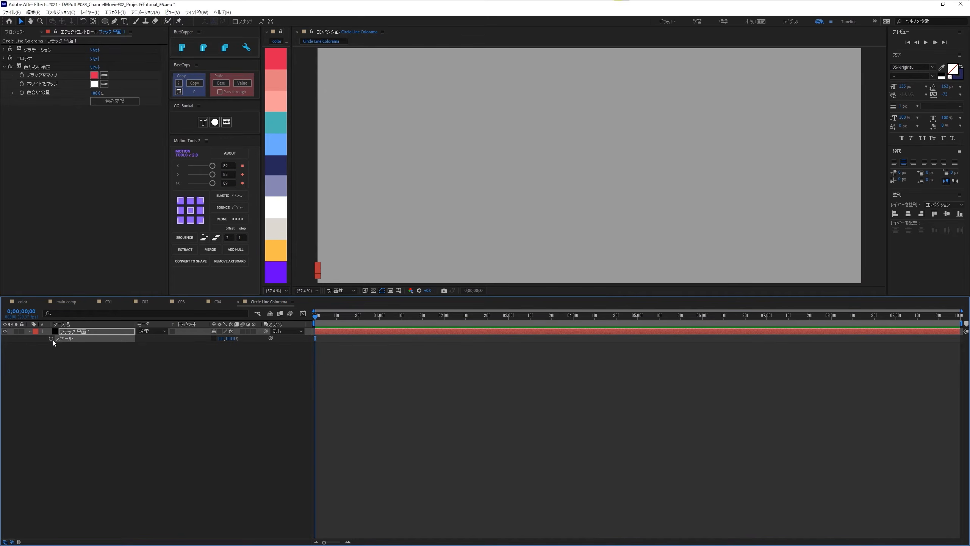
- Keyframe the solid's horizontal scale at 100% at 0;00;01;00
key(shift+Page_Down)
key(shift+Page_Down)
key(shift+Page_Down)
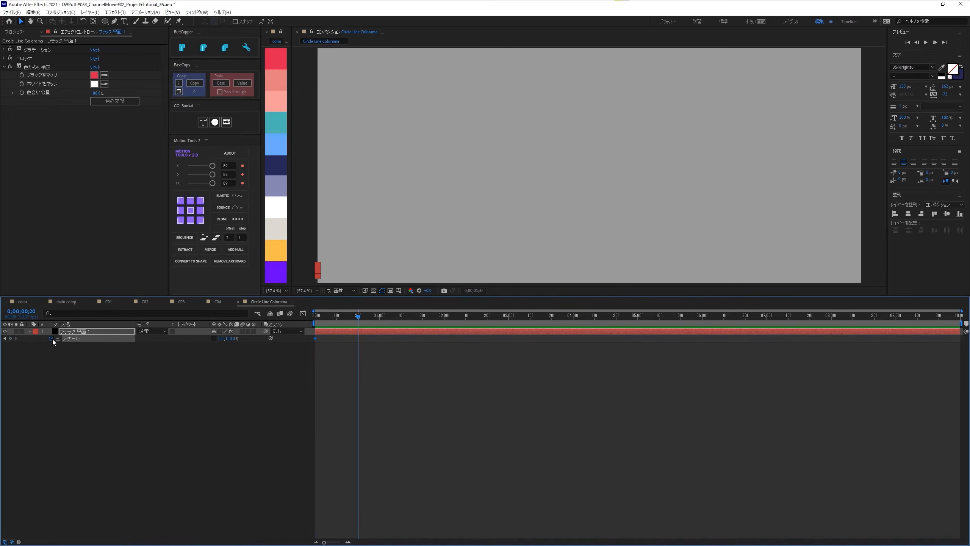
click(220, 339)
text(100)
key(Return)
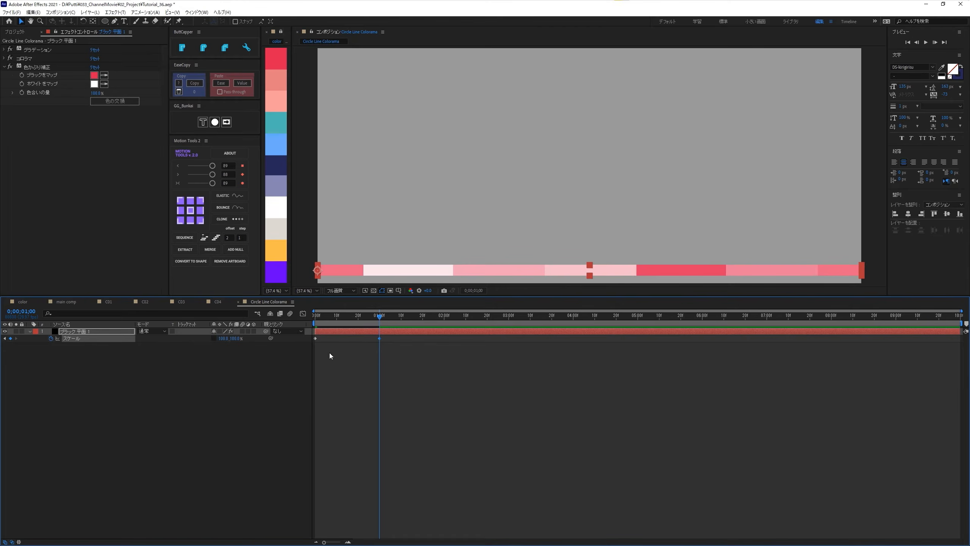
- Ease both scale keyframes with Motion Tools and play back the color bar's growth from the start
drag(396, 336, 312, 353)
drag(215, 183, 214, 182)
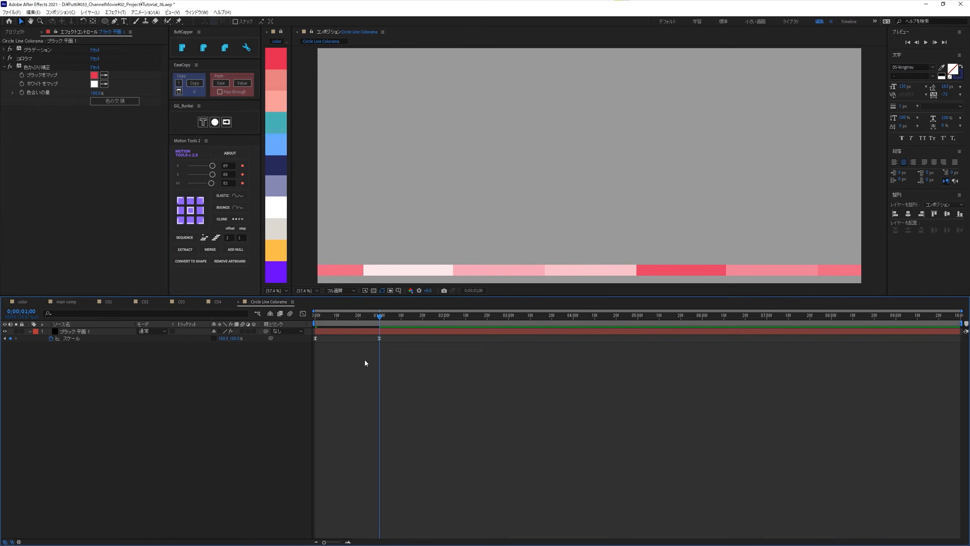
click(319, 316)
key(space)
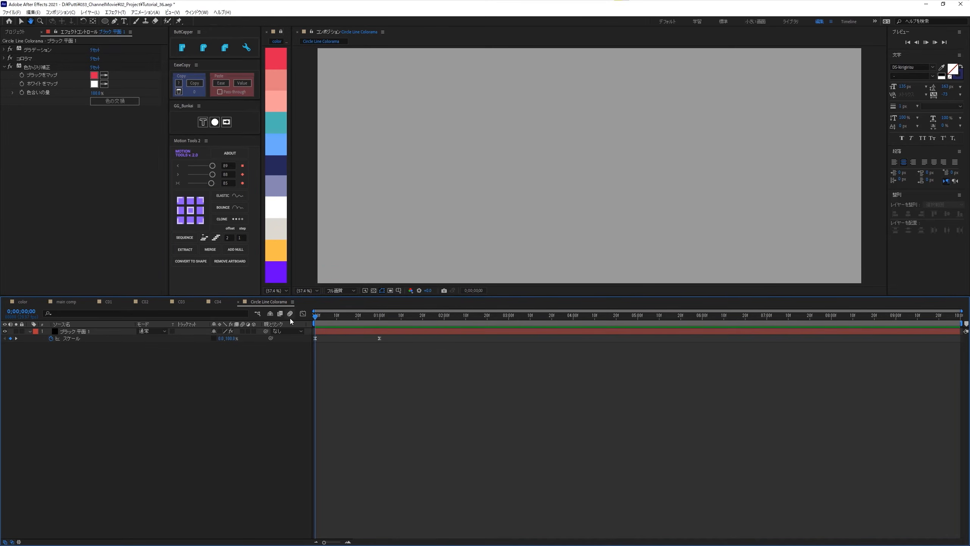
key(space)
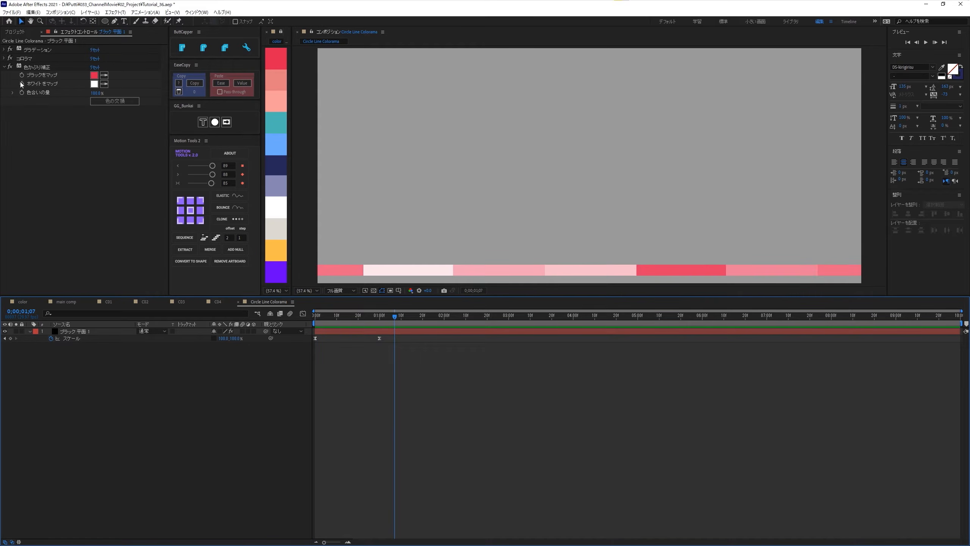
- Return to composition C04, file the Circle Line Colorama composition in the 02_Pre project folder, and select it there
click(216, 302)
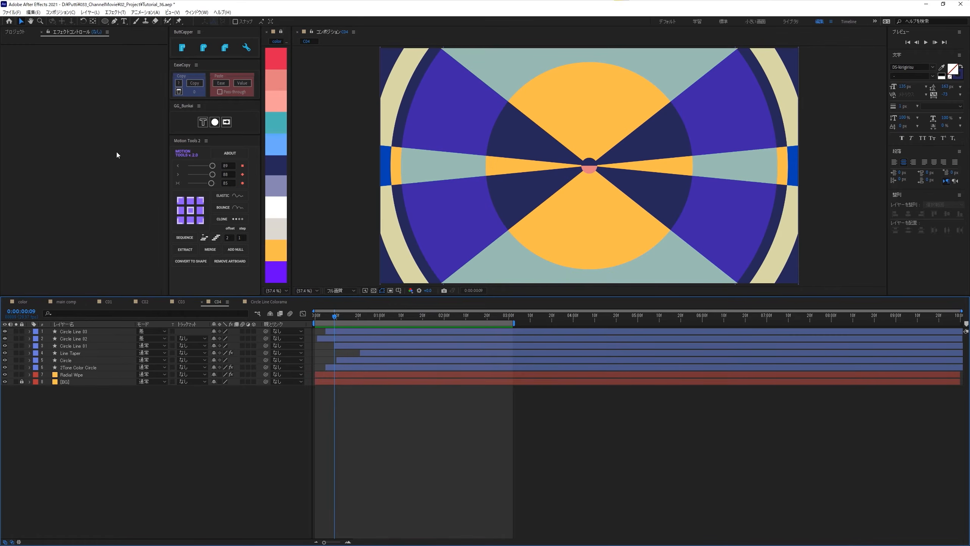
click(16, 32)
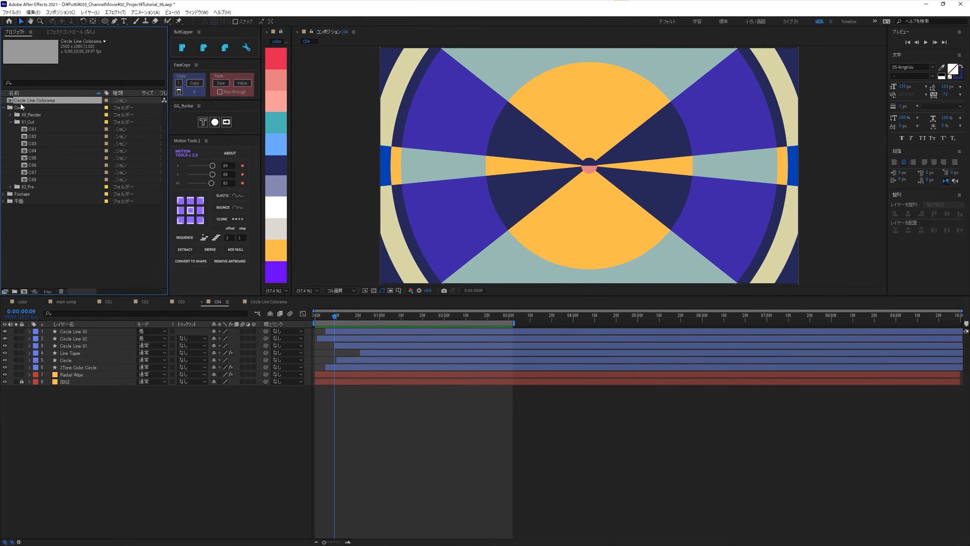
drag(39, 172, 12, 186)
click(10, 180)
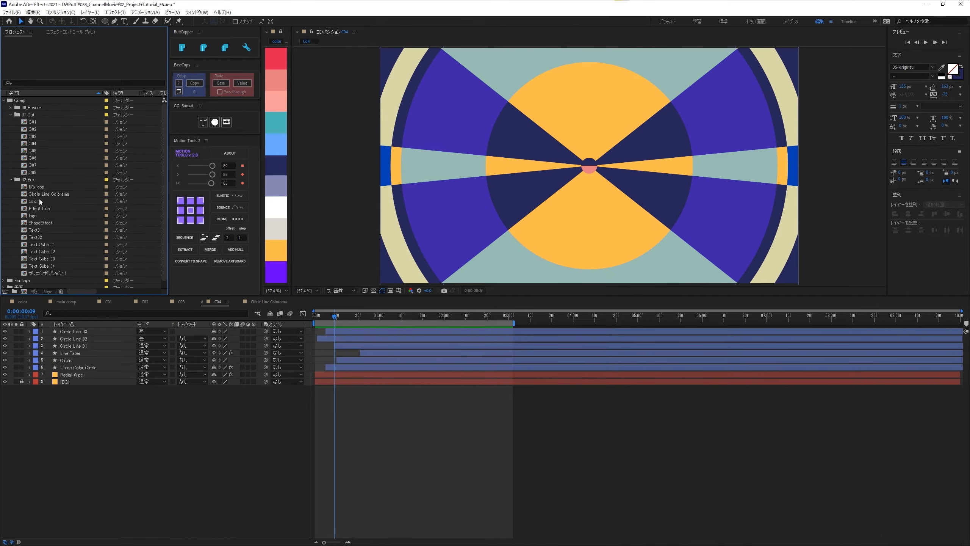
click(53, 194)
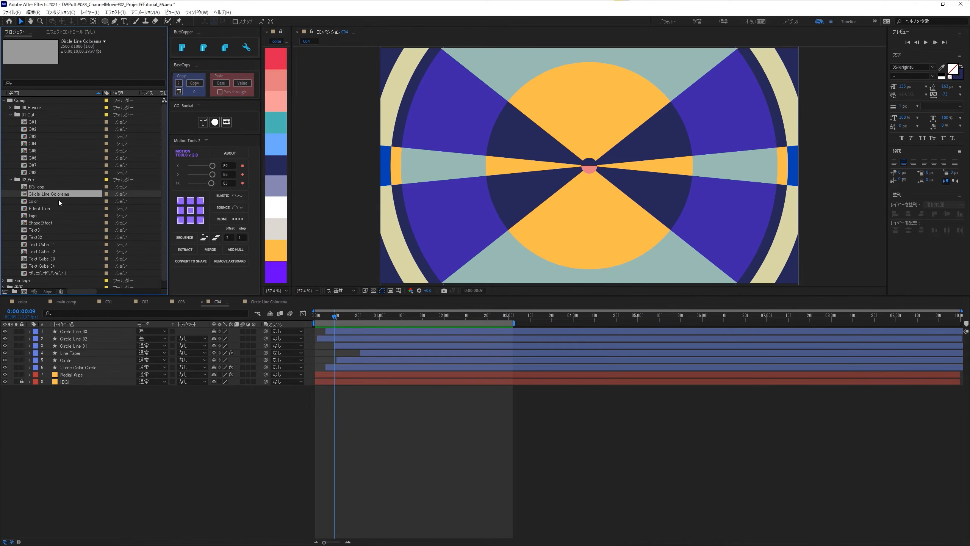
- Place the Circle Line Colorama composition as C04's top layer and start it at 0:00:00:20
drag(47, 193, 89, 331)
drag(352, 324, 358, 330)
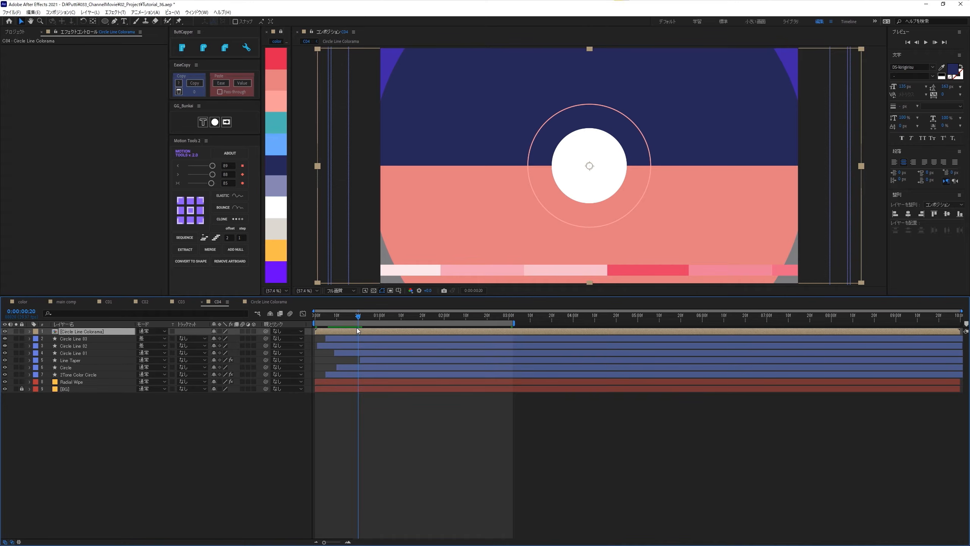
key(bracketleft)
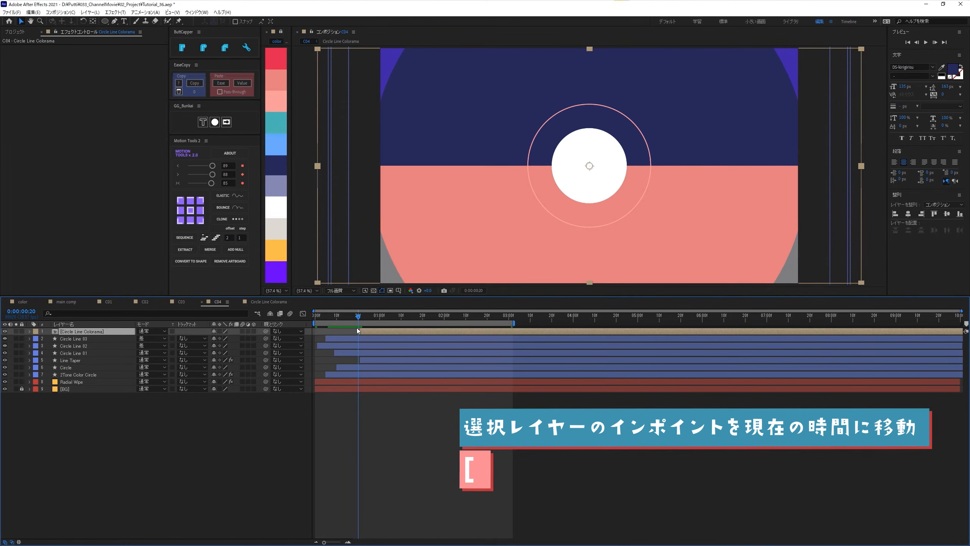
click(378, 433)
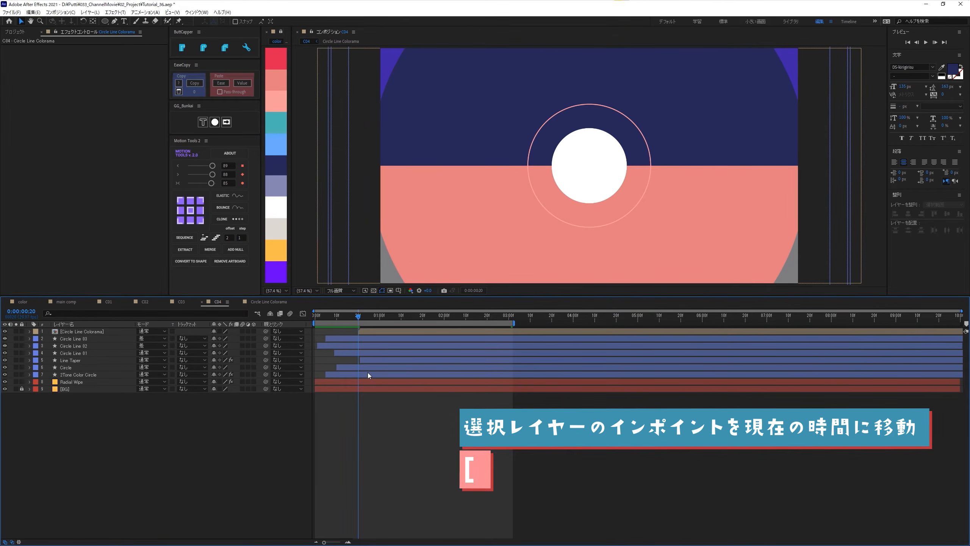
- Apply Polar Coordinates to the Circle Line Colorama layer with 100% interpolation and rectangular-to-polar conversion, checking it at 0:00:01:22
drag(356, 316, 426, 329)
click(427, 331)
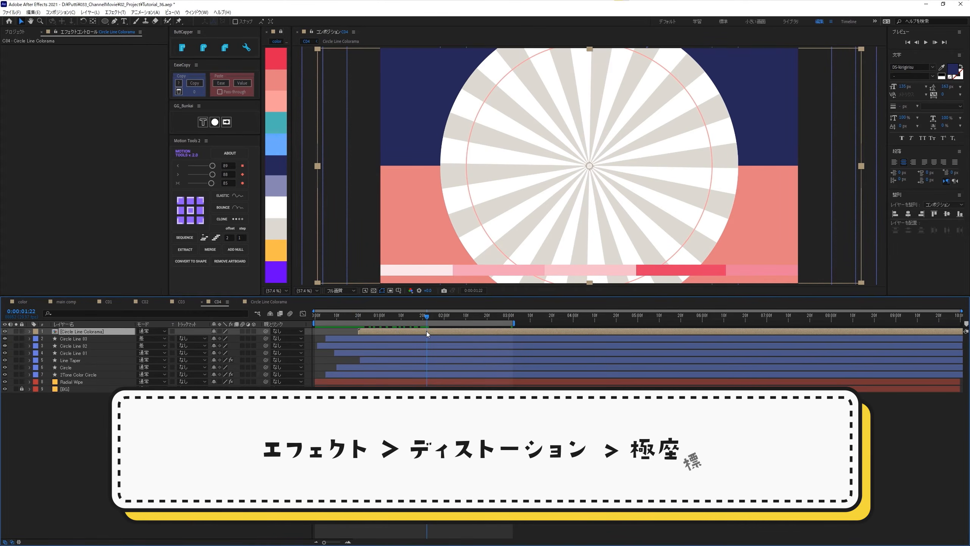
key(ctrl+space)
text(k)
key(Return)
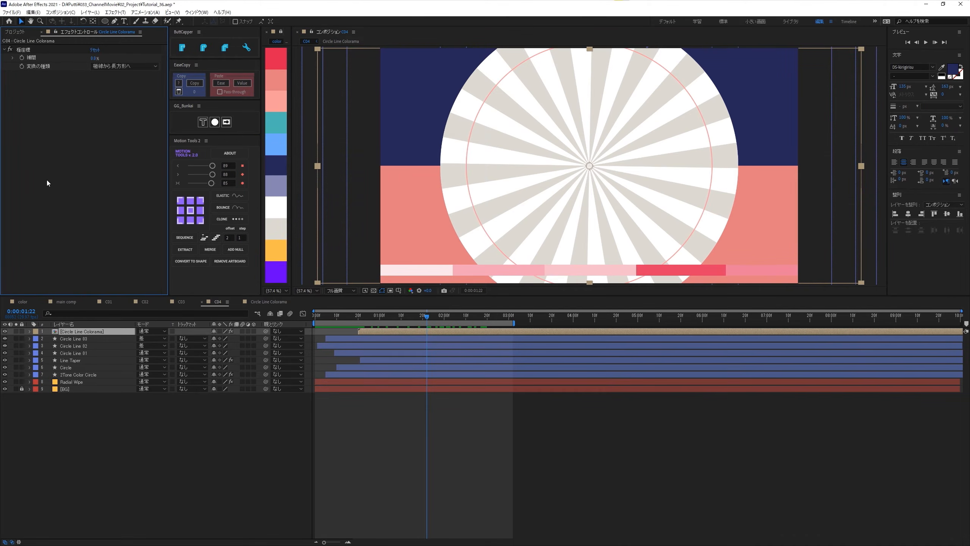
drag(95, 58, 133, 58)
click(143, 67)
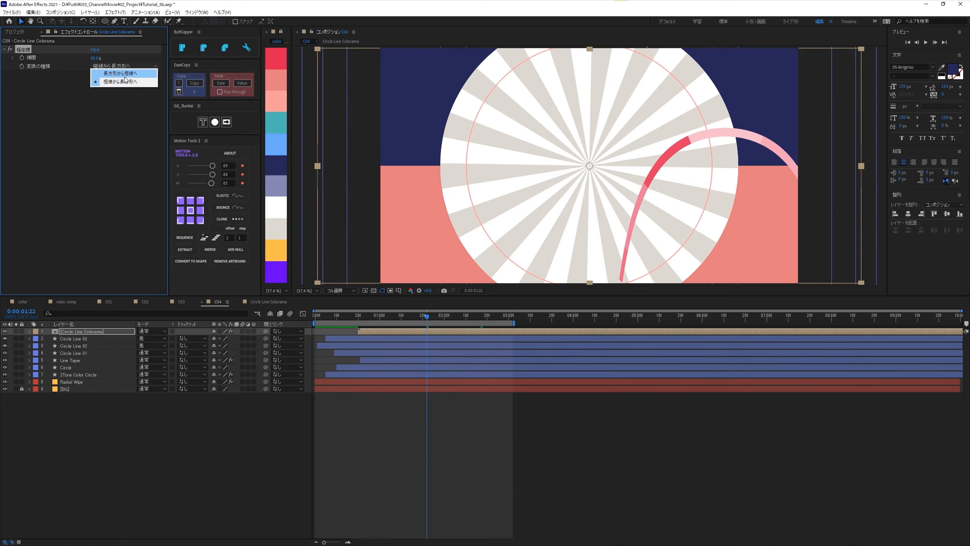
click(116, 73)
click(149, 181)
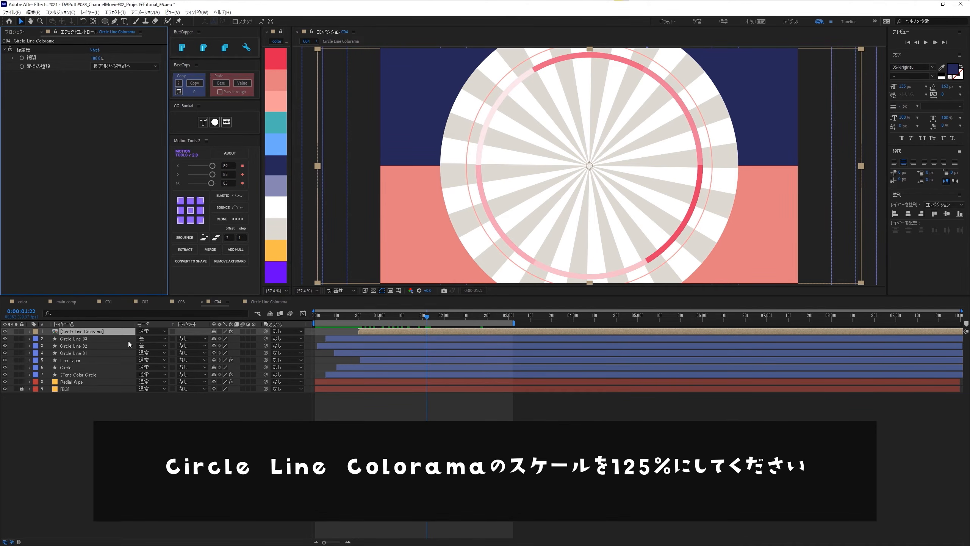
- Set the Circle Line Colorama layer's scale to 125%
key(s)
click(222, 339)
text(125)
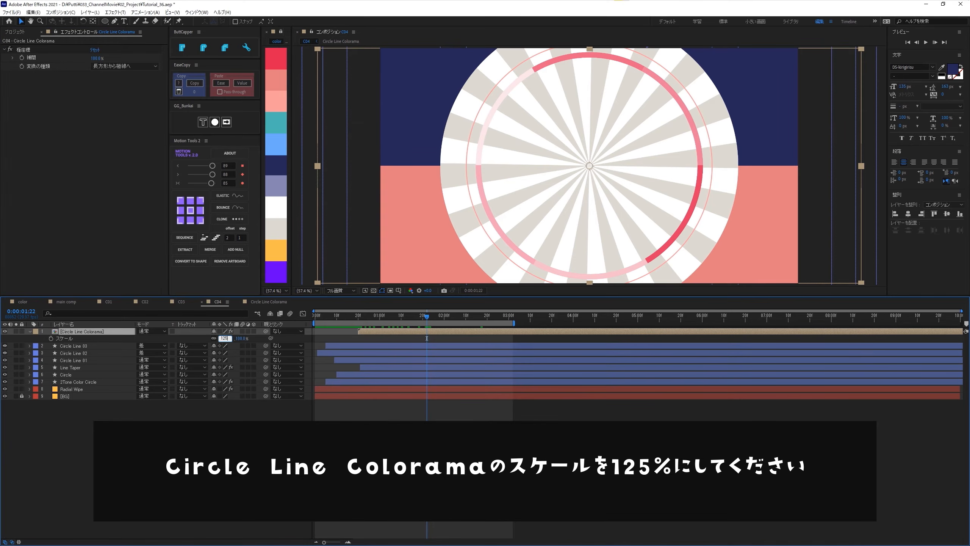
key(Return)
- Drive the Circle Line Colorama layer's rotation with the expression time*-15 and play back the animation
click(74, 331)
key(r)
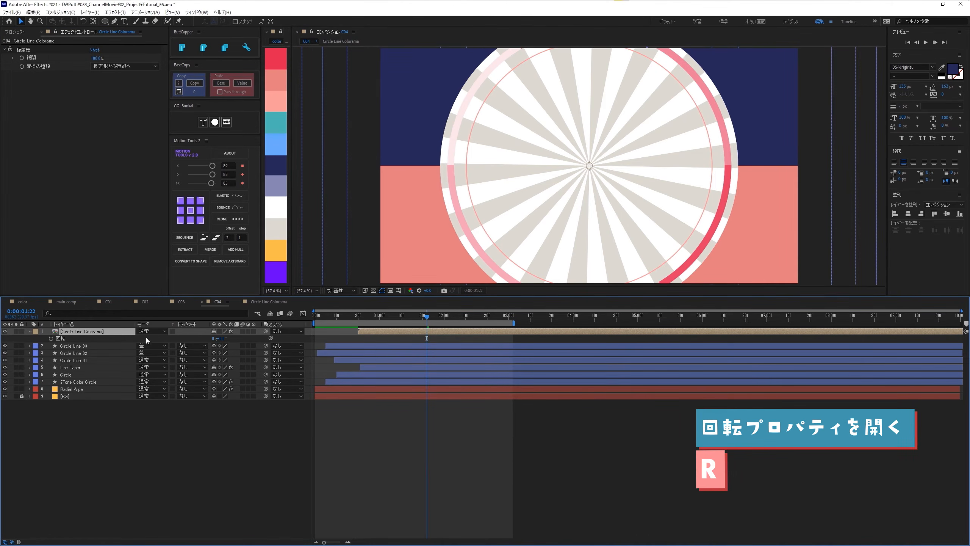
alt+click(52, 338)
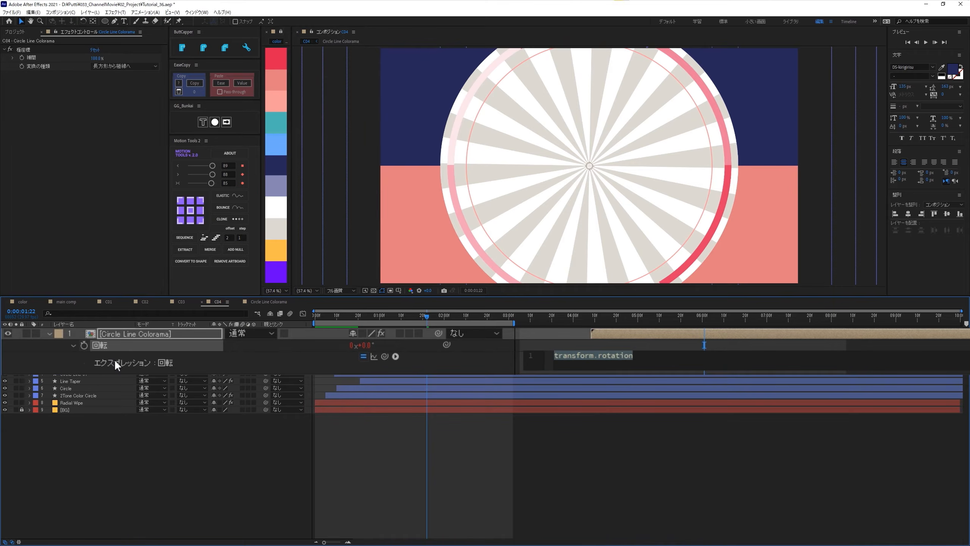
text(time*-15)
key(KP_Enter)
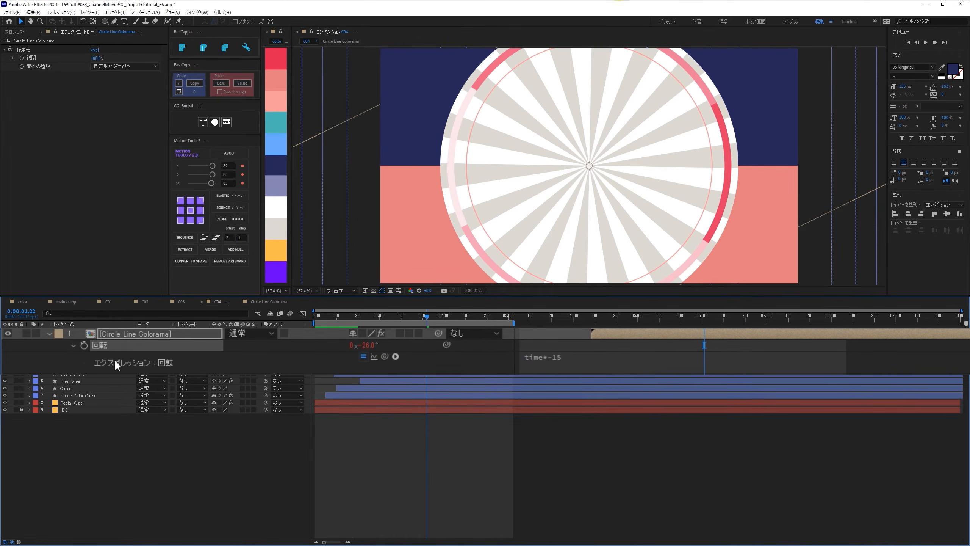
click(329, 318)
key(space)
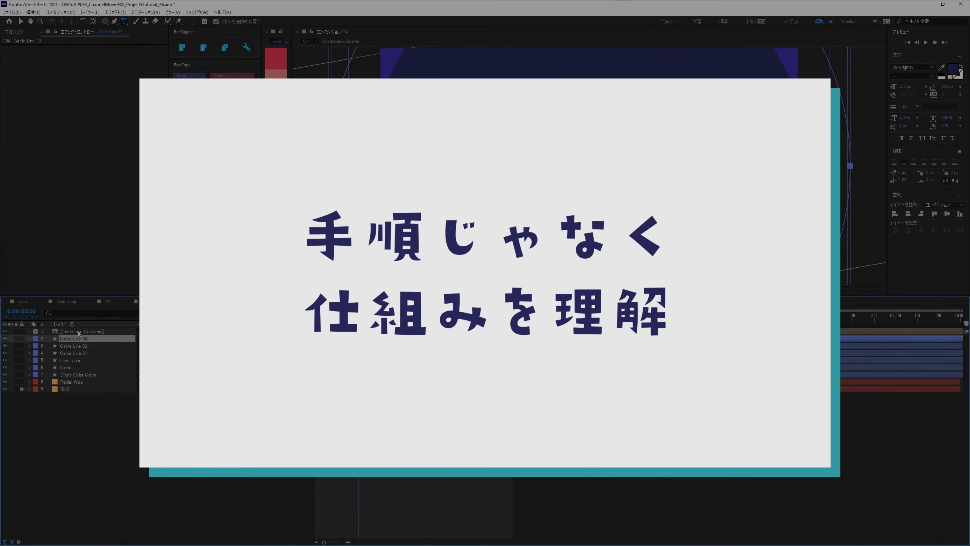
- Add a two-line text layer reading 手順じゃなく 仕組みを理解 above the other layers in C04
click(78, 331)
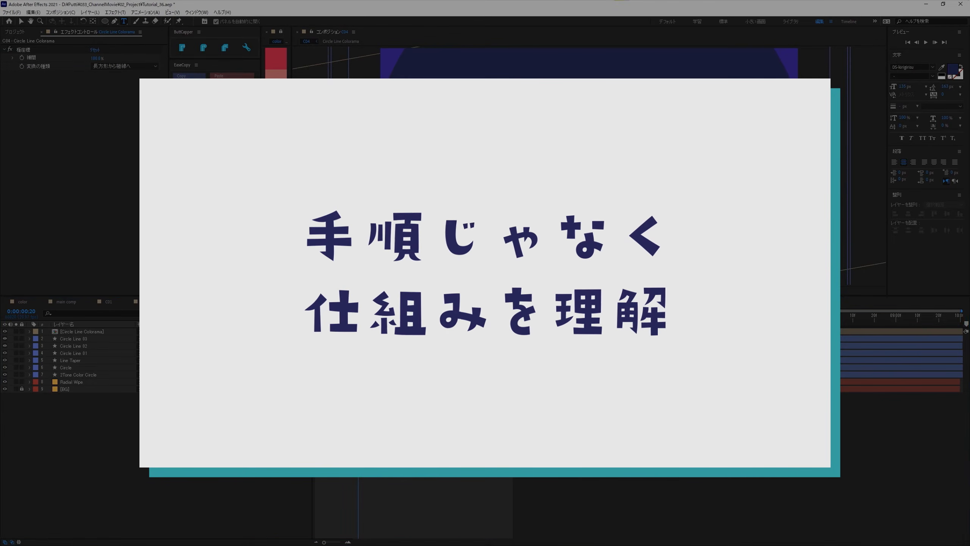
click(248, 438)
key(v)
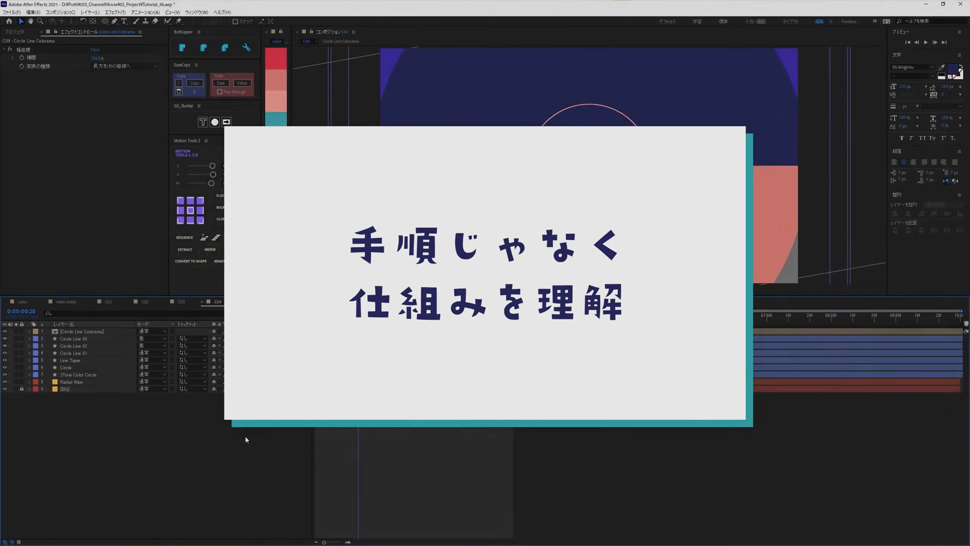
key(ctrl+t)
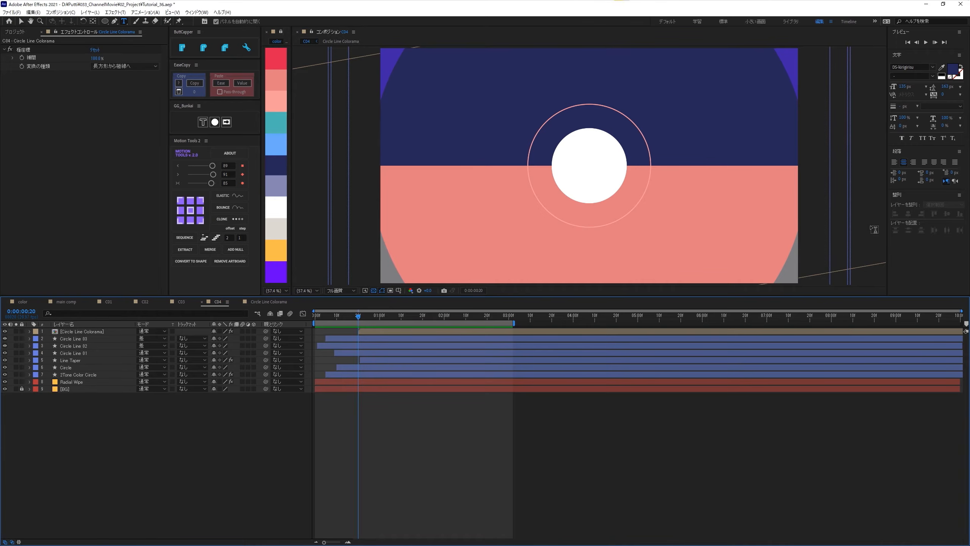
click(538, 163)
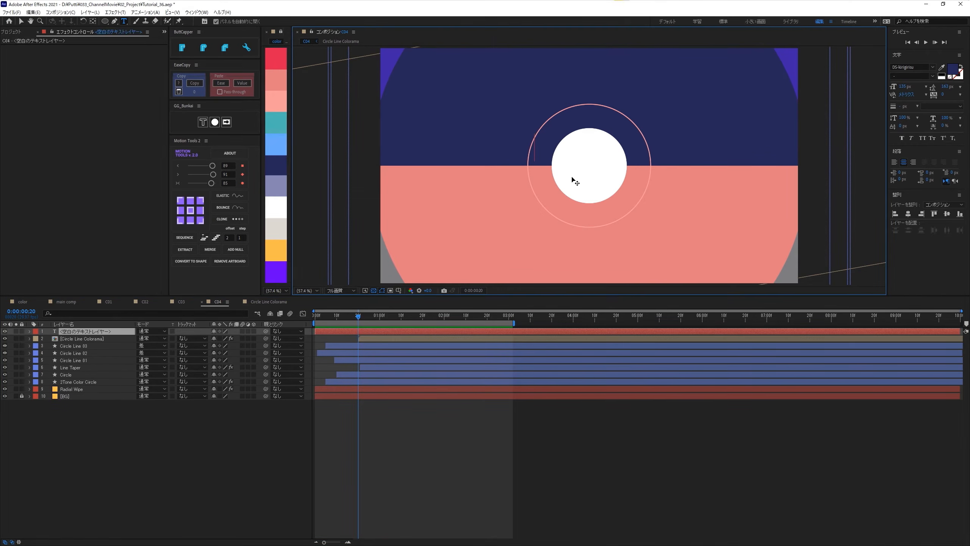
text(手順じゃなく 仕組みを理解)
click(107, 415)
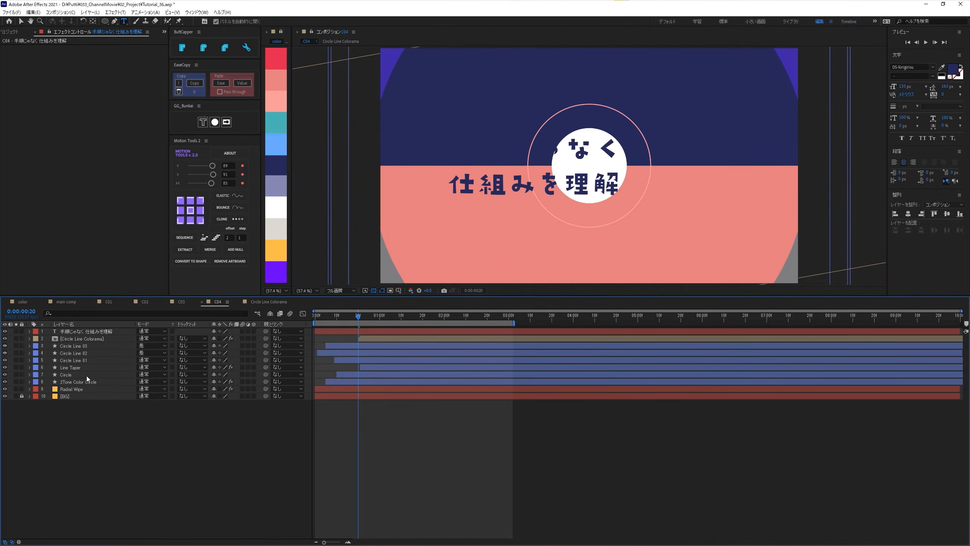
- Center the 手順じゃなく 仕組みを理解 text layer in the composition, viewing it at 0:00:02:08 over the striped circle
click(74, 324)
click(78, 330)
click(70, 324)
drag(429, 316, 461, 320)
drag(551, 150, 576, 155)
key(ctrl+alt+Home)
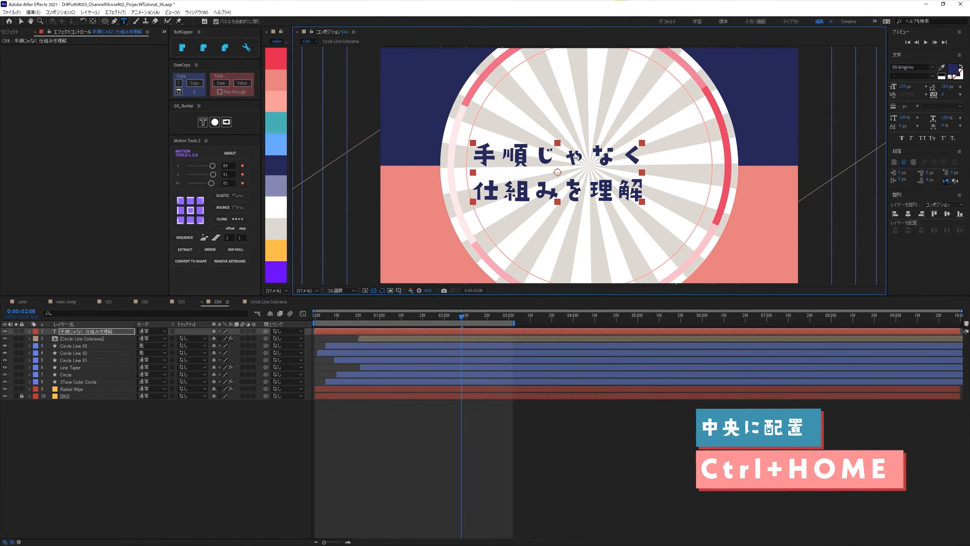
key(ctrl+Home)
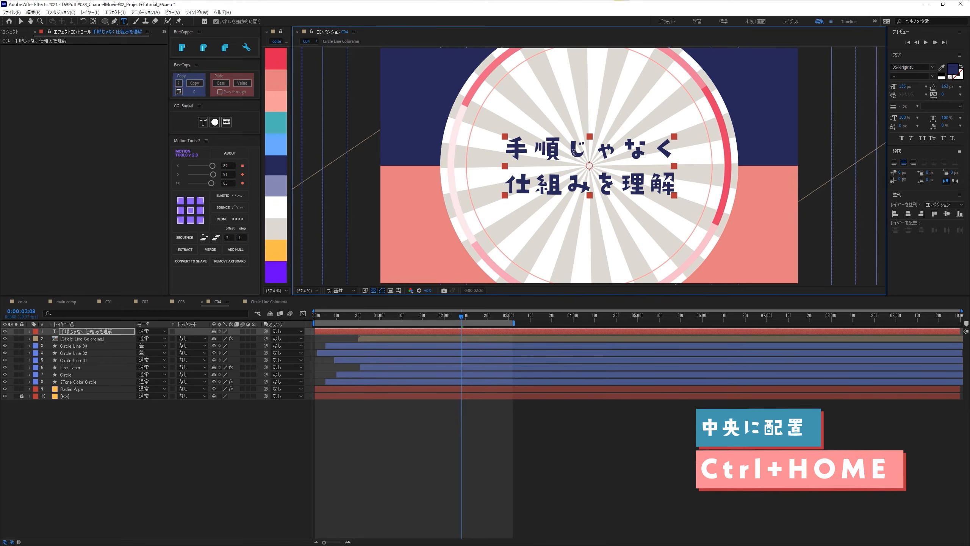
- Move the text layer's in point to 0:00:00:20
click(213, 425)
click(73, 331)
key(v)
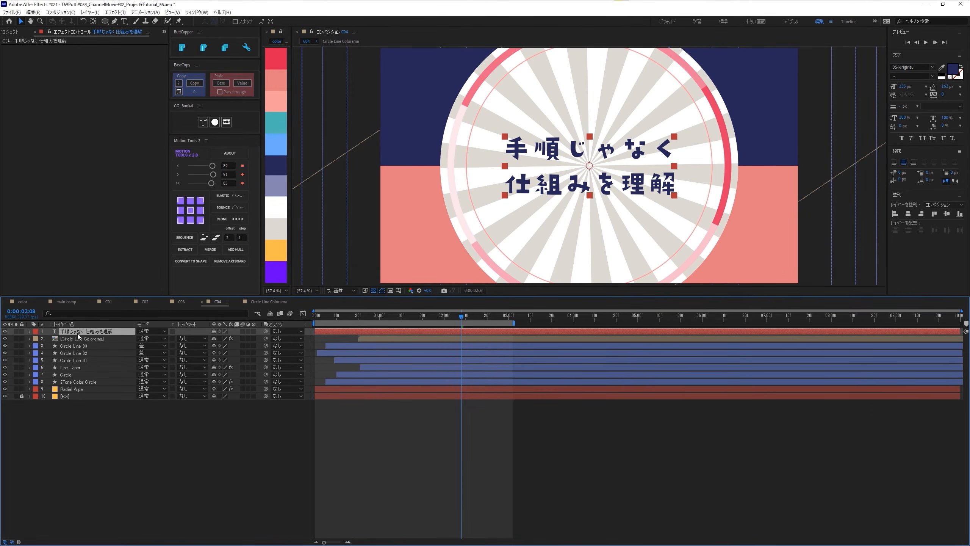
drag(367, 315, 357, 314)
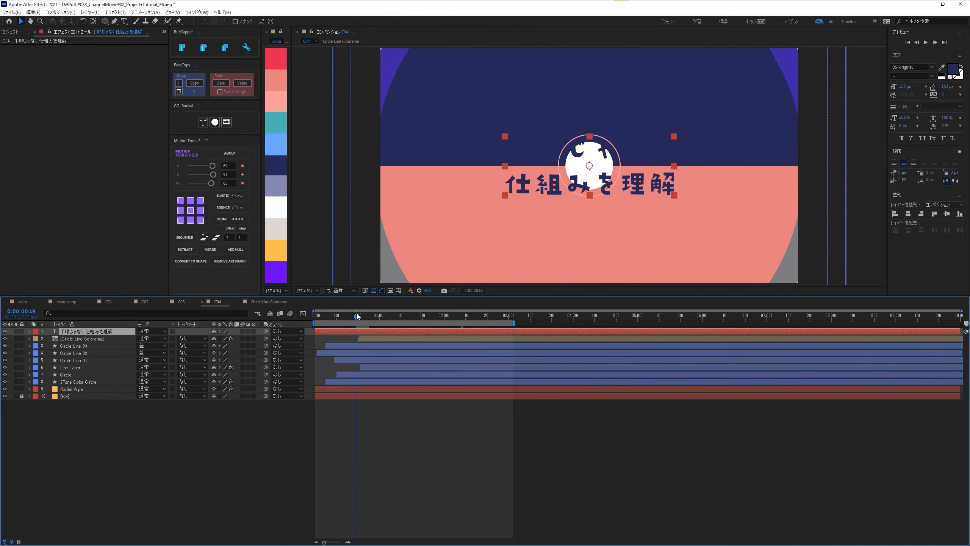
key(bracketleft)
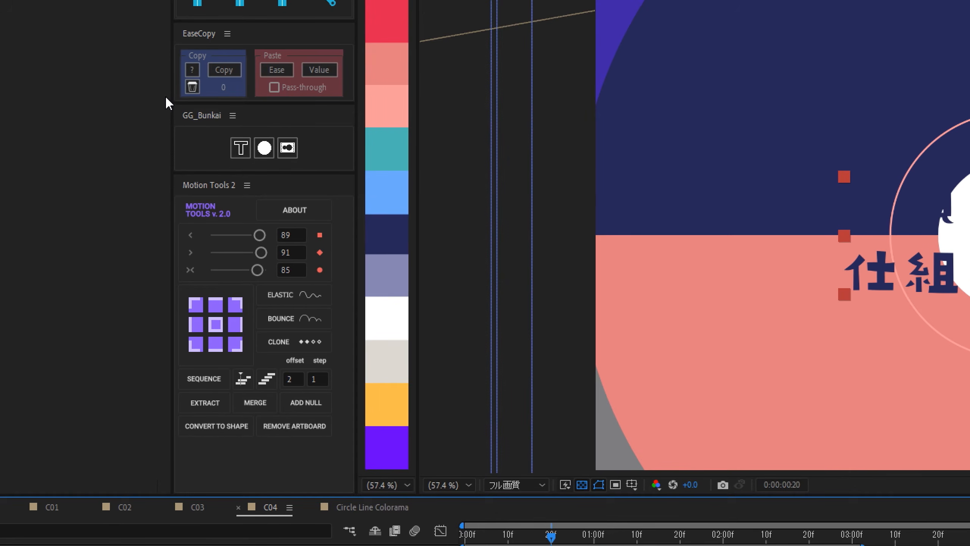
- Split the text into separate per-character outline shape layers with GG_Bunkai in its four-dot mode
click(265, 151)
click(265, 152)
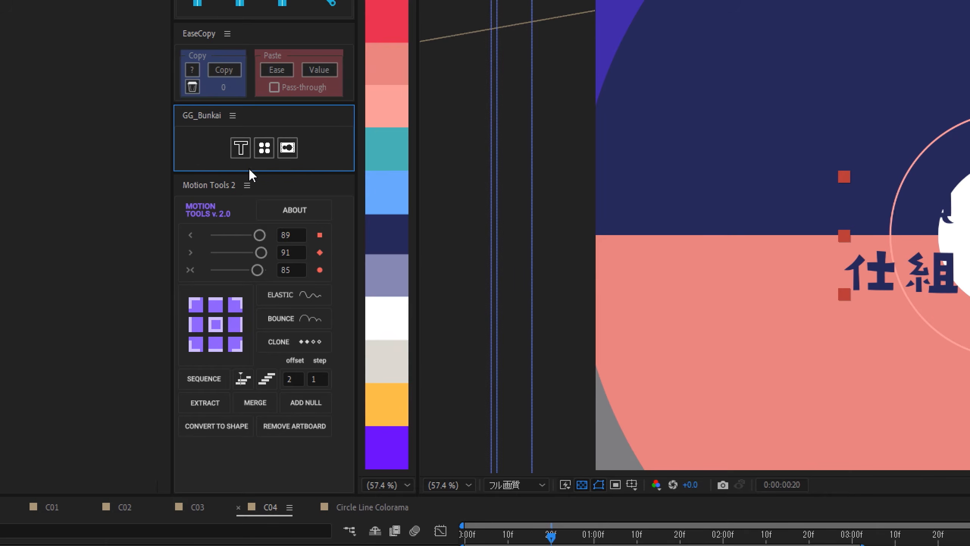
click(236, 153)
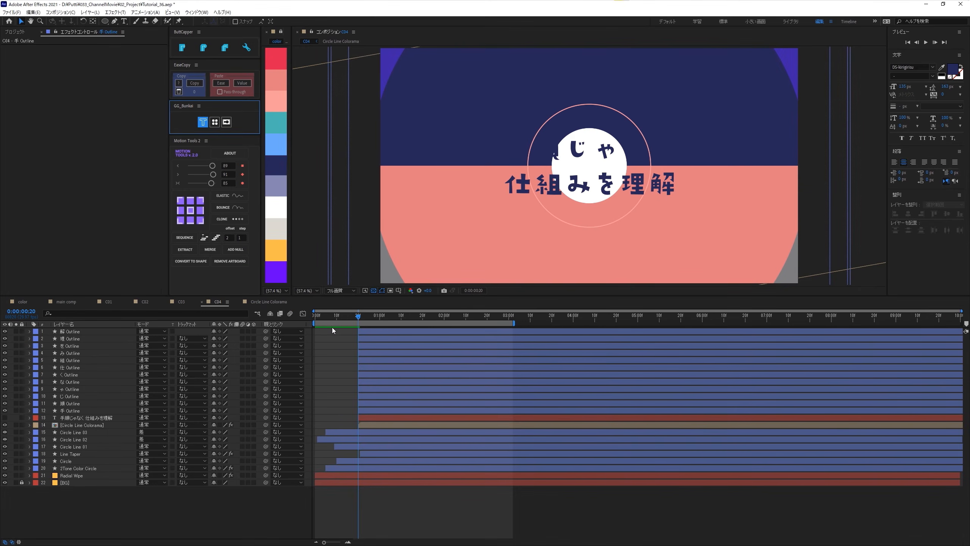
- Select all twelve character Outline layers and solo them
click(64, 332)
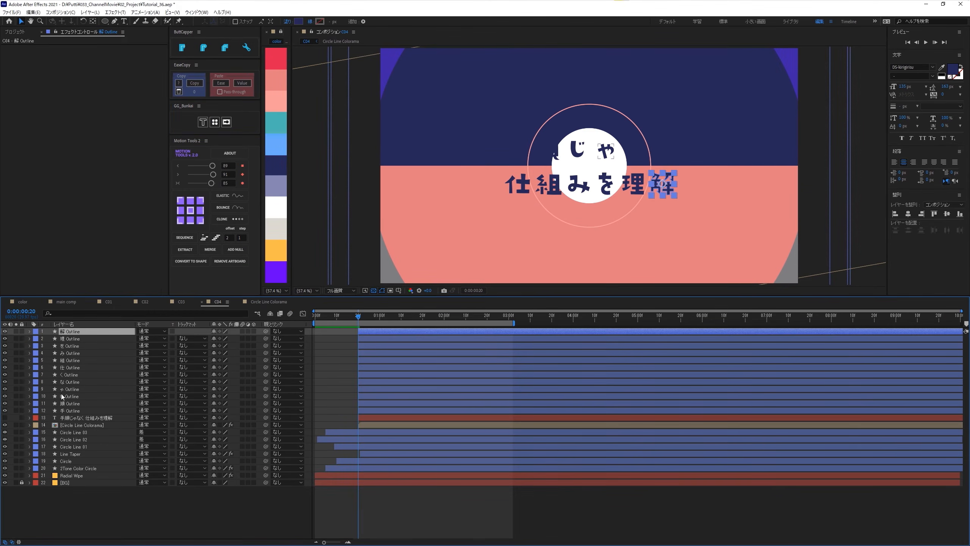
shift+click(62, 410)
click(16, 411)
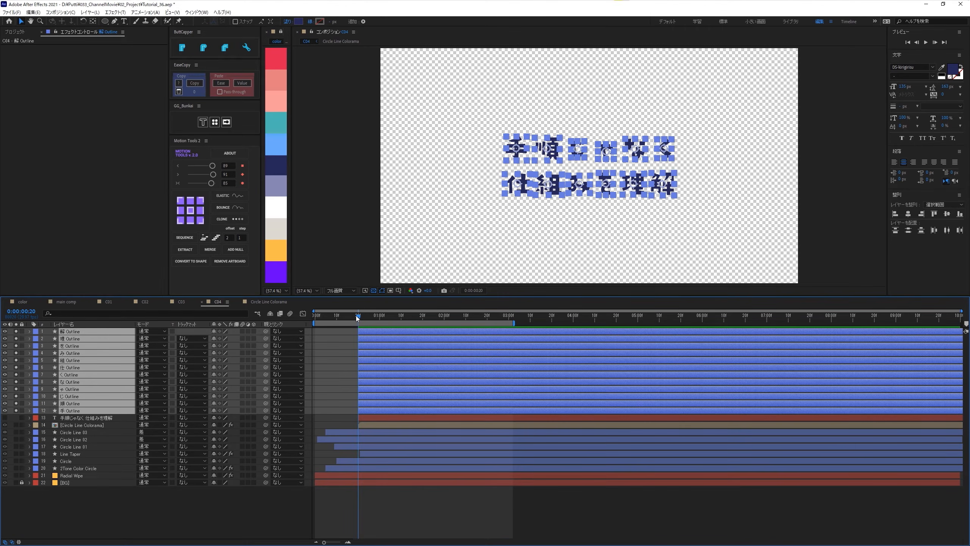
- Show the Outline layers' position, scale and rotation, and keyframe their position and scale at 0:00:01:04
mouse_move(356, 315)
mouse_down()
mouse_move(405, 328)
mouse_move(360, 319)
mouse_up()
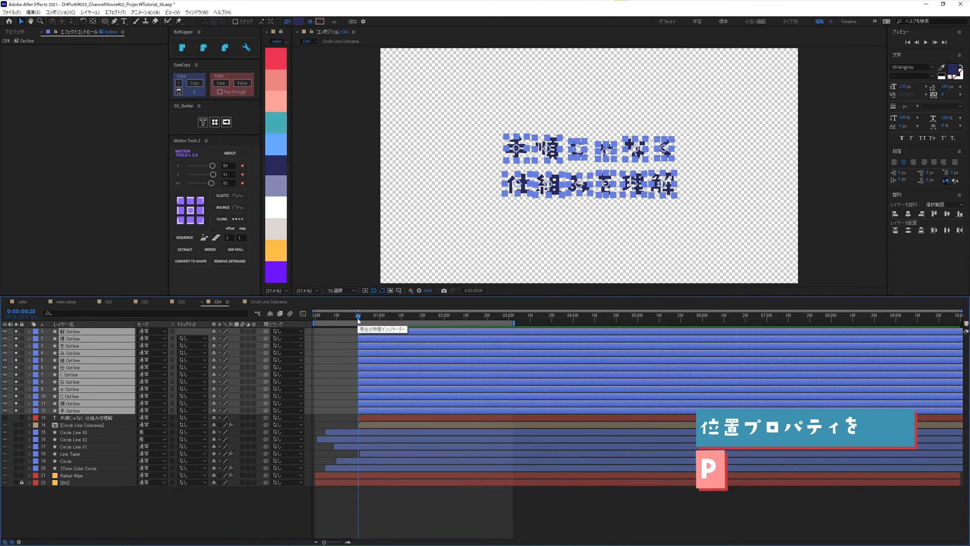
key(p)
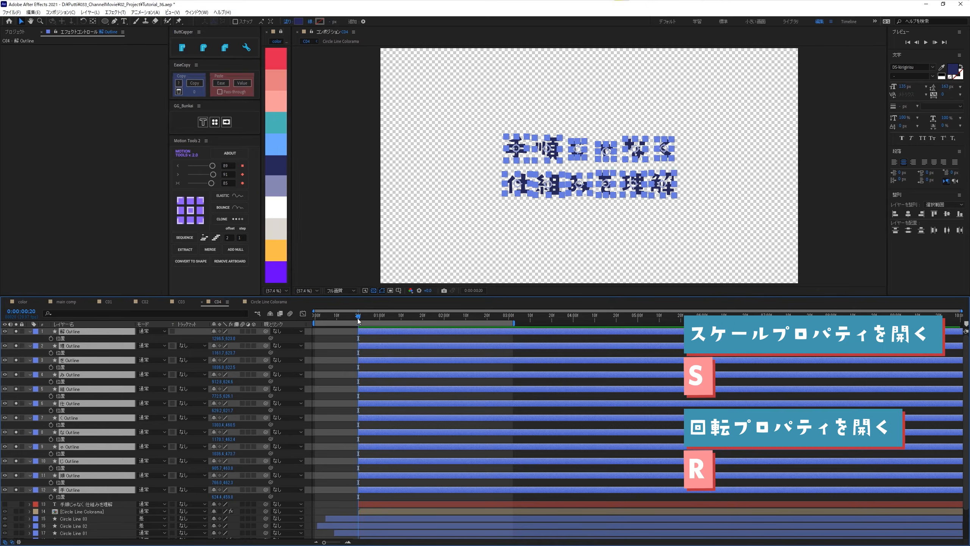
key(shift+s)
key(shift+r)
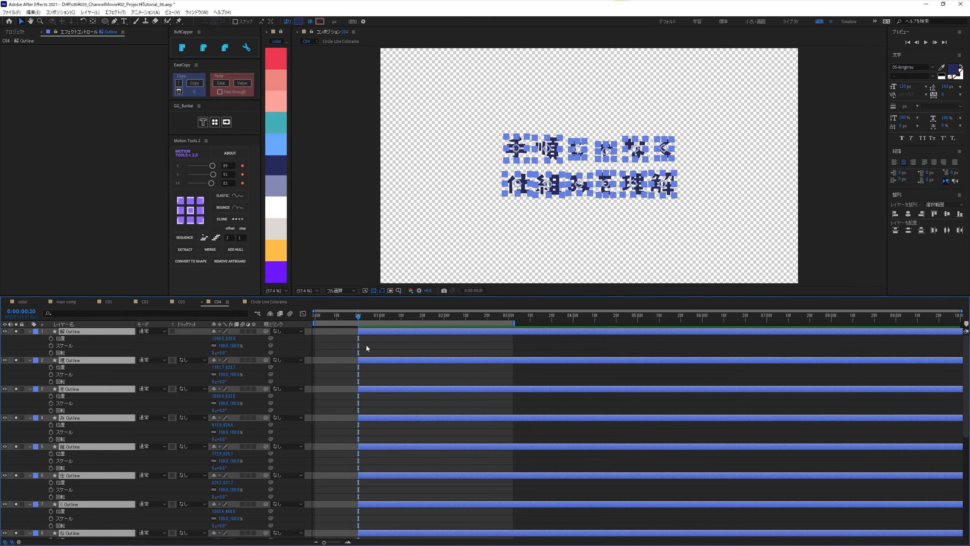
key(space)
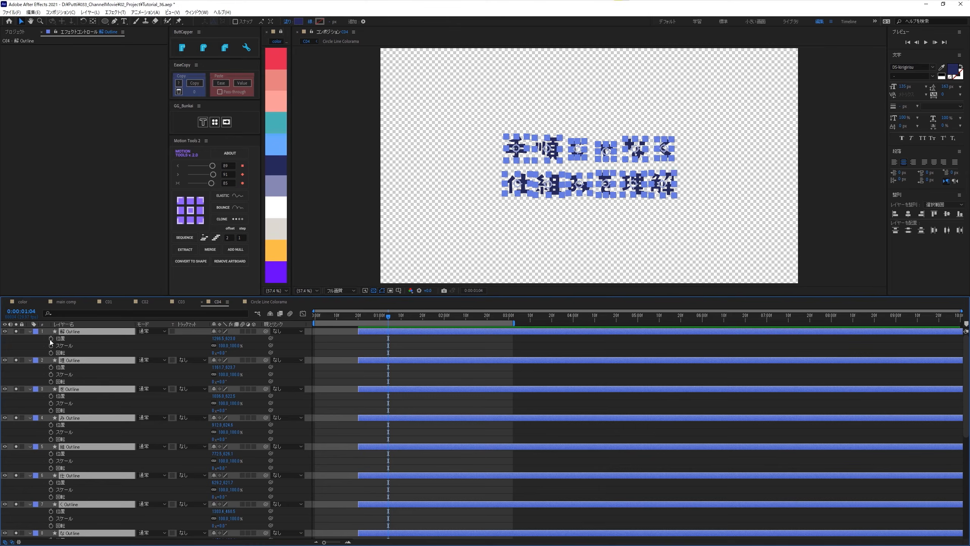
key(alt+shift+p)
key(alt+shift+s)
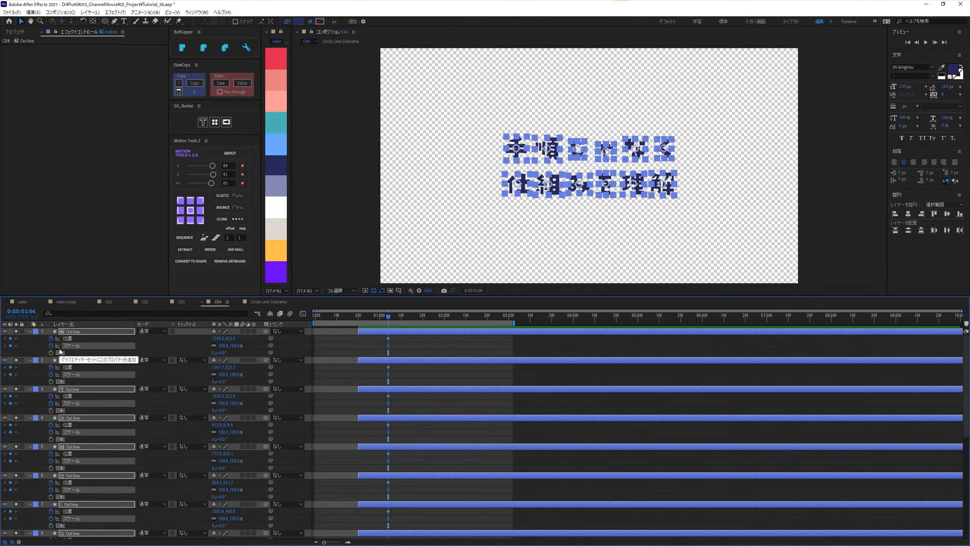
- Add a rotation keyframe to all character Outline layers at 0:00:01:01
key(Page_Up)
key(Page_Up)
key(Page_Up)
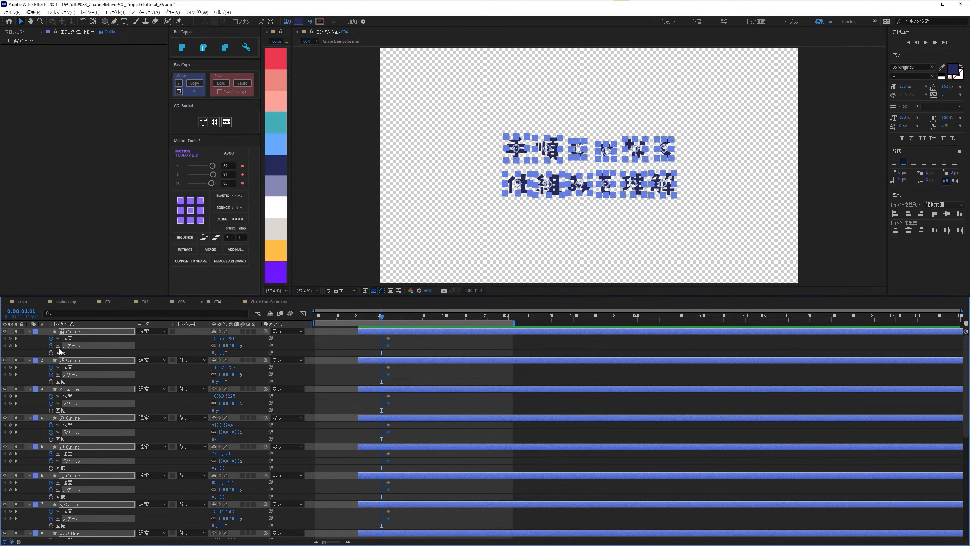
key(alt+shift+r)
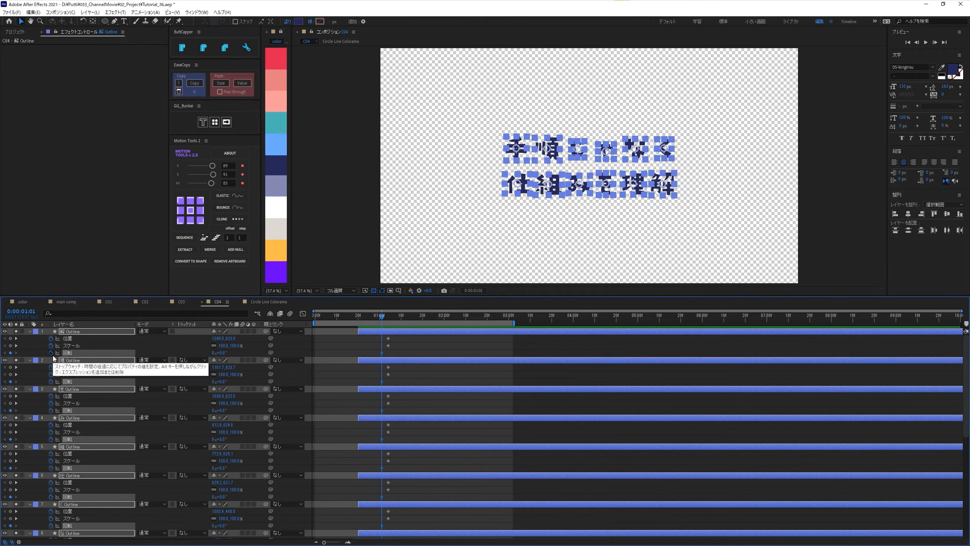
- Center all character Outline layers in the composition at 0:00:00:20 to keyframe their starting position
key(shift+Page_Up)
key(Page_Up)
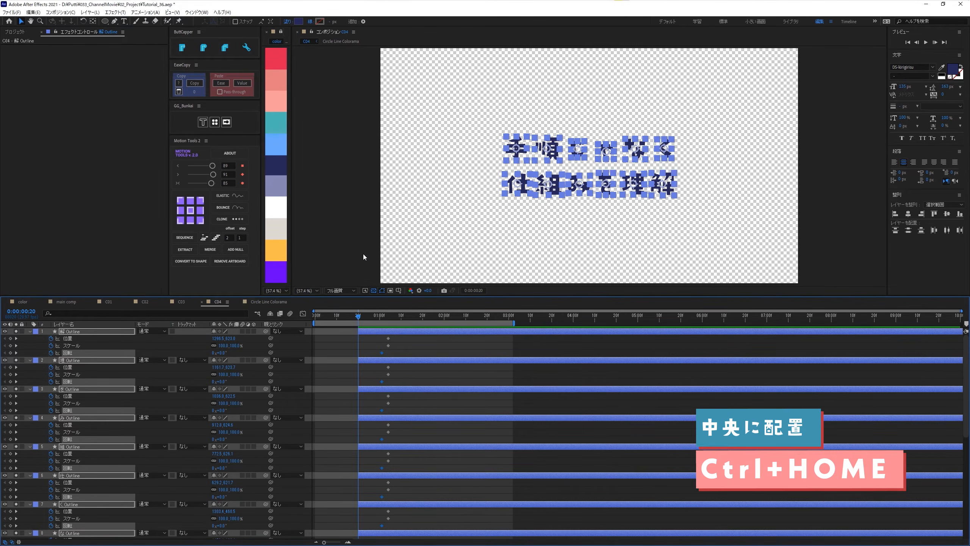
key(ctrl+Home)
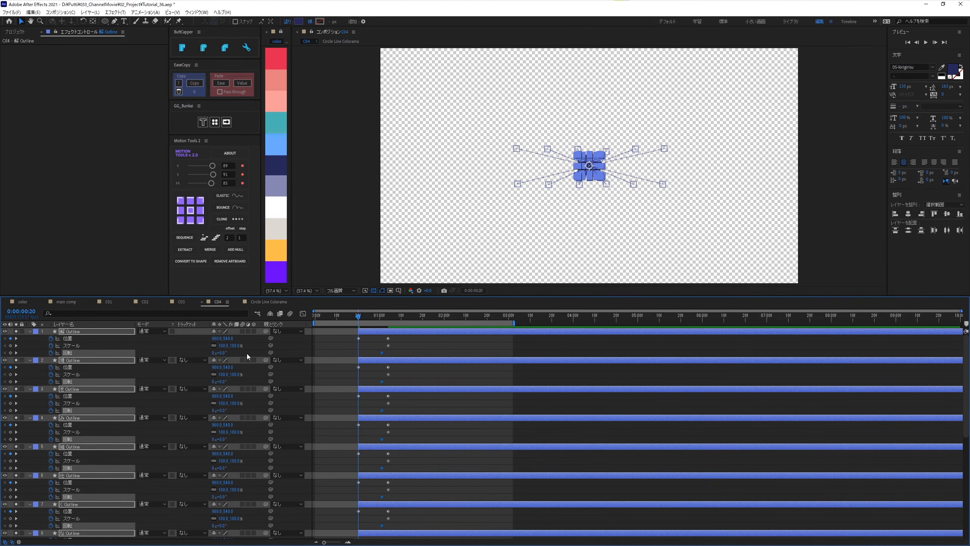
- Set the scale of all character Outline layers to 0% at 0:00:00:20
click(236, 345)
text(0)
key(Return)
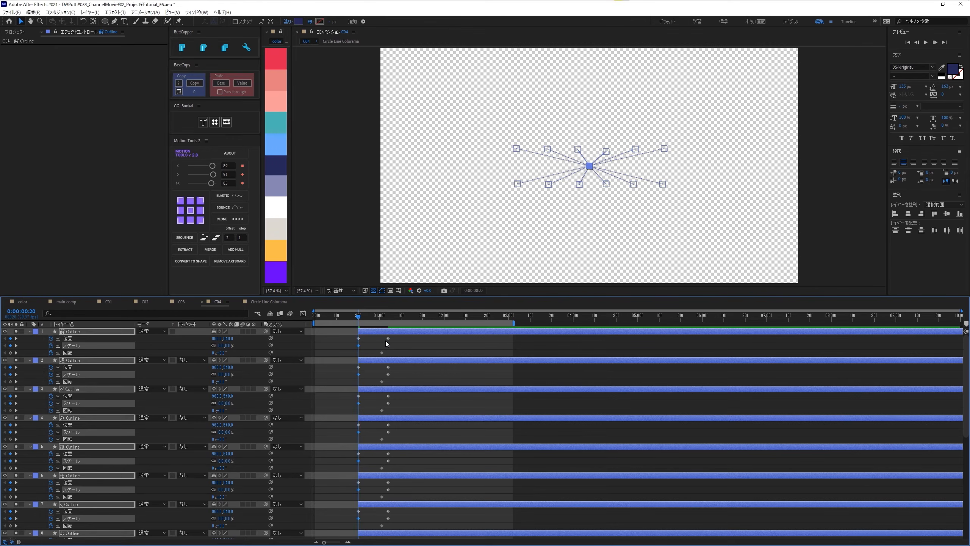
- Ease the Outline layers' position and scale keyframes at 0:00:01:04 with a Motion Tools easing value of 88
drag(383, 337, 402, 542)
drag(213, 174, 210, 178)
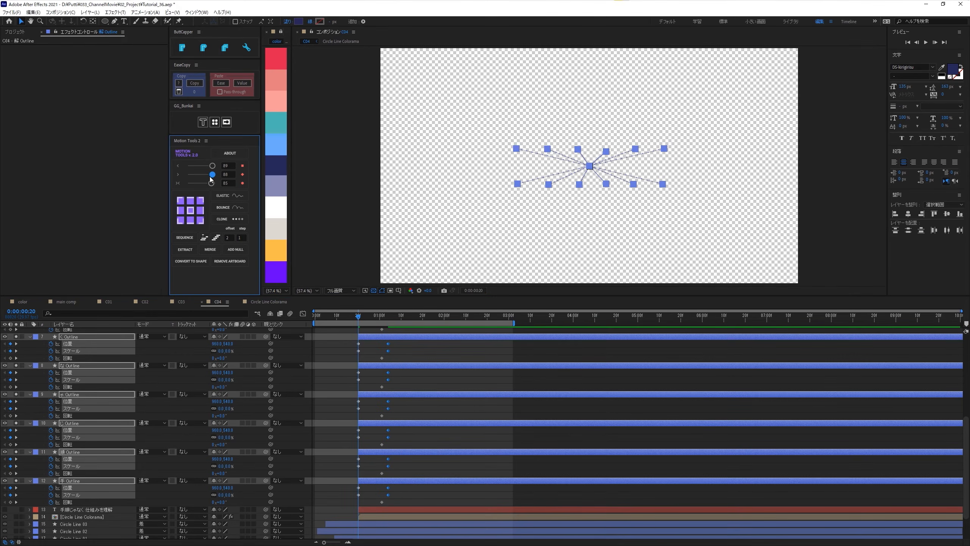
mouse_move(360, 320)
mouse_down()
mouse_move(371, 321)
mouse_move(359, 326)
mouse_up()
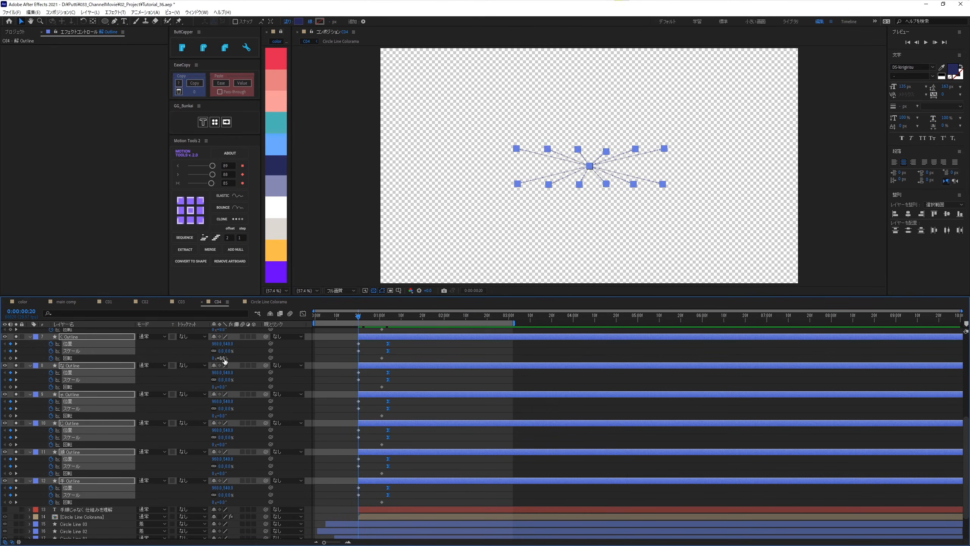
scroll(226, 367, up, 5)
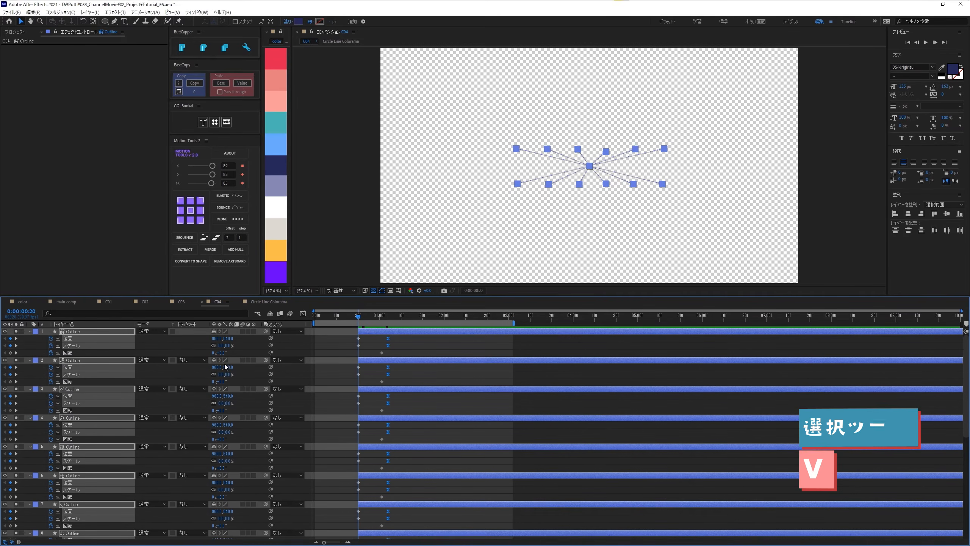
click(347, 345)
click(366, 333)
click(370, 341)
- Set the rotation of the six characters in the left half of the title to 45° at 0:00:00:20
click(388, 316)
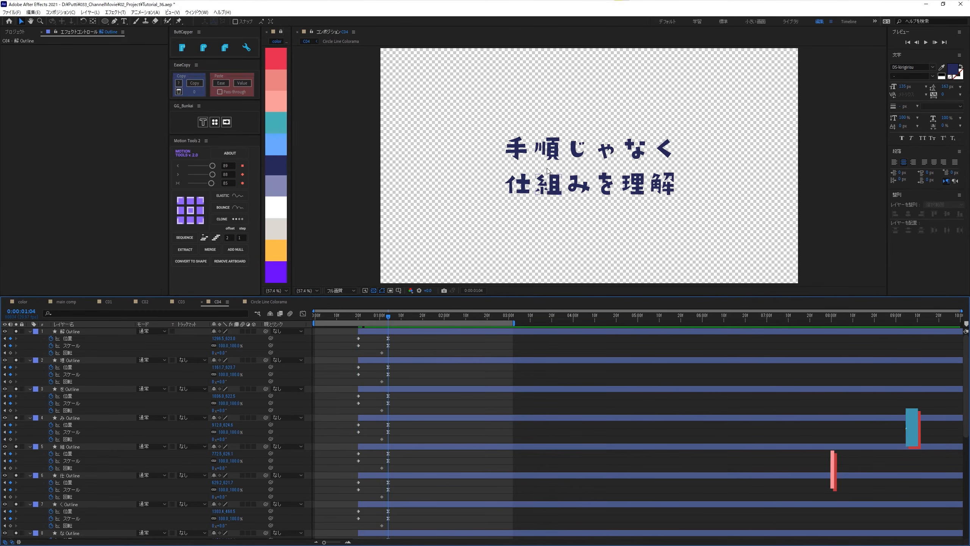
drag(493, 110, 585, 227)
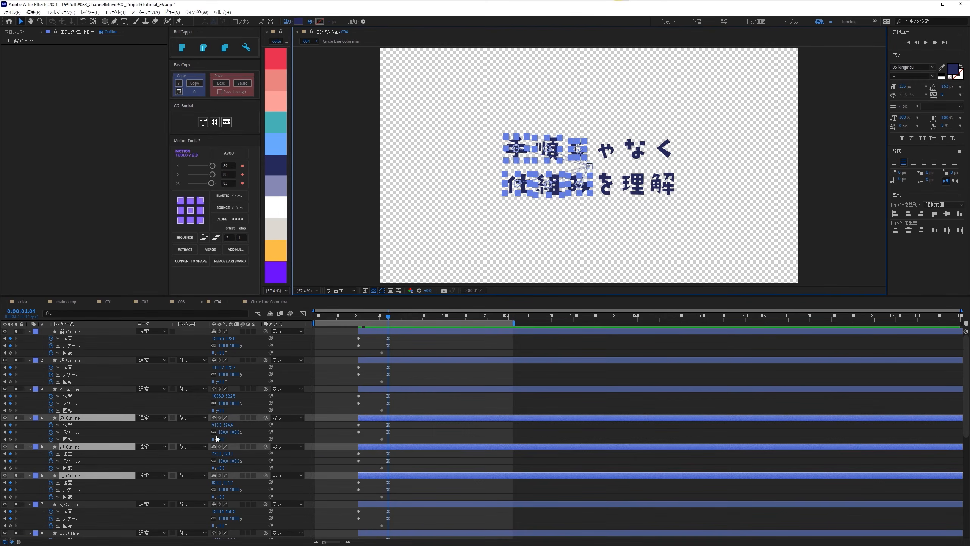
click(359, 315)
click(224, 439)
text(45)
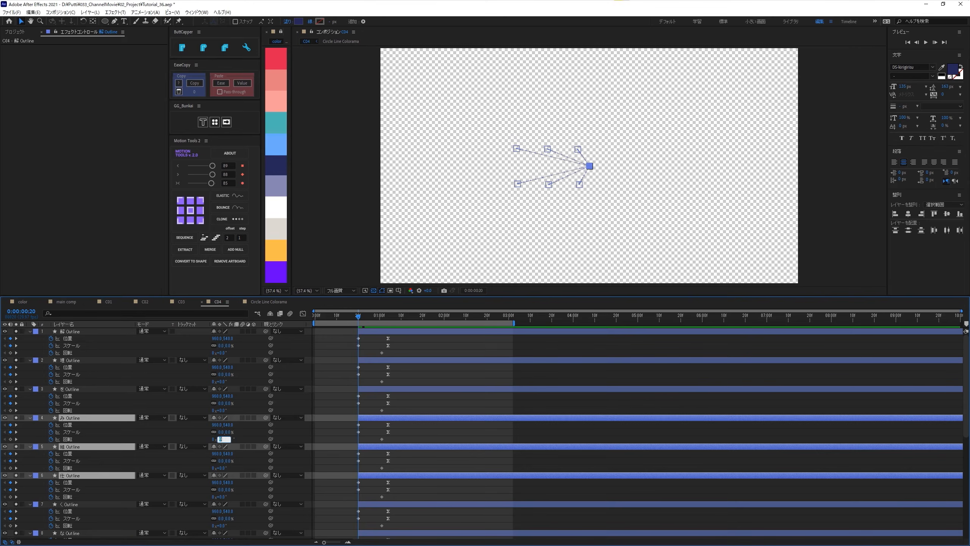
key(Return)
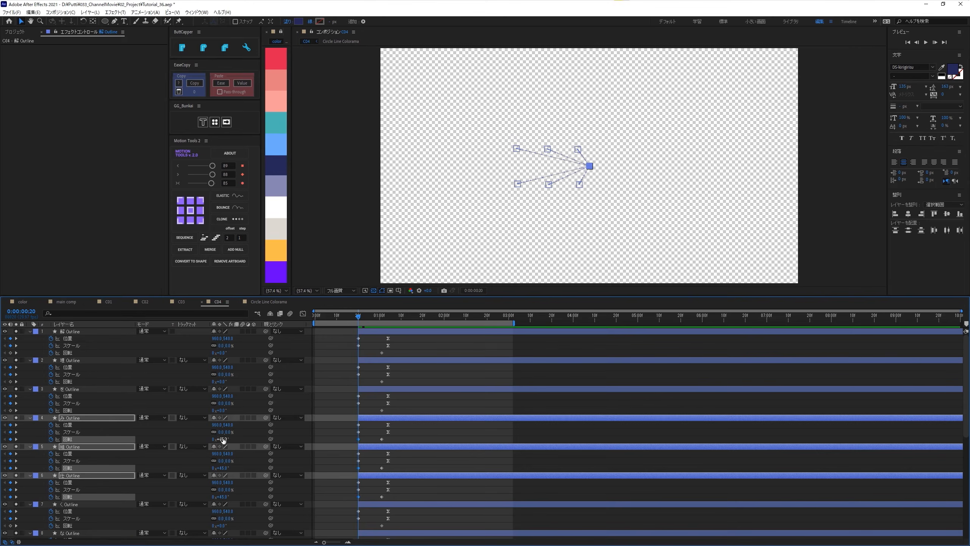
- Set the rotation of the six characters in the right half of the title to -45° at 0:00:00:20
click(409, 319)
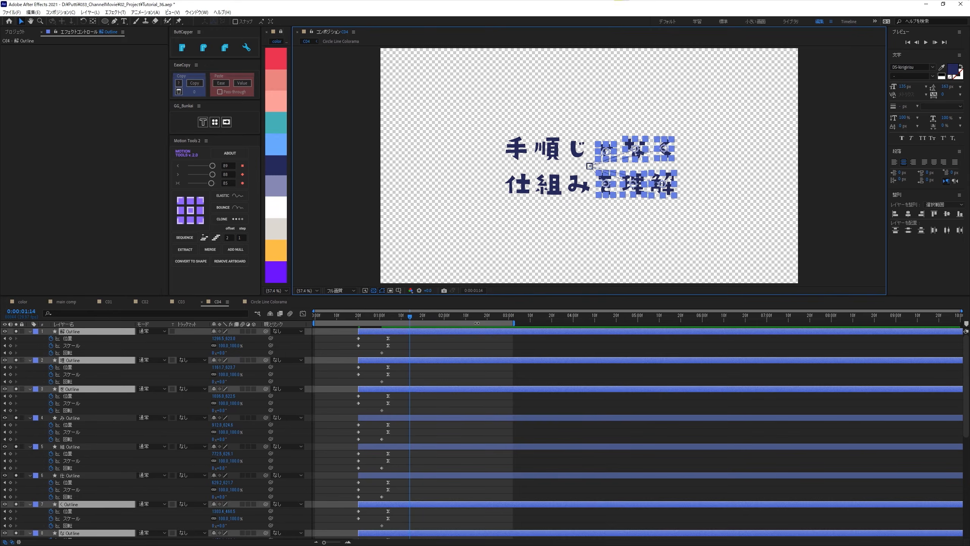
click(357, 316)
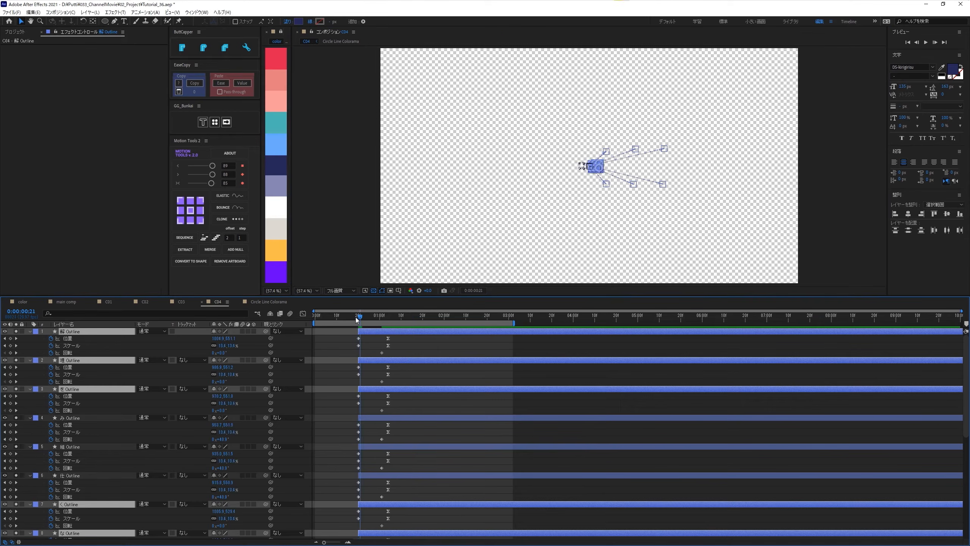
click(224, 352)
text(-45)
key(Return)
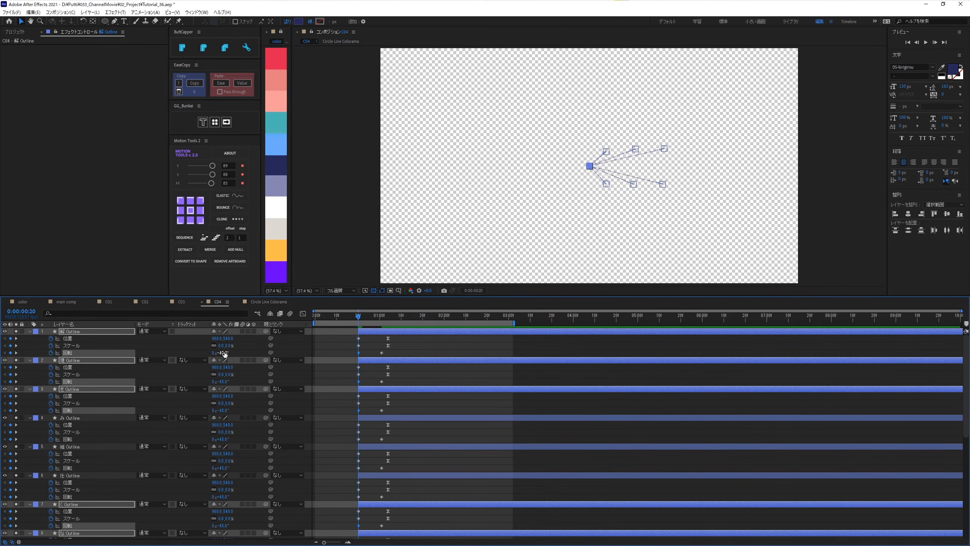
click(373, 353)
click(367, 330)
- Apply the Motion Tools Elastic expression to the rotation keyframes of all Outline layers, preview it and collapse the layers
scroll(53, 490, down, 6)
scroll(53, 491, down, 4)
shift+click(65, 443)
key(u)
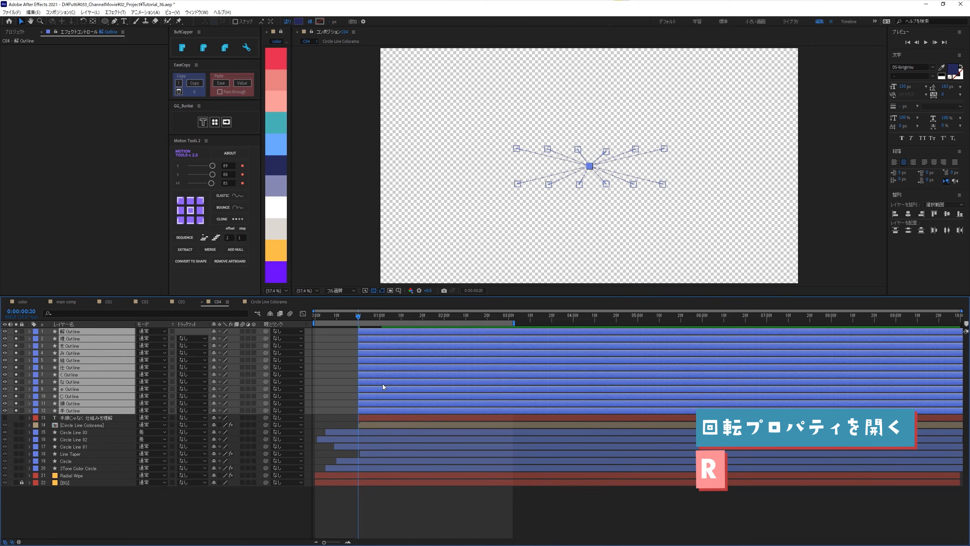
key(r)
drag(376, 498, 399, 314)
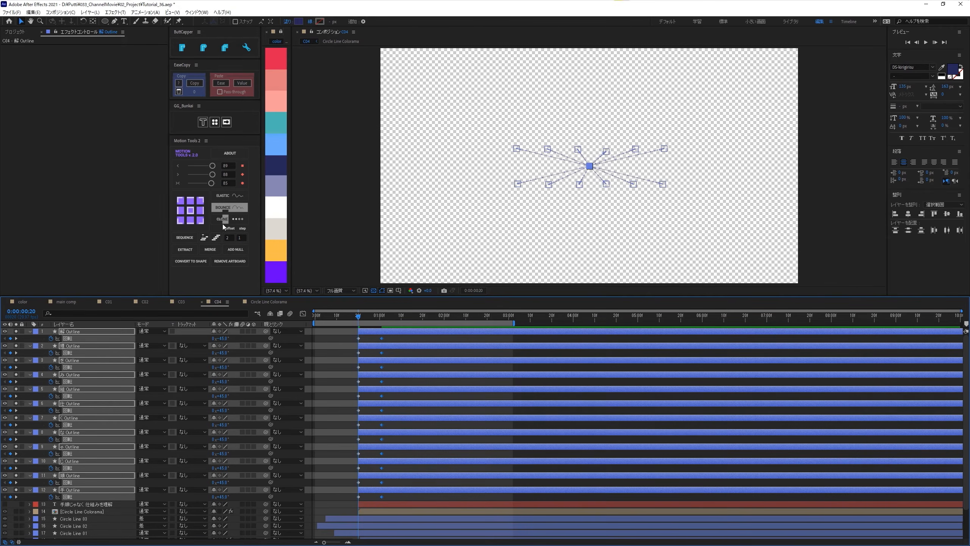
click(223, 198)
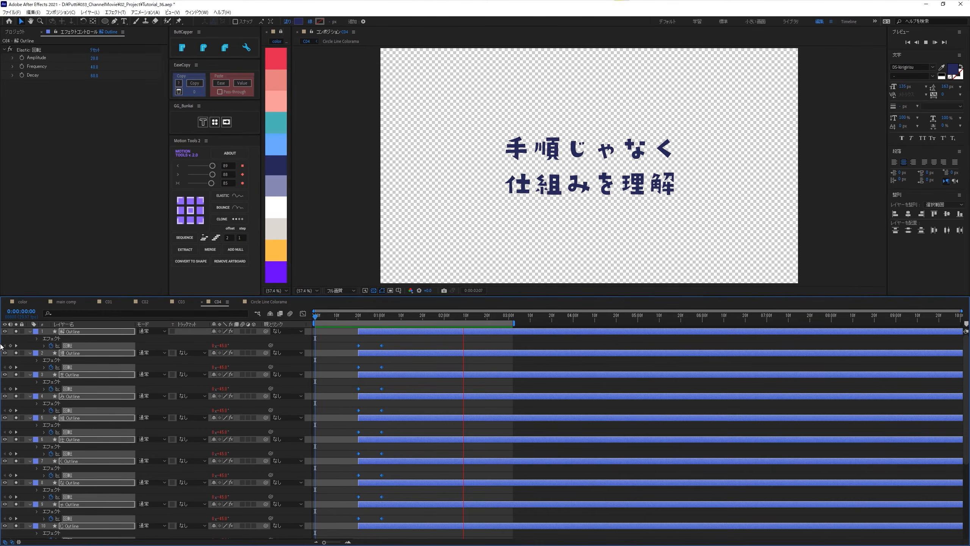
key(space)
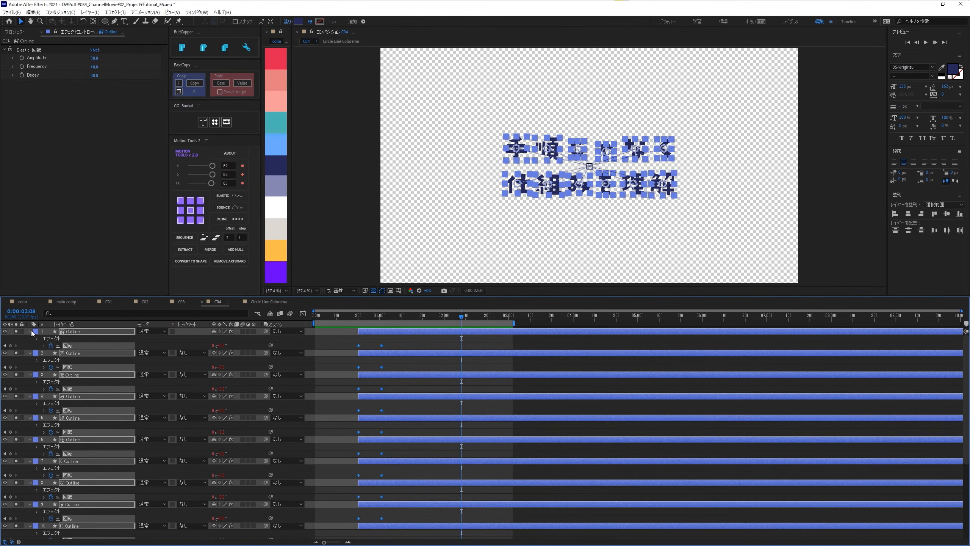
click(30, 331)
- Move the start of the 順, 組, 理 and な Outline layers to 0:00:00:24
drag(420, 323, 465, 328)
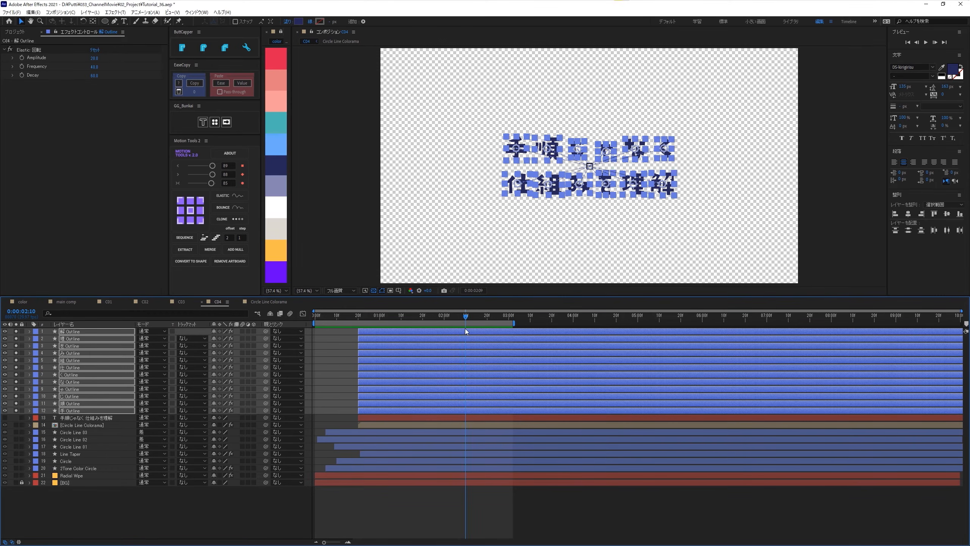
click(342, 338)
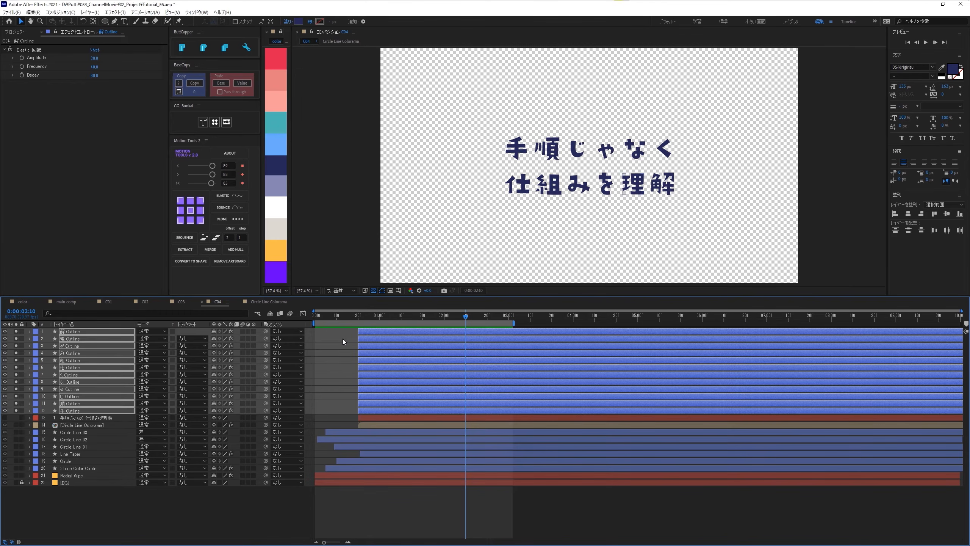
click(555, 150)
shift+click(550, 184)
shift+click(632, 185)
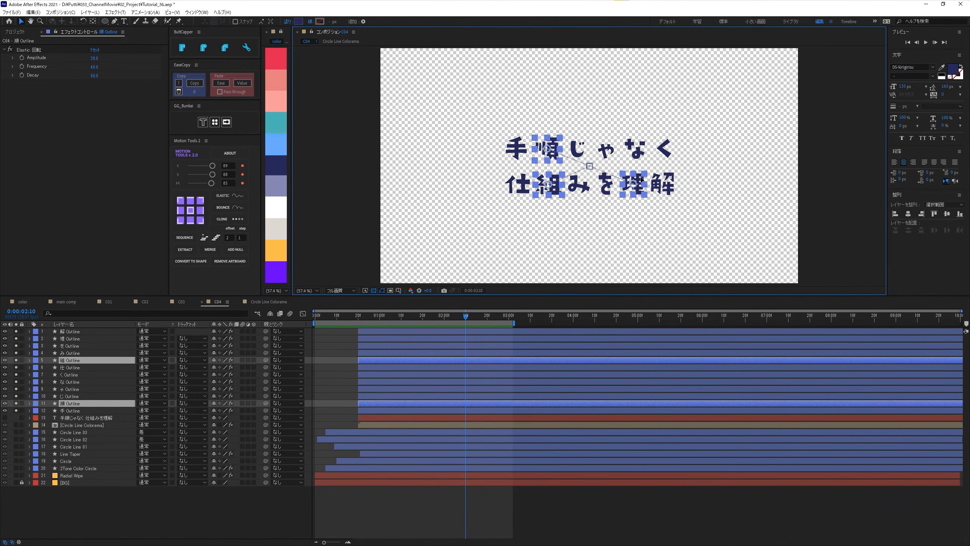
shift+click(635, 152)
click(360, 315)
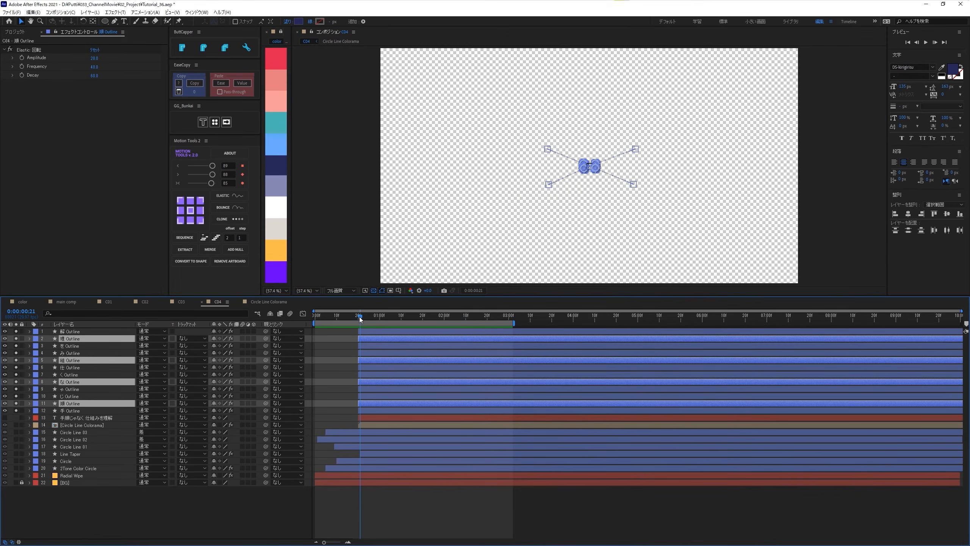
key(Page_Down)
key(Page_Down)
key(Page_Down)
key(Page_Down)
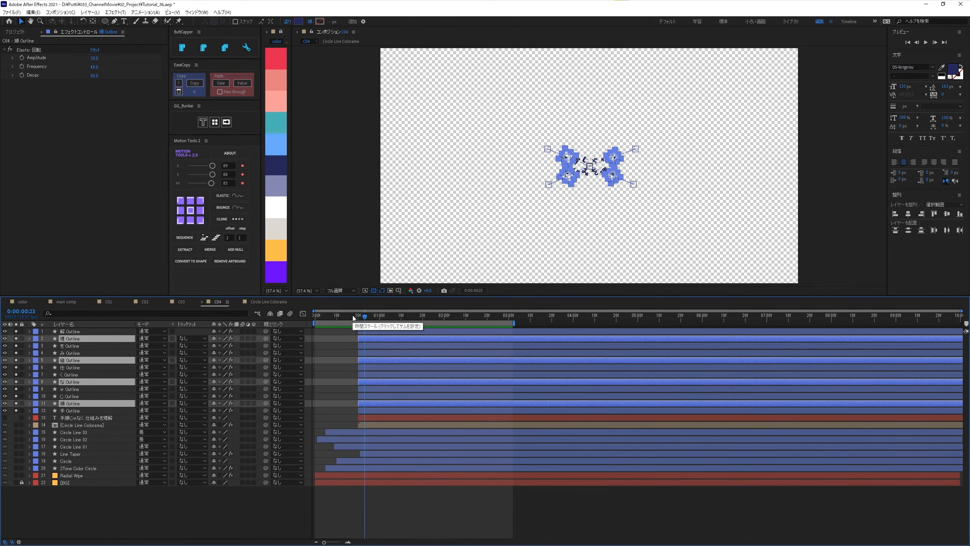
key(bracketleft)
- Move the start of the じ, ゃ, み and を Outline layers to 0:00:00:28 and preview the staggered title
drag(381, 321, 473, 323)
click(597, 208)
drag(596, 208, 608, 223)
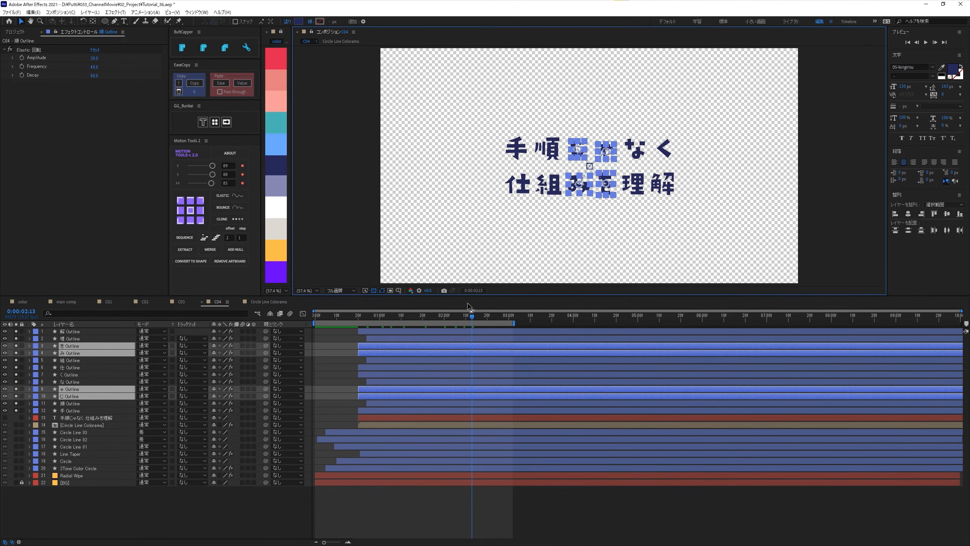
click(359, 318)
key(space)
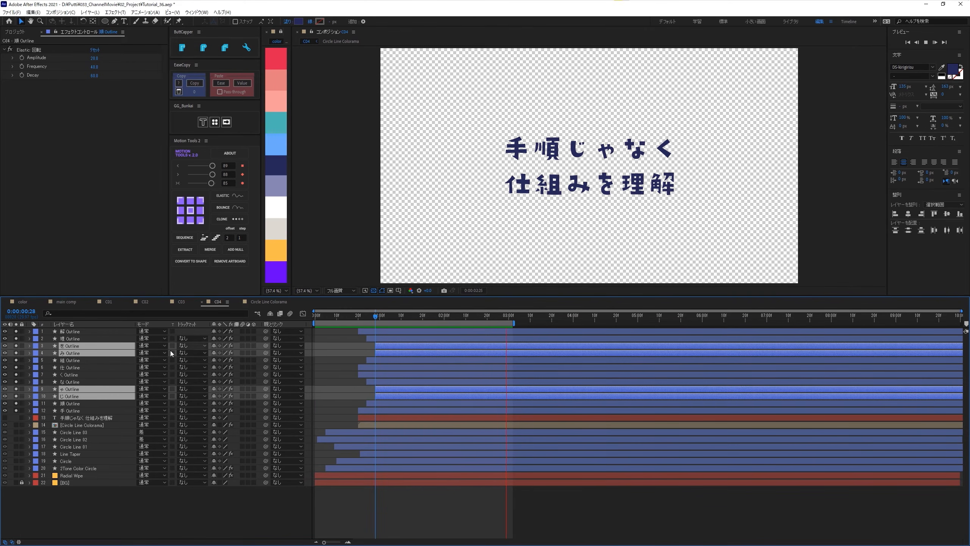
- Turn off solo for all twelve character Outline layers and view the title within the full composition at 0:00:00:22
click(47, 334)
shift+click(57, 413)
click(16, 410)
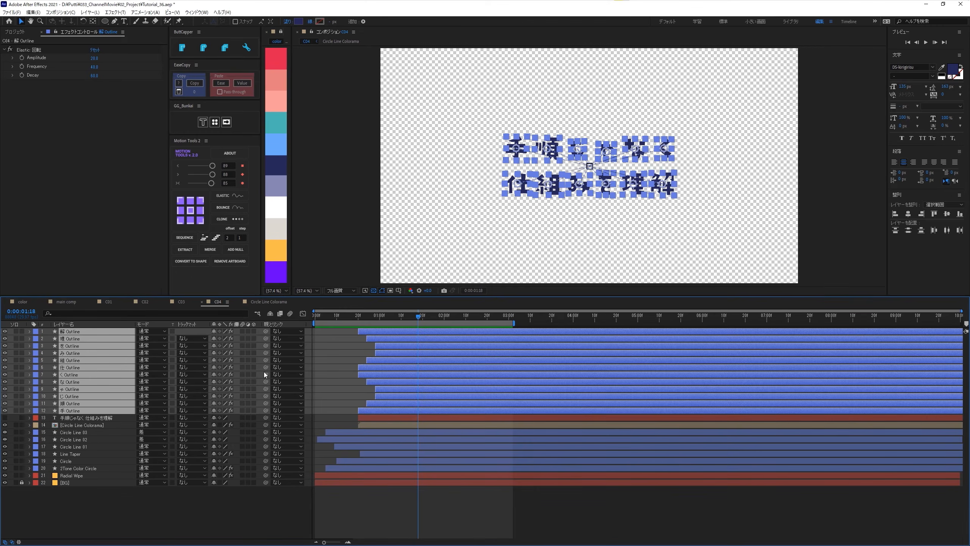
click(362, 317)
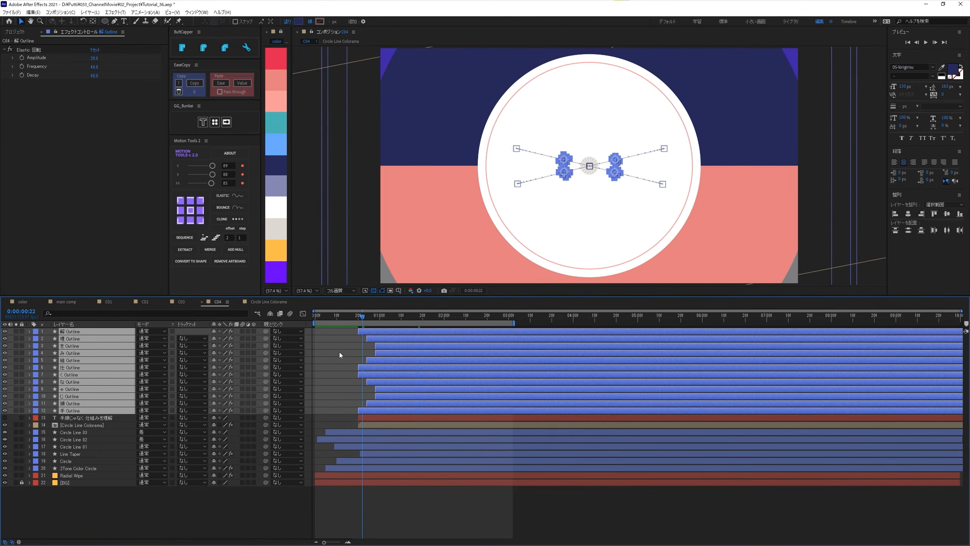
click(339, 352)
- Copy the Set Matte effect (マット設定) from the Line Taper layer to all twelve character Outline layers and check the animation
click(78, 455)
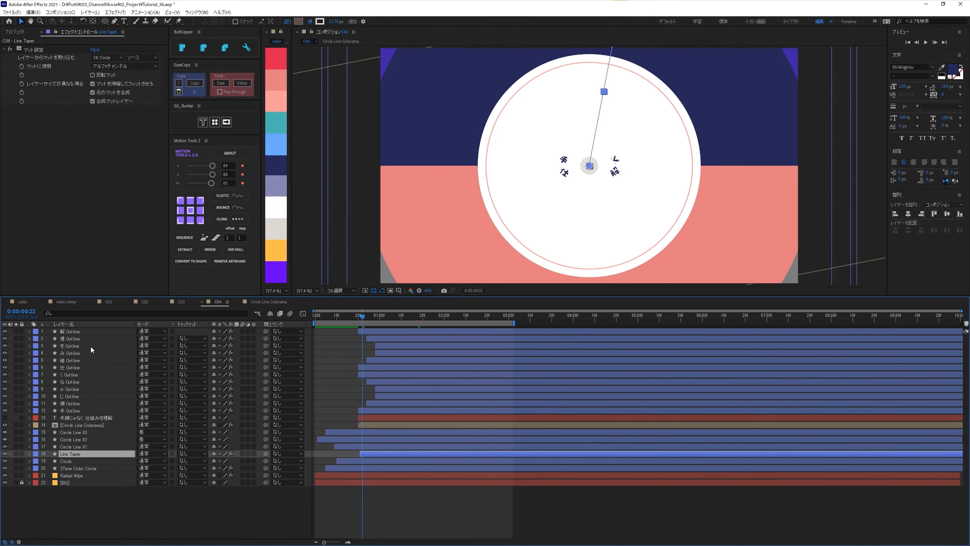
click(29, 51)
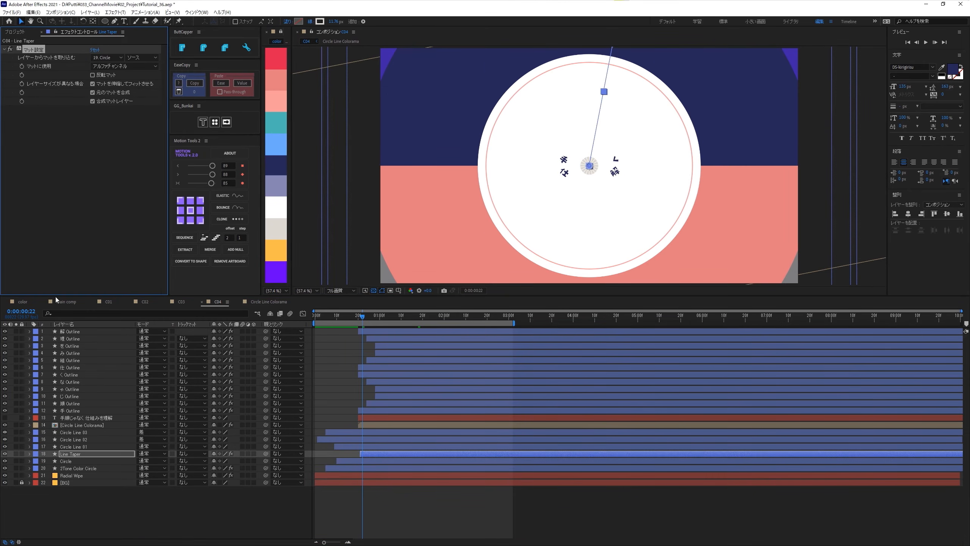
click(65, 330)
shift+click(75, 410)
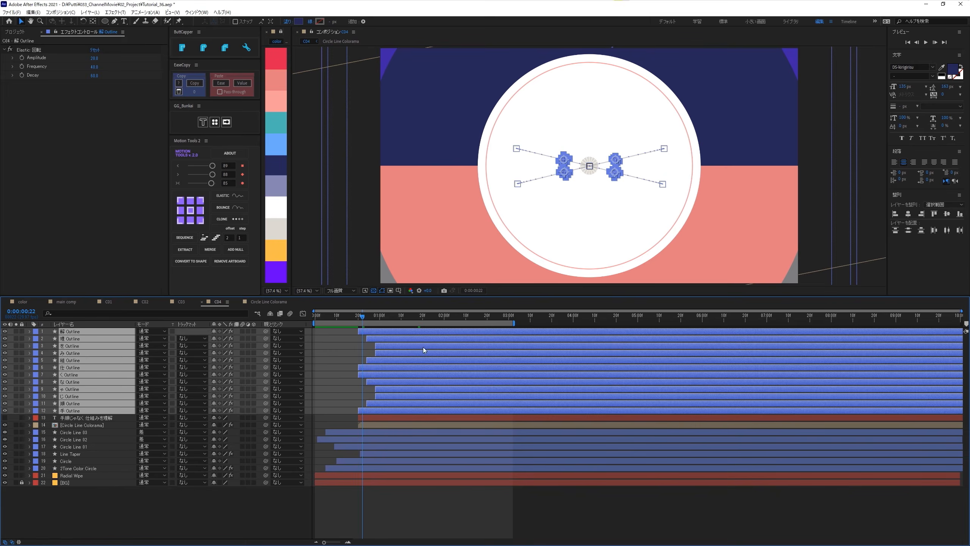
key(ctrl+v)
drag(354, 317, 451, 373)
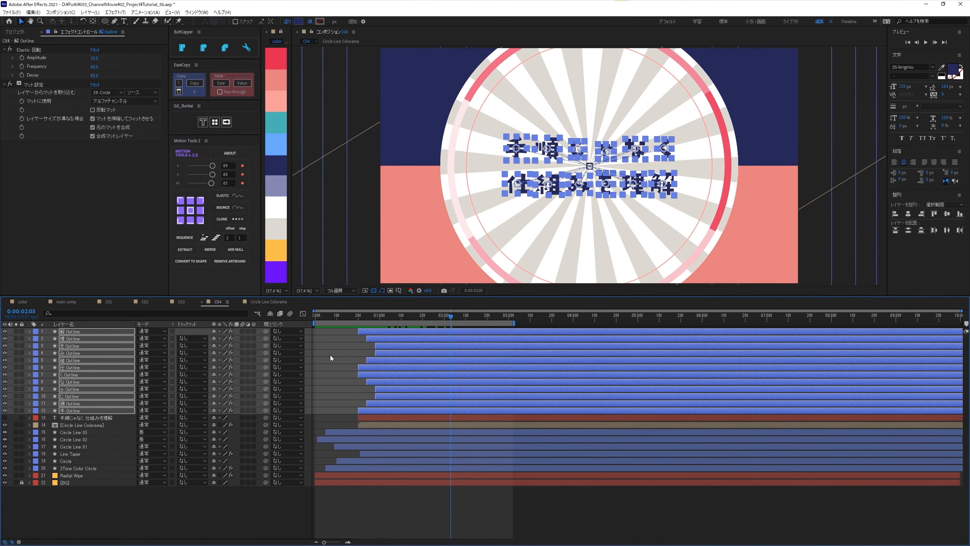
click(361, 350)
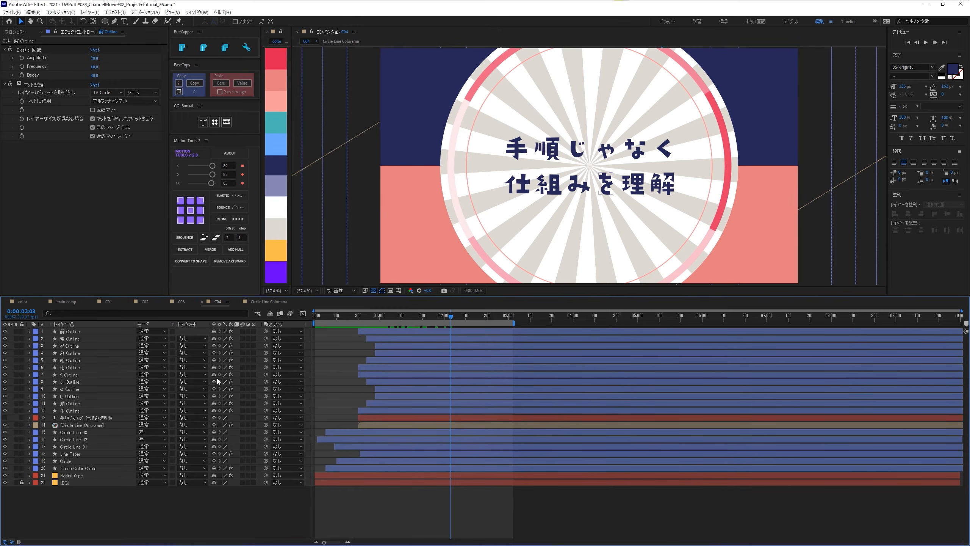
- Split the 解, 仕, く and 手 Outline layers at 0:00:00:25
click(360, 316)
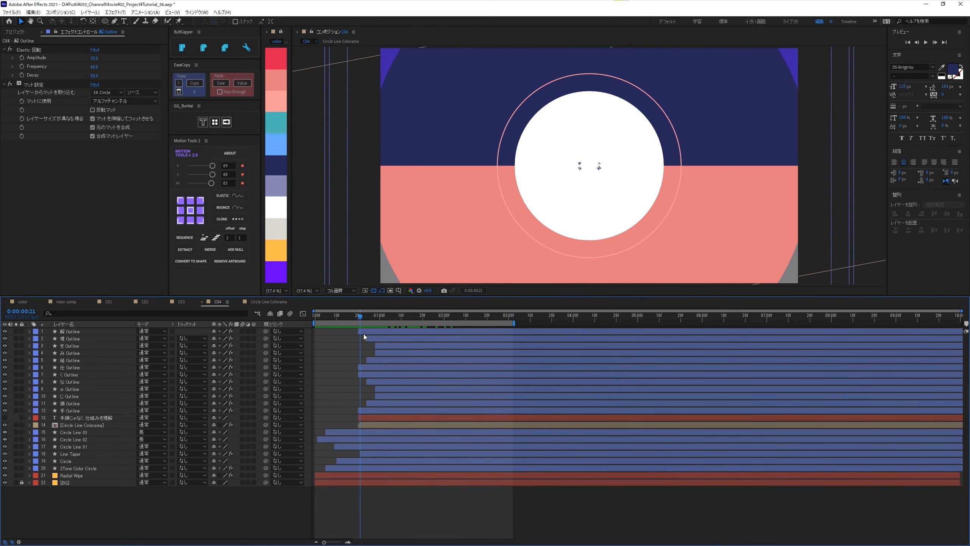
click(363, 334)
ctrl+click(364, 367)
ctrl+click(366, 376)
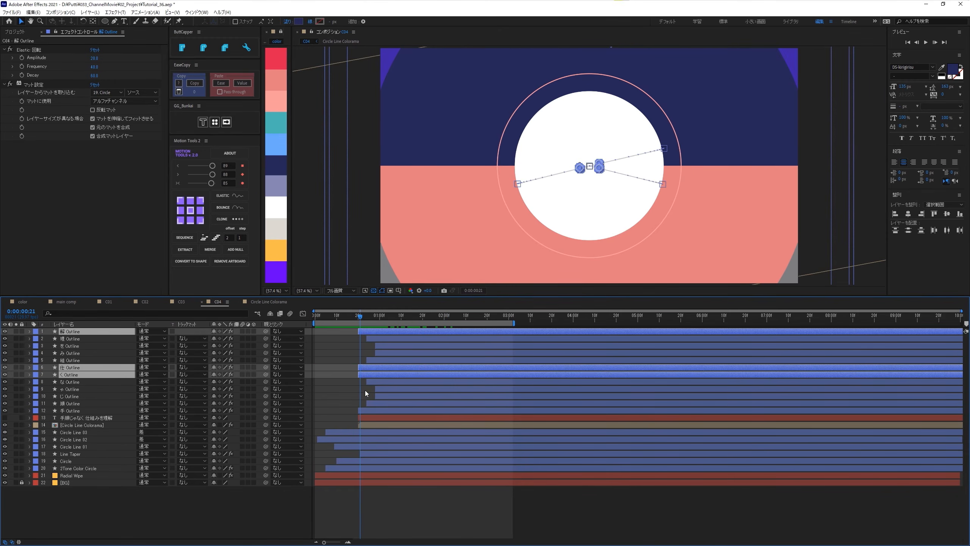
ctrl+click(366, 410)
key(Page_Down)
key(Page_Down)
key(Page_Down)
key(Page_Down)
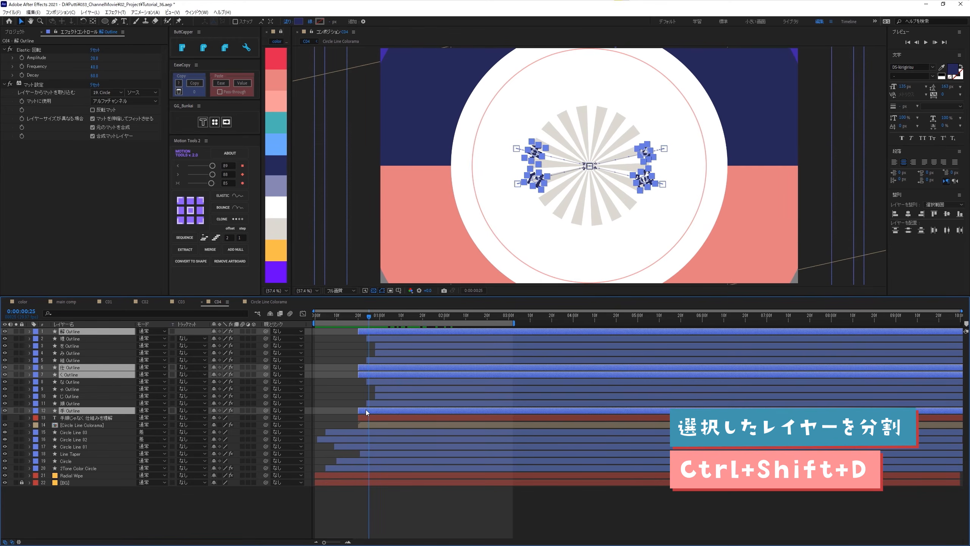
key(ctrl+shift+d)
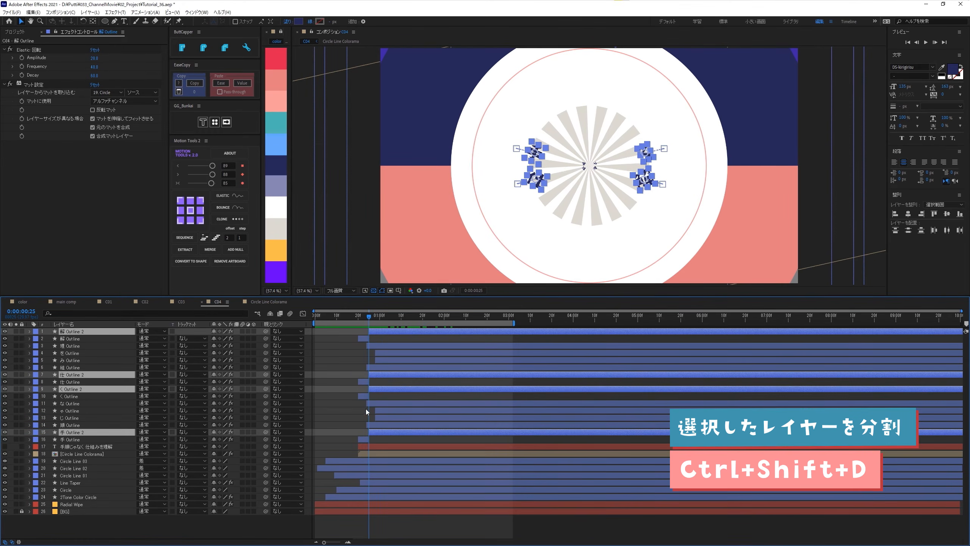
- Turn off the fill and set a 5 px stroke on the short first segments of the 解, 仕, く and 手 Outline layers
click(363, 339)
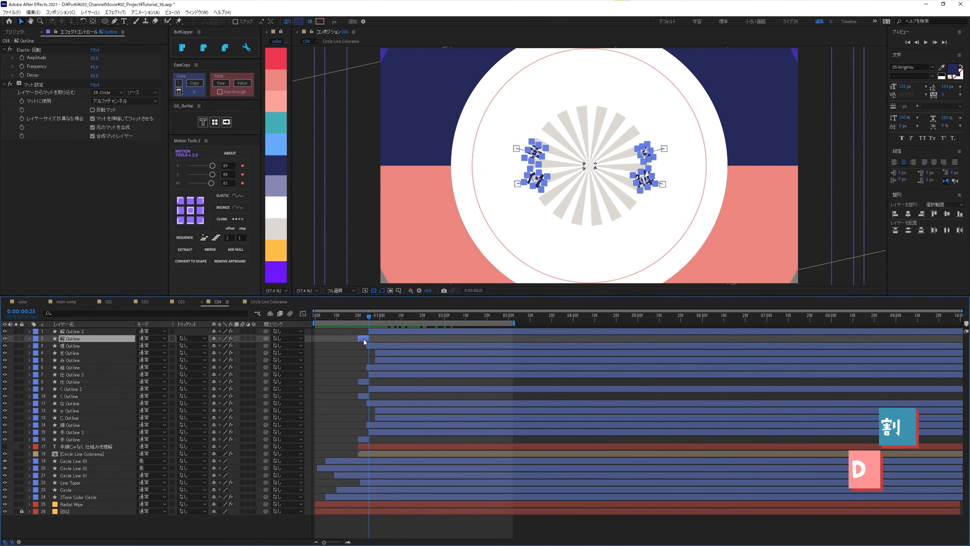
ctrl+click(363, 381)
ctrl+click(361, 399)
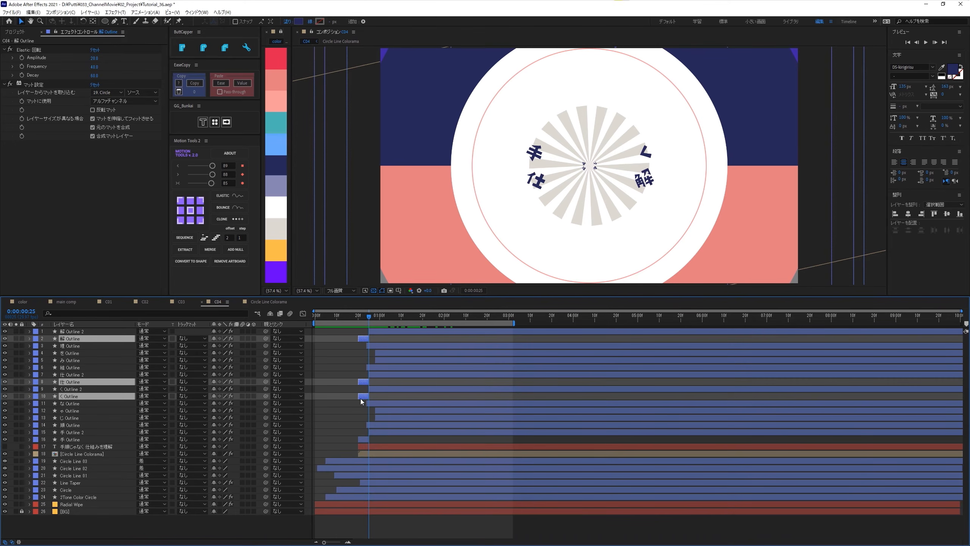
ctrl+click(363, 439)
click(365, 317)
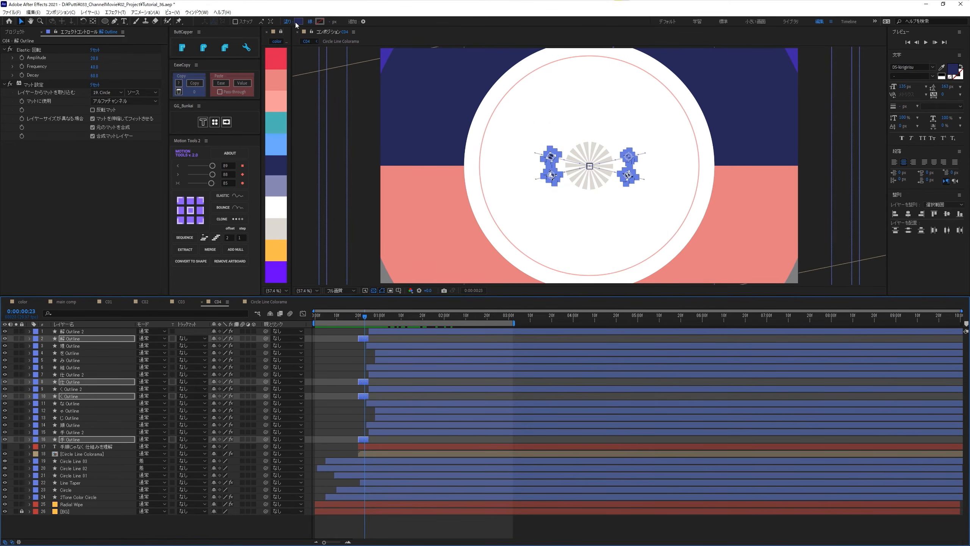
key(u)
key(u)
alt+click(319, 22)
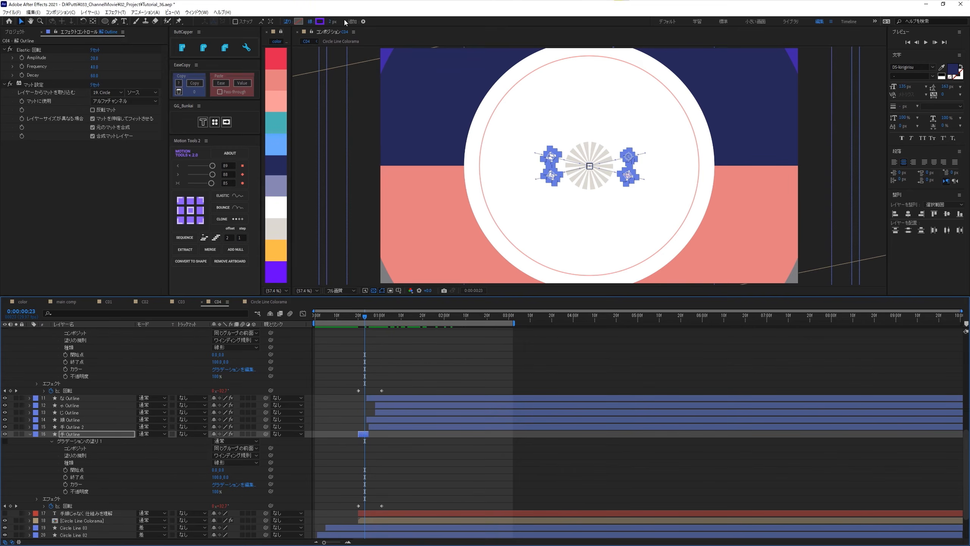
click(330, 21)
text(5)
key(Return)
- Set the stroke color of those four segments to the palette's dark navy
click(321, 21)
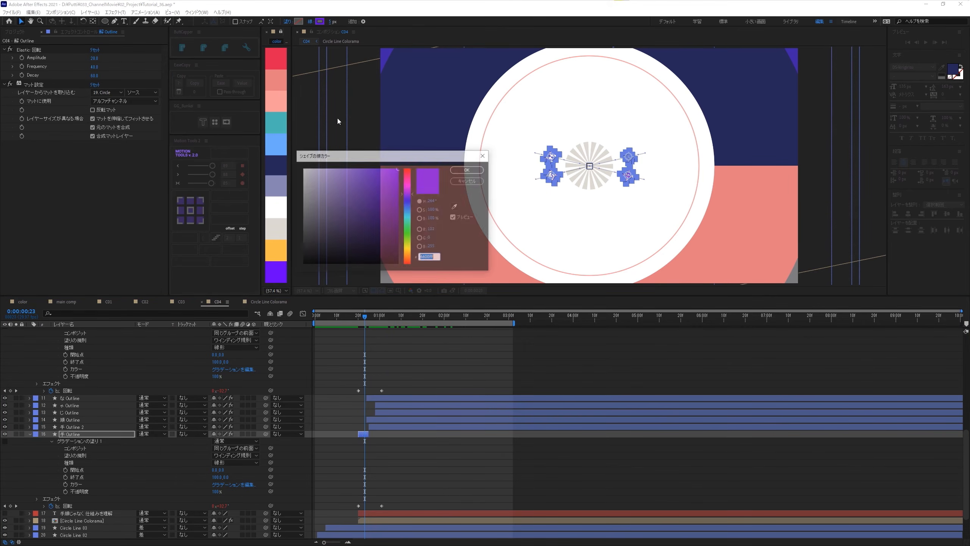
click(454, 207)
click(279, 165)
click(474, 172)
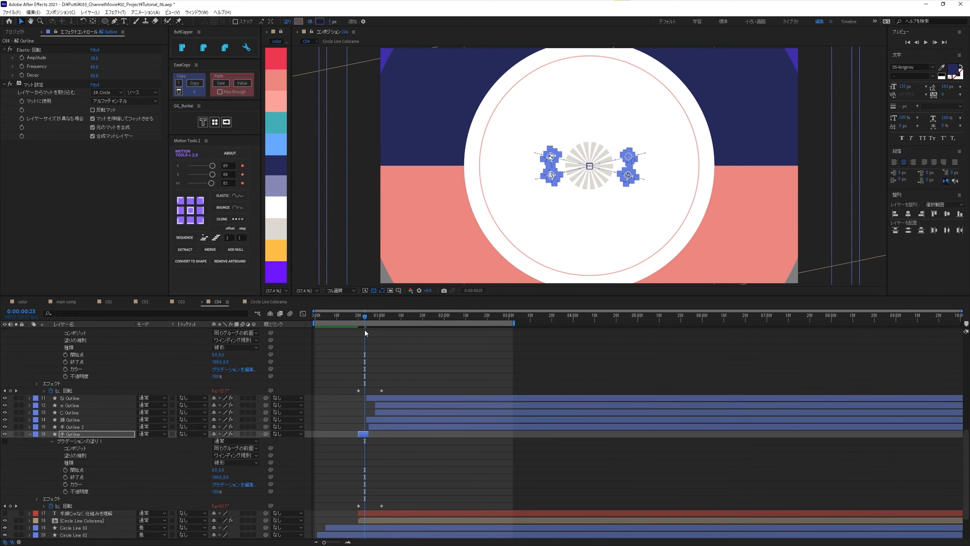
- Split the 順, な, 組 and 理 Outline layers five frames after their start
click(546, 150)
mouse_move(364, 315)
mouse_down()
mouse_move(404, 315)
mouse_move(363, 318)
mouse_up()
shift+click(549, 185)
shift+click(635, 149)
shift+click(633, 180)
key(Page_Down)
key(Page_Down)
key(Page_Down)
key(Page_Down)
key(Page_Down)
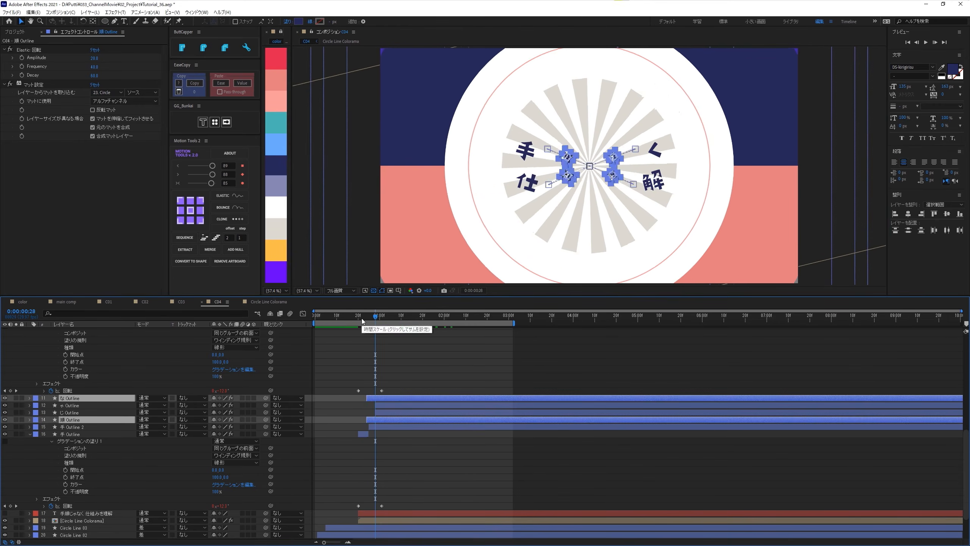
key(ctrl+shift+d)
- Turn off the fill and turn on the stroke for the short first segments of the 順, な, 組 and 理 Outline layers
click(372, 448)
ctrl+click(372, 419)
scroll(370, 382, up, 3)
ctrl+click(370, 383)
ctrl+click(371, 355)
alt+click(299, 22)
alt+click(320, 21)
click(332, 22)
- Split the じ, ゃ, み and を Outline layers at 0:00:01:03
click(436, 316)
click(577, 150)
shift+click(579, 185)
shift+click(606, 183)
shift+click(606, 152)
drag(391, 318, 375, 319)
key(Page_Down)
key(Page_Down)
key(Page_Down)
key(Page_Down)
key(Page_Down)
key(ctrl+shift+d)
- Turn off the fill and set a 5 px stroke on the first segments of the を, み, ゃ and じ Outline layers, and preview the title
click(380, 381)
shift+click(381, 368)
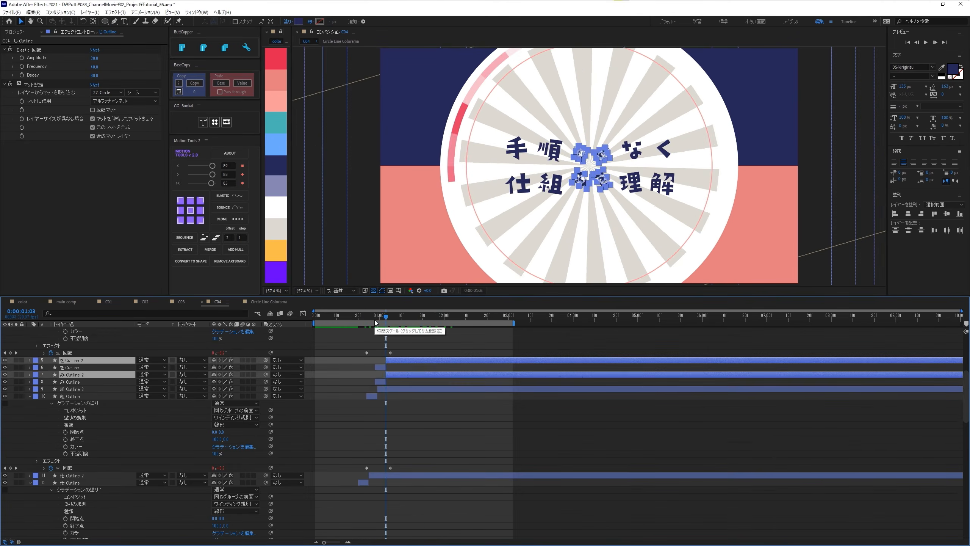
ctrl+click(381, 374)
scroll(379, 381, up, 4)
scroll(379, 382, down, 12)
ctrl+click(381, 454)
ctrl+click(380, 468)
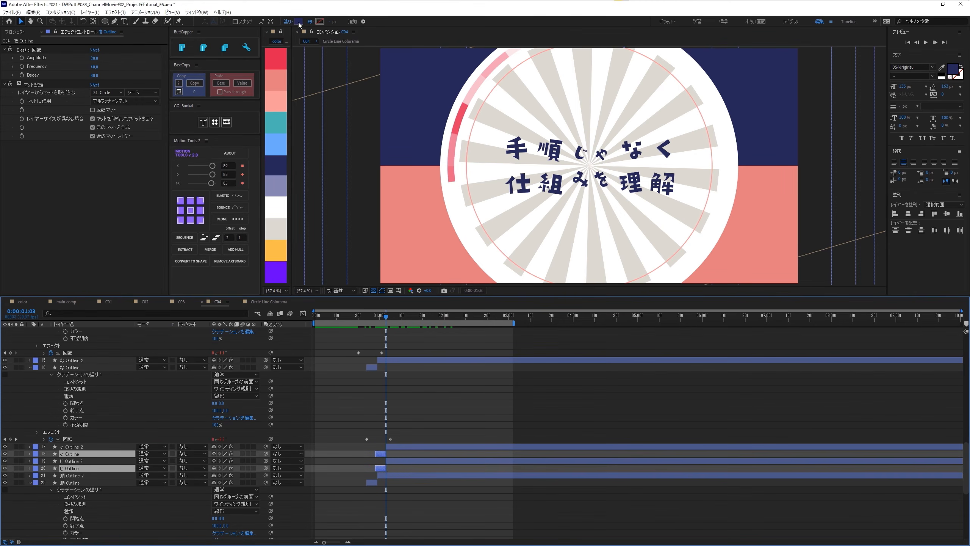
alt+click(299, 22)
alt+click(299, 22)
alt+click(299, 22)
alt+click(320, 22)
click(333, 22)
text(05)
key(Return)
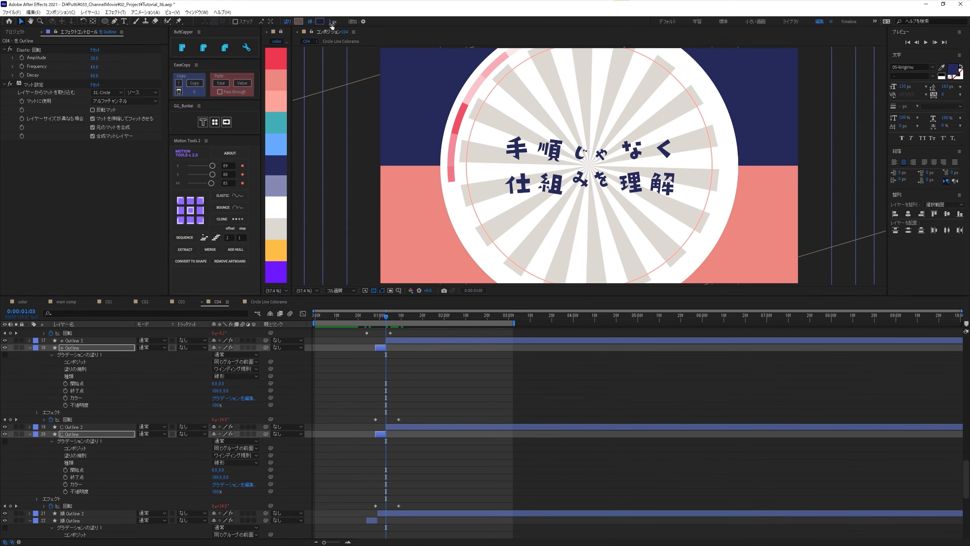
click(300, 387)
key(space)
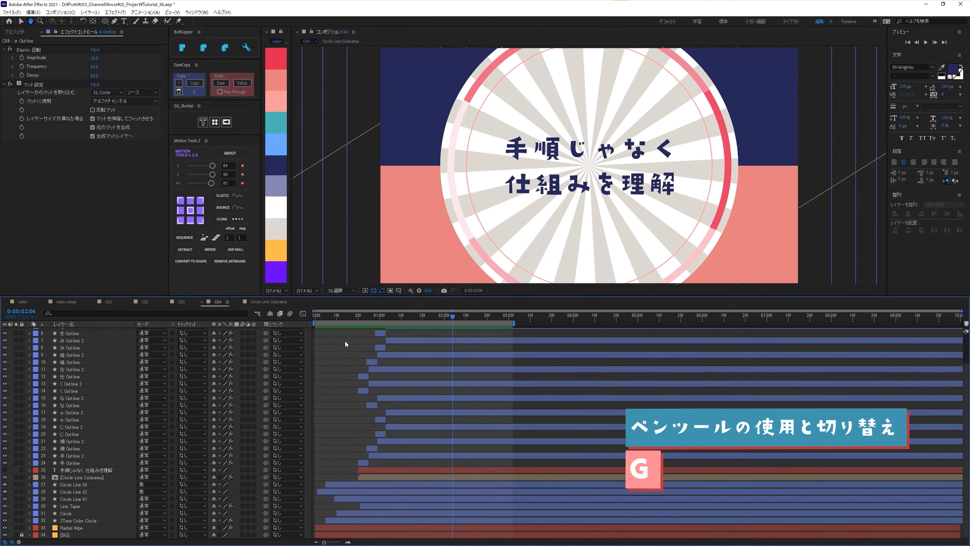
- Set up the Pen tool with a 12 px stroke in the palette's teal
key(v)
key(g)
click(264, 24)
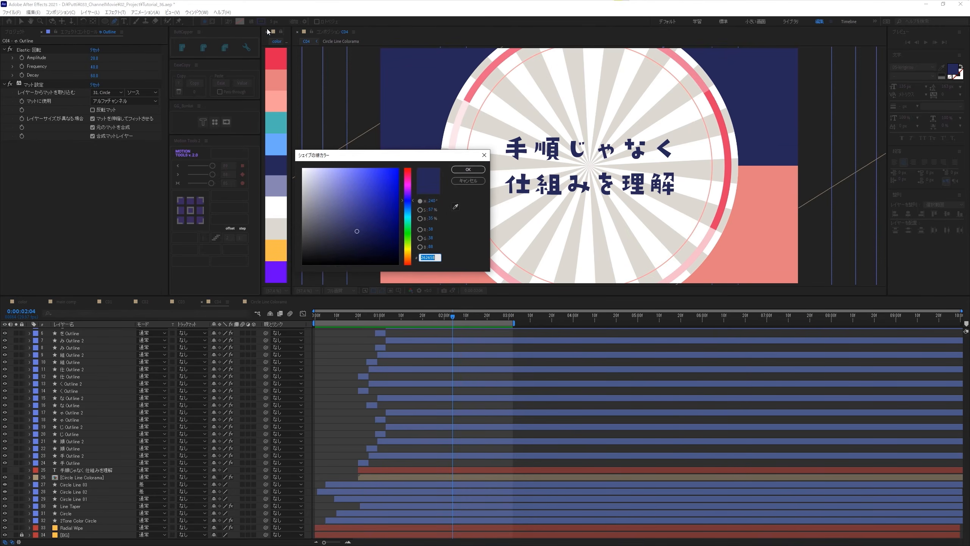
click(455, 207)
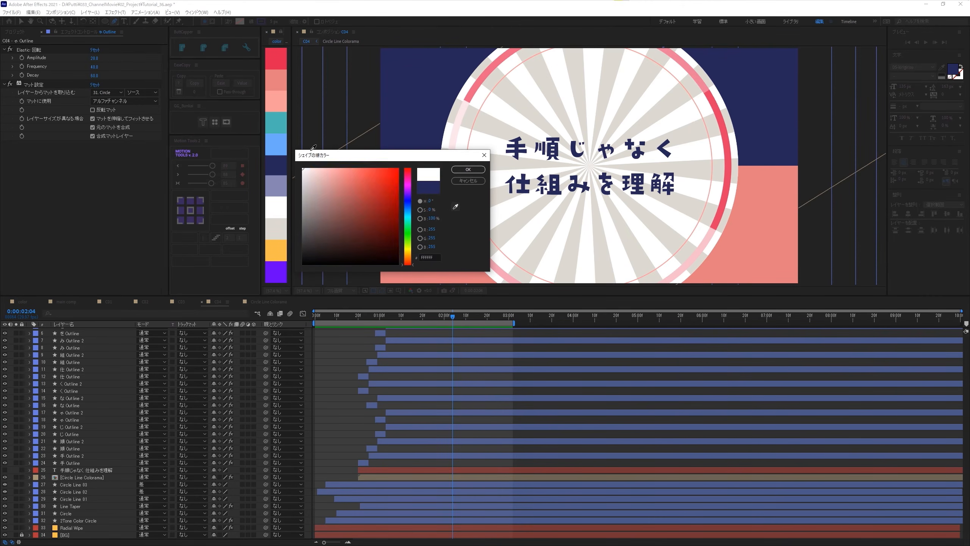
click(276, 125)
click(466, 180)
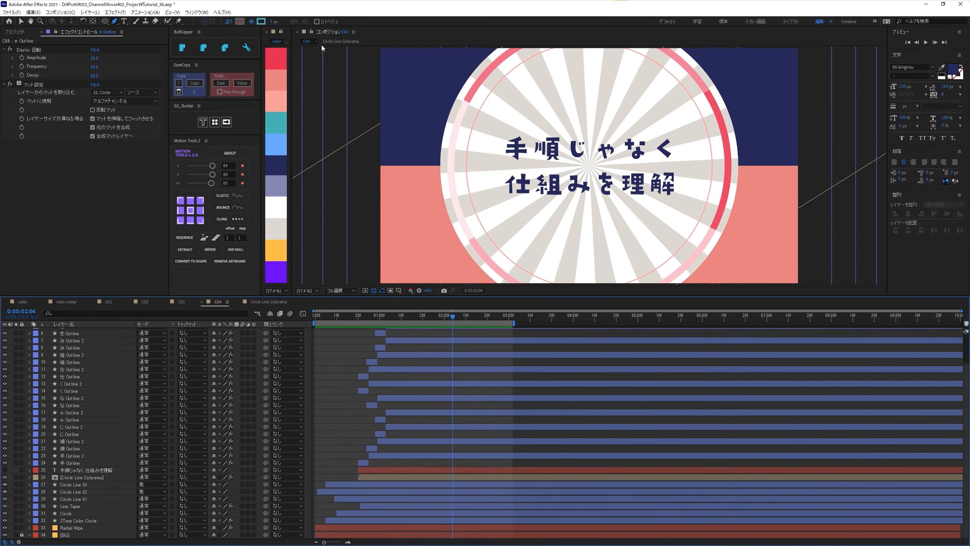
click(273, 22)
text(12)
key(Return)
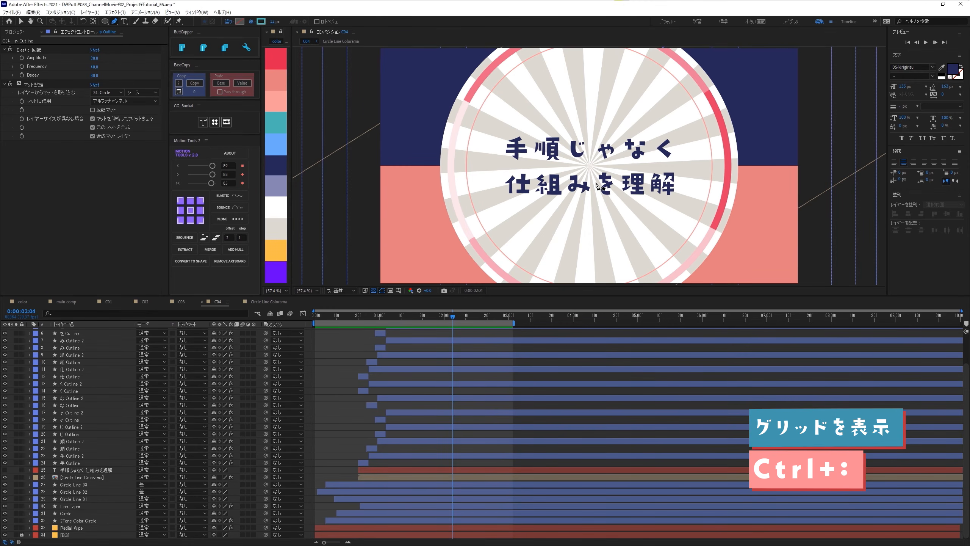
- Using the grid for alignment, draw a vertical line on the composition's center axis from just above the title to near the frame's upper edge
key(ctrl+colon)
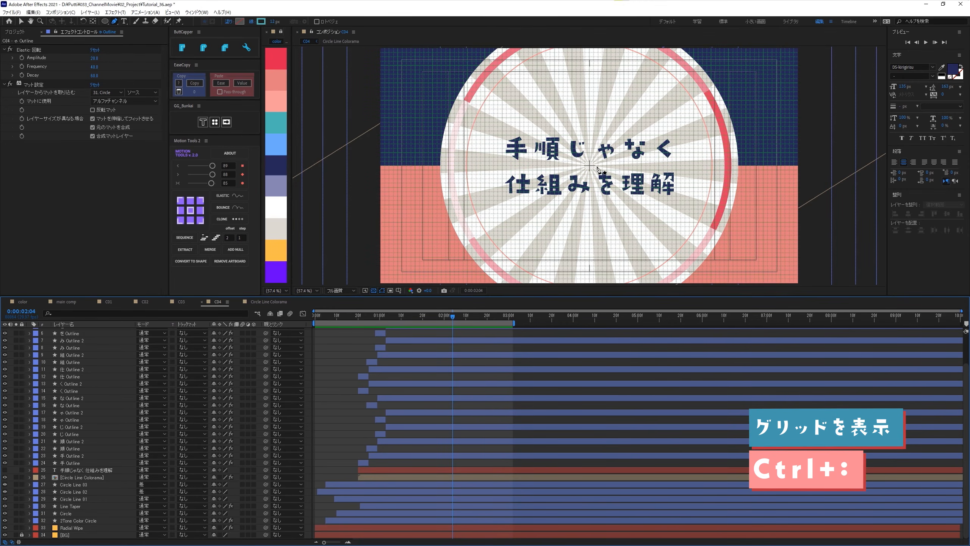
key(period)
key(period)
key(period)
key(period)
click(616, 124)
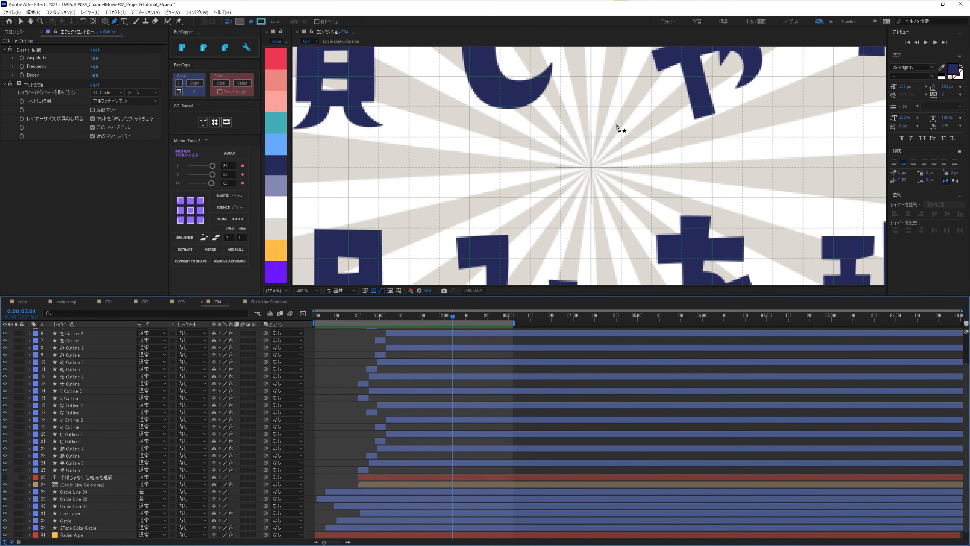
key(comma)
drag(616, 133, 586, 97)
scroll(593, 145, down, 1)
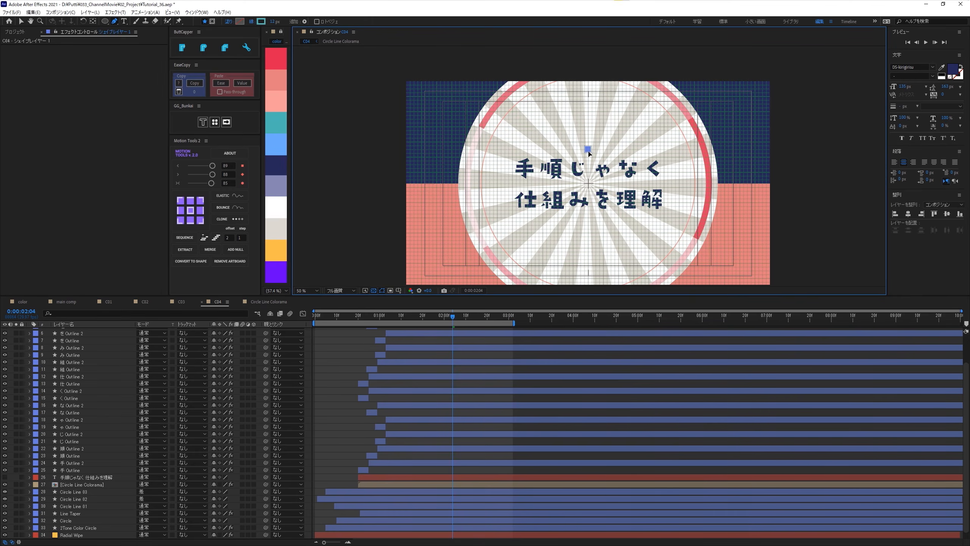
drag(587, 147, 587, 146)
key(ctrl+apostrophe)
drag(637, 160, 626, 145)
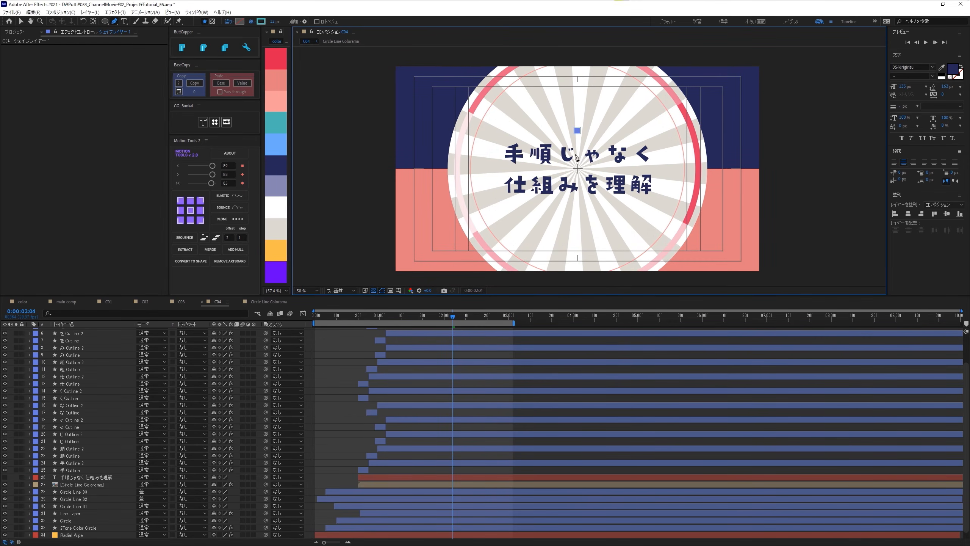
click(577, 71)
scroll(105, 365, up, 2)
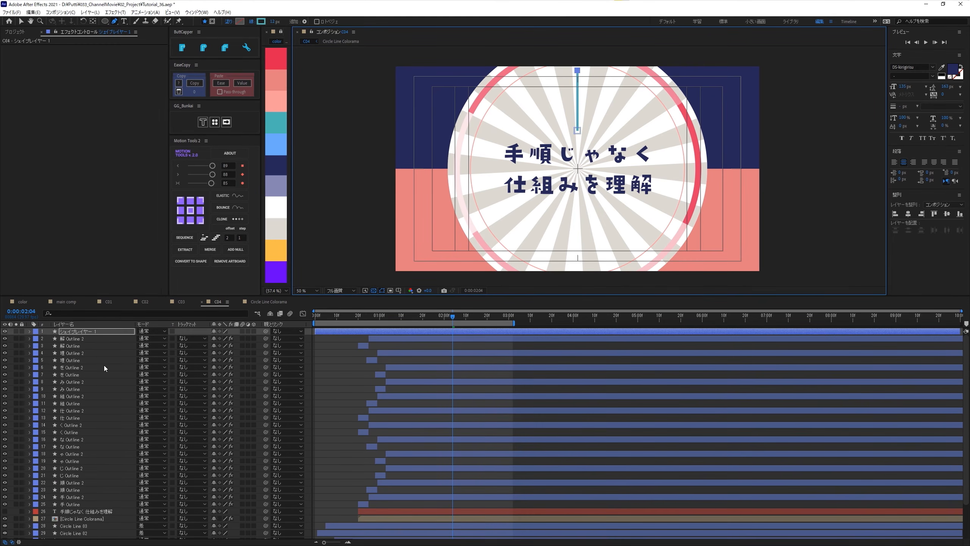
- Rename the new line's shape layer as Shape Effect
click(75, 330)
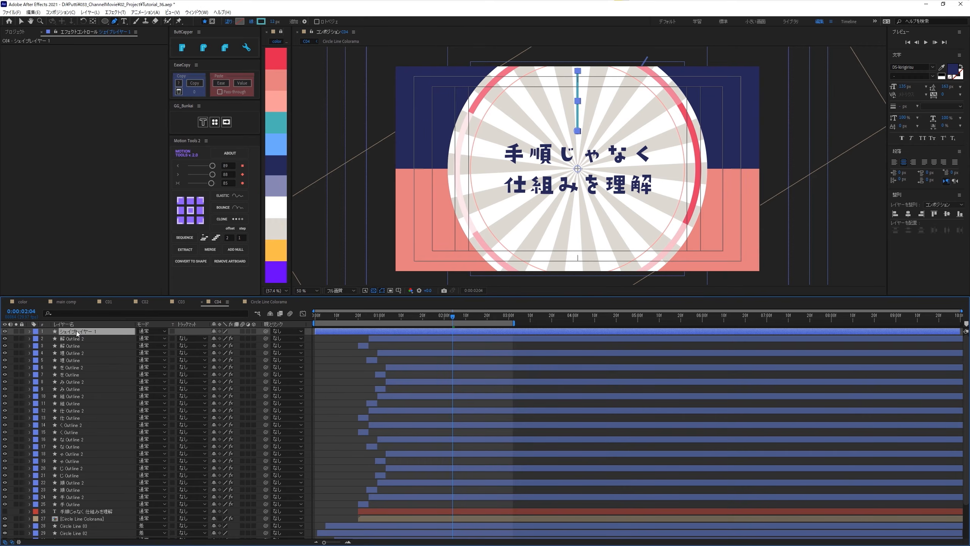
key(Return)
text(Shape E)
key(Return)
- Set the line cap of the Shape Effect layer's stroke (線 1) to round (丸型)
click(29, 331)
click(37, 340)
click(40, 348)
click(44, 347)
click(51, 360)
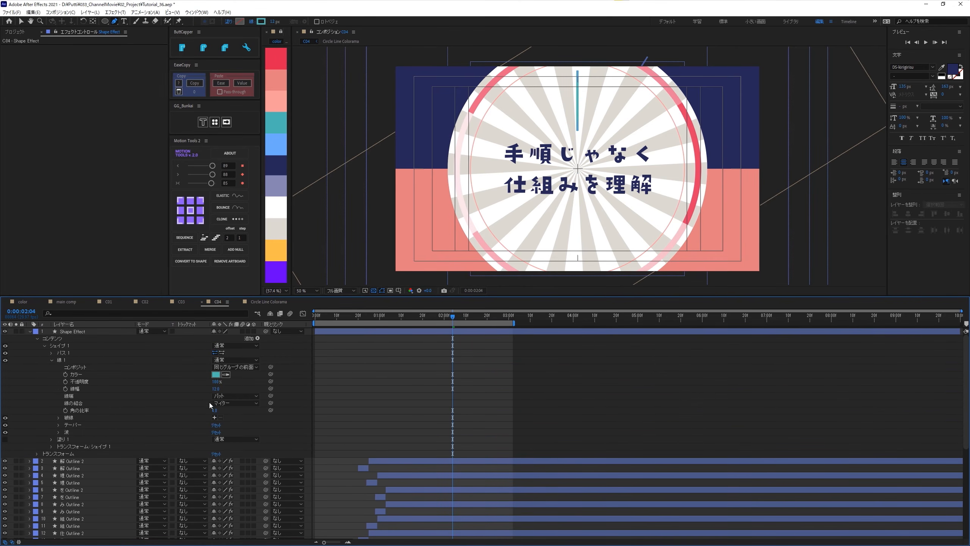
click(229, 396)
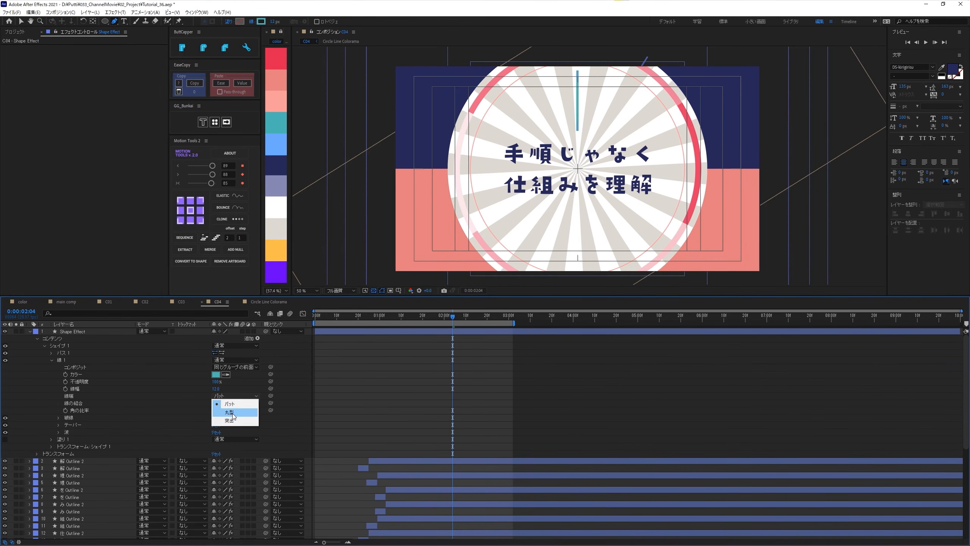
click(231, 413)
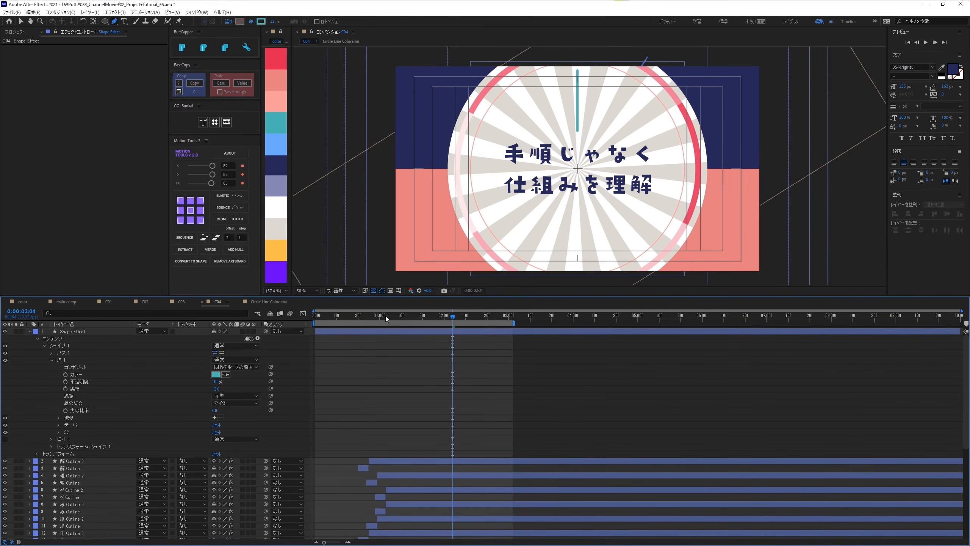
- Start the Shape Effect layer at 0:00:00:20 and add Trim Paths (パスのトリミング) to its シェイプ 1 group
drag(385, 315, 359, 312)
click(359, 332)
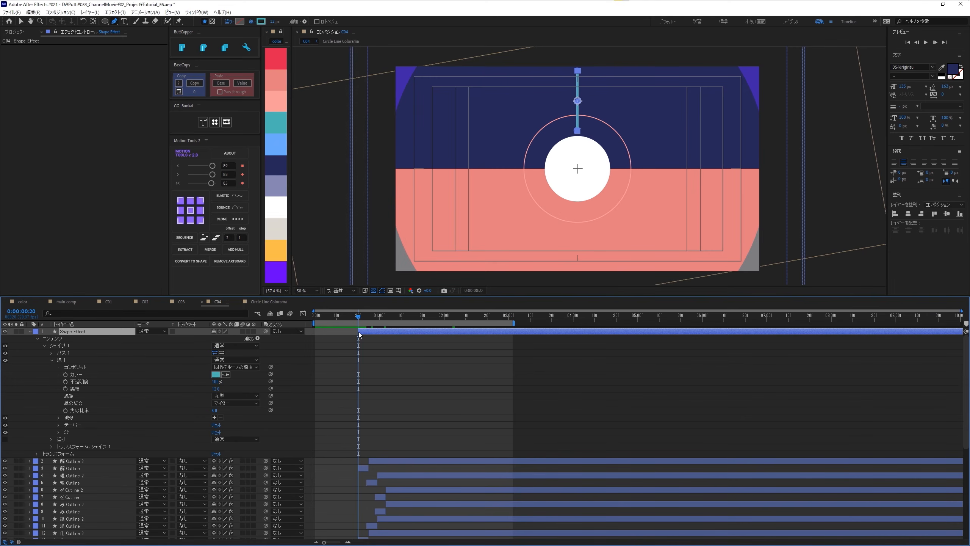
click(52, 360)
click(264, 344)
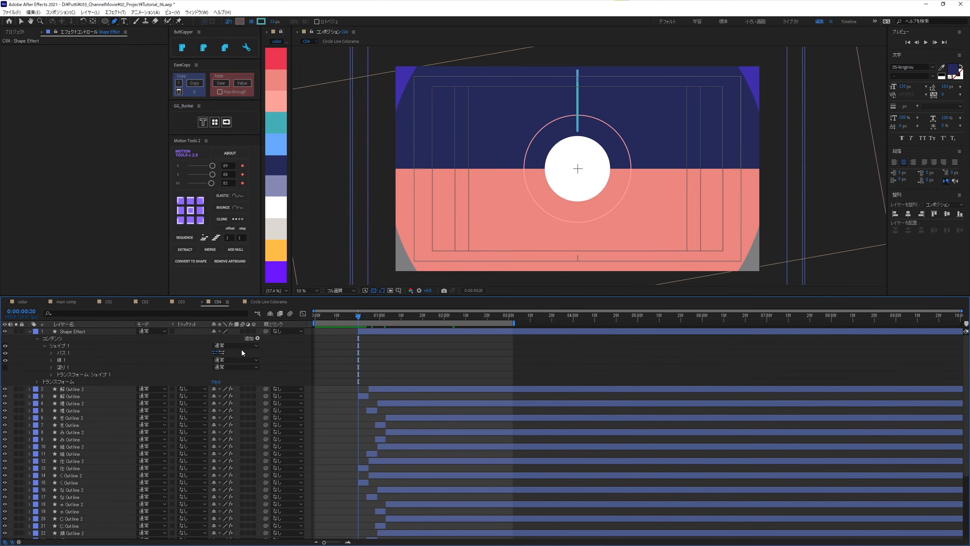
click(57, 345)
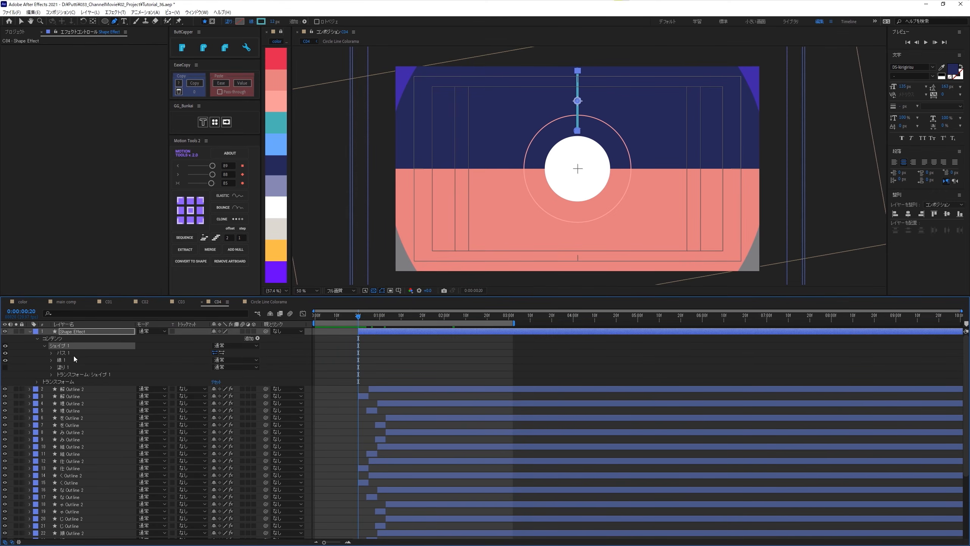
click(258, 338)
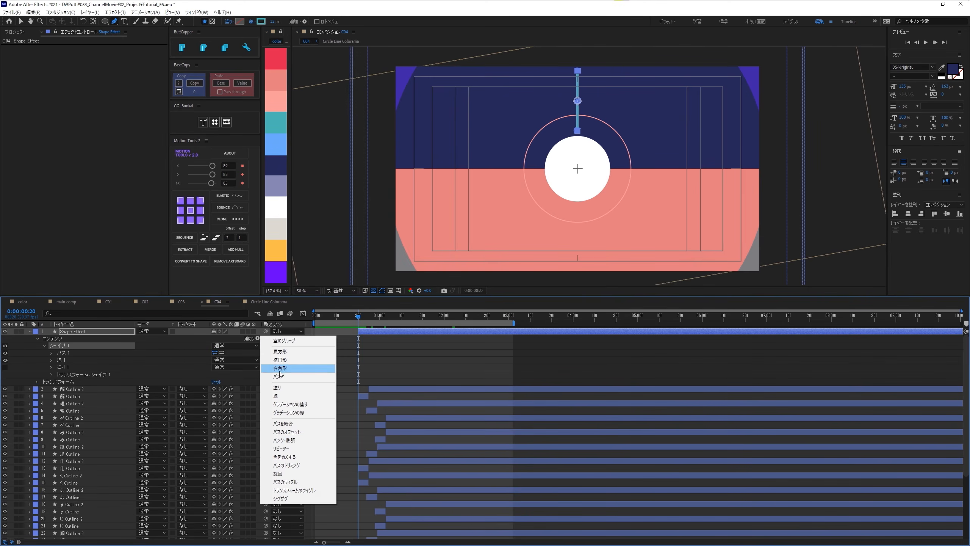
click(286, 465)
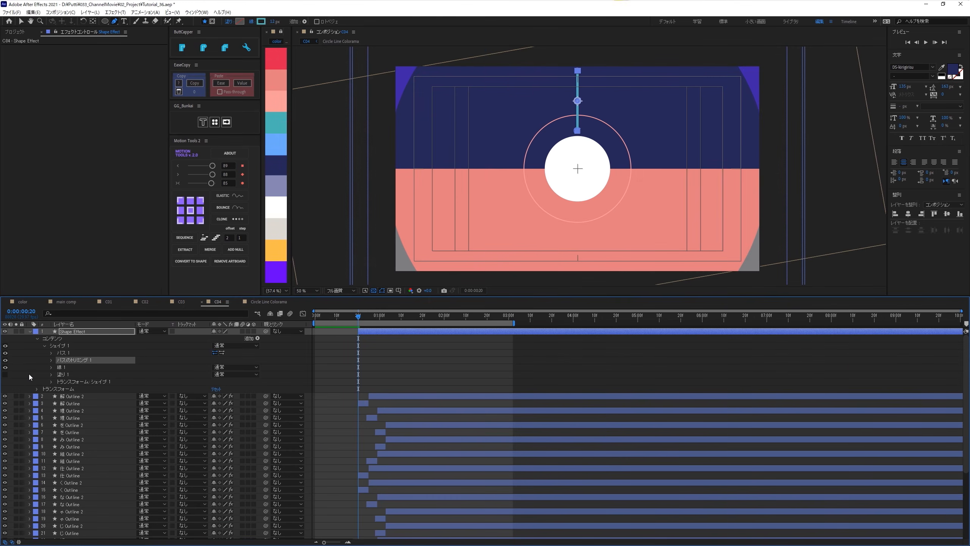
- Set the Trim Paths end (終了点) to 0% and keyframe it at 0:00:00:22
click(51, 360)
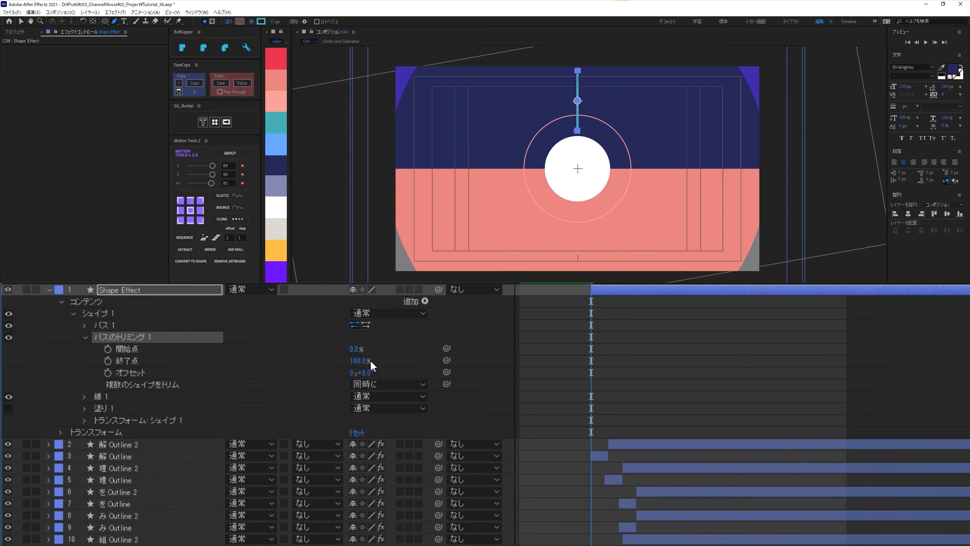
click(147, 359)
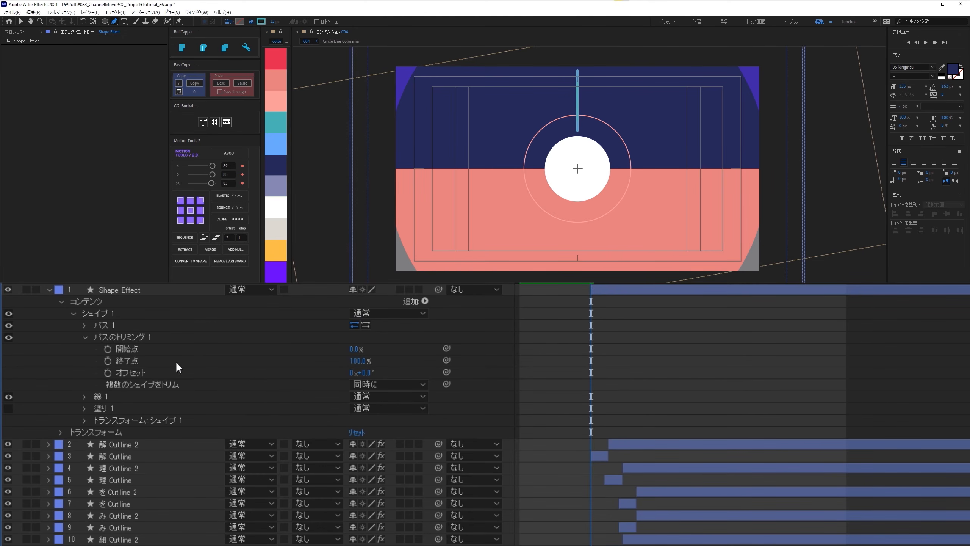
key(Page_Down)
key(Page_Down)
drag(357, 362, 84, 378)
click(108, 361)
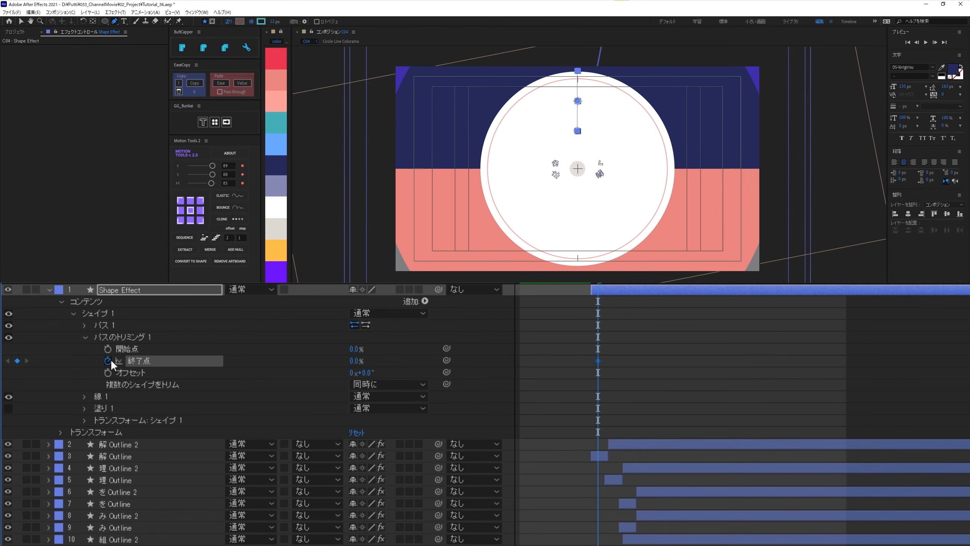
- Add a 100% keyframe to the Trim Paths end (終了点) at 0:00:00:28
key(Page_Down)
key(Page_Down)
key(Page_Down)
key(Page_Down)
key(Page_Down)
key(Page_Down)
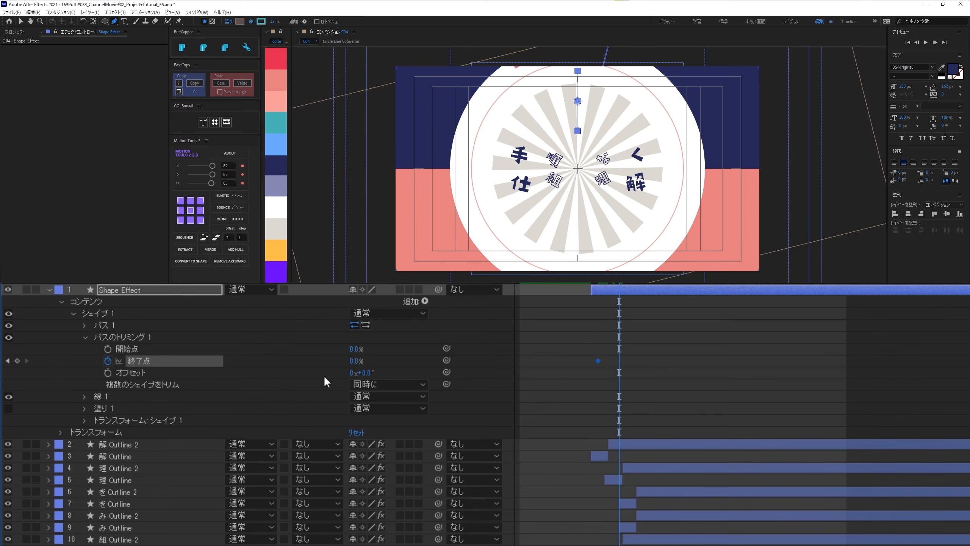
drag(351, 360, 671, 320)
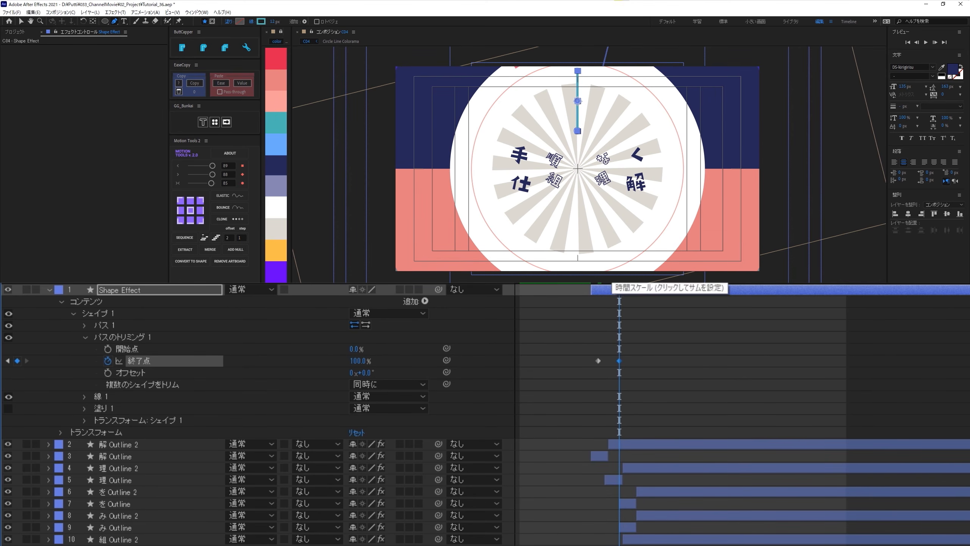
- Keyframe the Trim Paths start (開始点) from 0% at 0:00:00:25 to 100% at 0:00:01:02
key(Page_Up)
key(Page_Up)
key(Page_Up)
key(Page_Up)
key(Page_Up)
key(Page_Up)
key(Page_Up)
key(Page_Up)
key(Page_Down)
key(Page_Down)
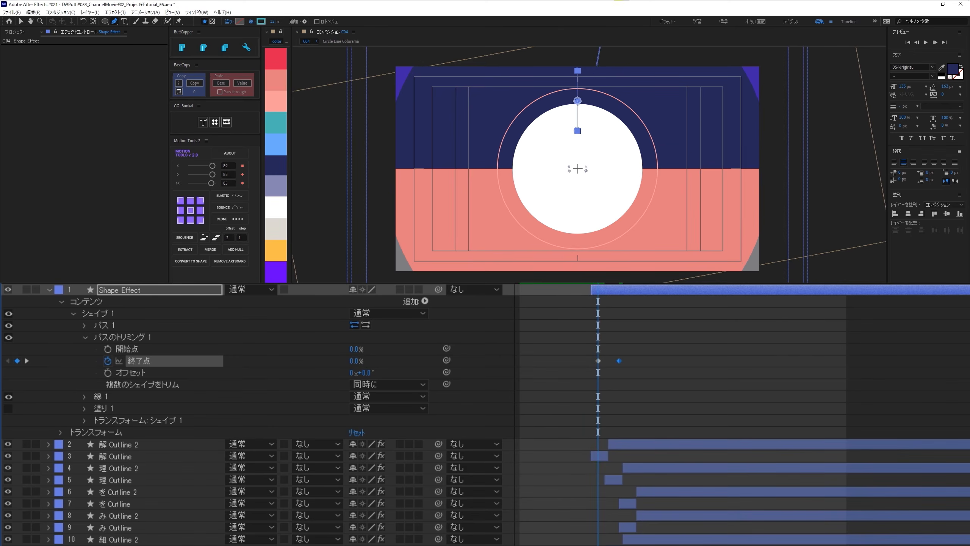
key(Page_Down)
key(Page_Down)
key(Page_Down)
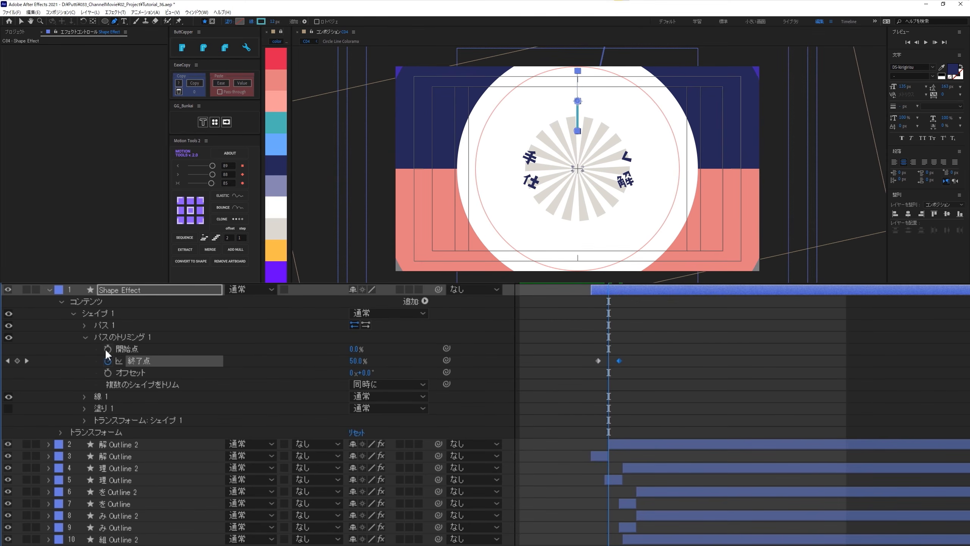
click(106, 349)
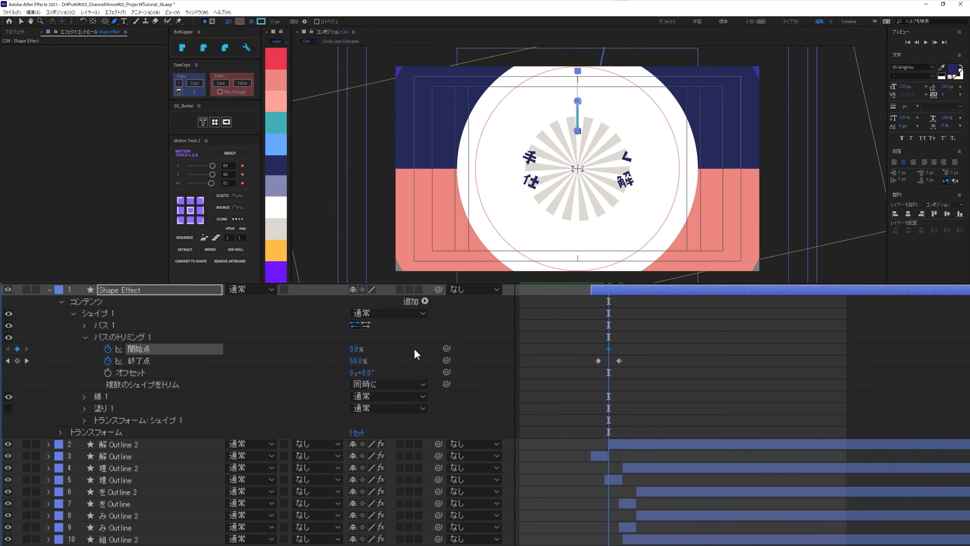
key(space)
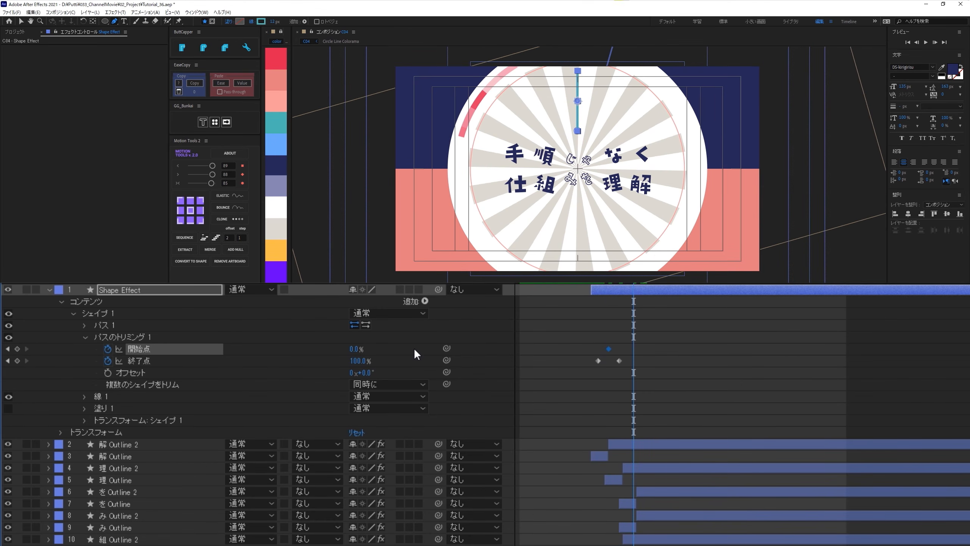
drag(354, 351, 541, 347)
- Apply easing to the final Trim Paths start (開始点) and end (終了点) keyframes and check the eased motion
drag(636, 352, 610, 373)
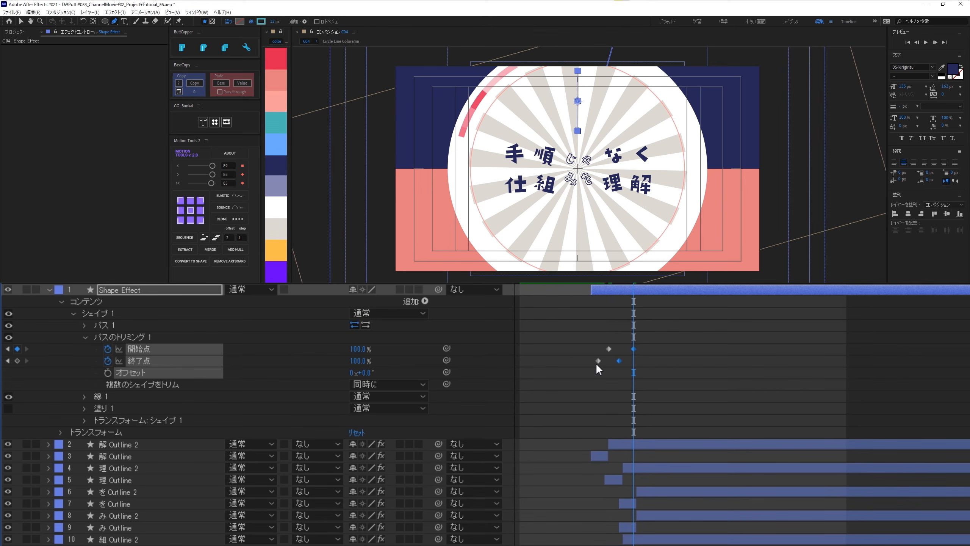
drag(215, 172, 214, 174)
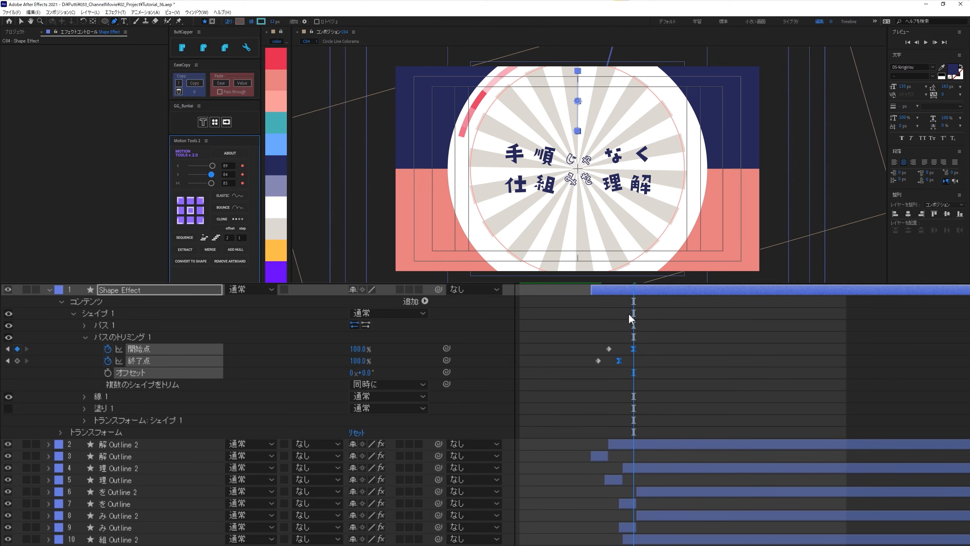
drag(633, 284, 608, 285)
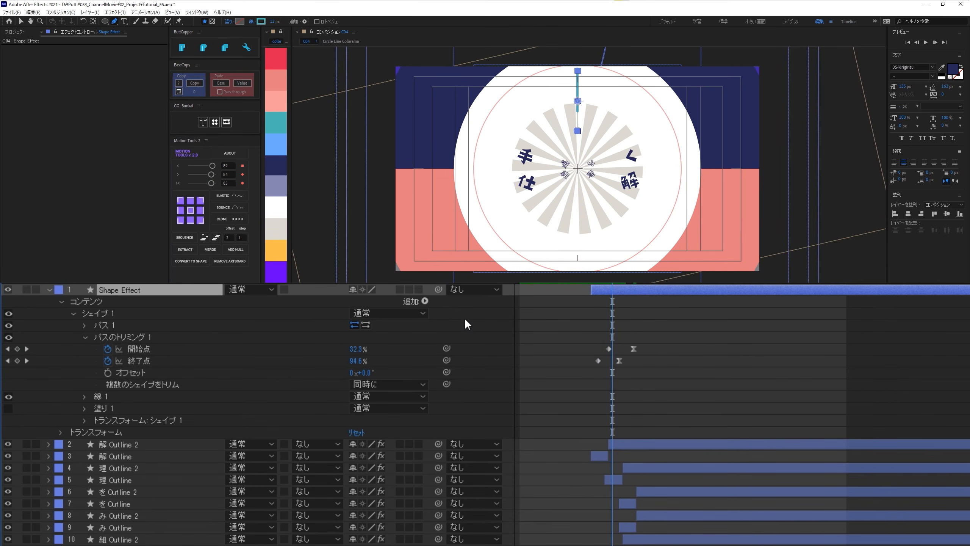
- Add a Repeater (リピーター) to the Shape Effect layer and set its number of copies (コピー数) to 4
click(425, 301)
click(465, 480)
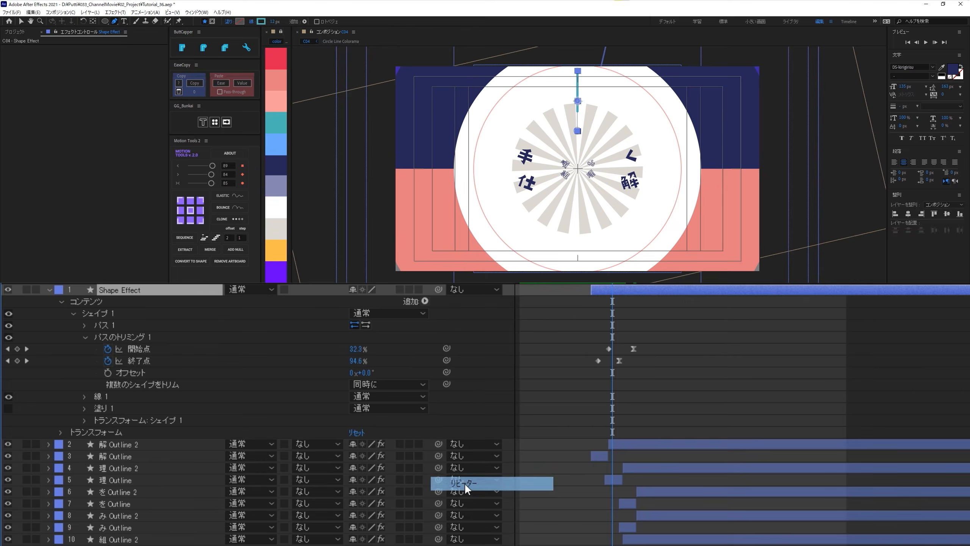
click(72, 431)
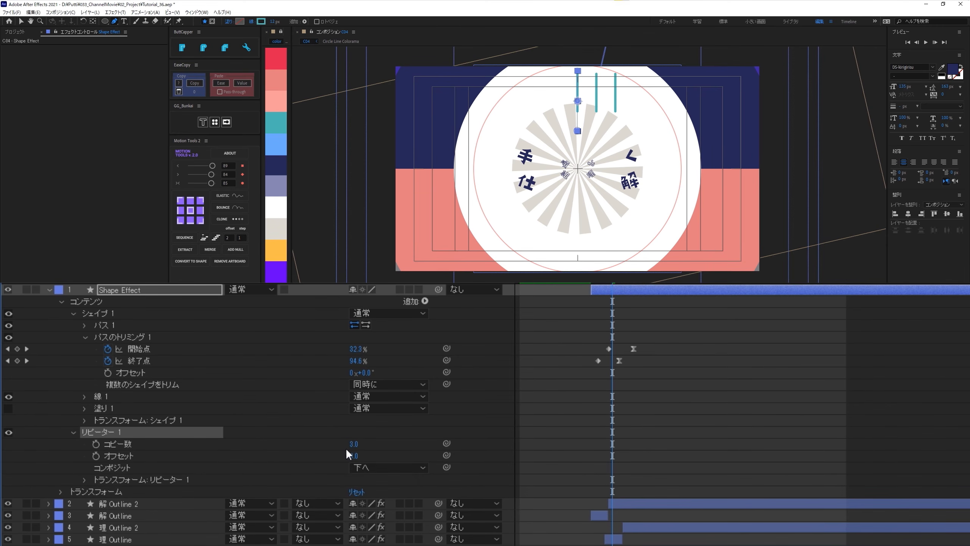
click(354, 444)
key(Return)
- Set the Repeater's transform position (位置) to 0, 0 and its rotation (回転) to 90°
click(85, 479)
click(360, 502)
text(0)
key(Tab)
key(Tab)
key(Tab)
key(Tab)
key(Tab)
text(90)
key(Return)
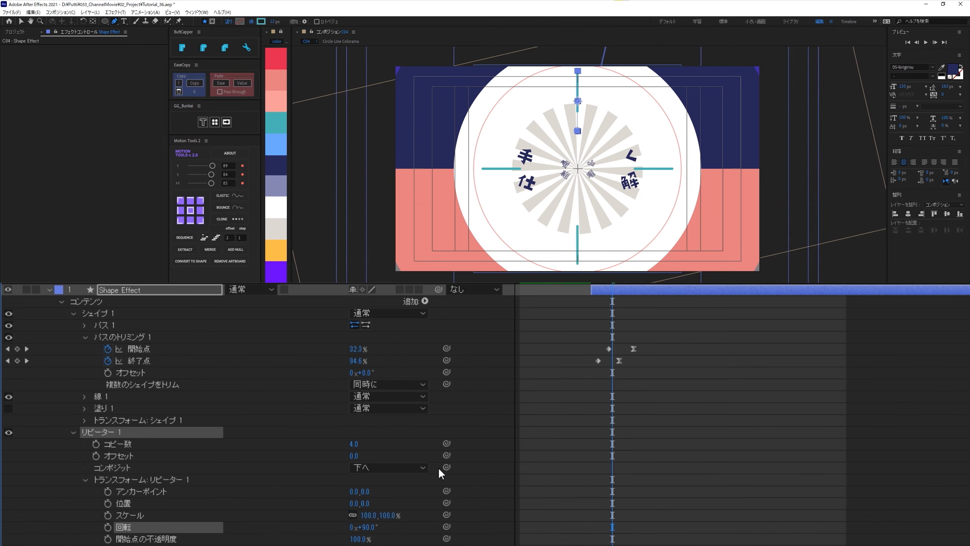
click(398, 394)
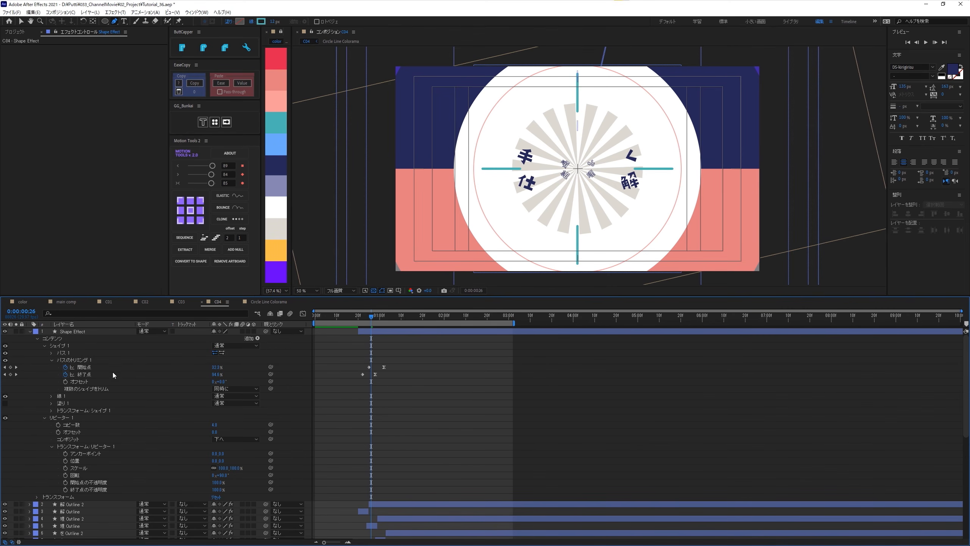
click(44, 418)
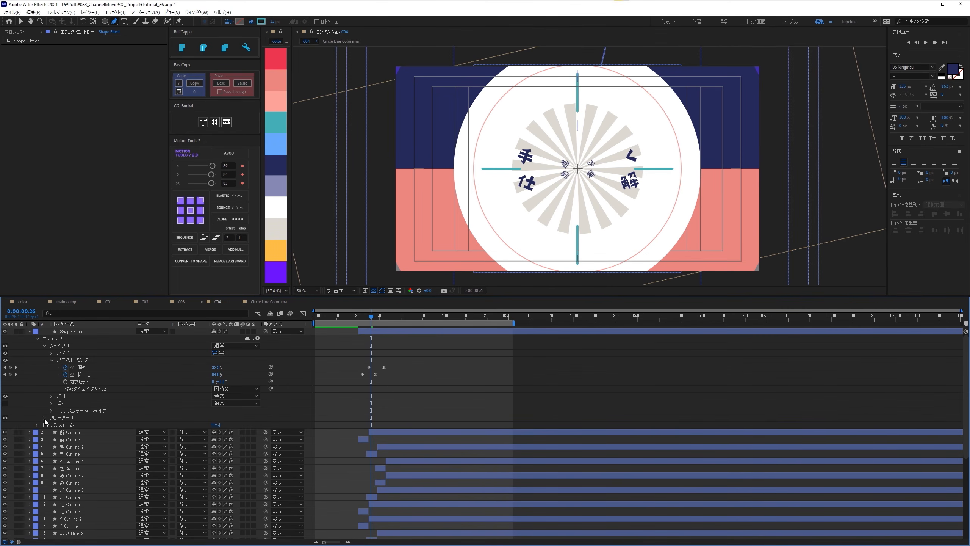
- Duplicate the シェイプ 1 group inside the Shape Effect layer
mouse_move(354, 318)
mouse_down()
mouse_move(385, 333)
mouse_move(363, 329)
mouse_up()
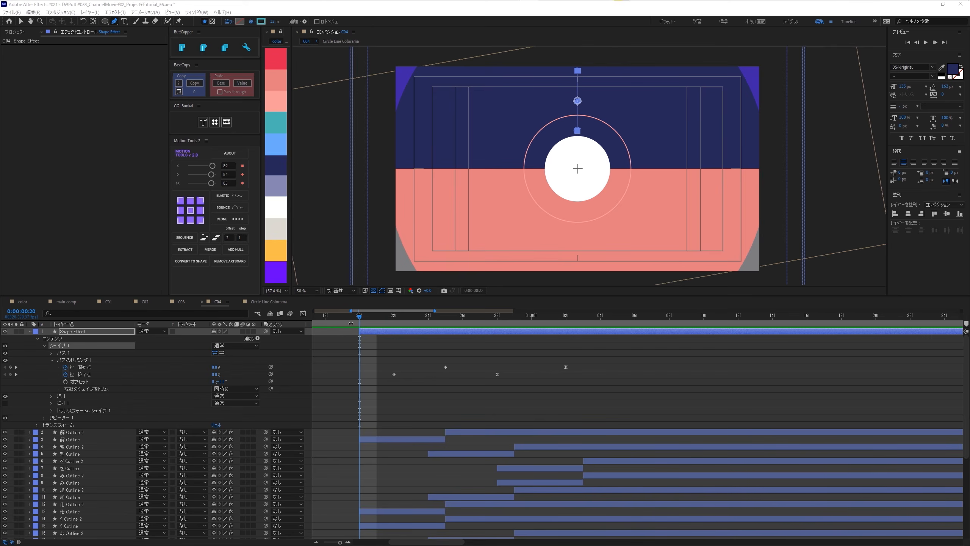
drag(351, 318, 480, 320)
key(ctrl+shift+a)
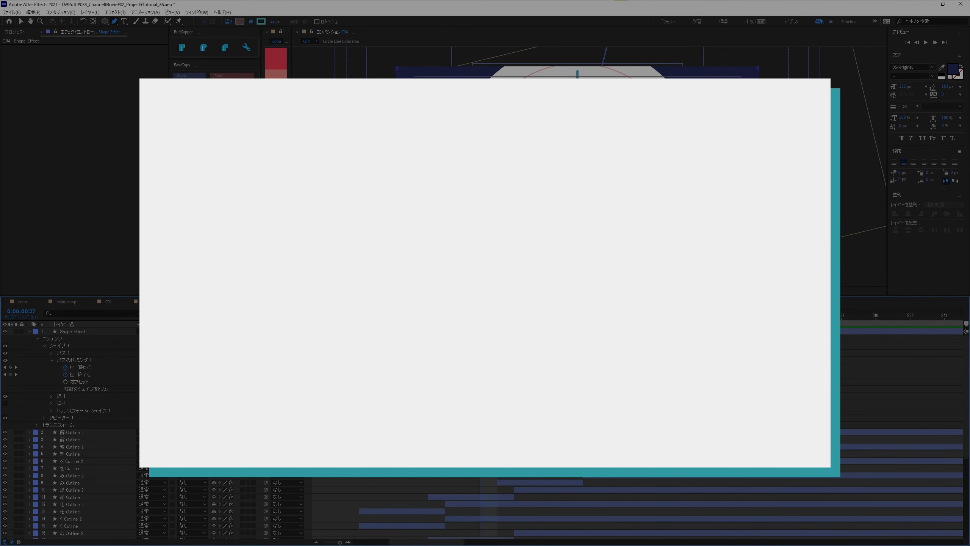
drag(479, 320, 411, 320)
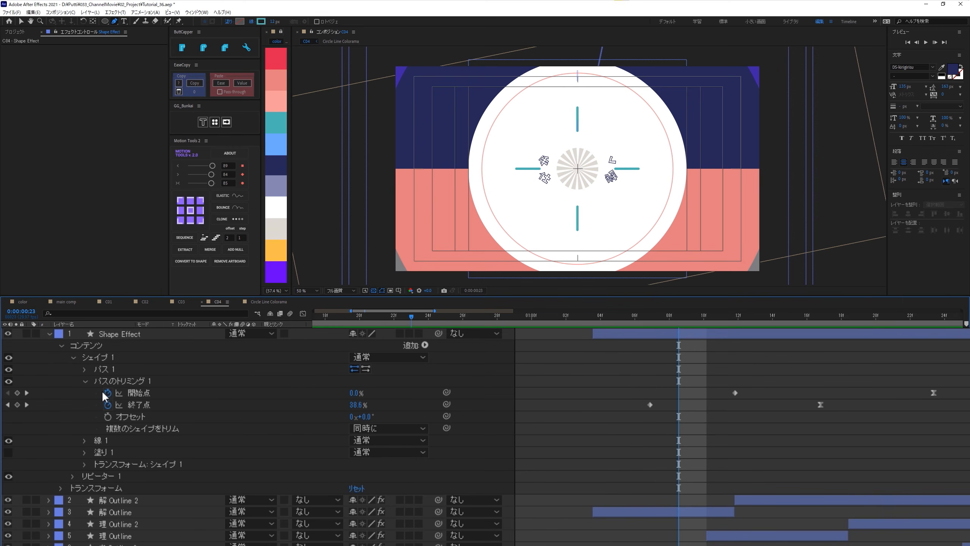
click(105, 357)
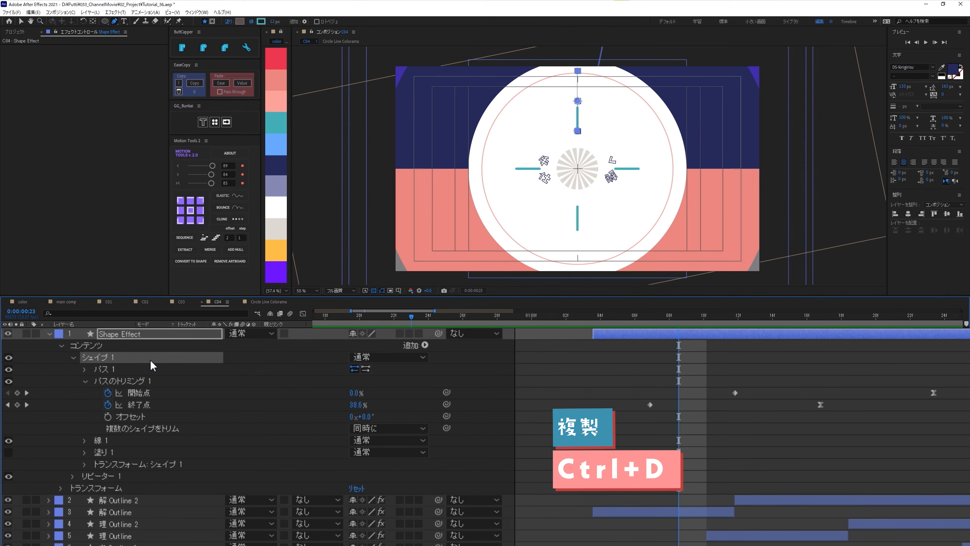
key(ctrl+d)
click(104, 368)
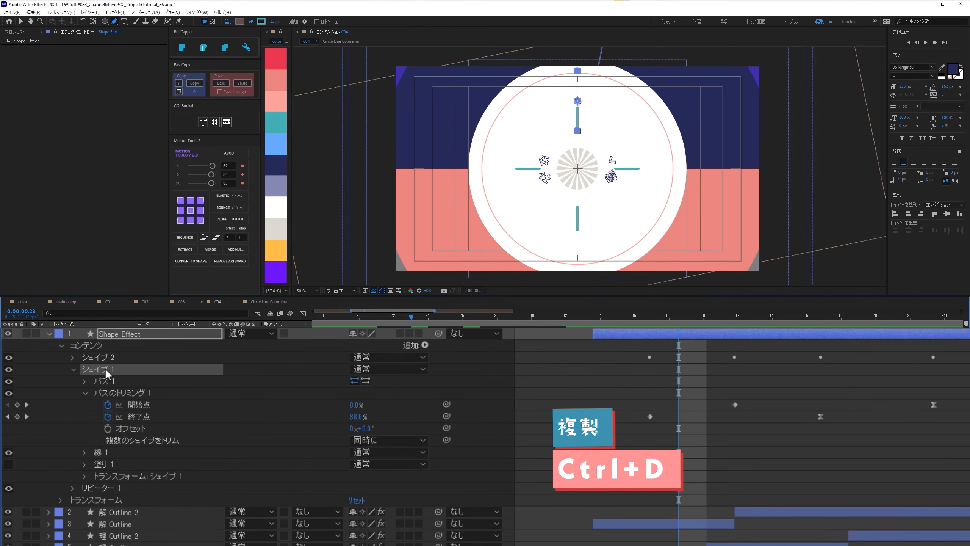
click(691, 379)
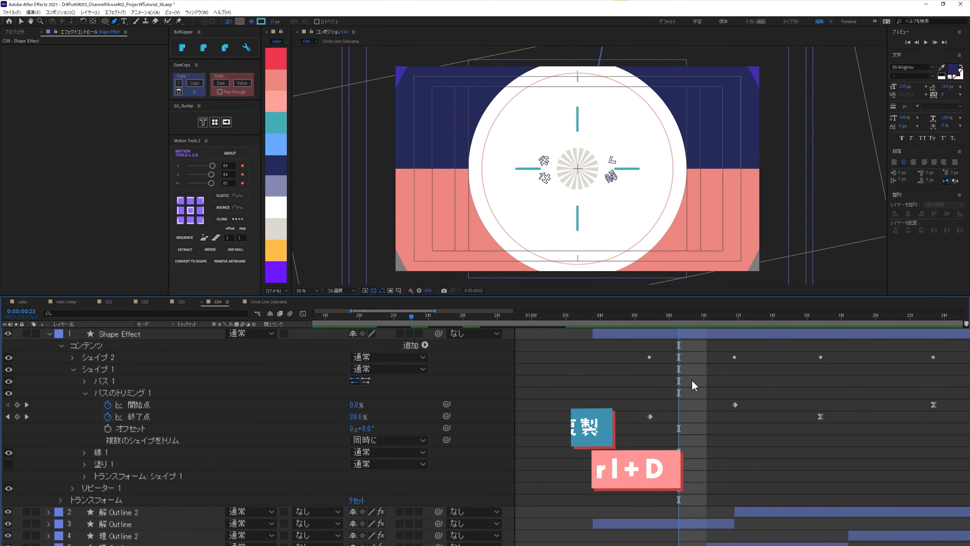
- Move the first Trim Paths start (開始点) and end (終了点) keyframes of シェイプ 1 to 0:00:00:20
click(649, 416)
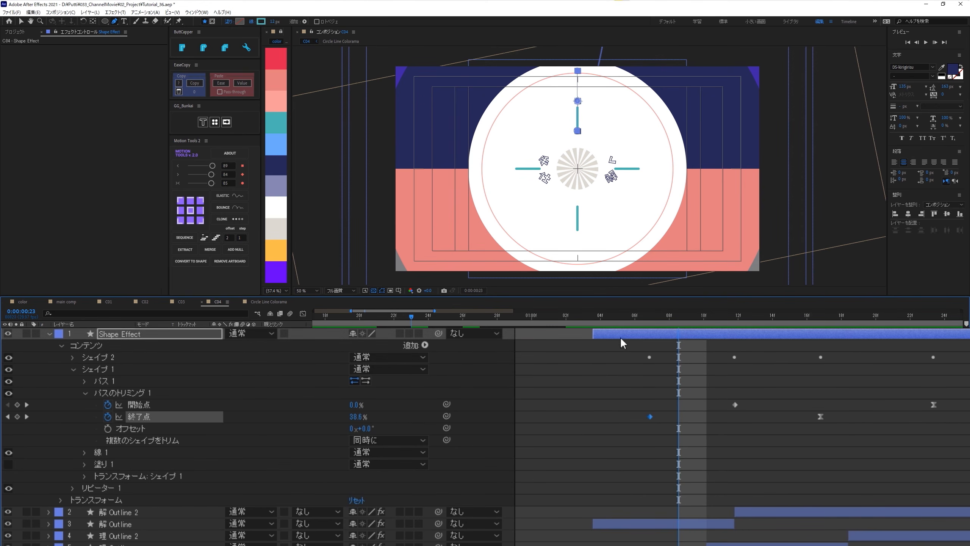
click(364, 321)
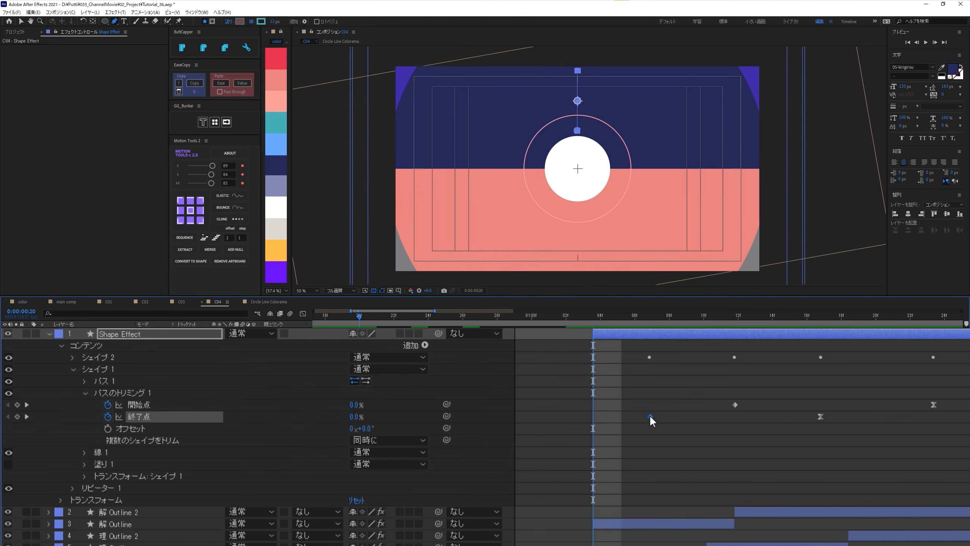
drag(649, 415, 593, 416)
drag(722, 394, 578, 418)
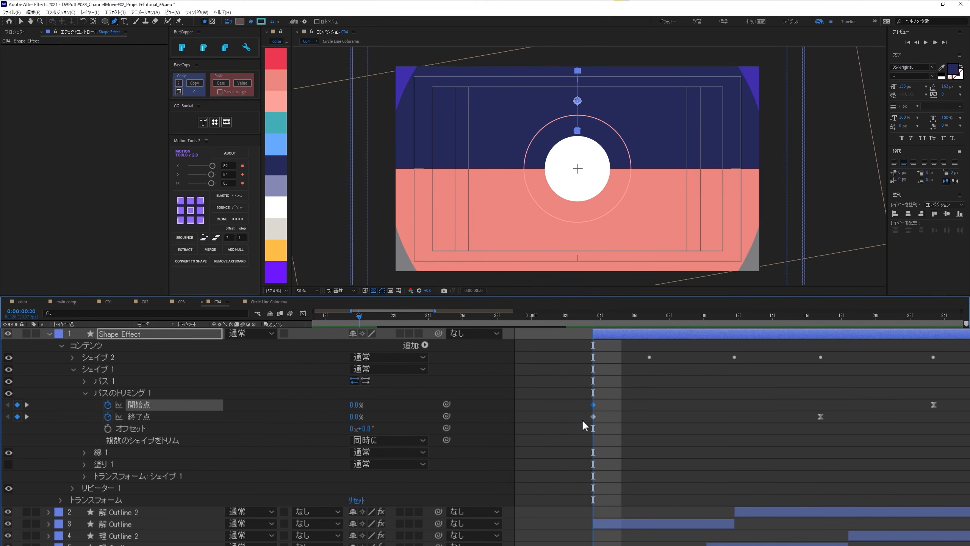
click(655, 373)
drag(633, 396, 598, 423)
click(640, 428)
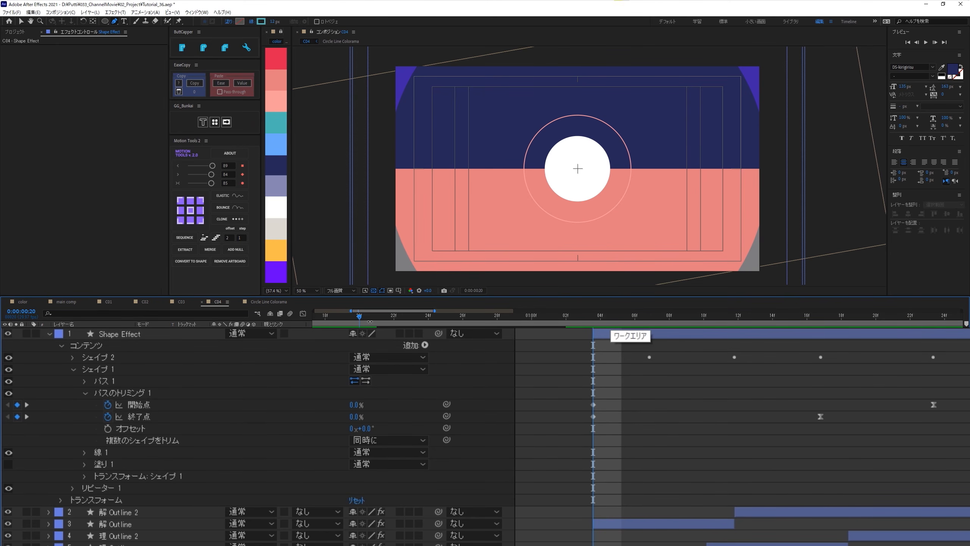
- Move シェイプ 1's last Trim Paths end (終了点) keyframe to 0:00:00:25 and its last start (開始点) keyframe to 0:00:00:26
key(space)
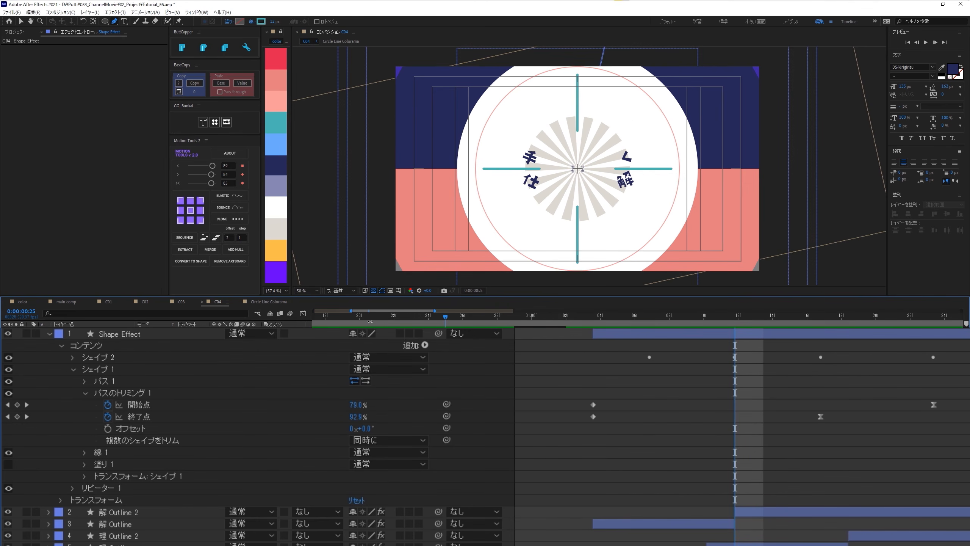
drag(820, 416, 730, 419)
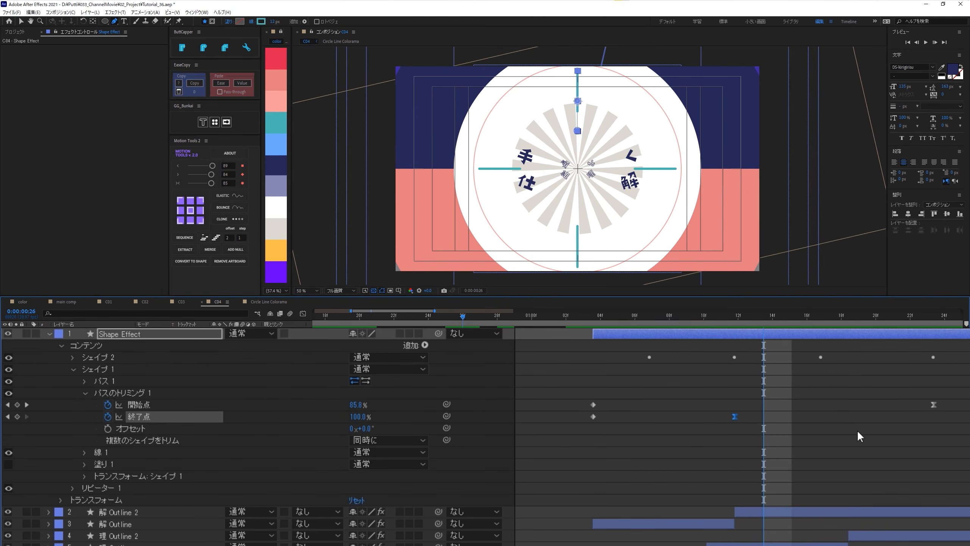
drag(936, 402, 764, 405)
click(330, 315)
key(space)
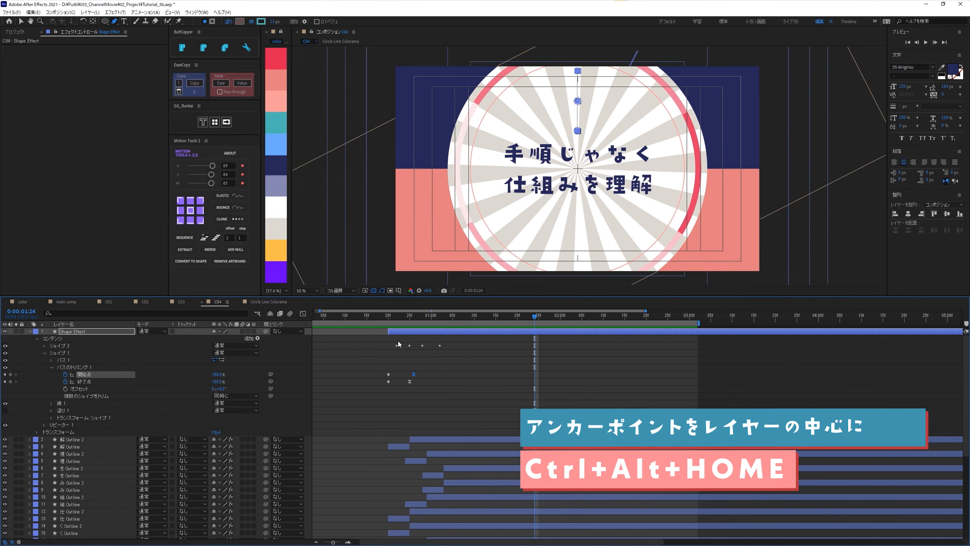
- Center the Shape Effect layer's anchor point, rotate the layer to 45° and preview the animation
key(ctrl+alt+Home)
drag(392, 320, 416, 333)
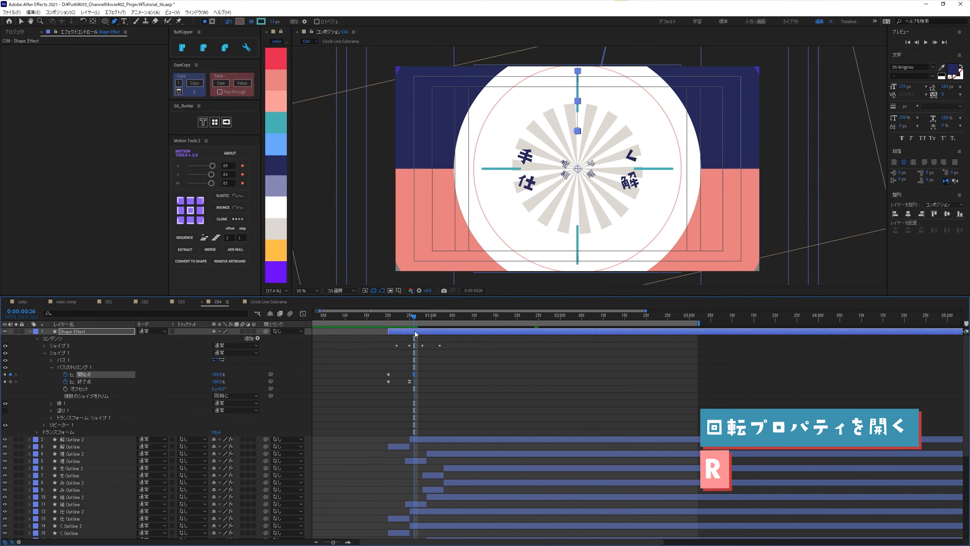
key(r)
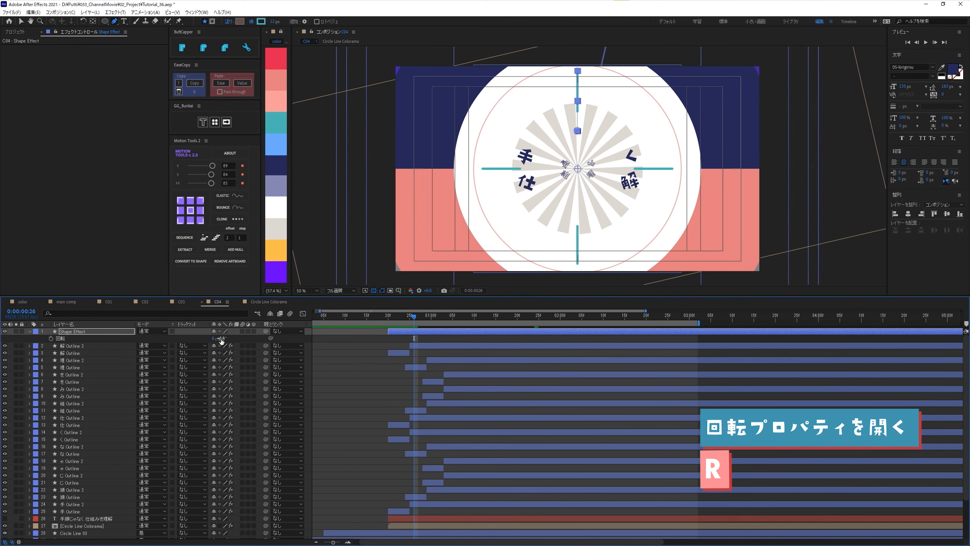
key(Return)
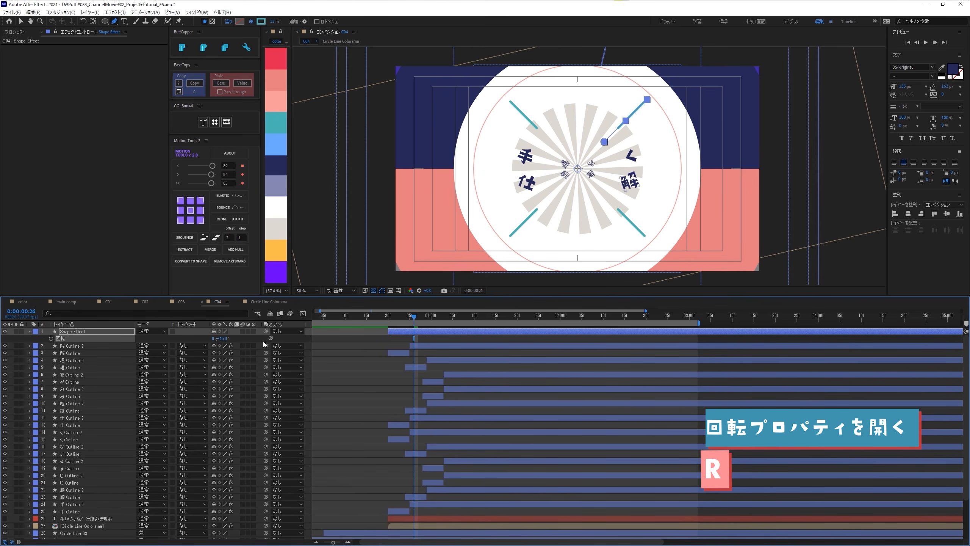
click(335, 352)
key(space)
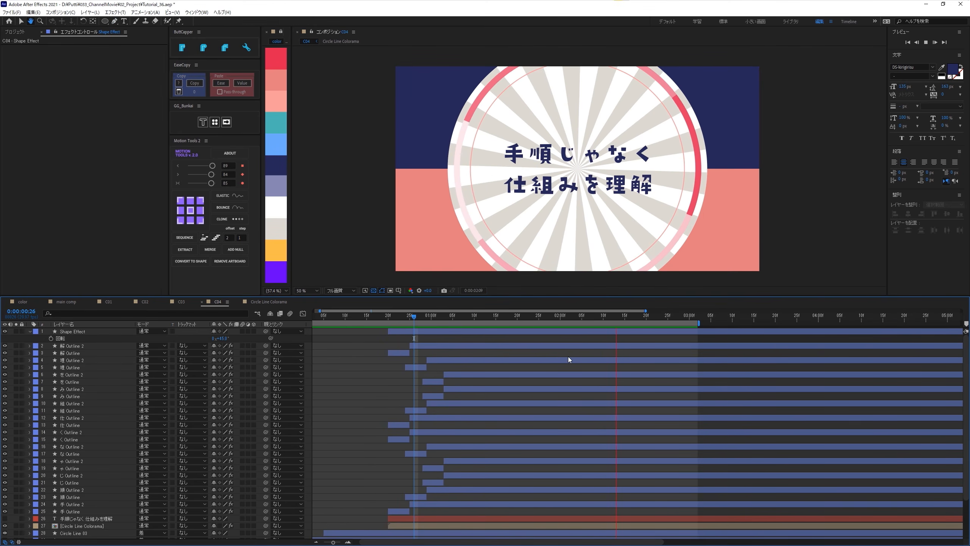
key(space)
- Create an adjustment layer in C04 and apply the Offset (オフセット) effect to it
scroll(569, 359, down, 1)
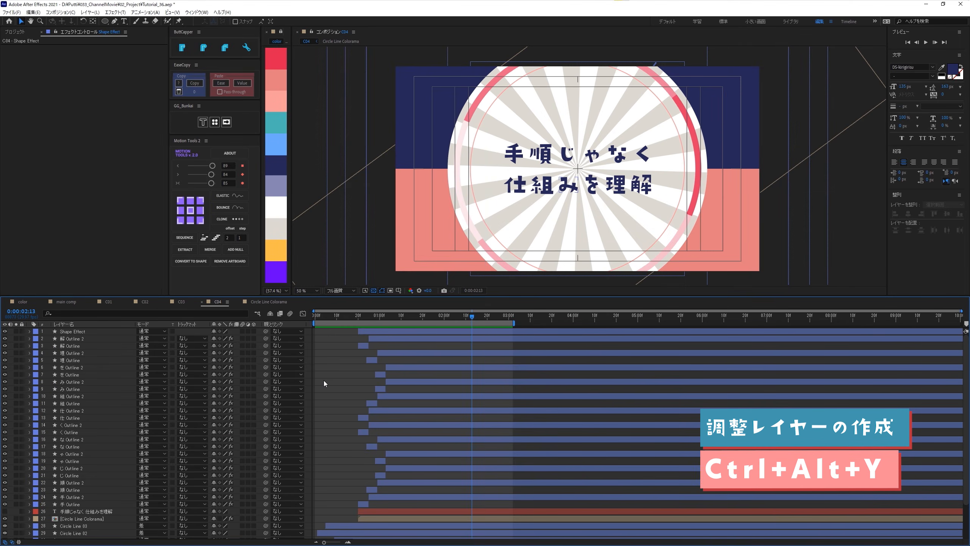
key(ctrl+alt+y)
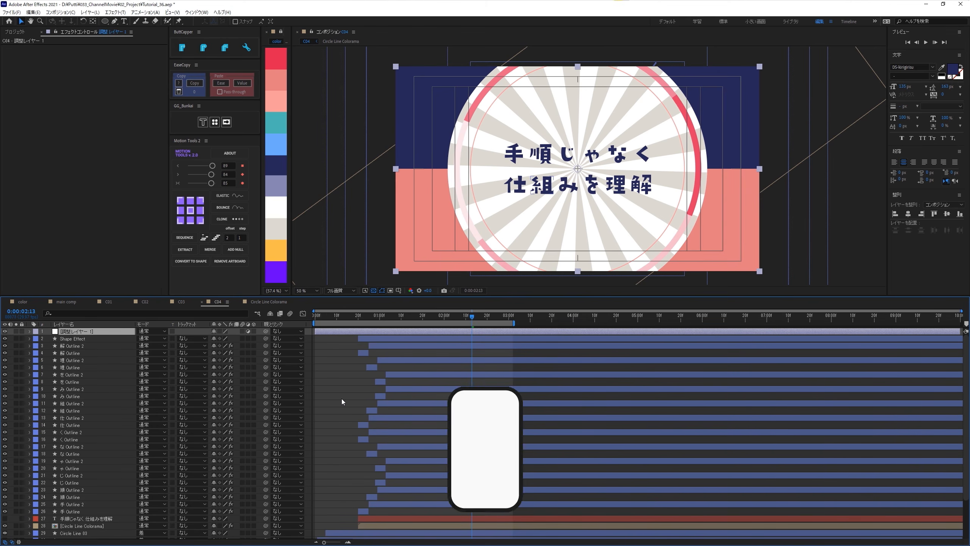
key(ctrl+space)
key(Return)
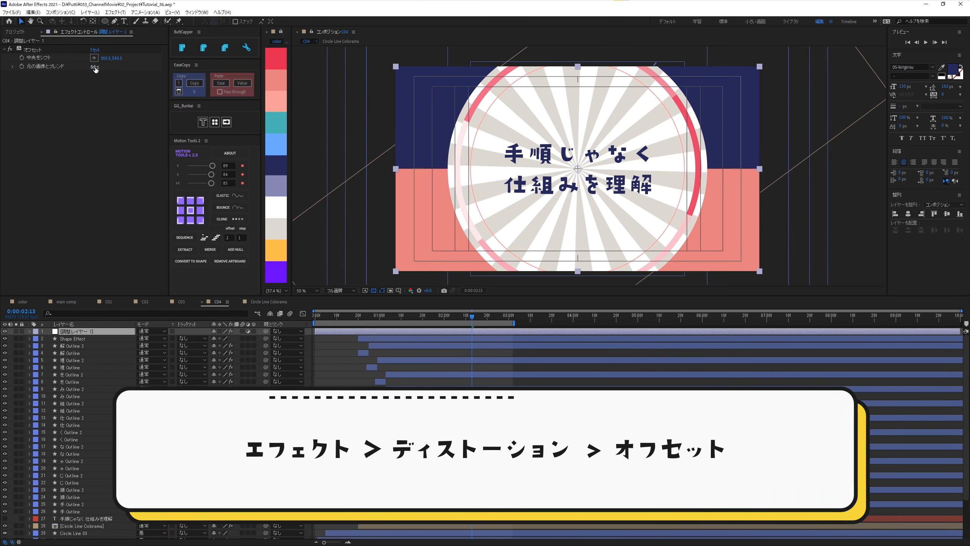
drag(117, 63, 24, 186)
click(43, 185)
key(ctrl+z)
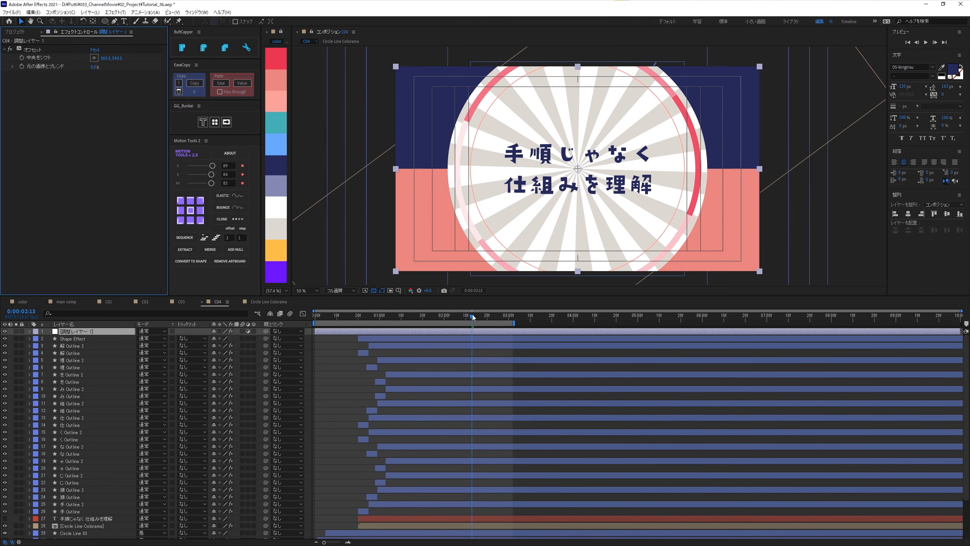
- Add a keyframe for the Offset effect's center shift (中央をシフト) on the adjustment layer at 0:00:02:00
mouse_move(455, 315)
mouse_down()
mouse_move(418, 311)
mouse_move(444, 316)
mouse_up()
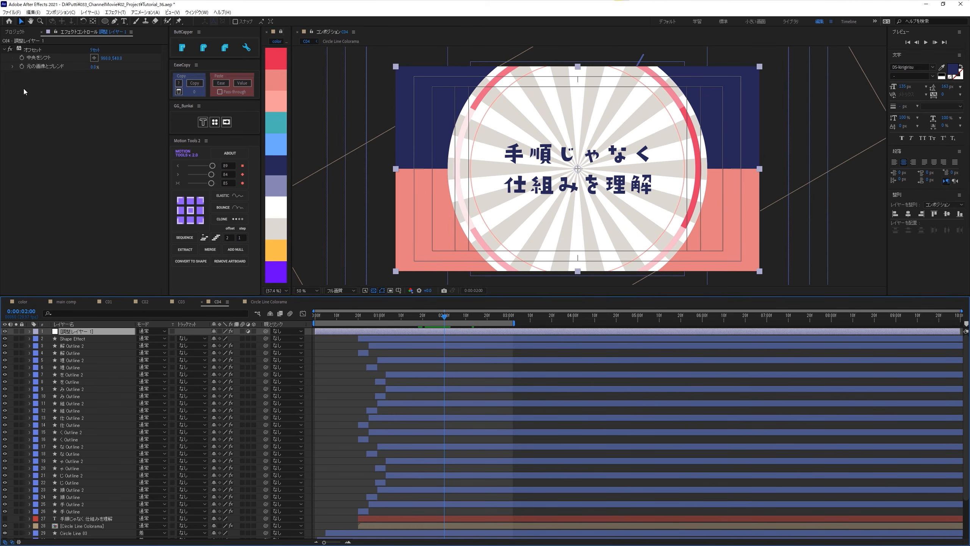
click(22, 58)
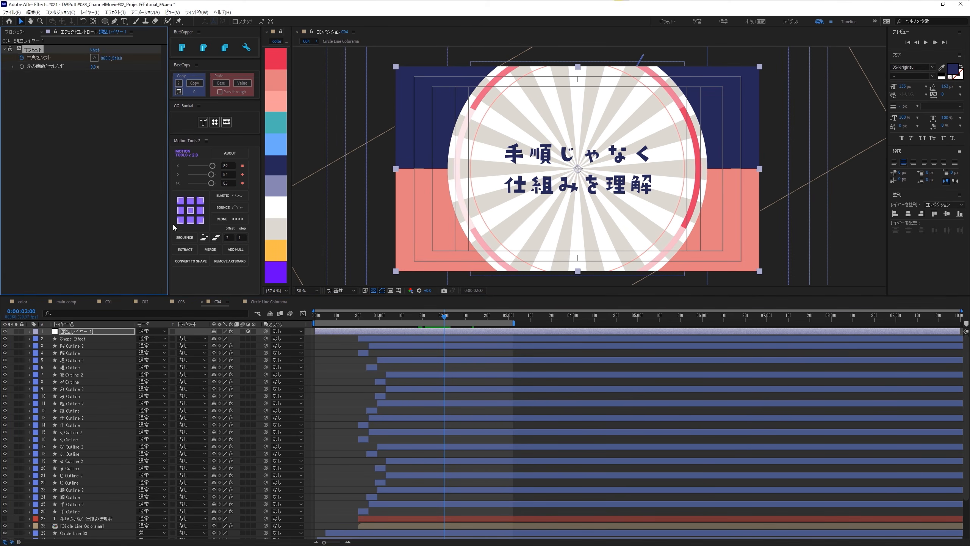
key(space)
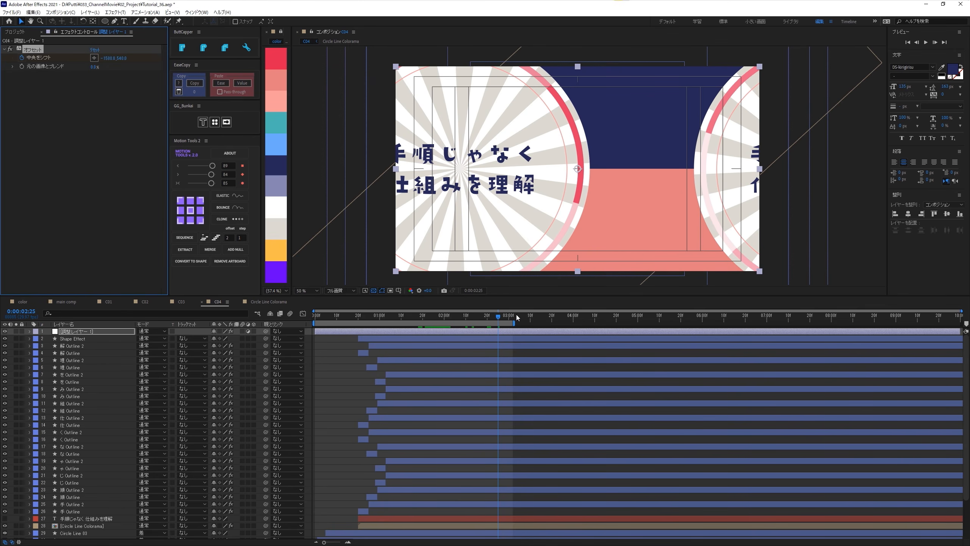
- Apply strong easing to the first center shift (中央をシフト) keyframe of the adjustment layer's Offset effect using Motion Tools
key(u)
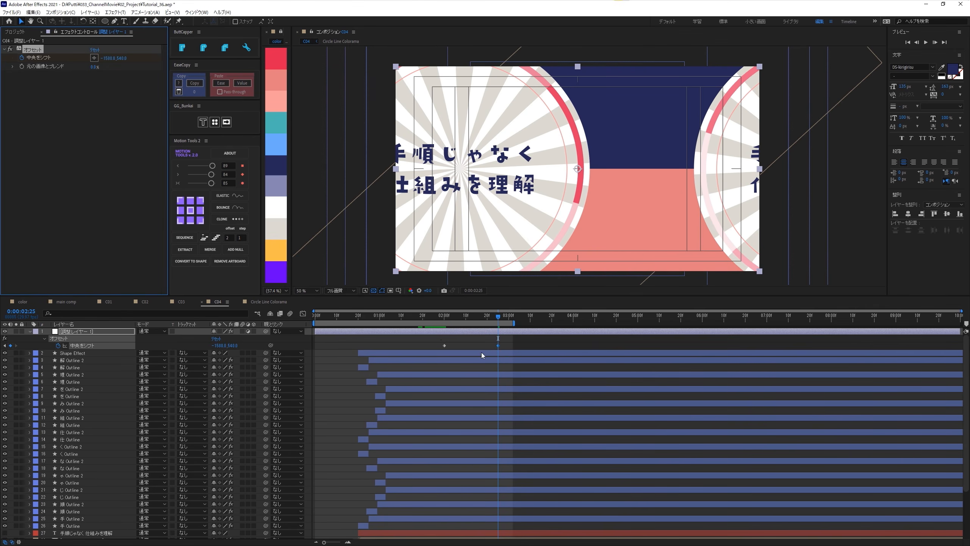
click(444, 345)
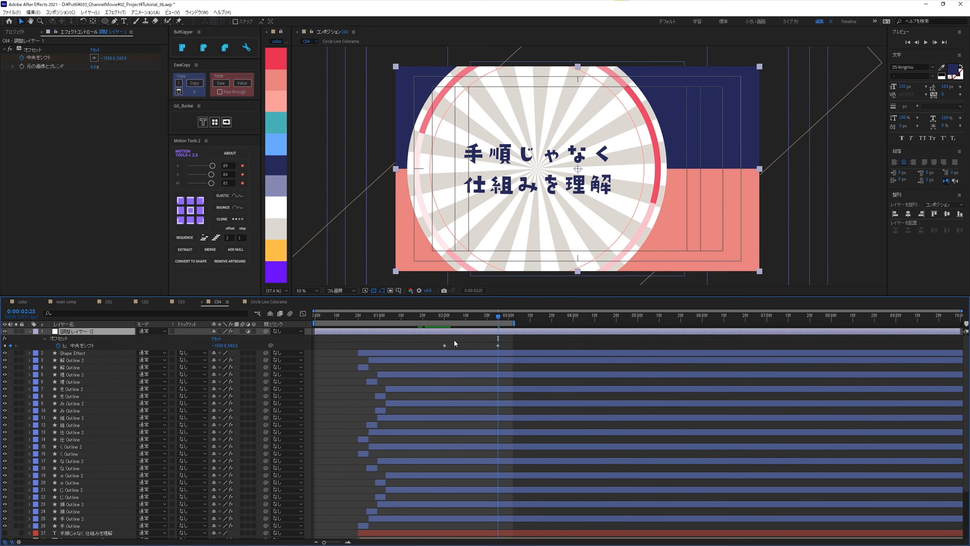
click(215, 165)
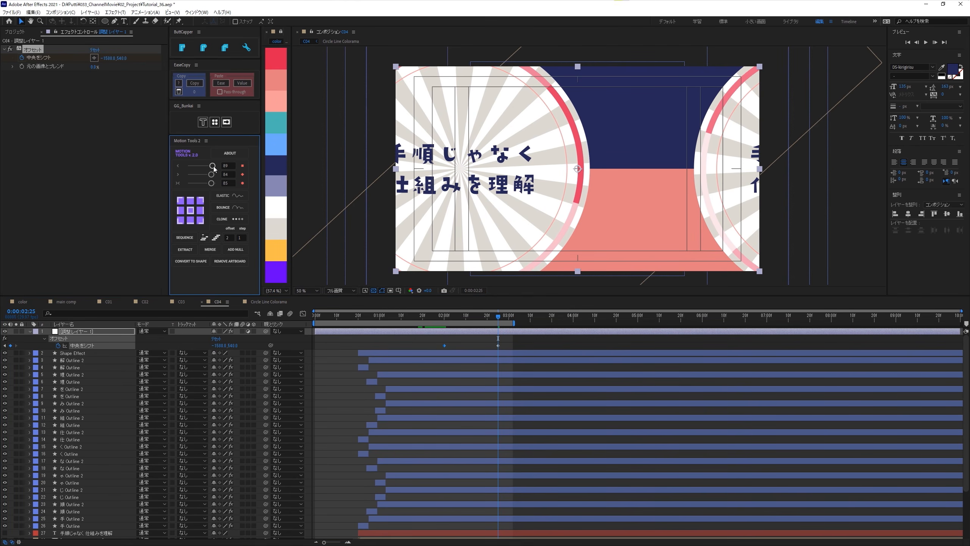
click(477, 338)
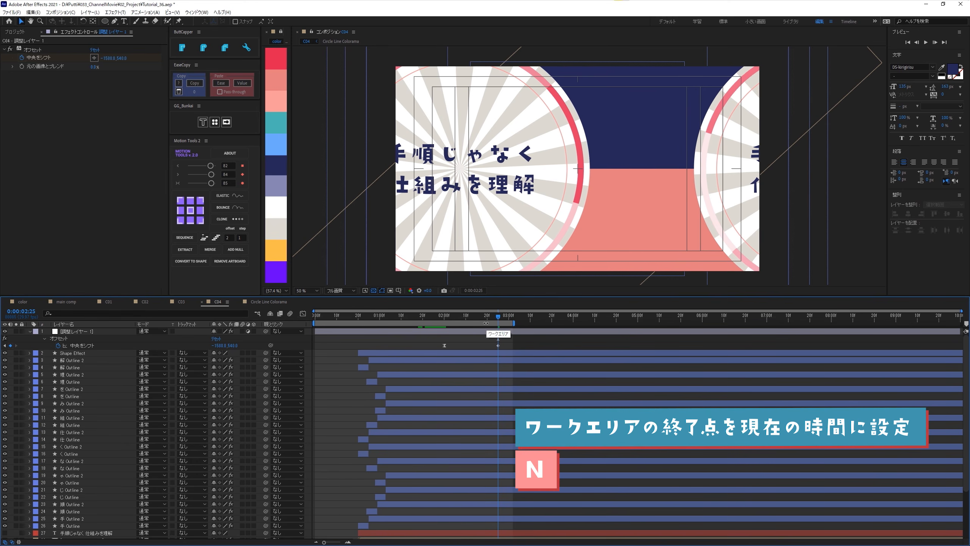
- Set C04's work area end at 0:00:02:25, trim the composition to the work area and preview the animation
key(n)
right_click(463, 326)
click(505, 348)
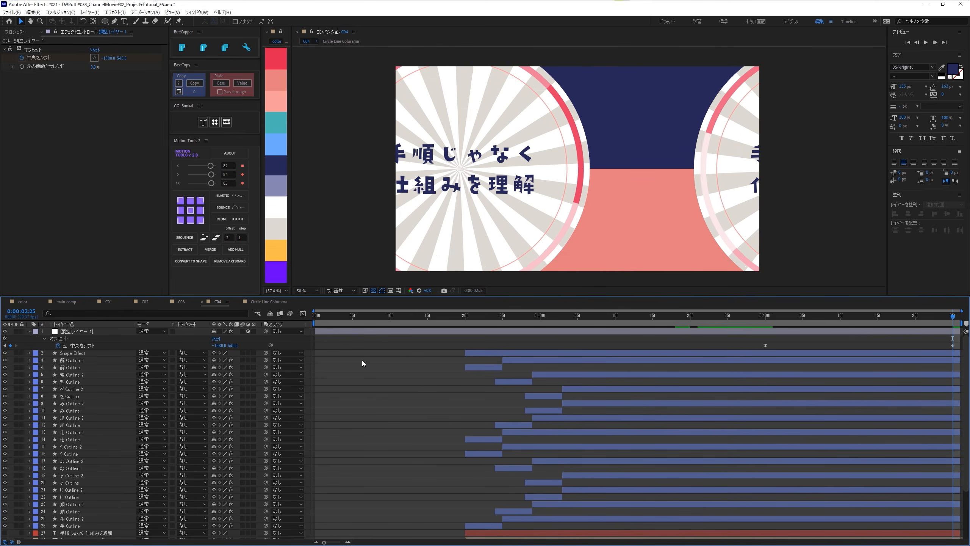
key(space)
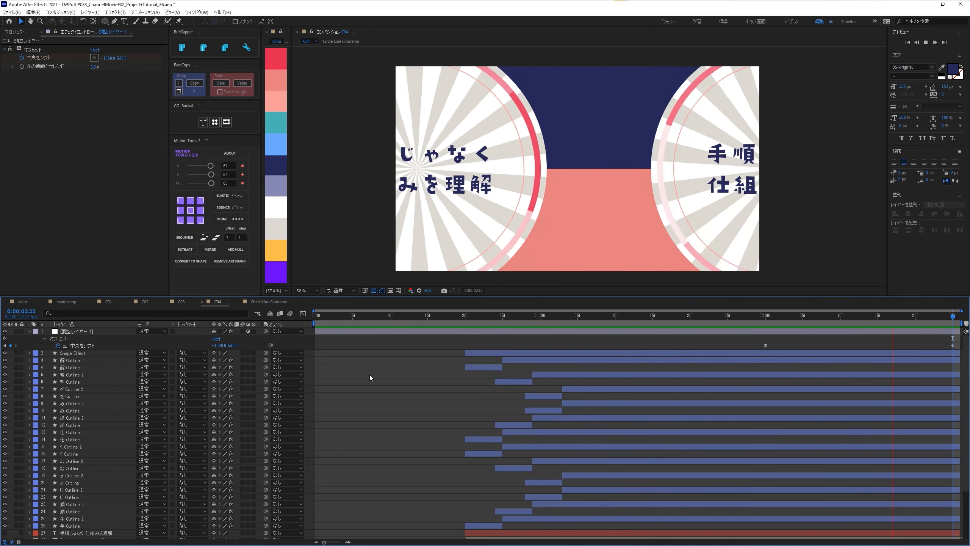
- Add C04 as the uppermost layer in main comp, place it directly after C03, end the work area with it and preview
click(17, 33)
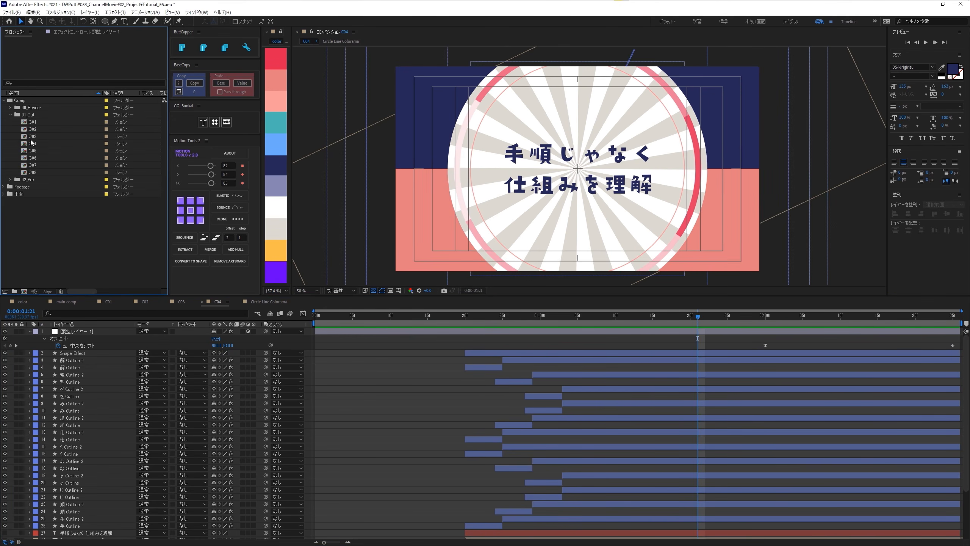
click(10, 107)
double_click(39, 114)
drag(33, 150, 76, 329)
drag(329, 330, 684, 324)
key(space)
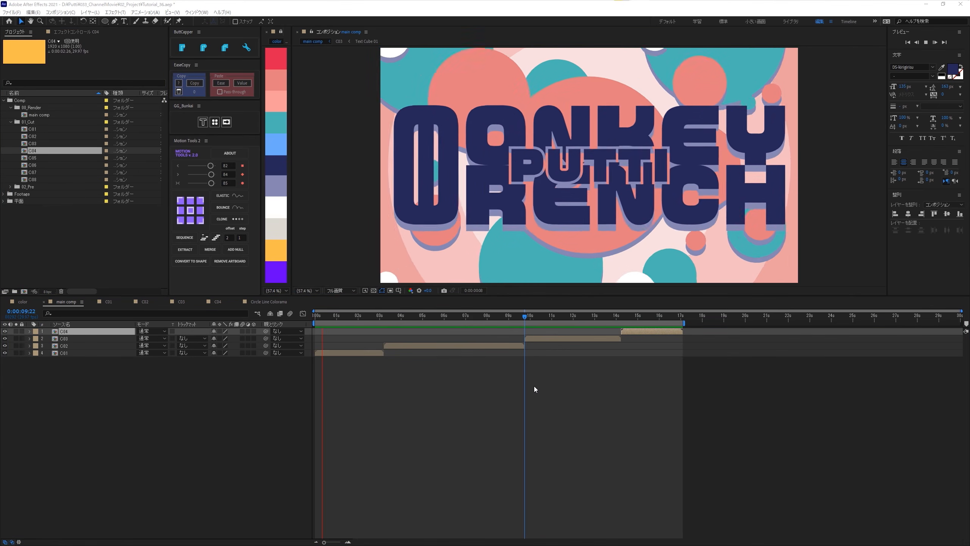